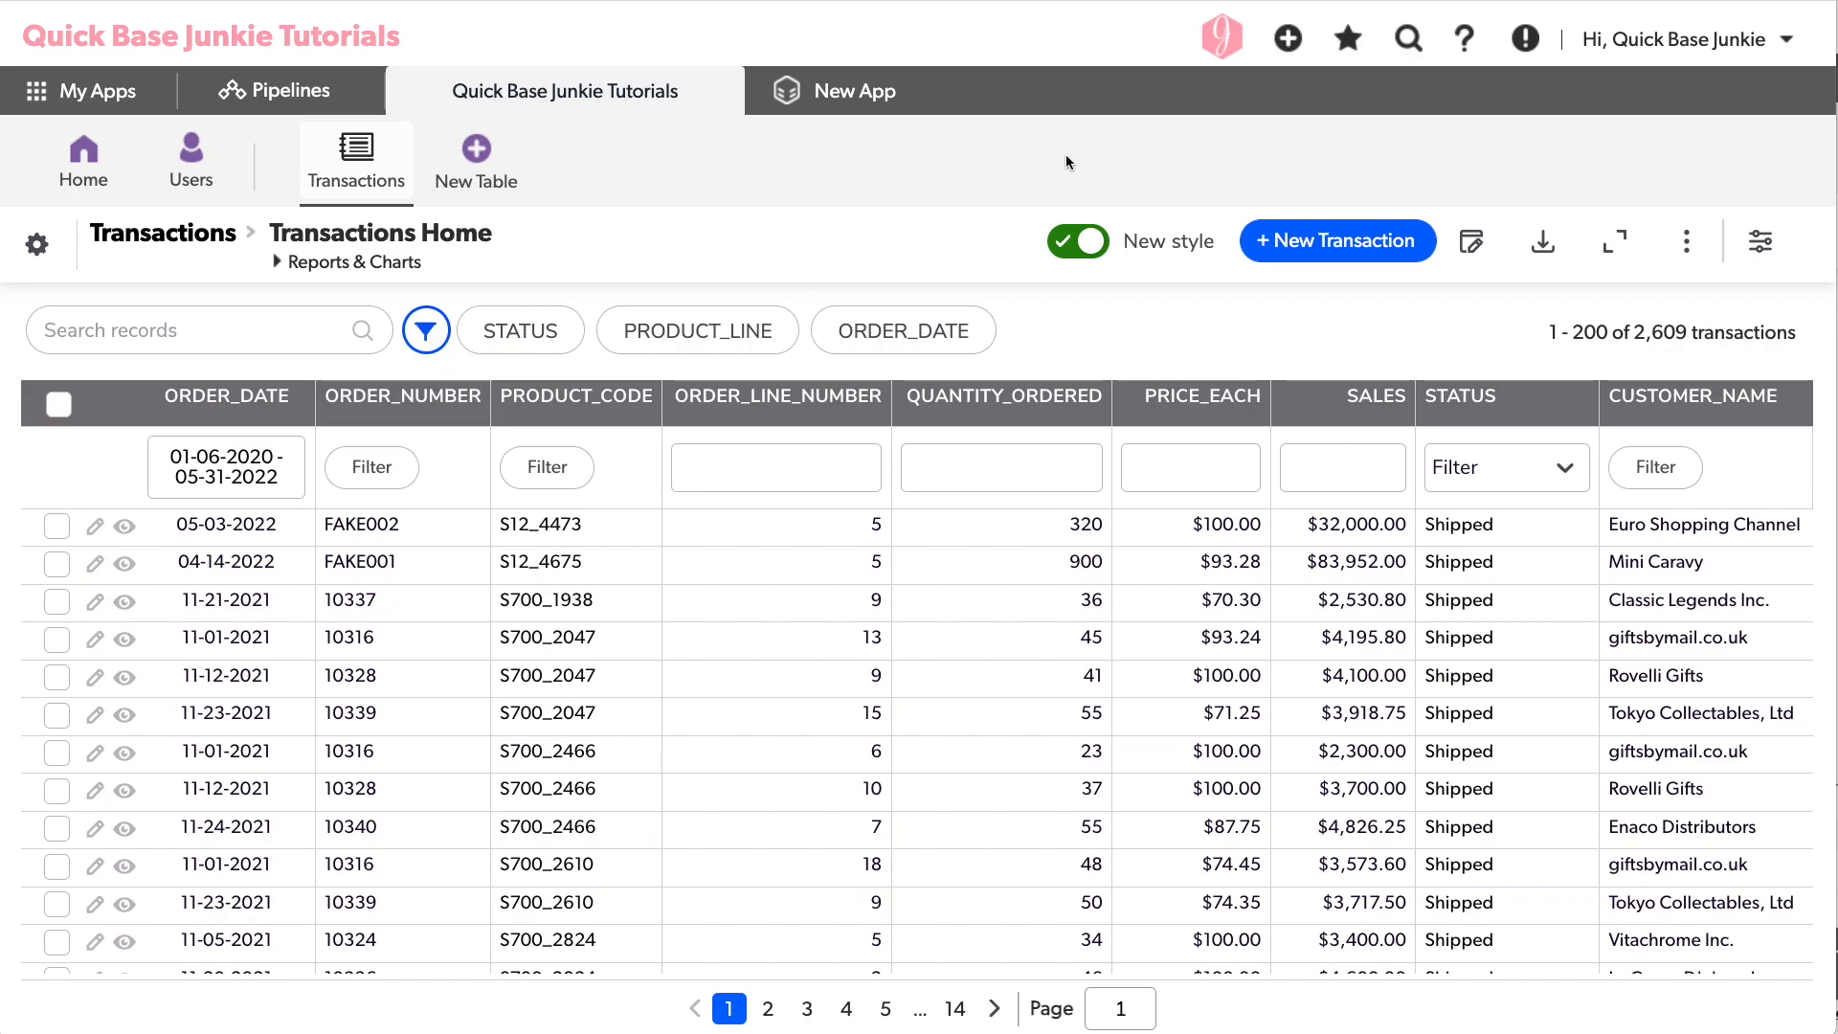
Look up the field IDs of the Transactions table's fields, including ORDER_DATE and STATUS, and leave the table settings.
click(71, 247)
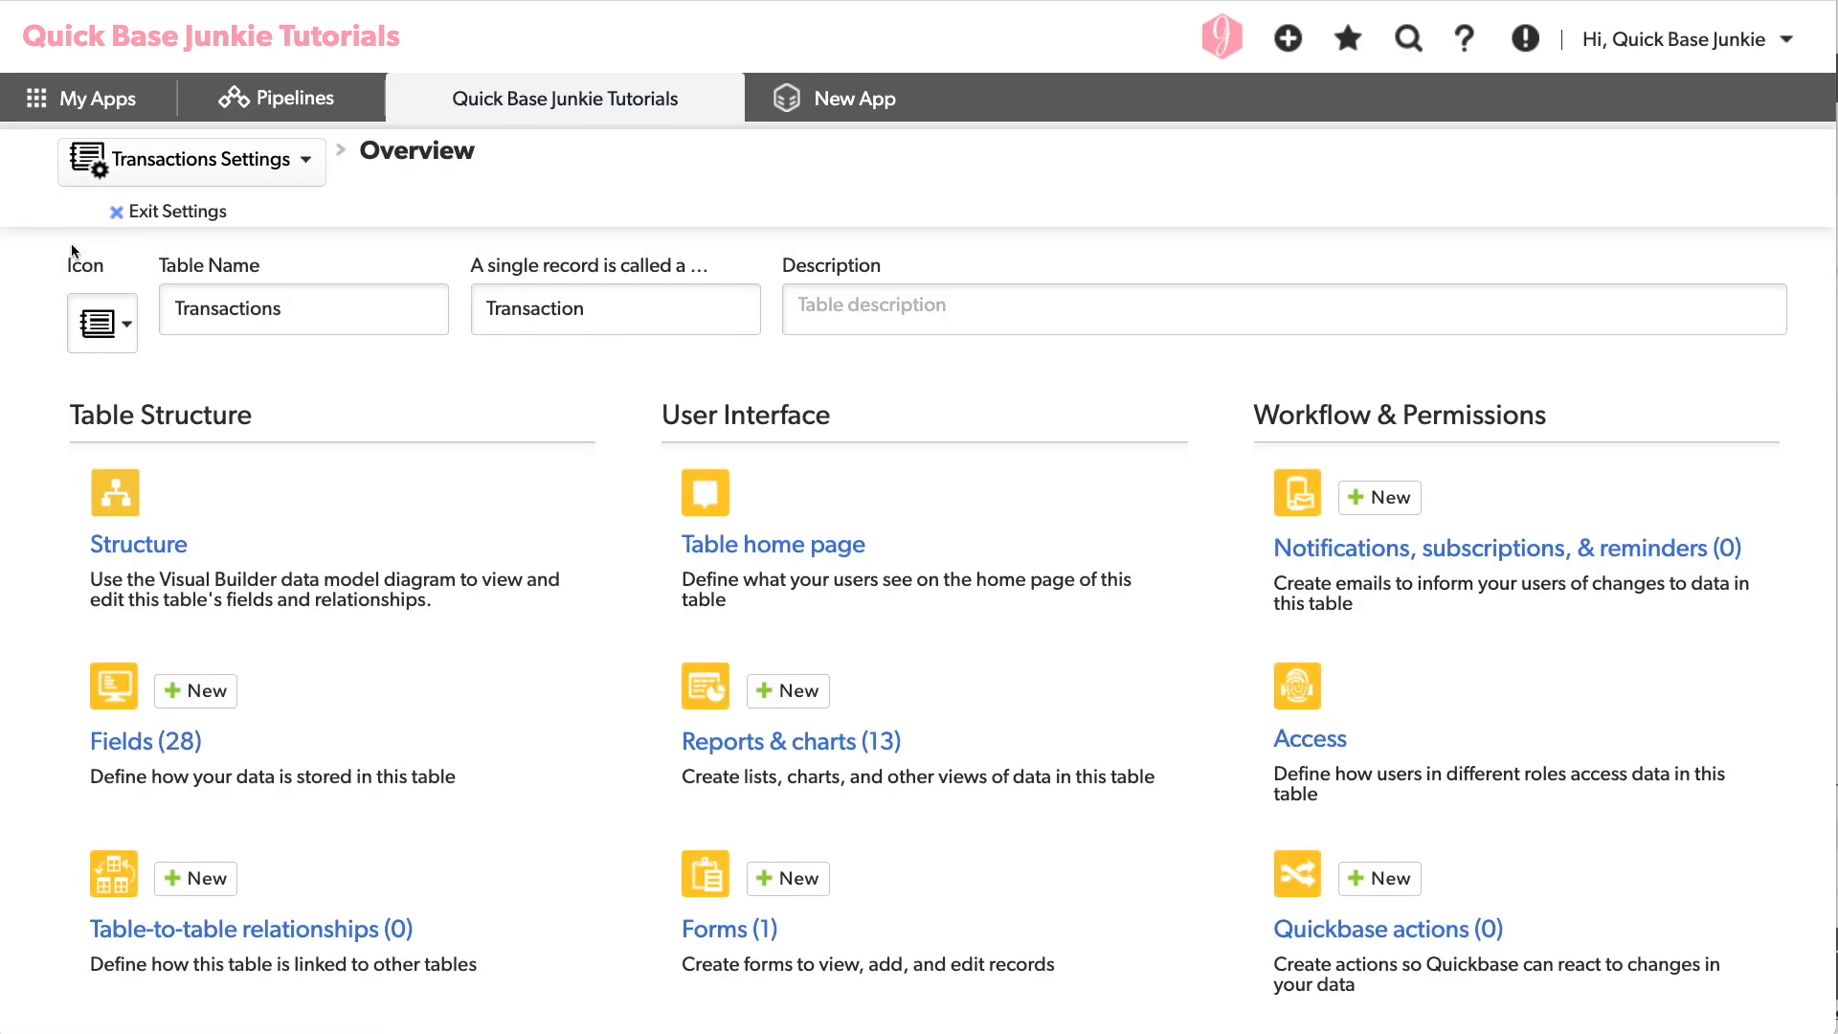
click(139, 743)
scroll(346, 745, down, 5)
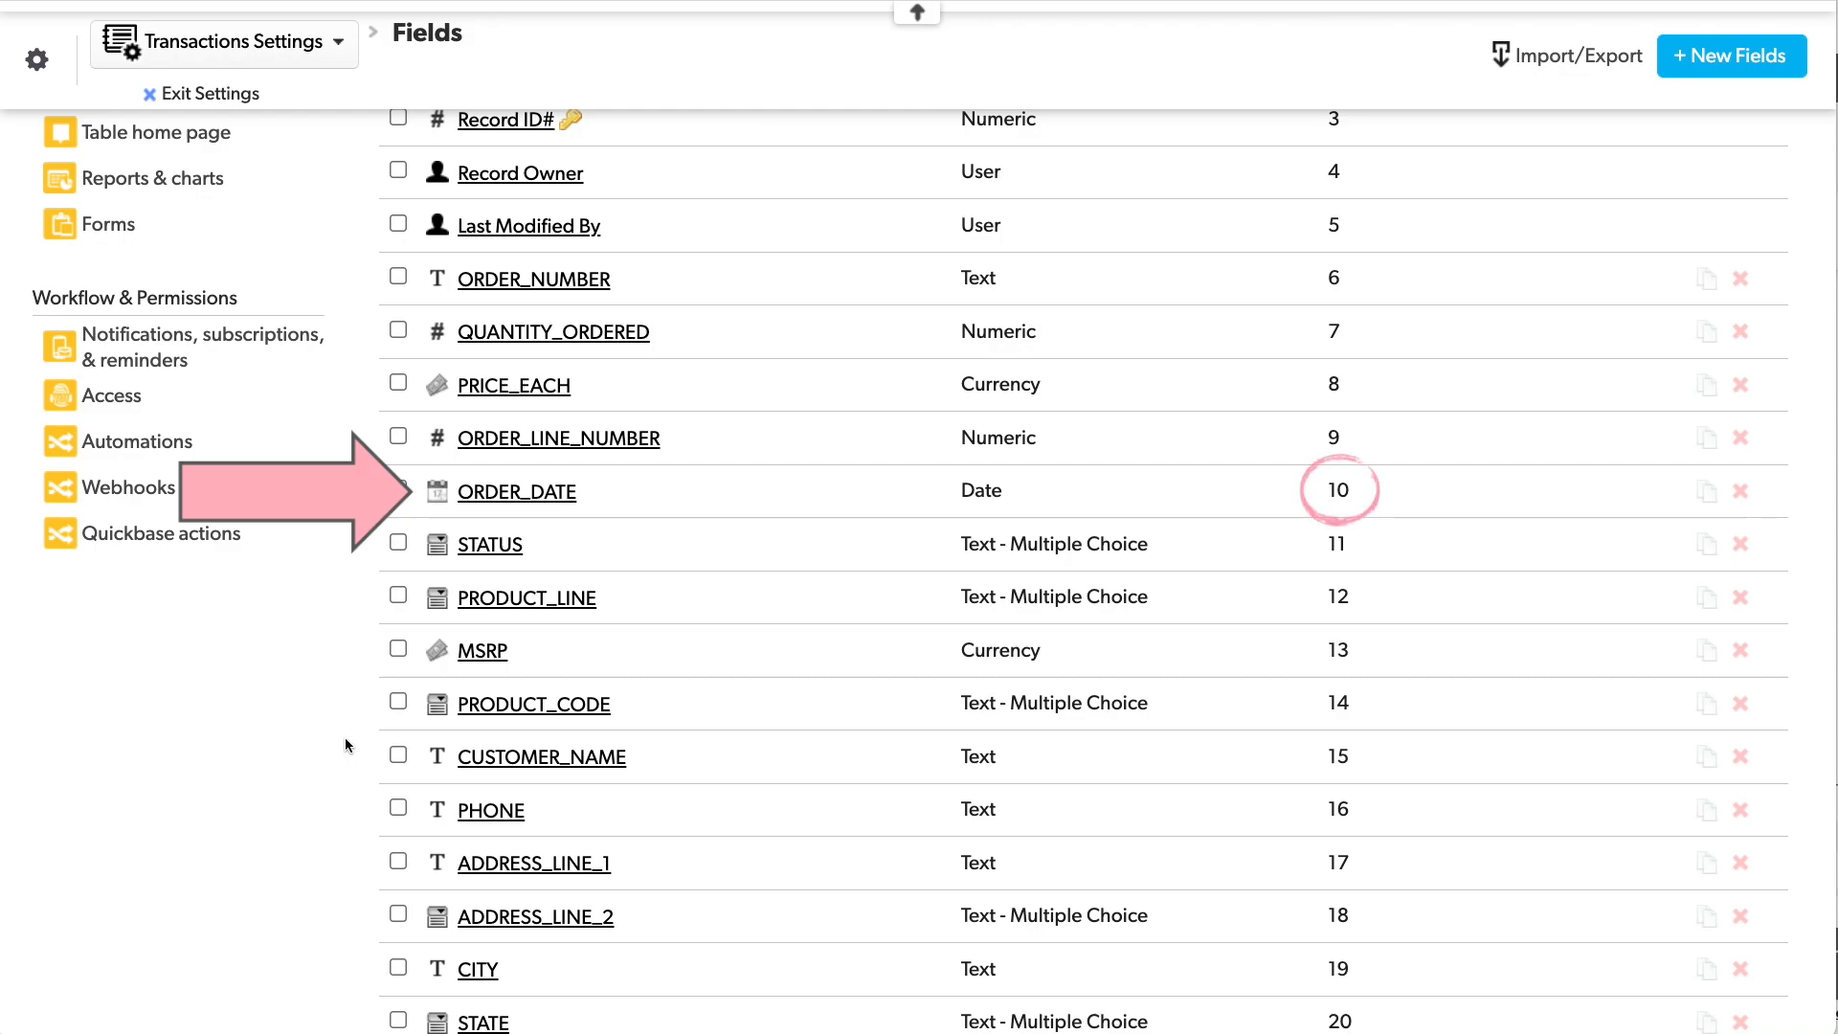
scroll(346, 737, down, 2)
scroll(344, 727, down, 4)
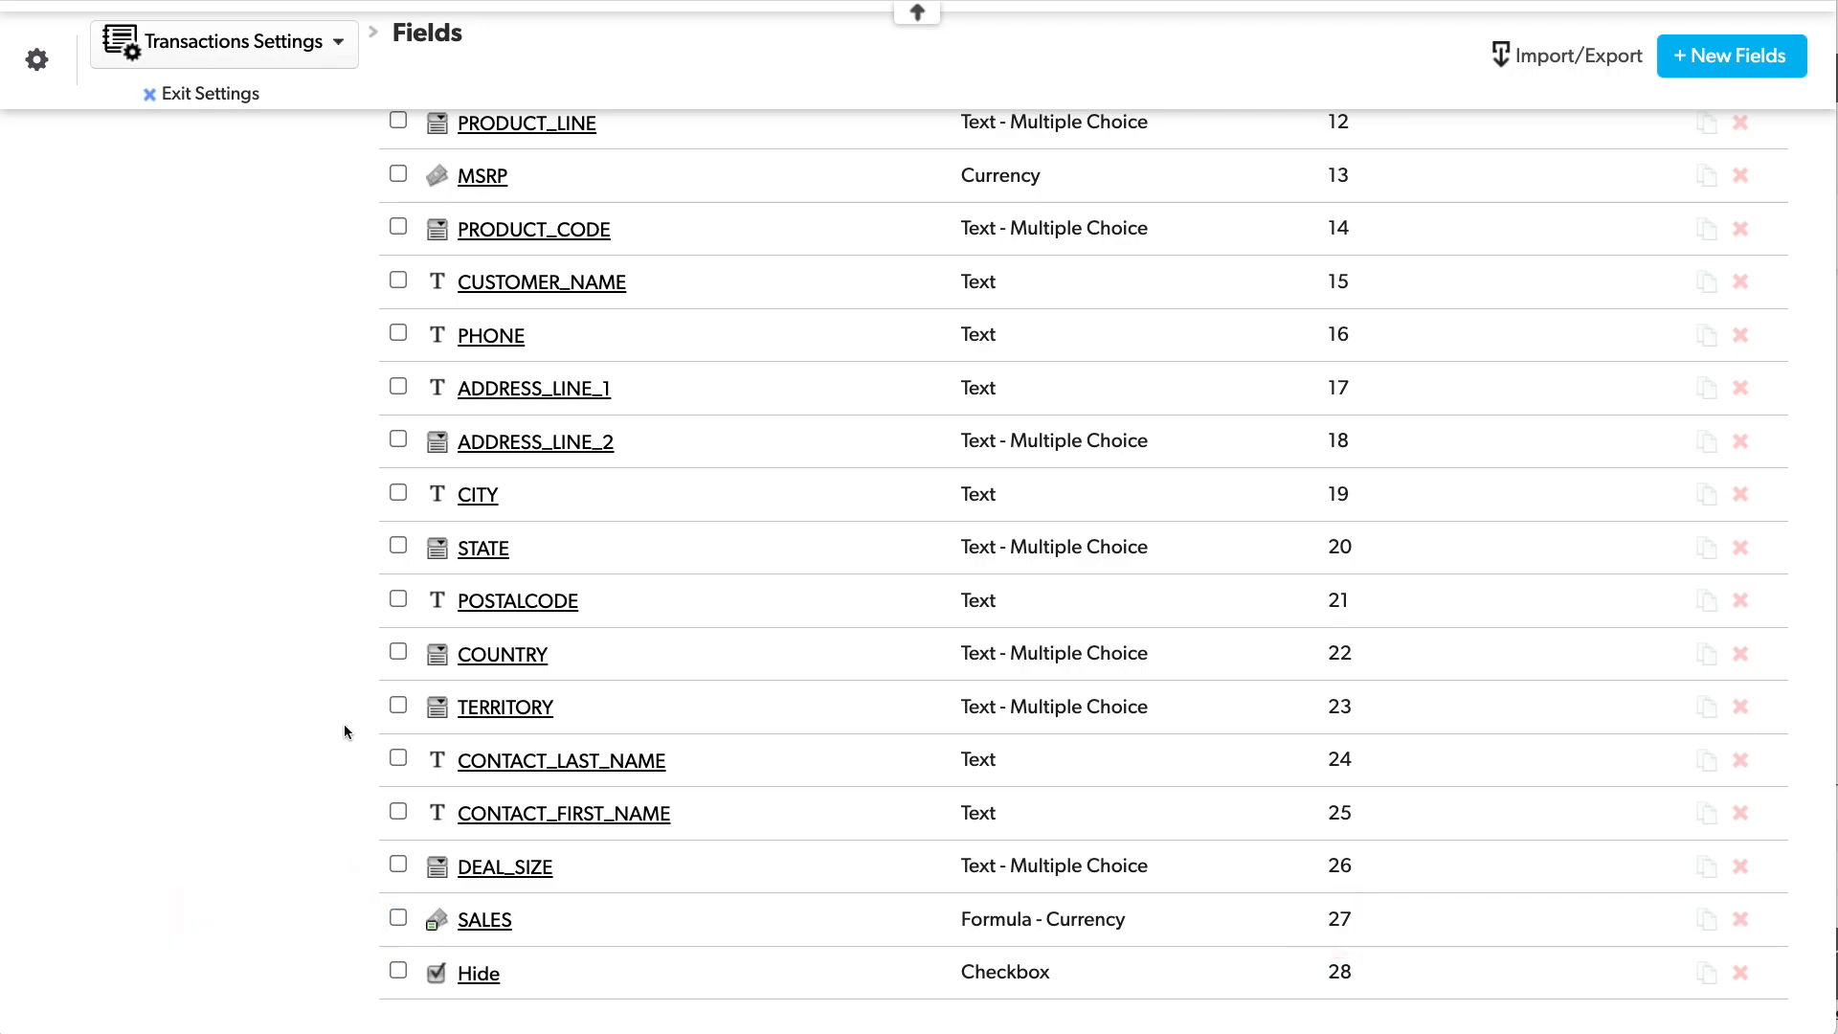
scroll(343, 724, up, 7)
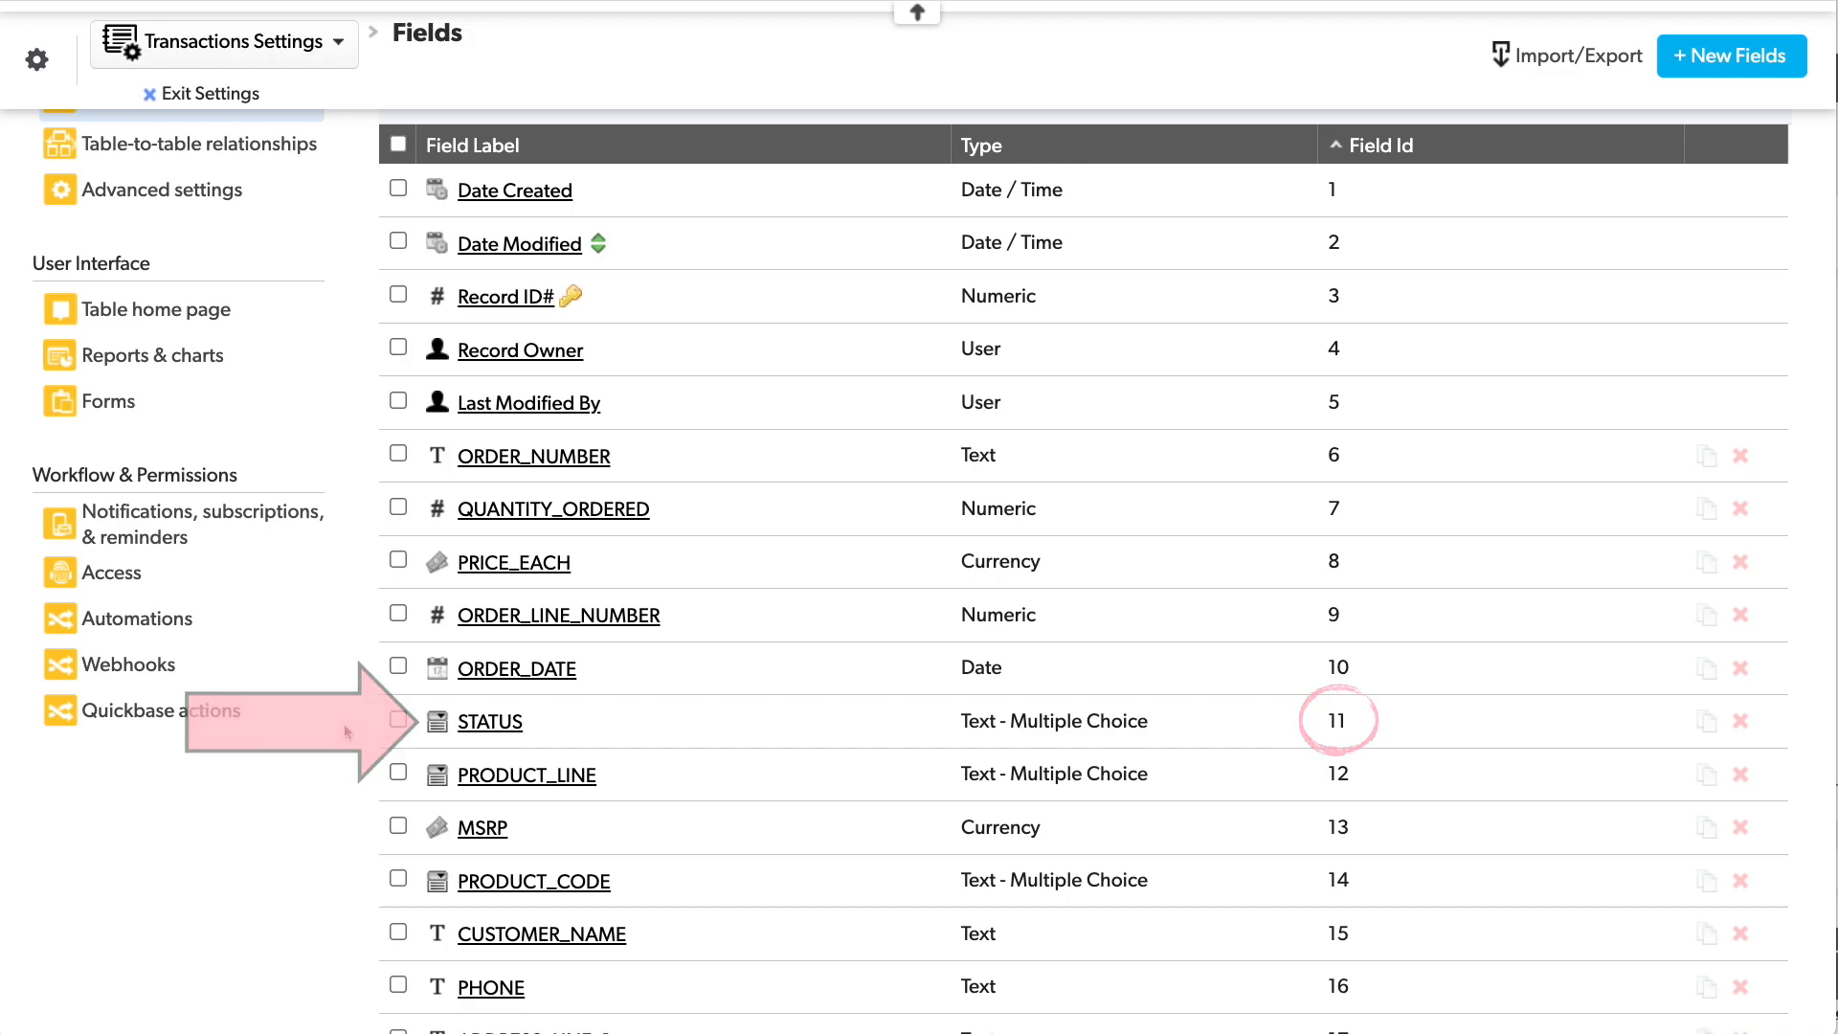
scroll(330, 732, up, 1)
scroll(323, 731, up, 5)
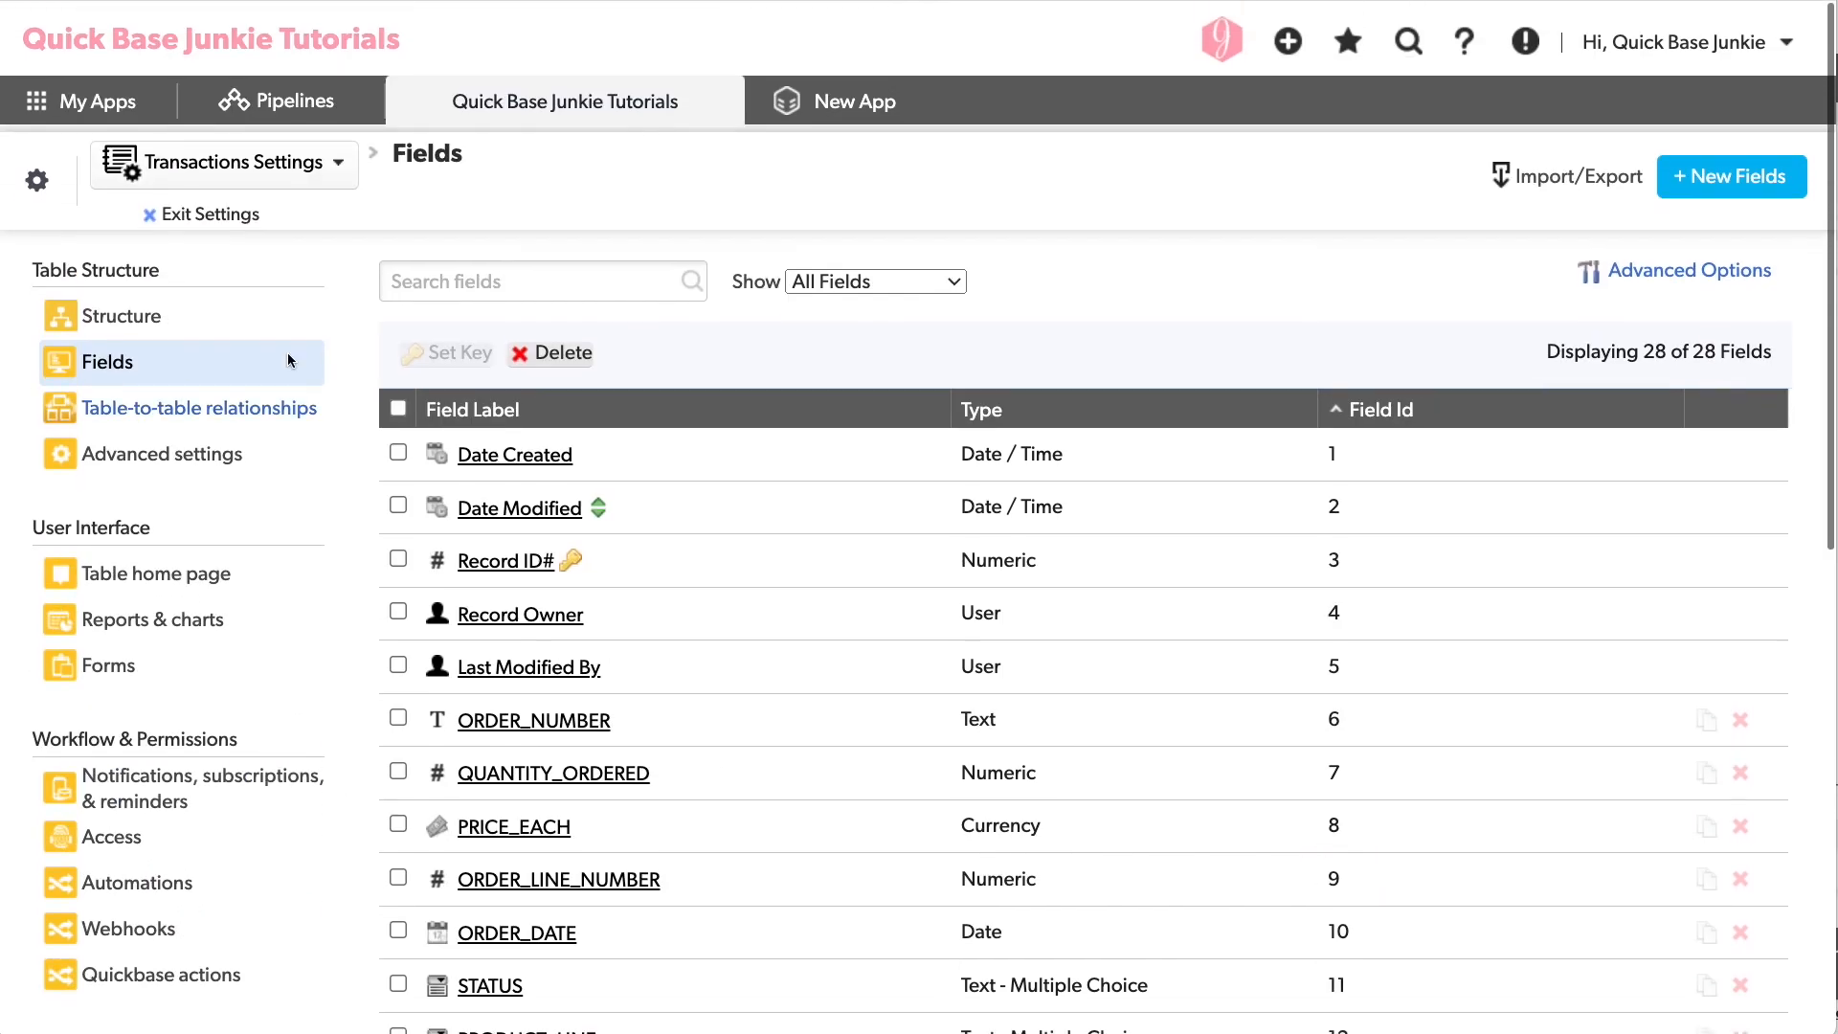
click(233, 215)
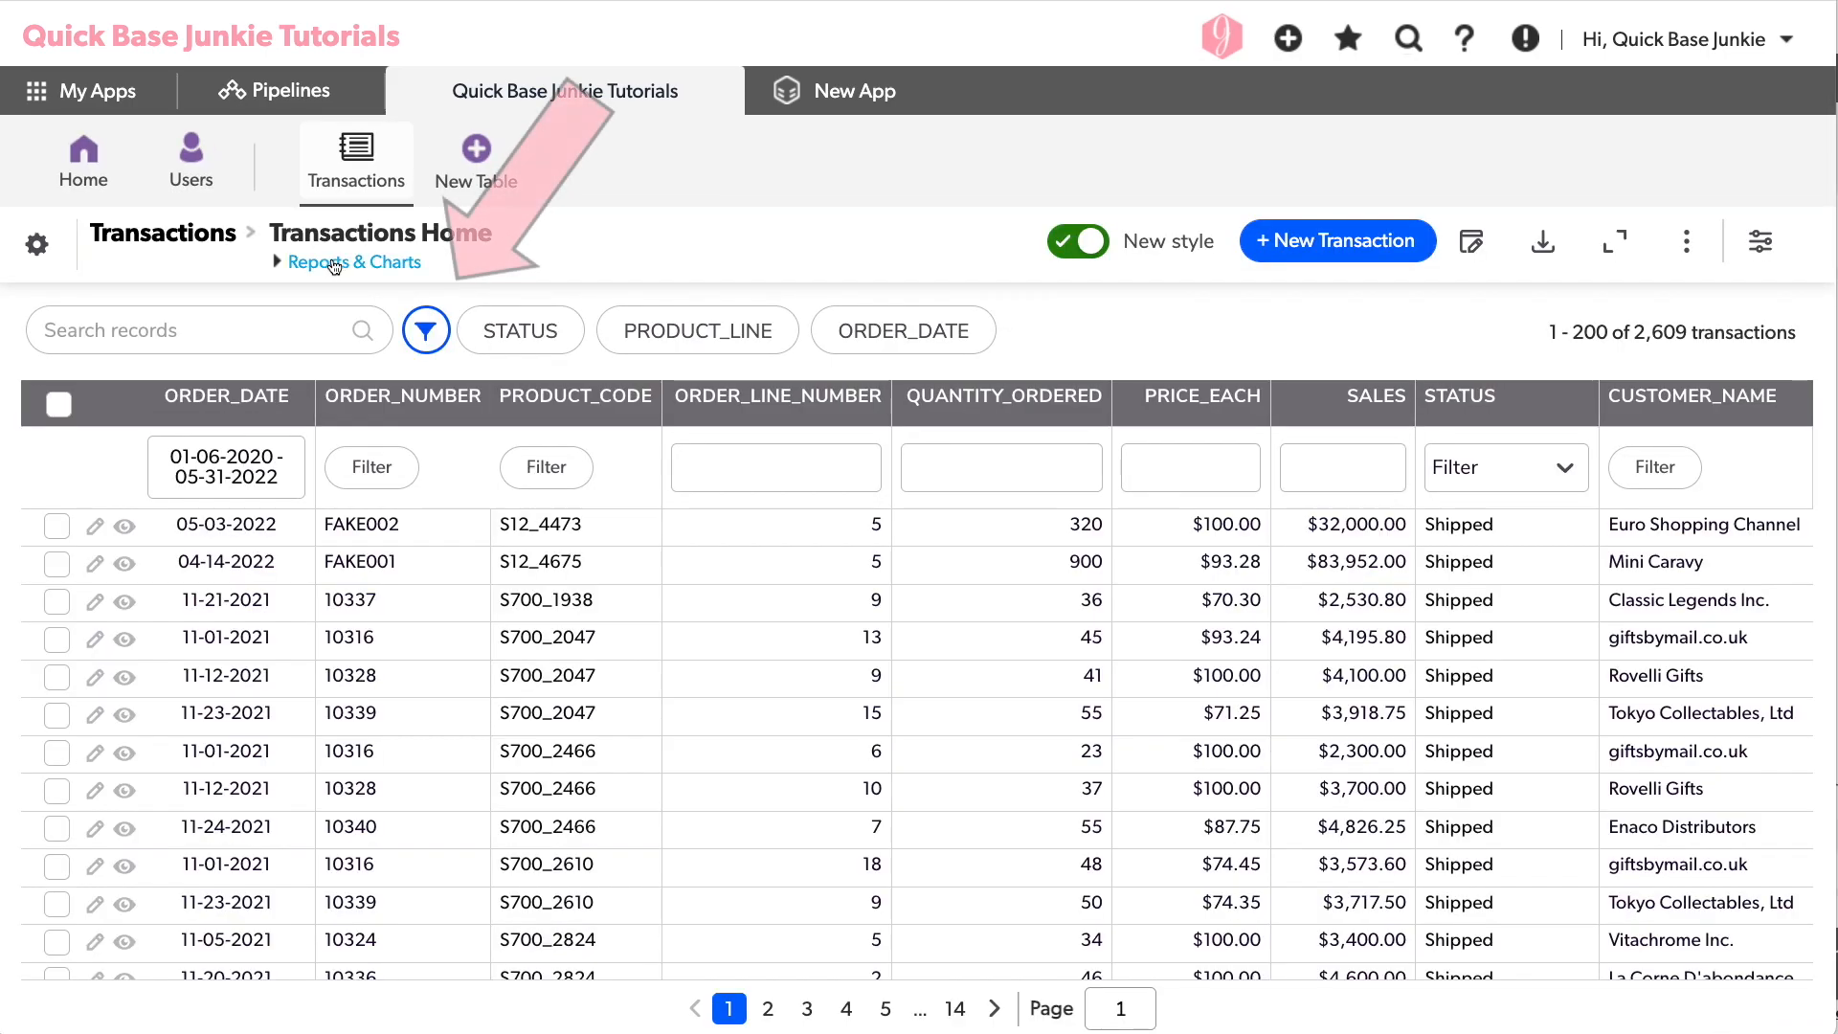
Create a new chart report for the Transactions table and name it "All Time Cumulative Sales".
click(334, 270)
click(421, 320)
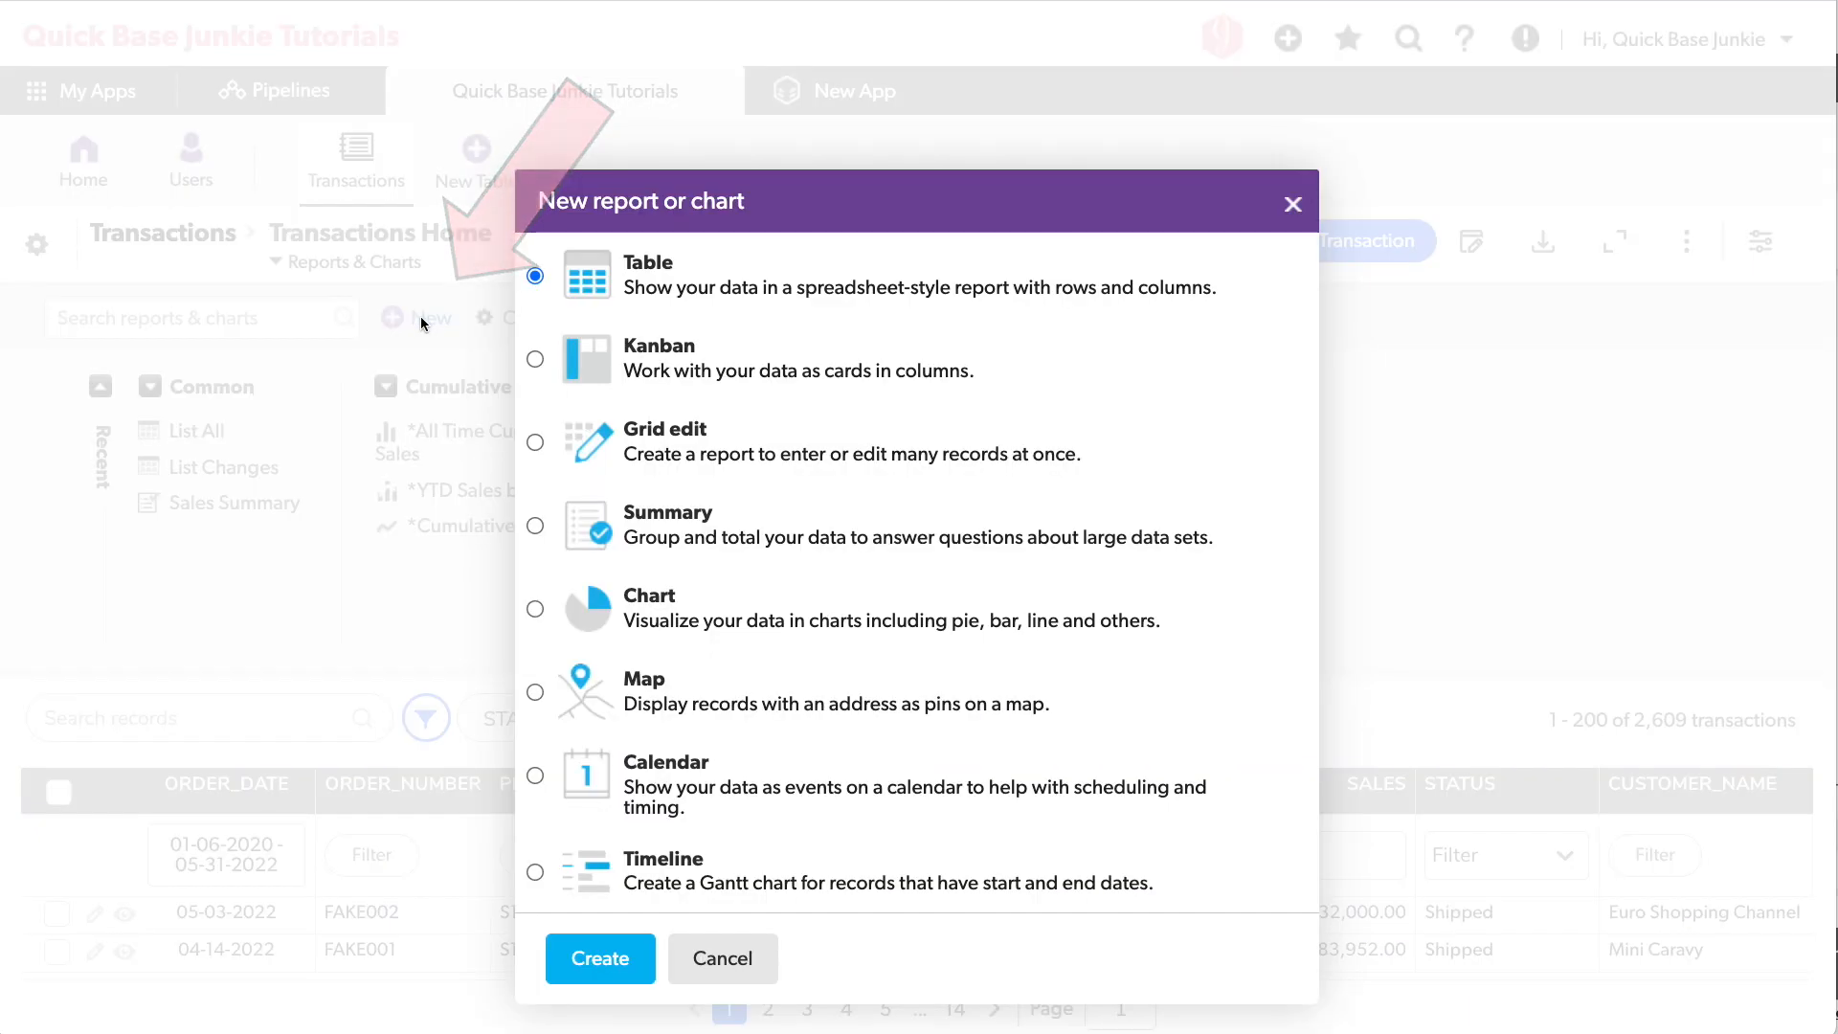
click(728, 600)
click(607, 955)
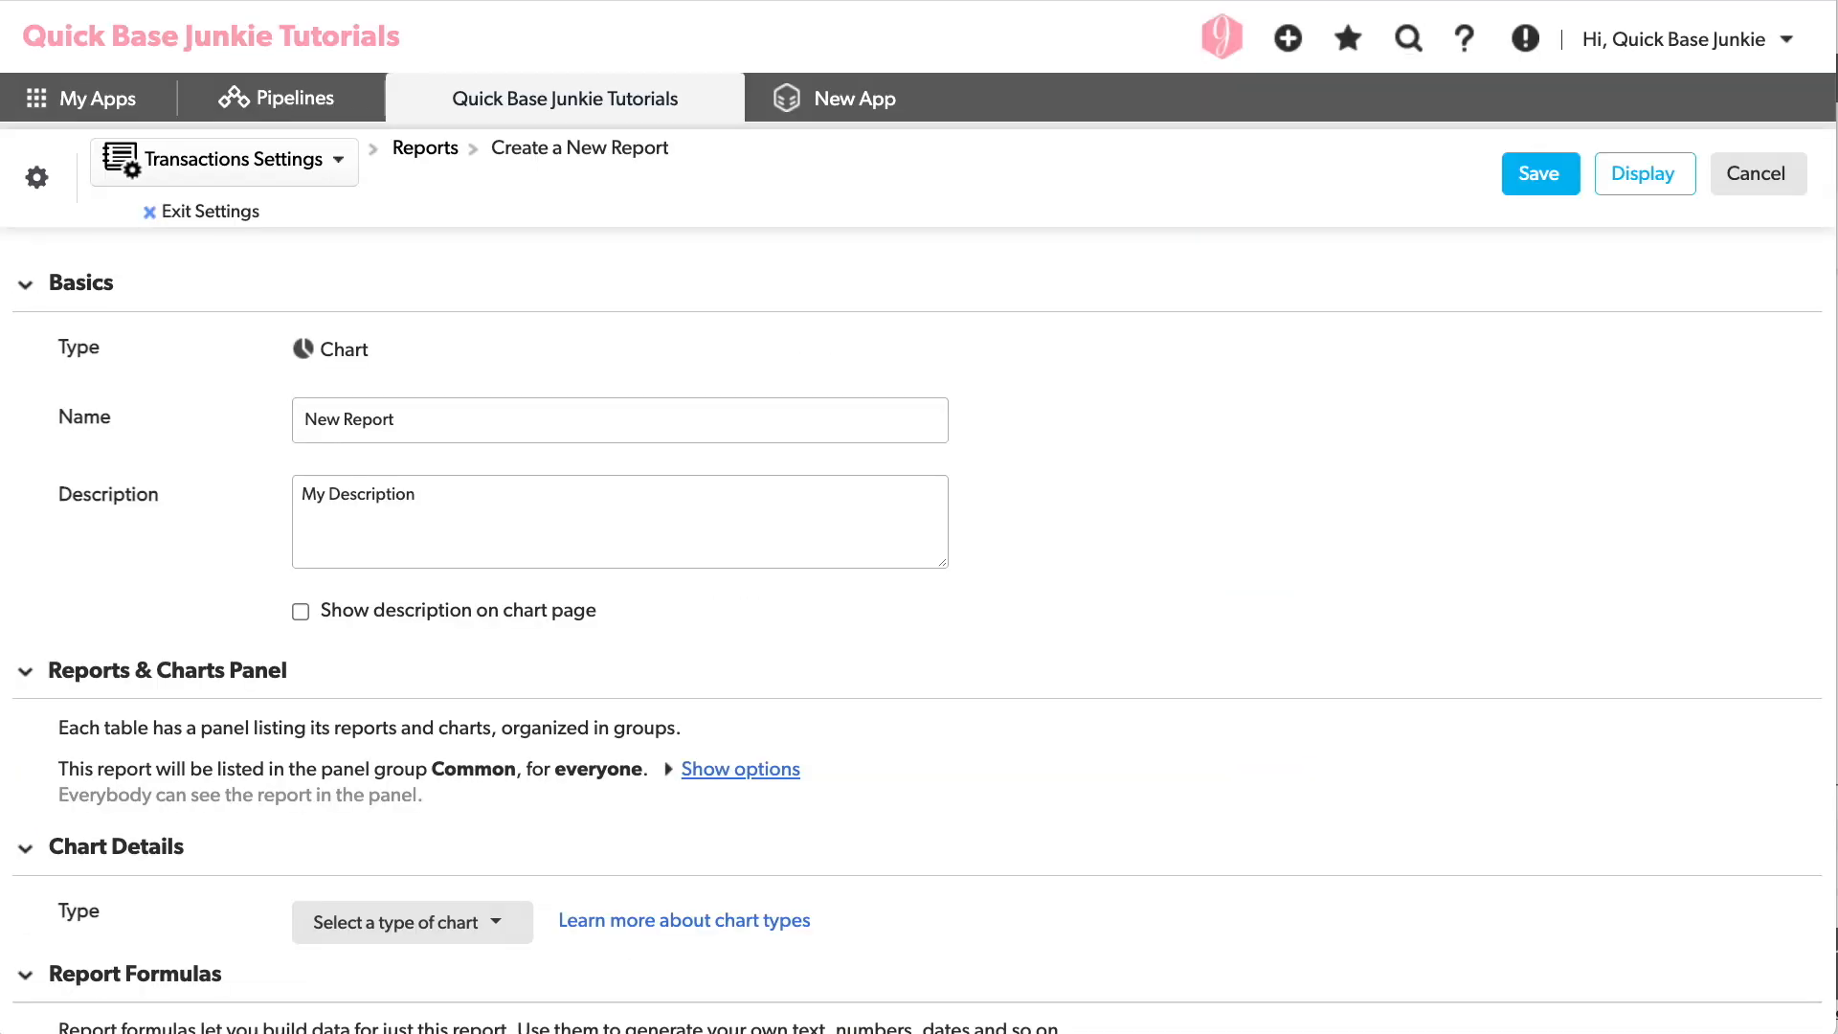
triple_click(476, 412)
text(All Time Cumulative Sales)
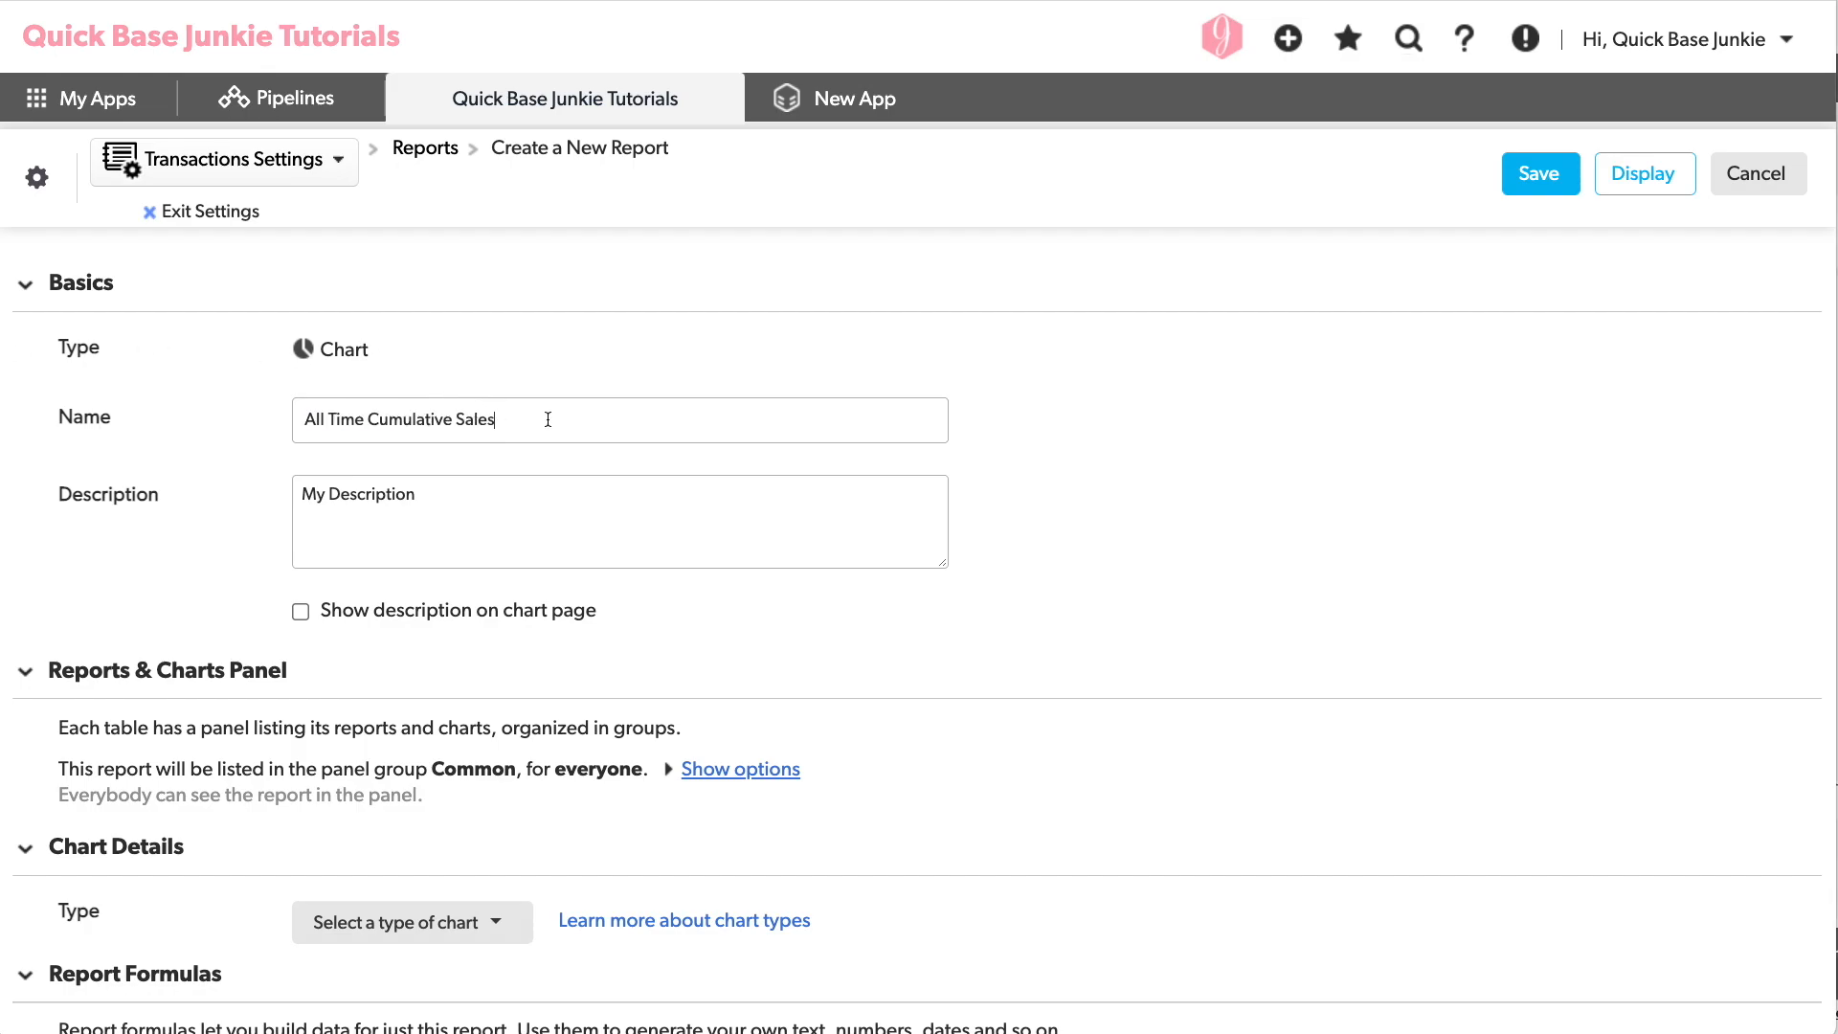
Set the chart type of the new report to Bar.
scroll(547, 417, down, 7)
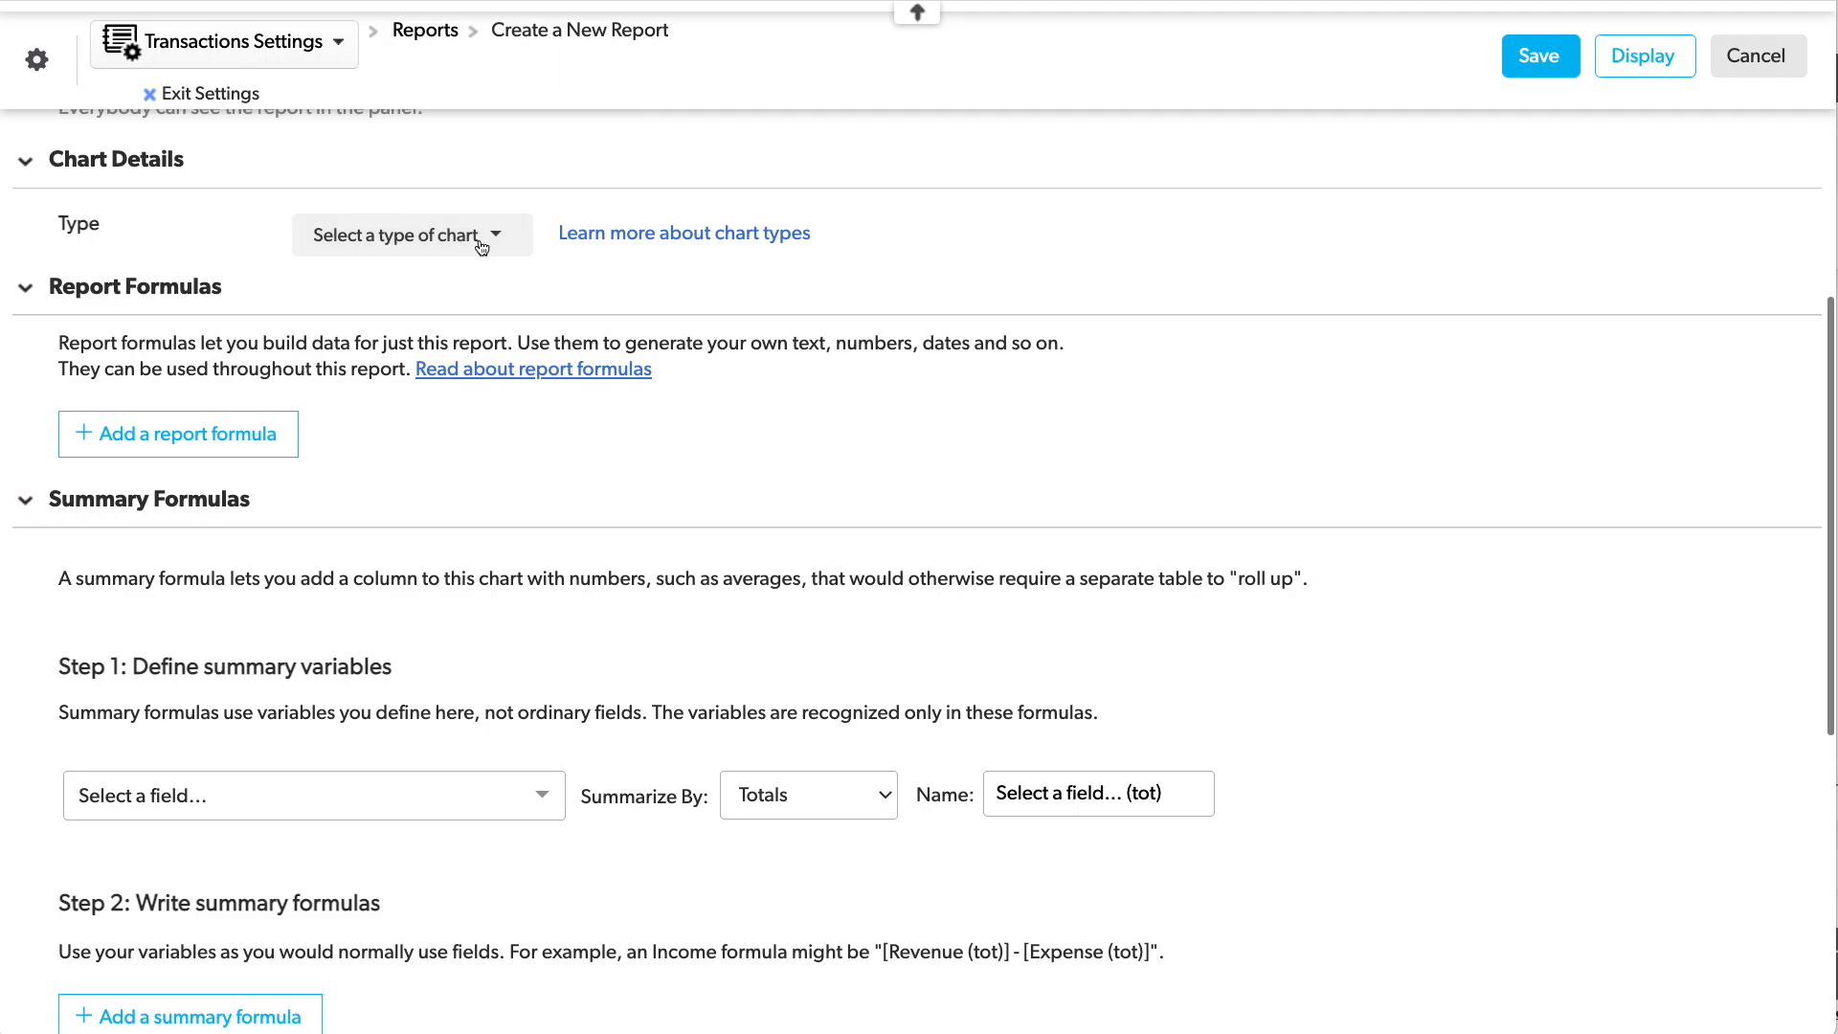
click(482, 247)
click(425, 315)
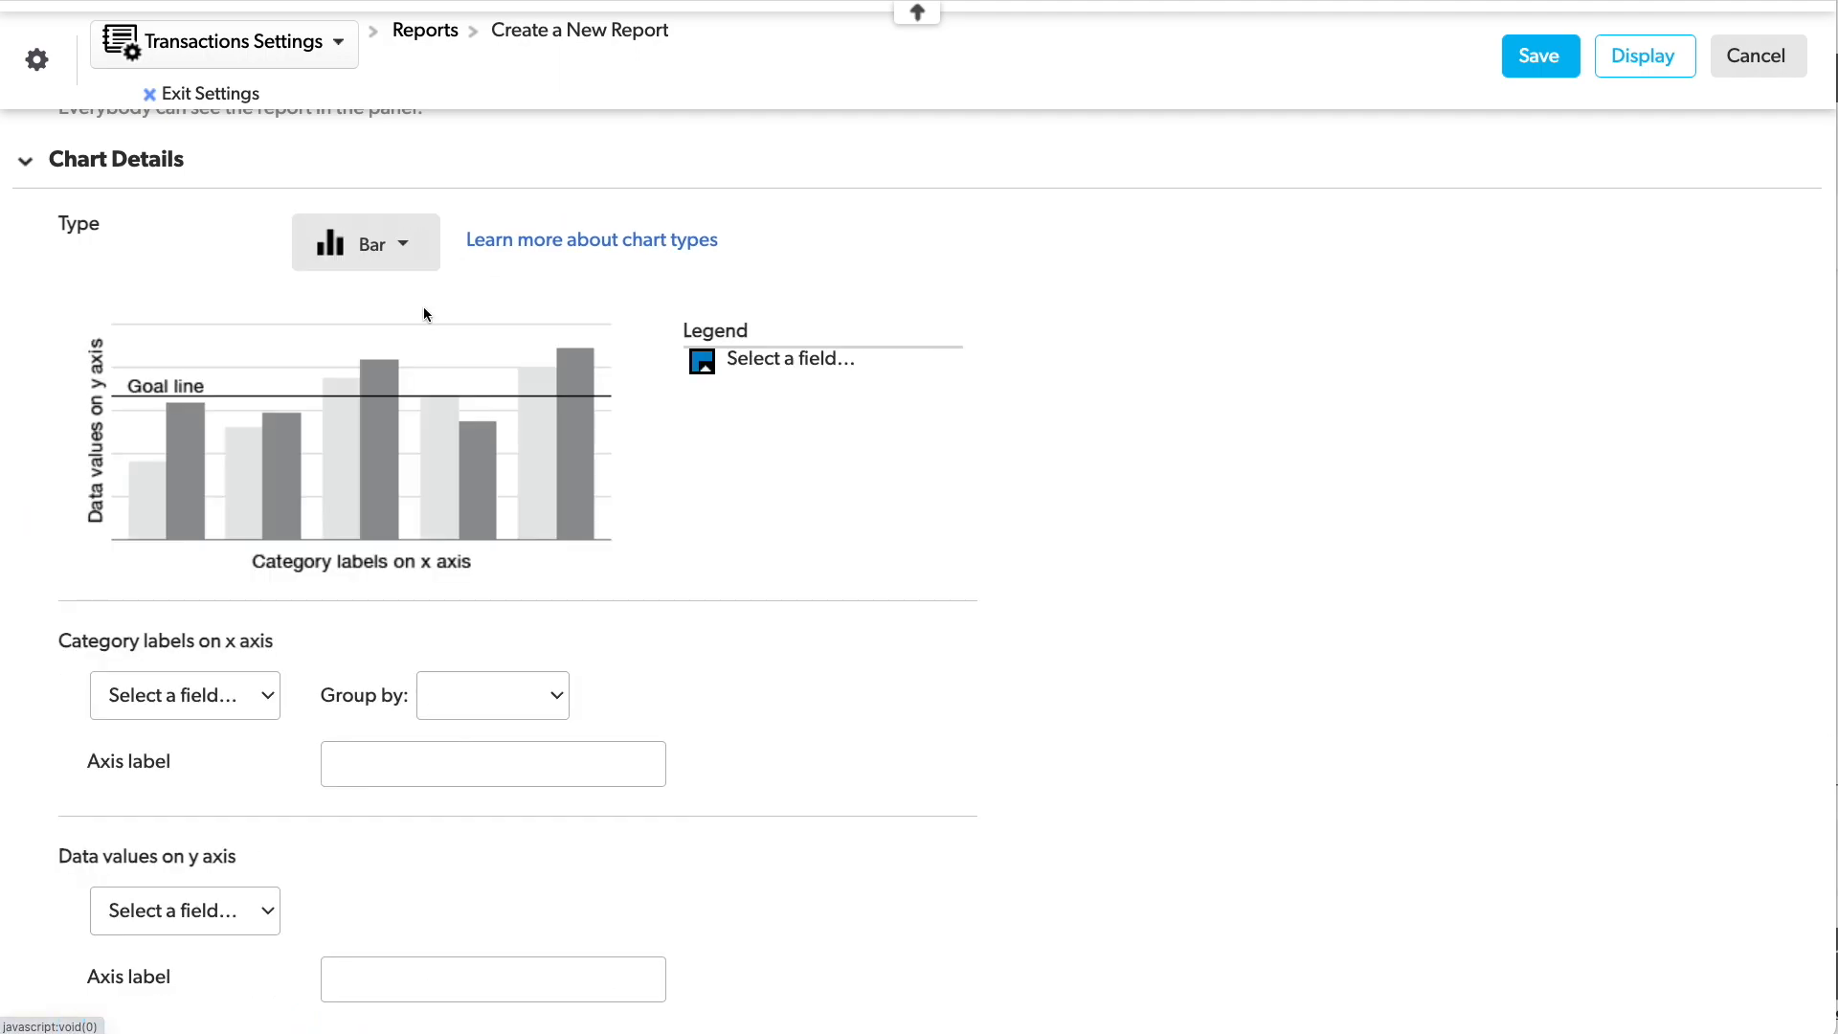
Use ORDER_DATE for the category labels on the x axis, grouped by Month.
scroll(477, 362, down, 3)
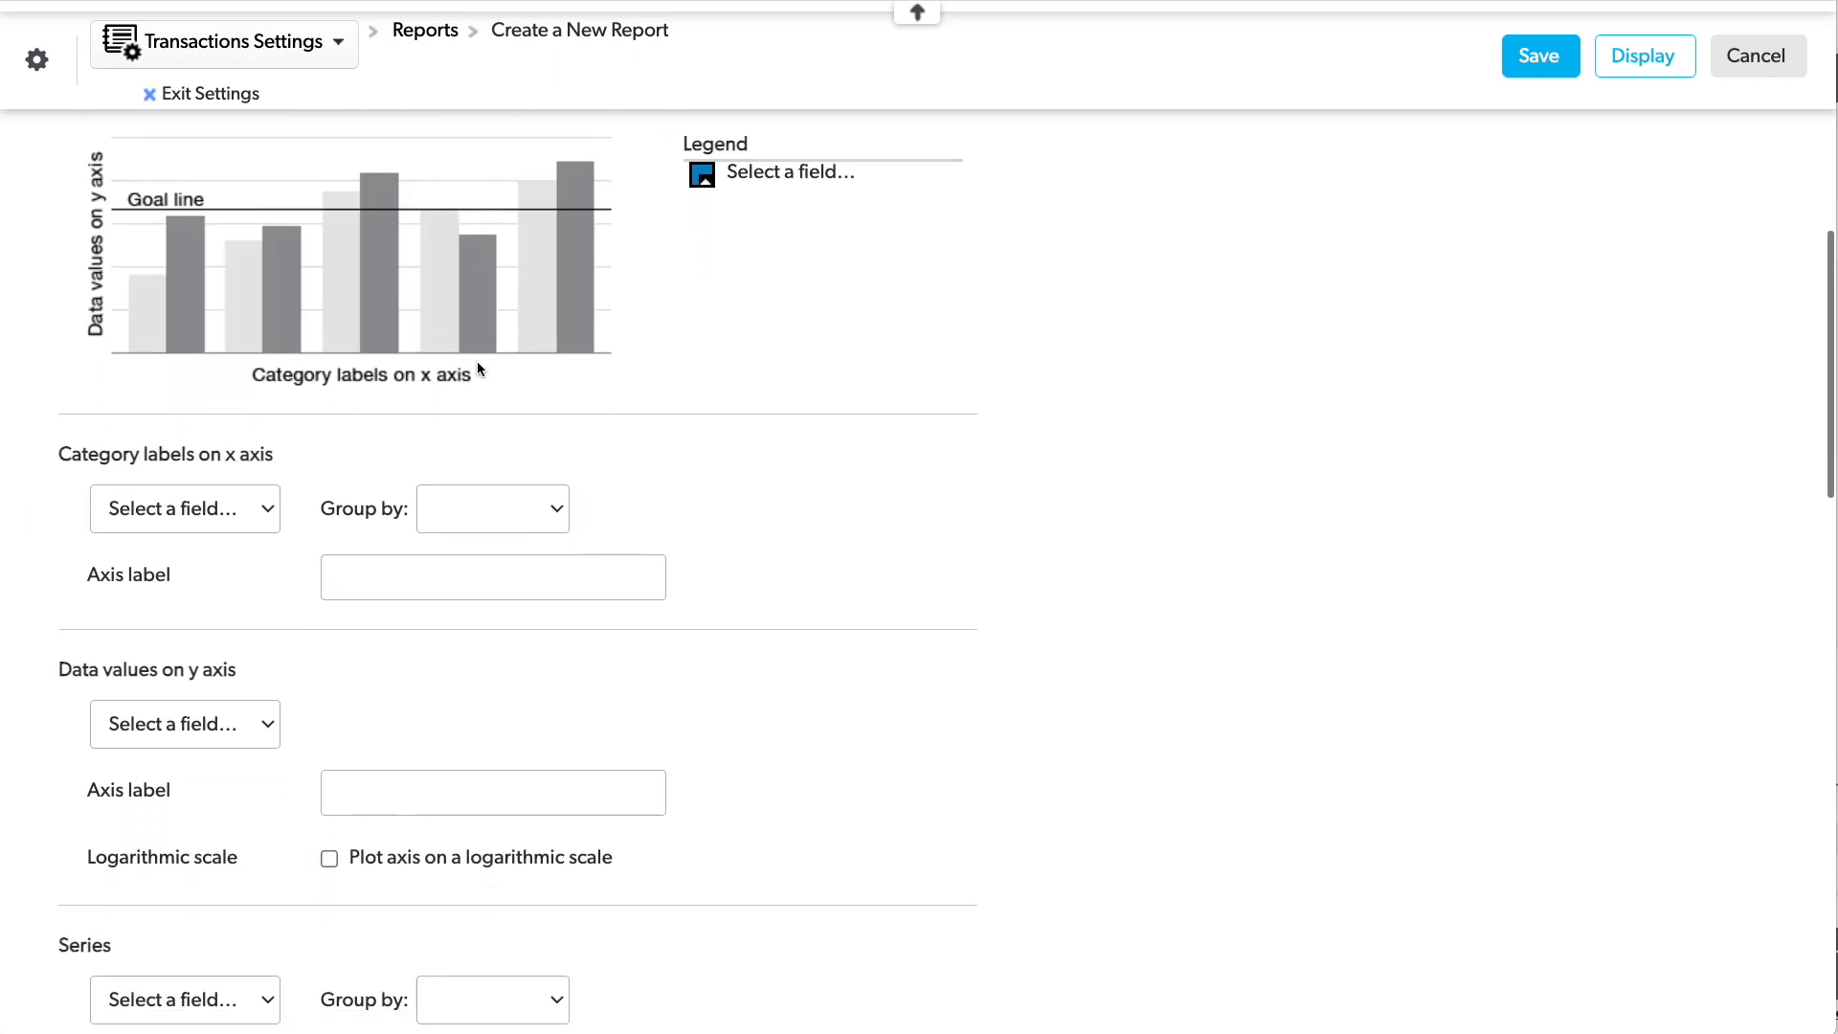
click(253, 374)
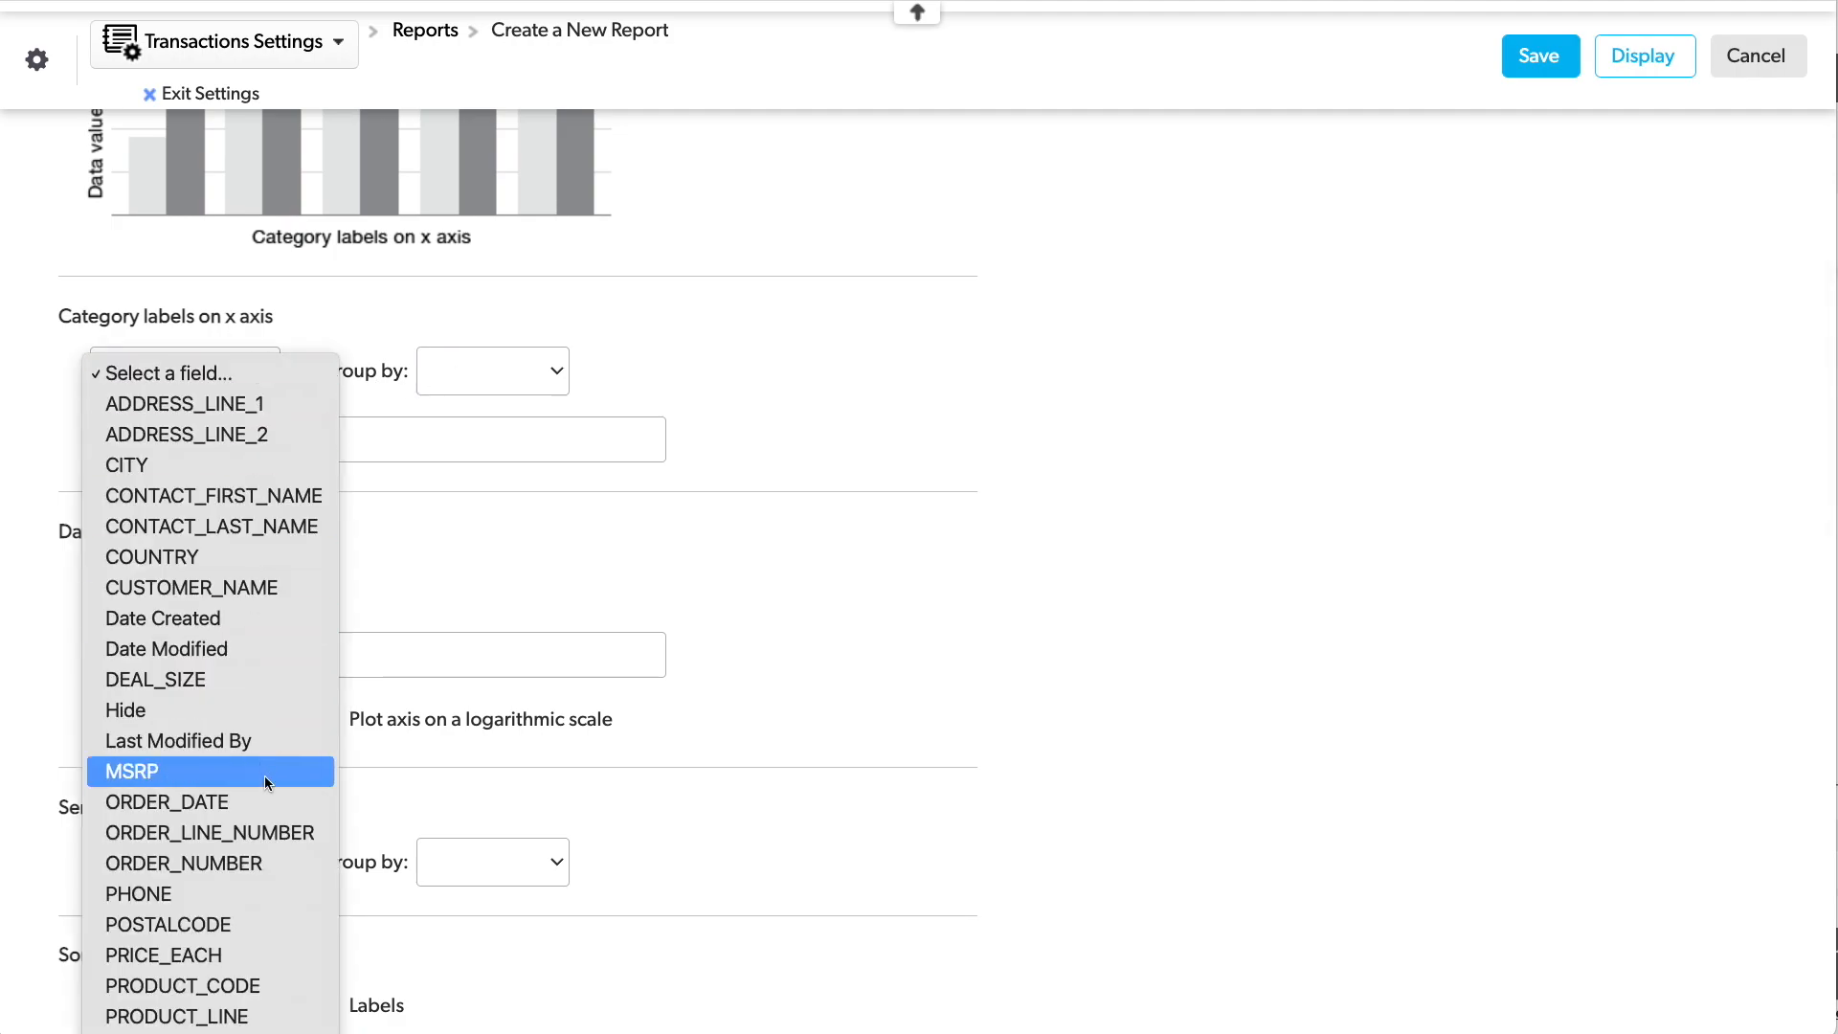
click(261, 800)
click(544, 370)
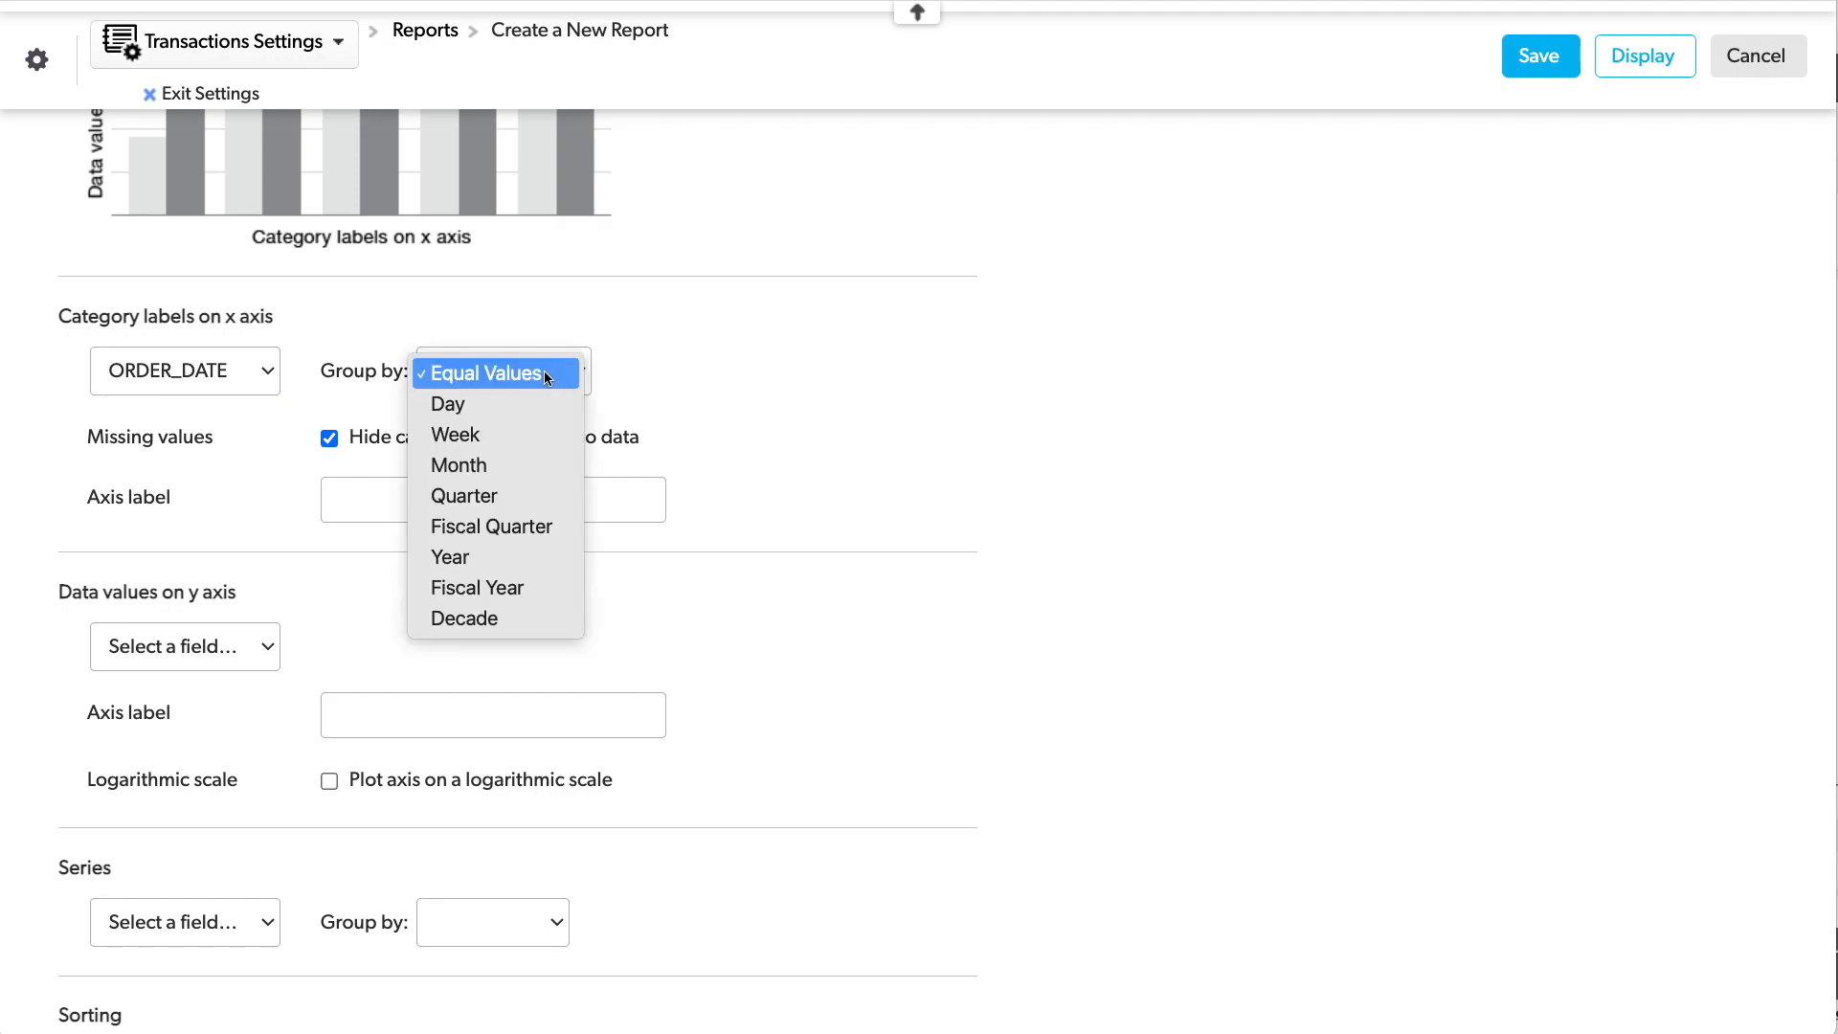
click(530, 467)
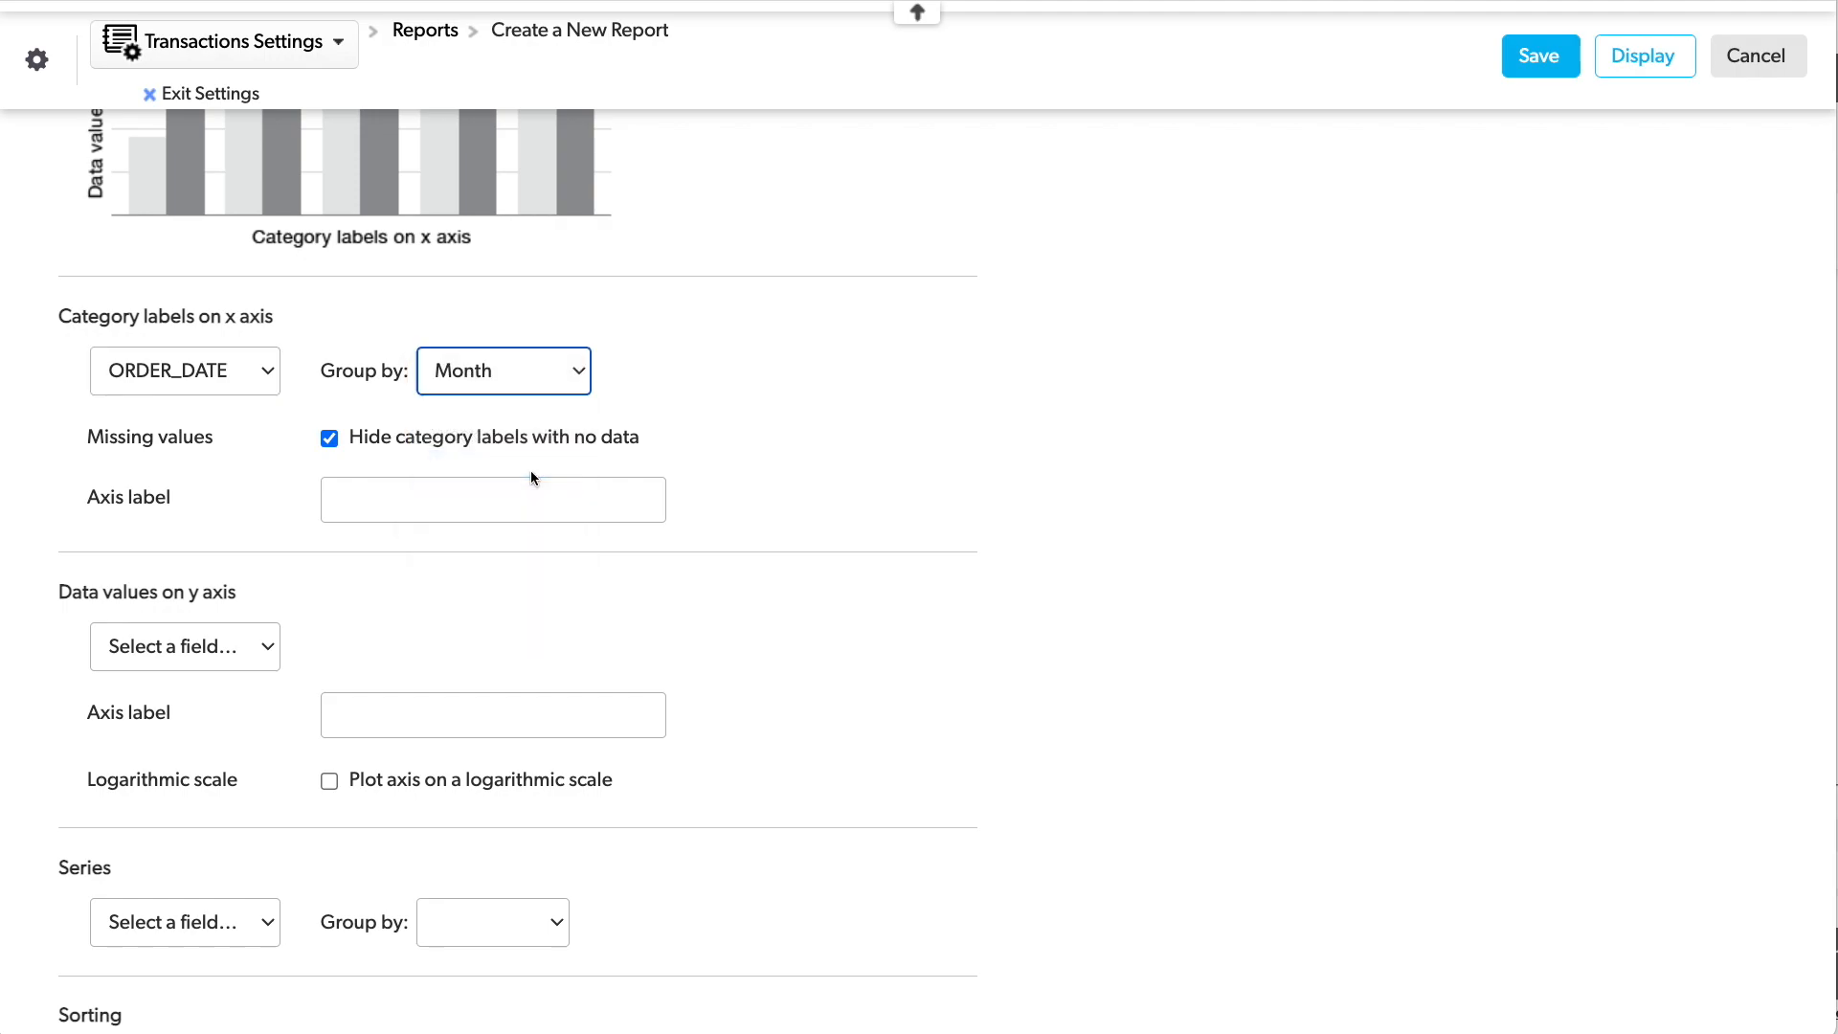
Use SALES for the data values on the y axis, save the report and view the chart.
scroll(944, 455, down, 3)
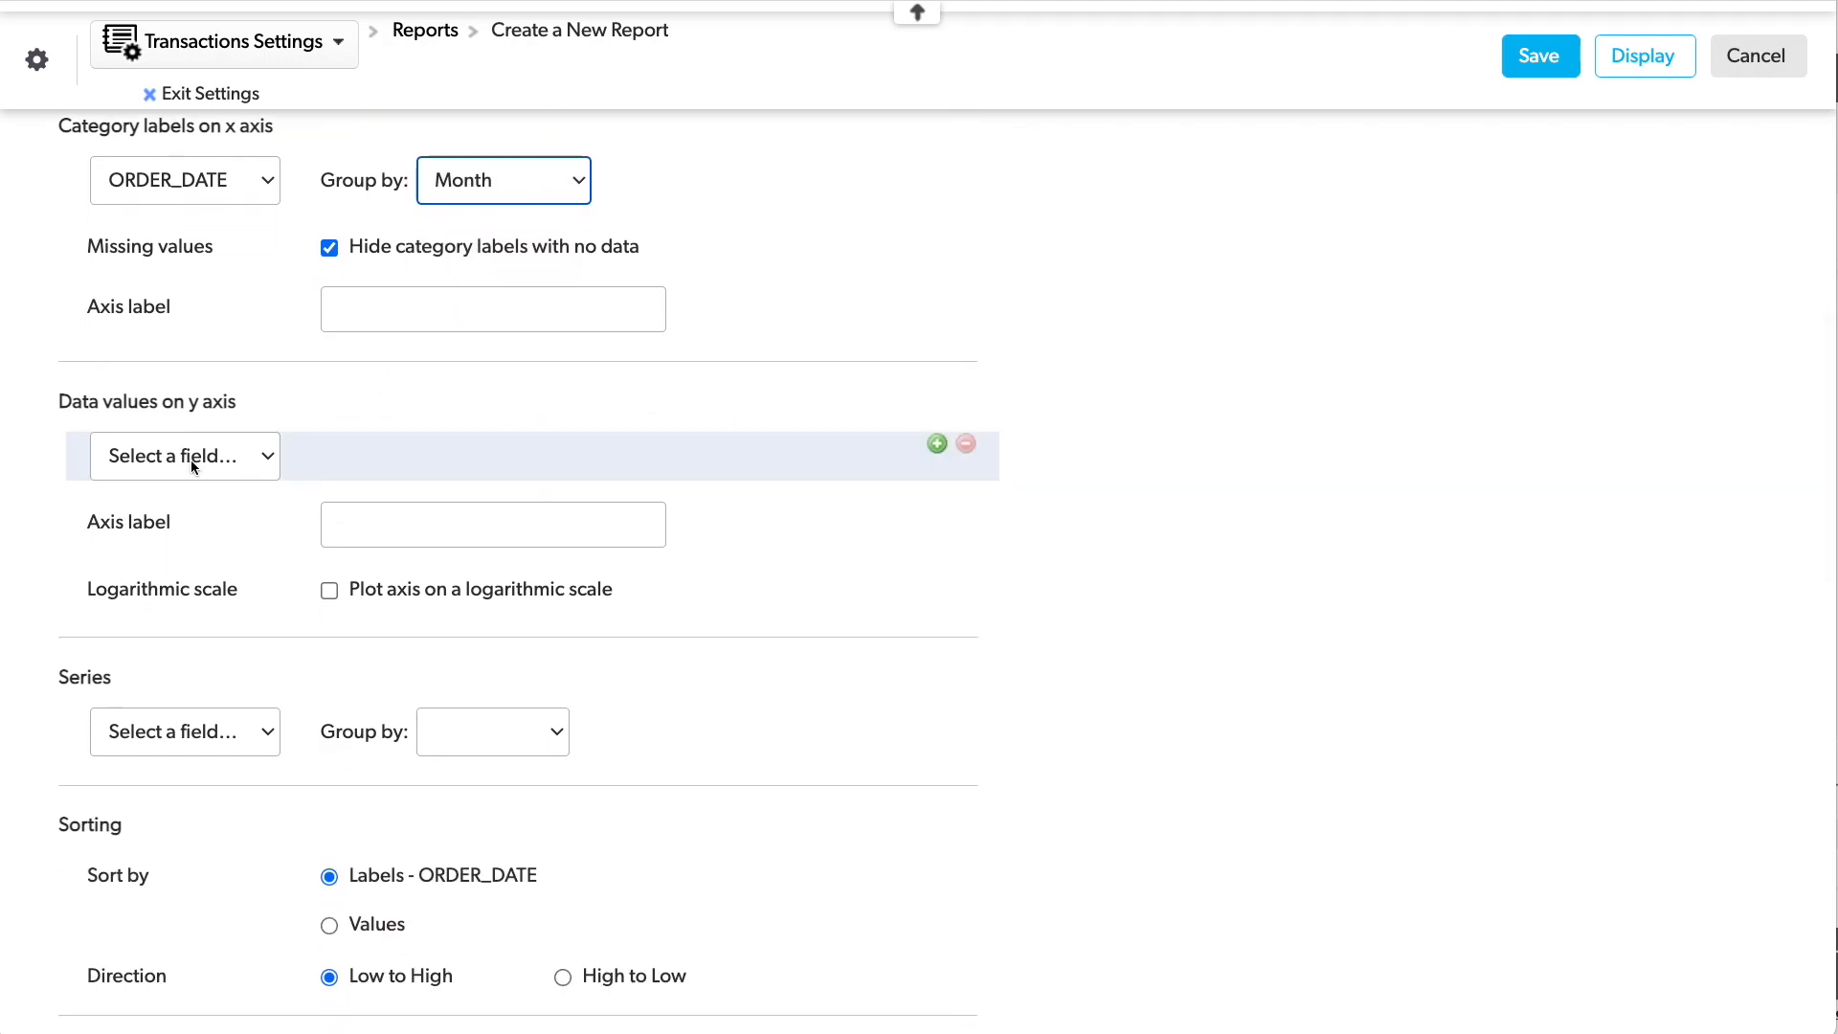
click(191, 458)
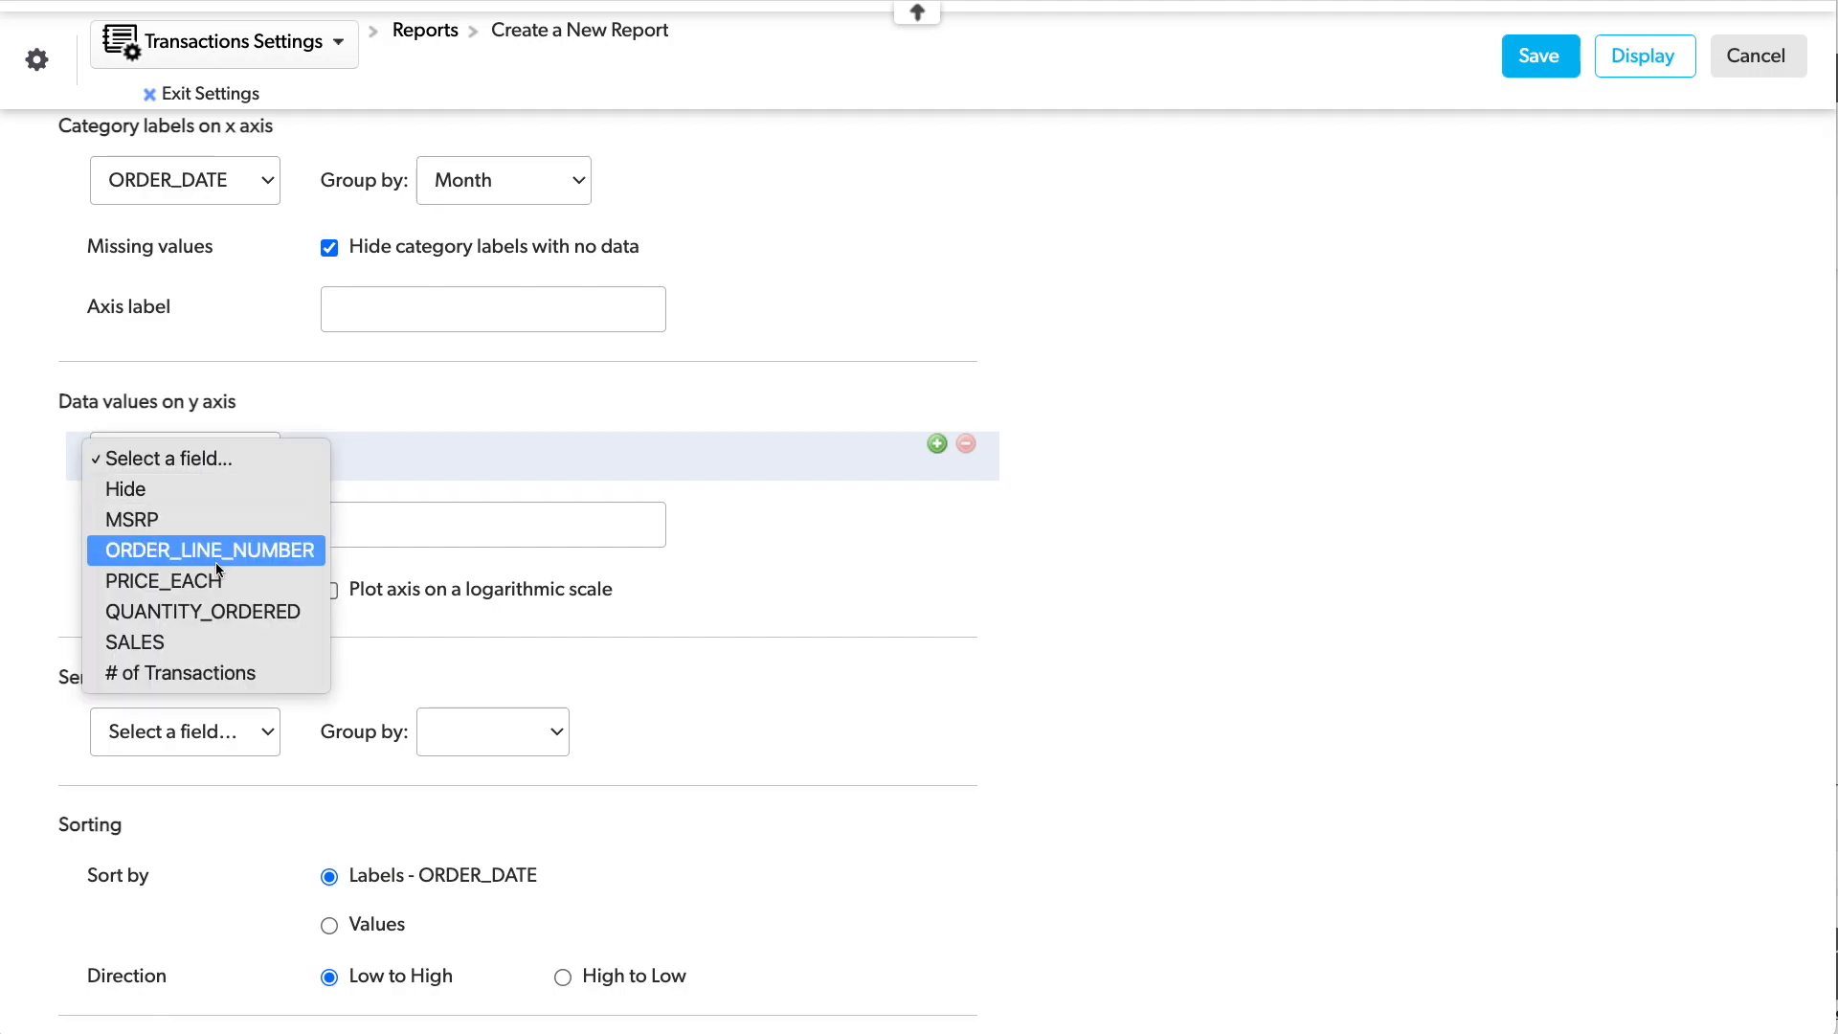
click(228, 649)
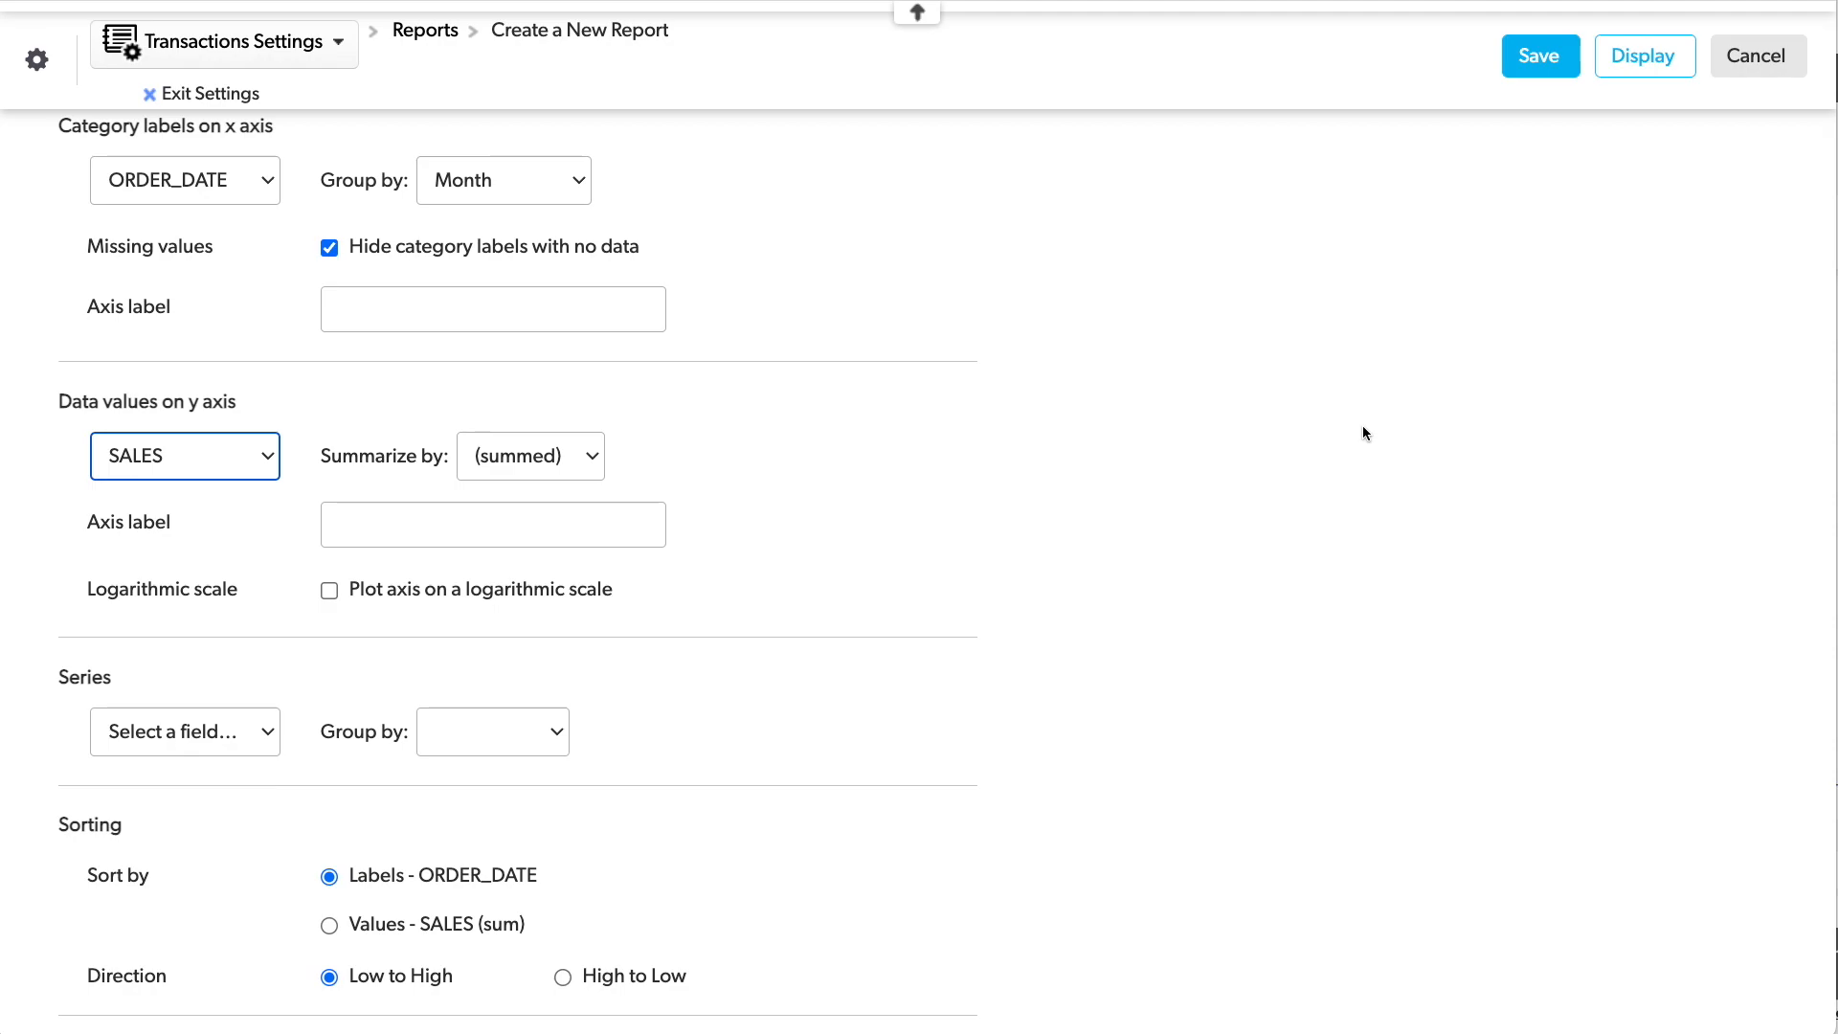
click(1540, 55)
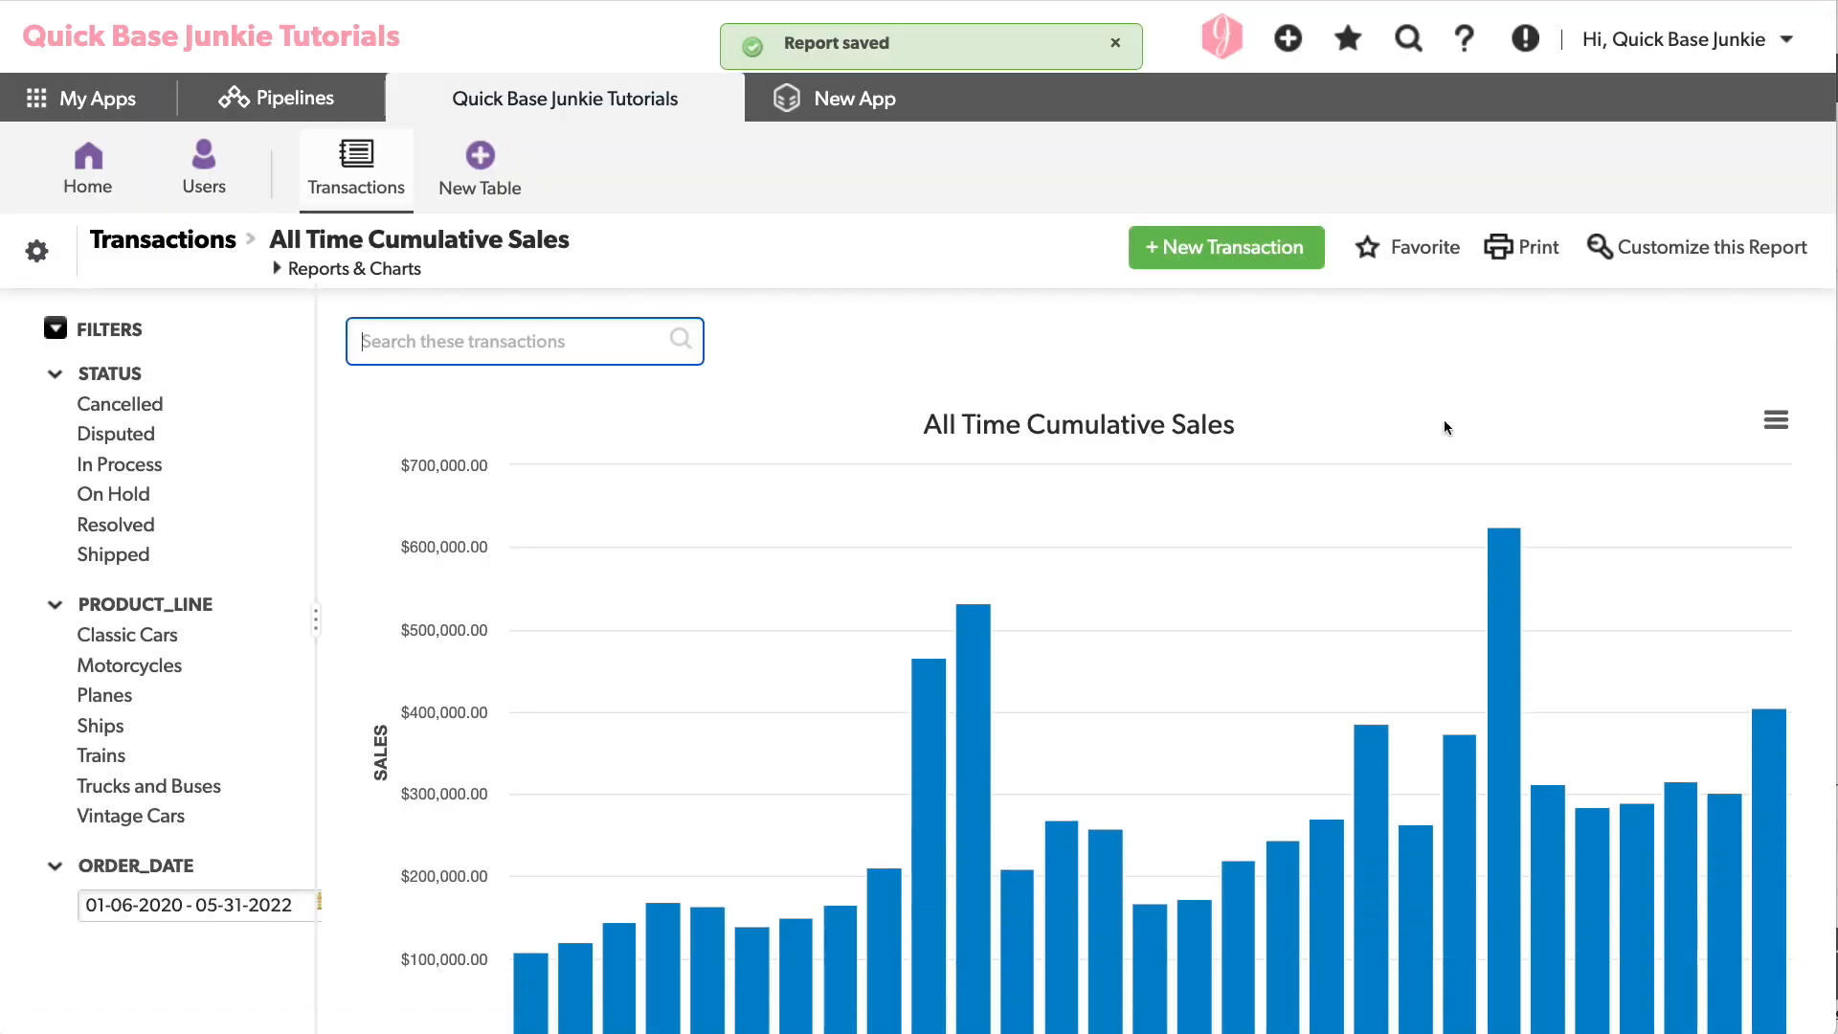
scroll(1443, 426, down, 3)
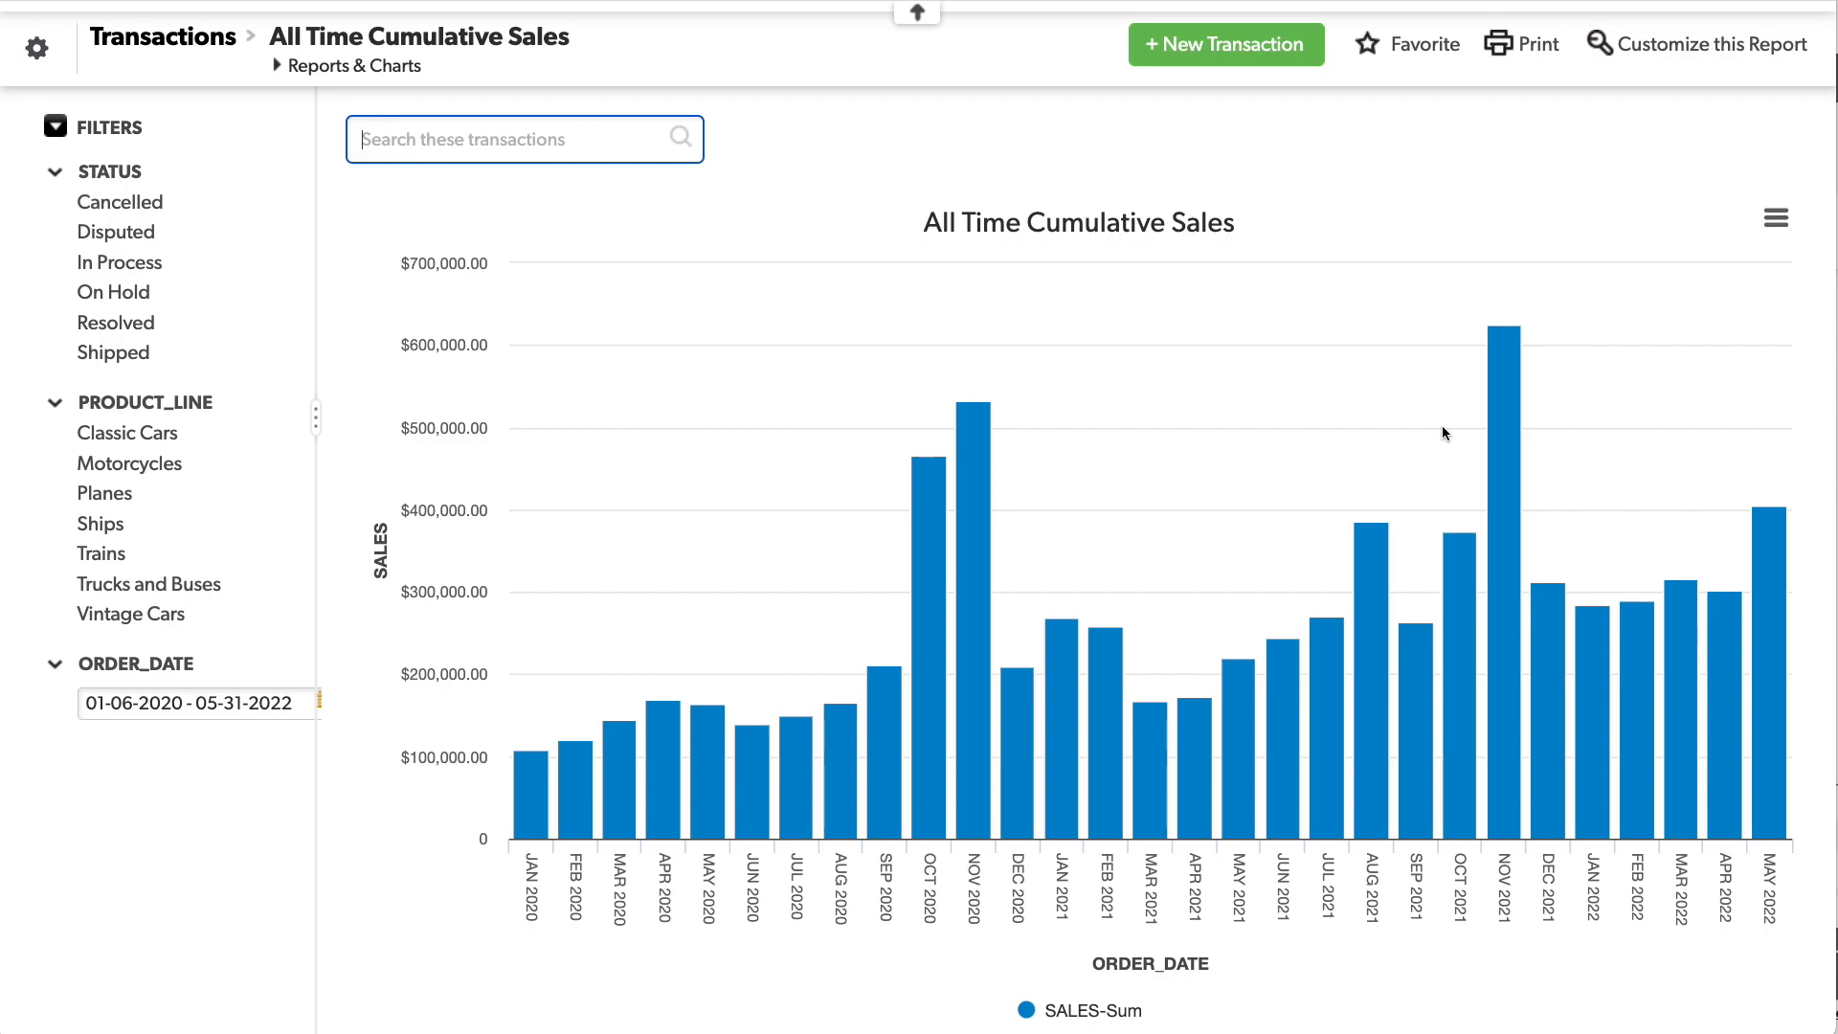
scroll(1441, 429, up, 3)
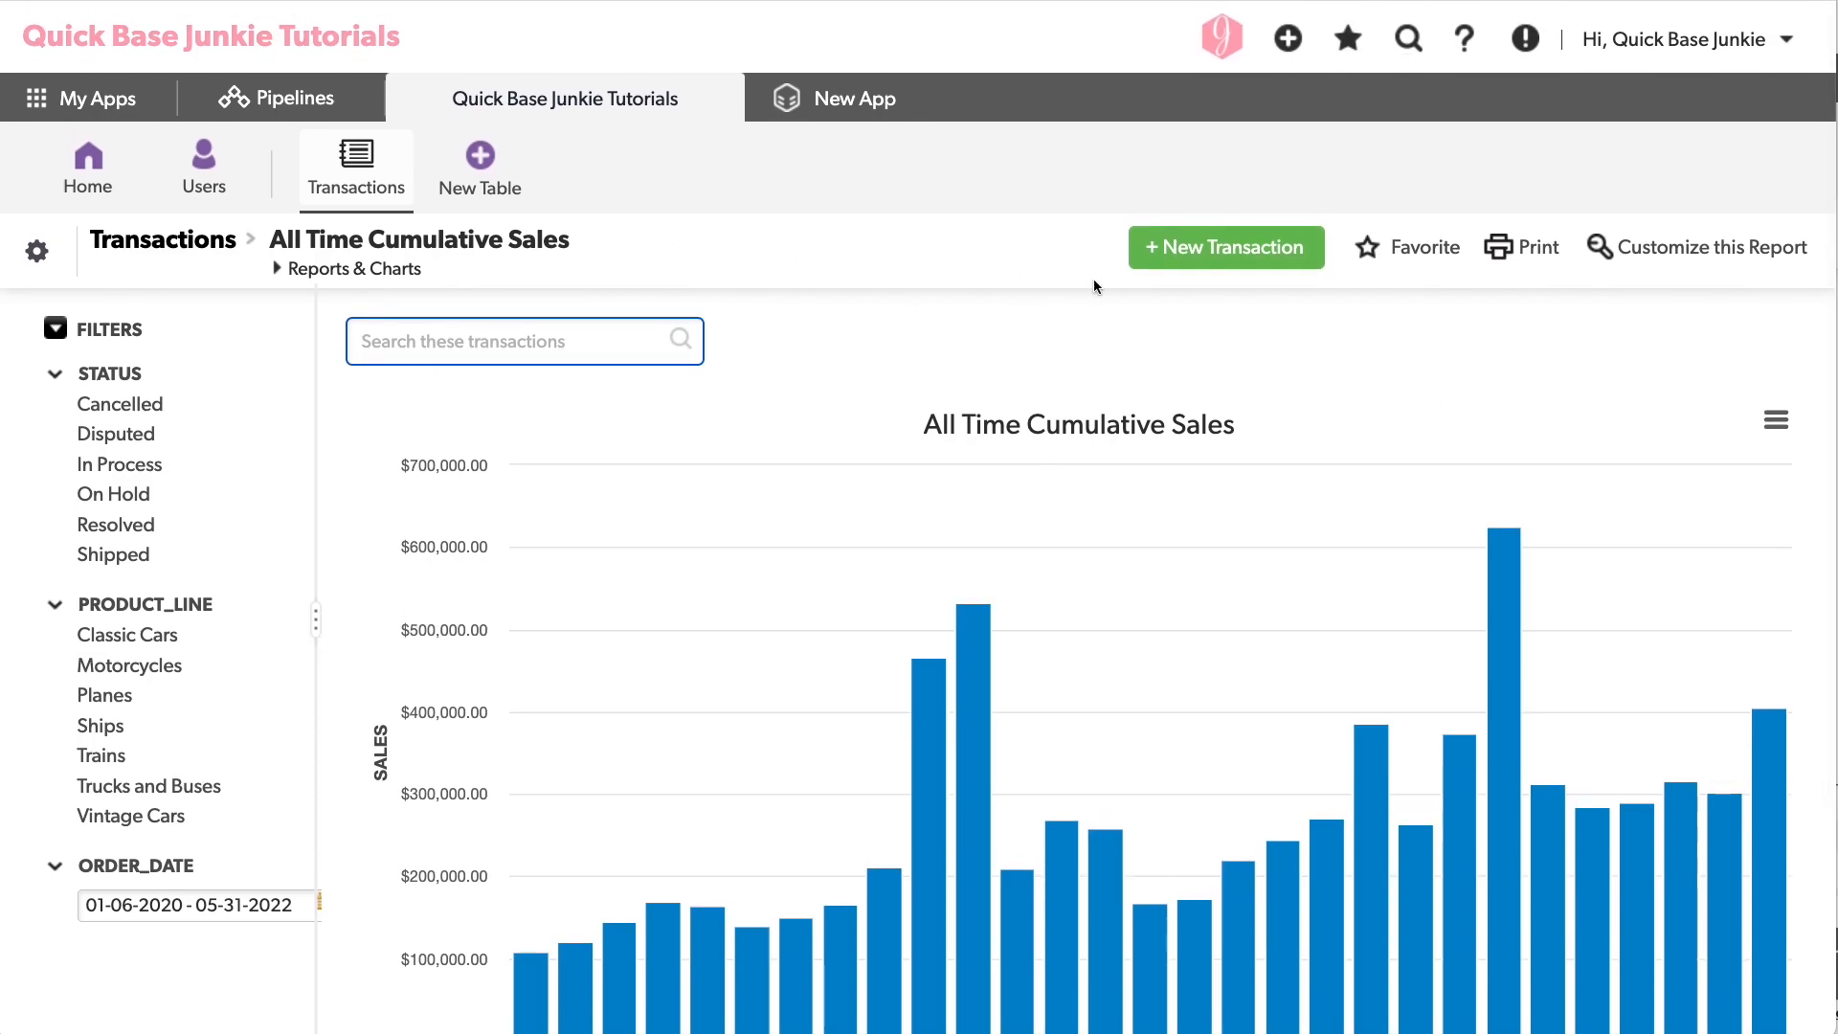
Reopen the chart report for customization and add a report formula named "Cumulative Sales".
click(1647, 251)
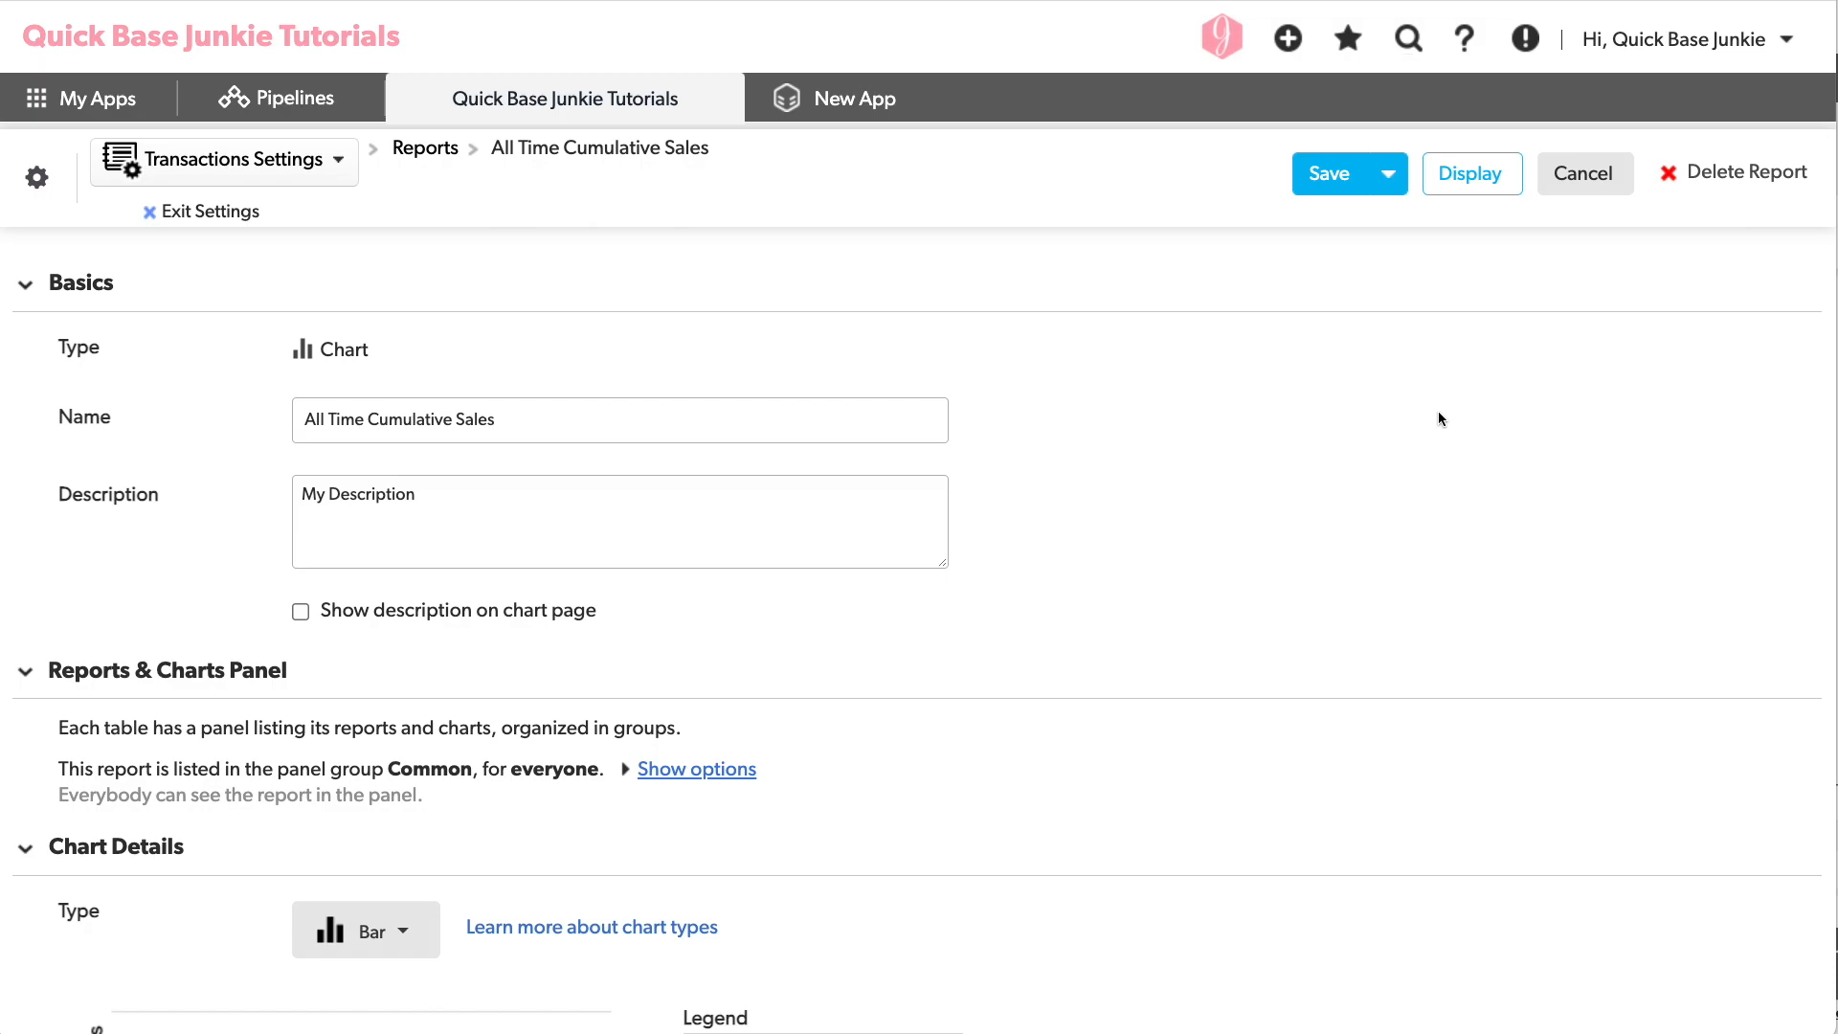
scroll(1438, 411, down, 5)
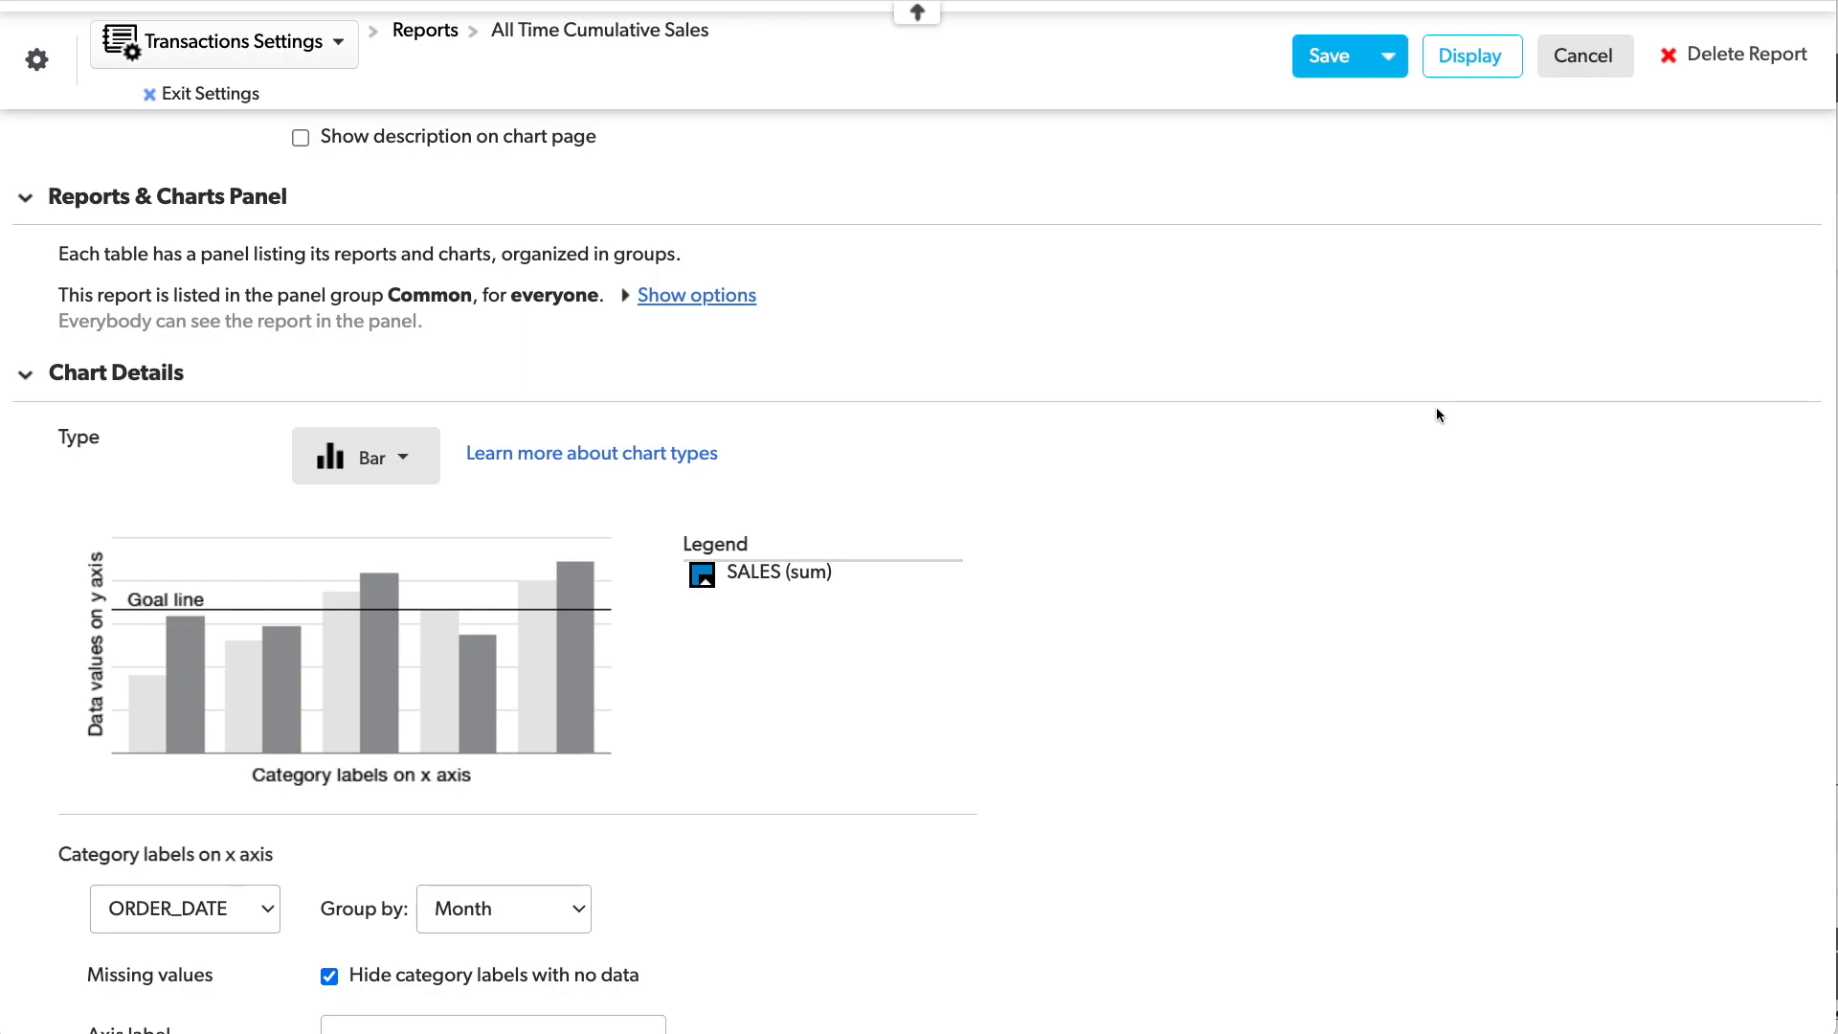
scroll(1435, 409, down, 7)
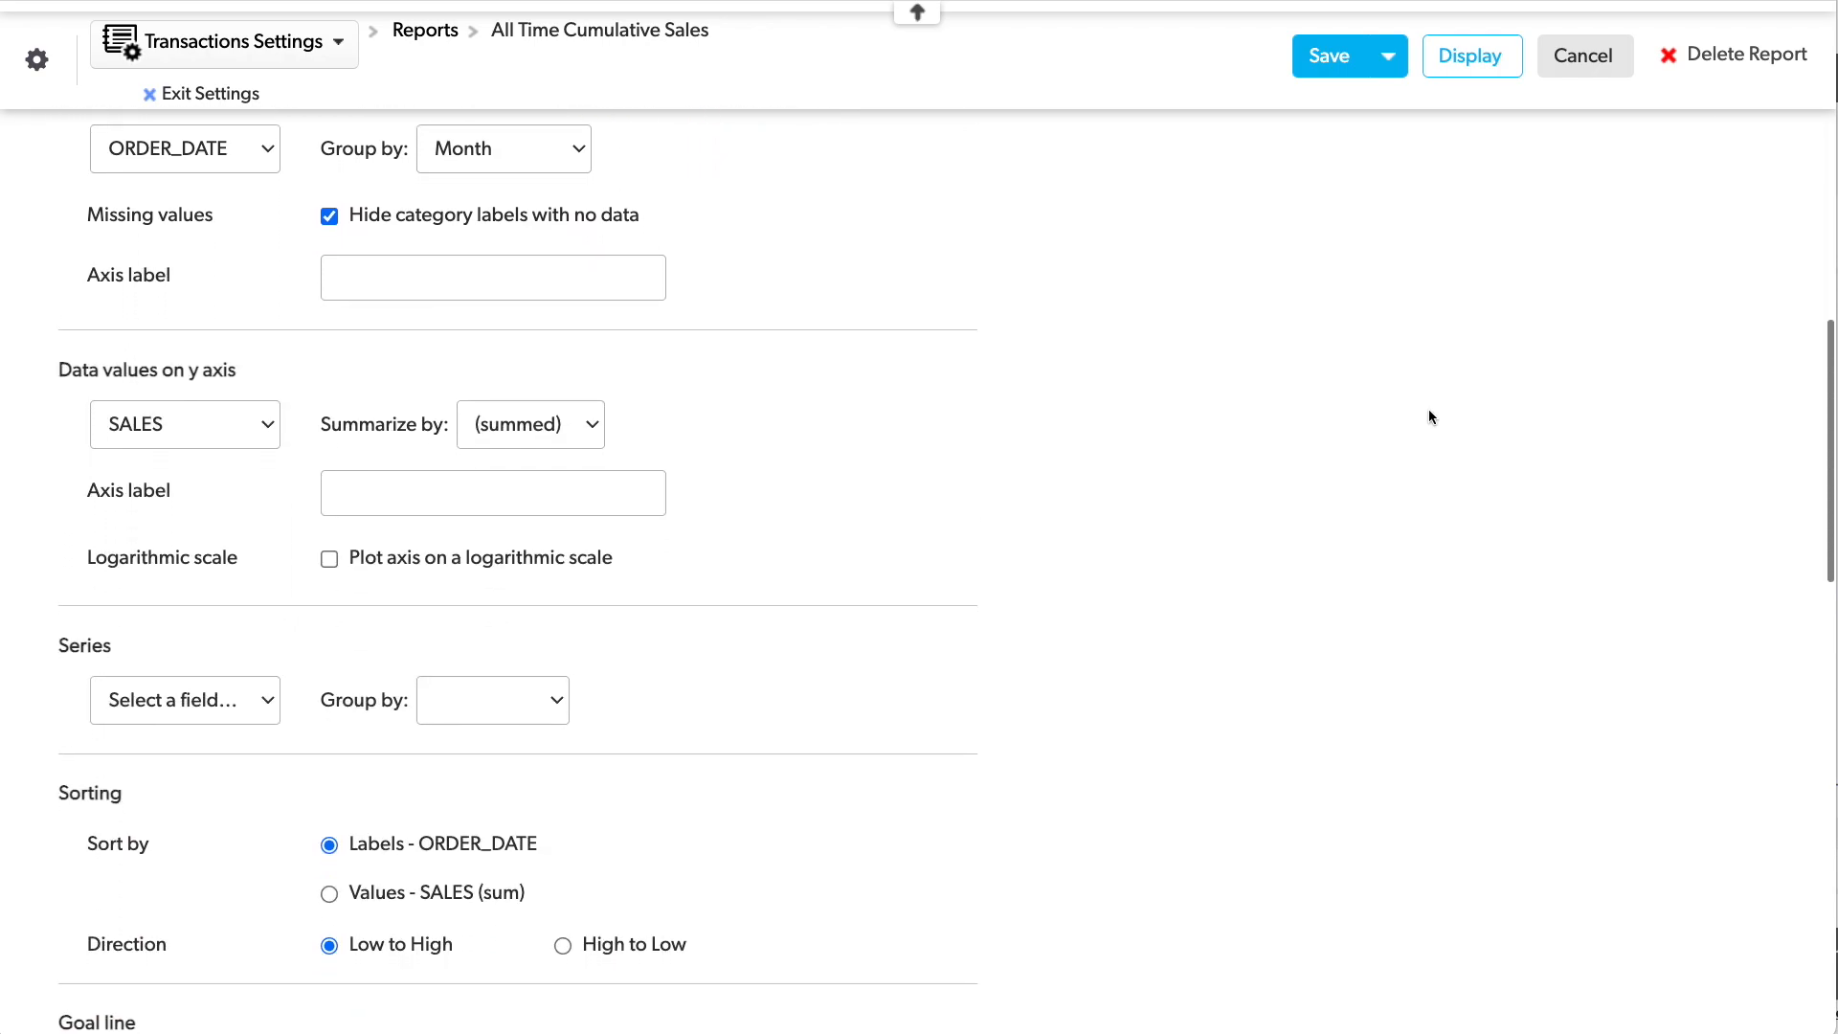
scroll(1429, 416, down, 8)
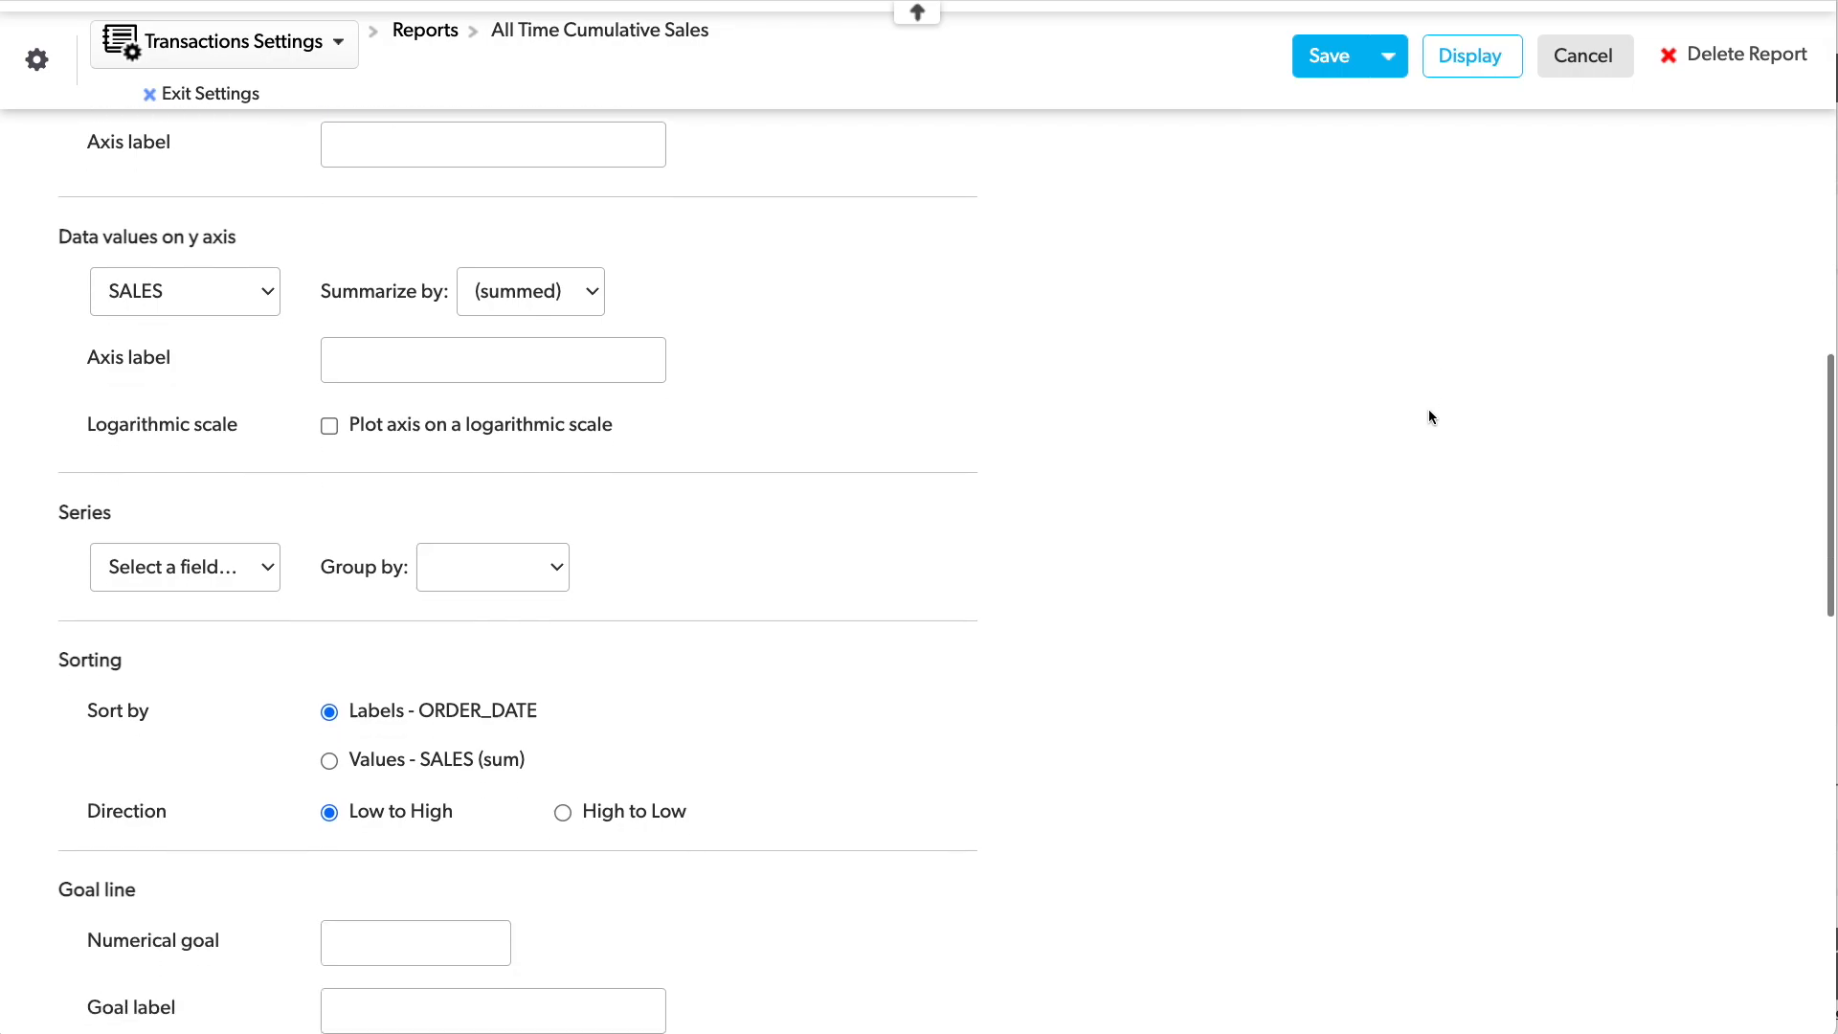
scroll(1391, 413, down, 3)
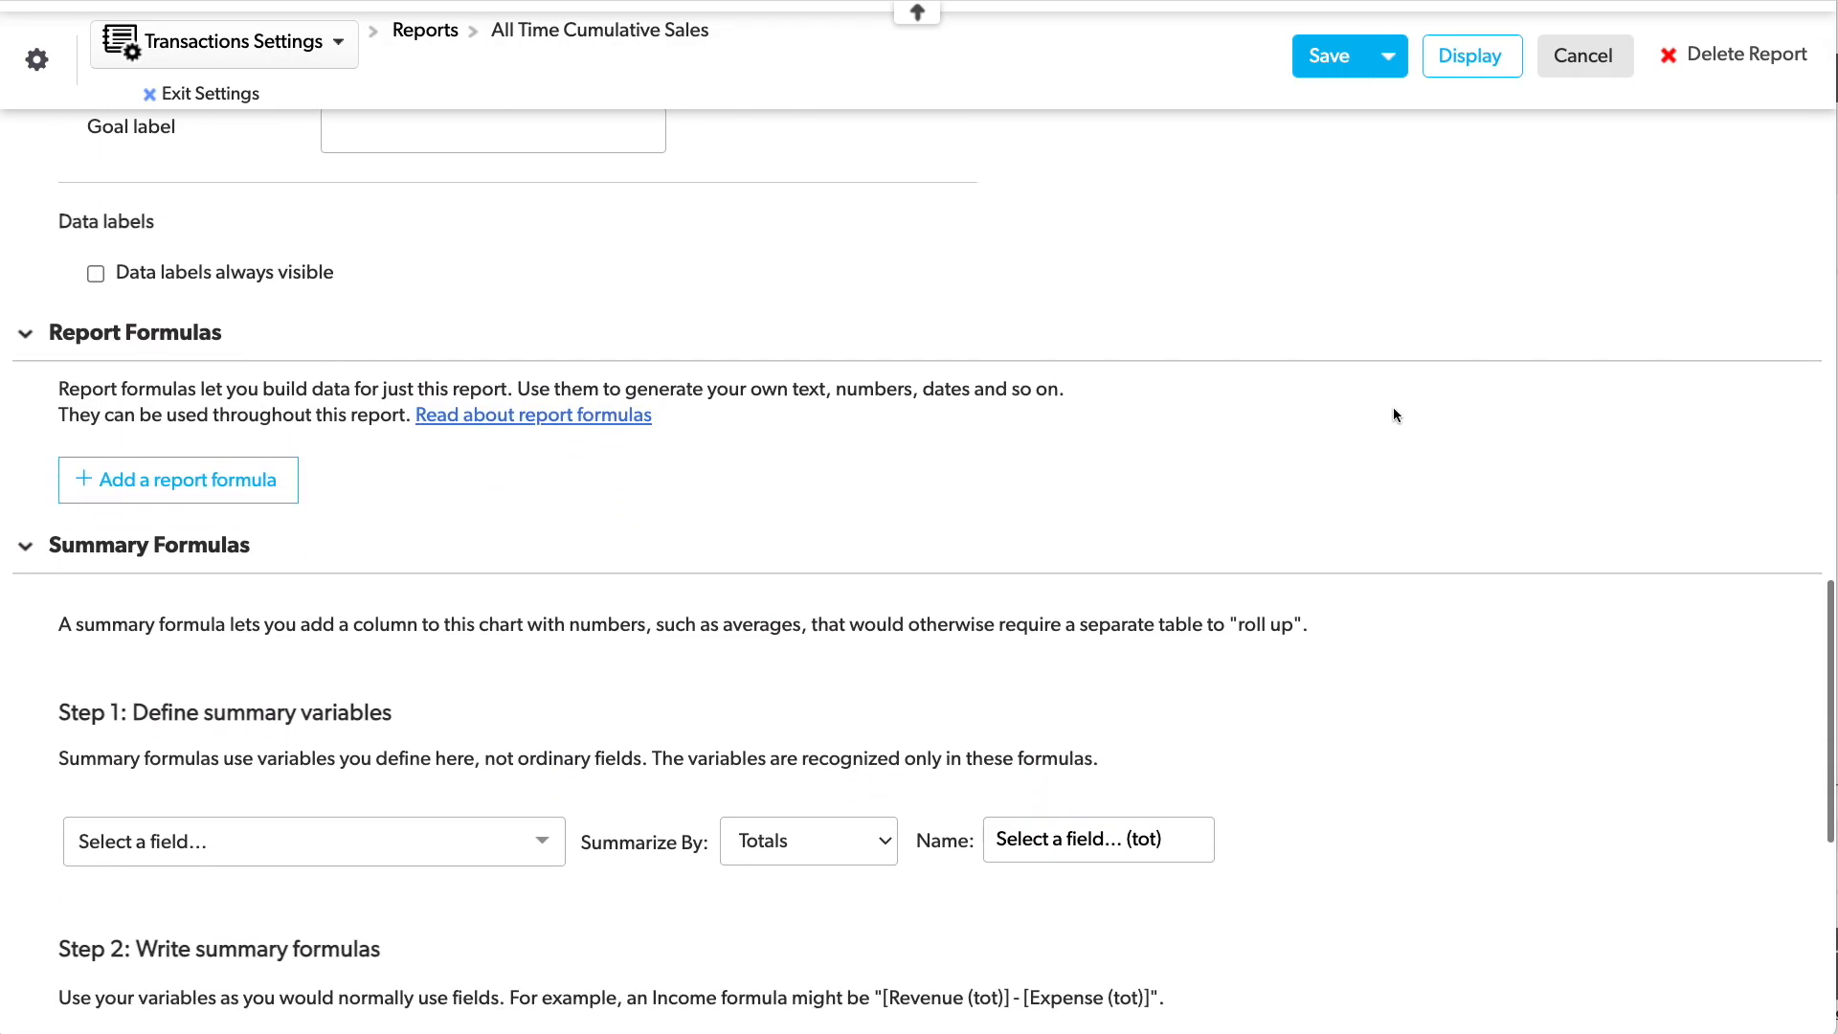
click(206, 318)
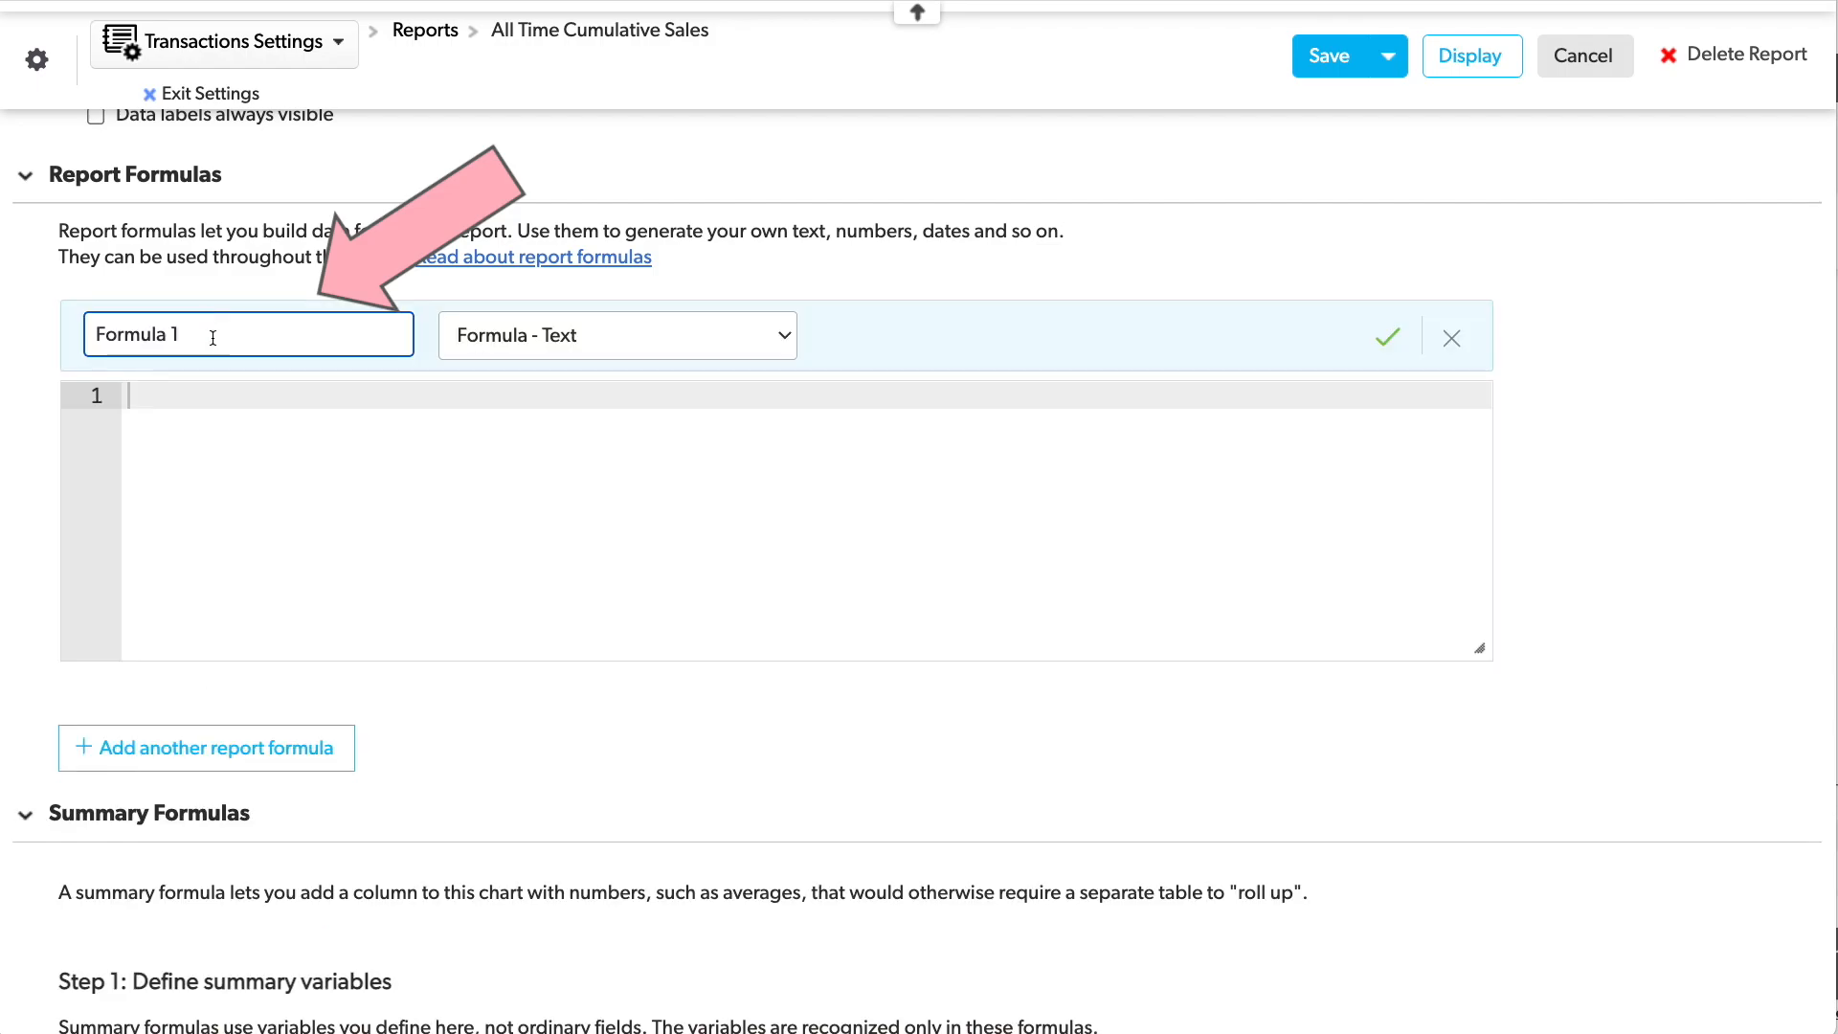
triple_click(213, 335)
text(Cumulative Sales)
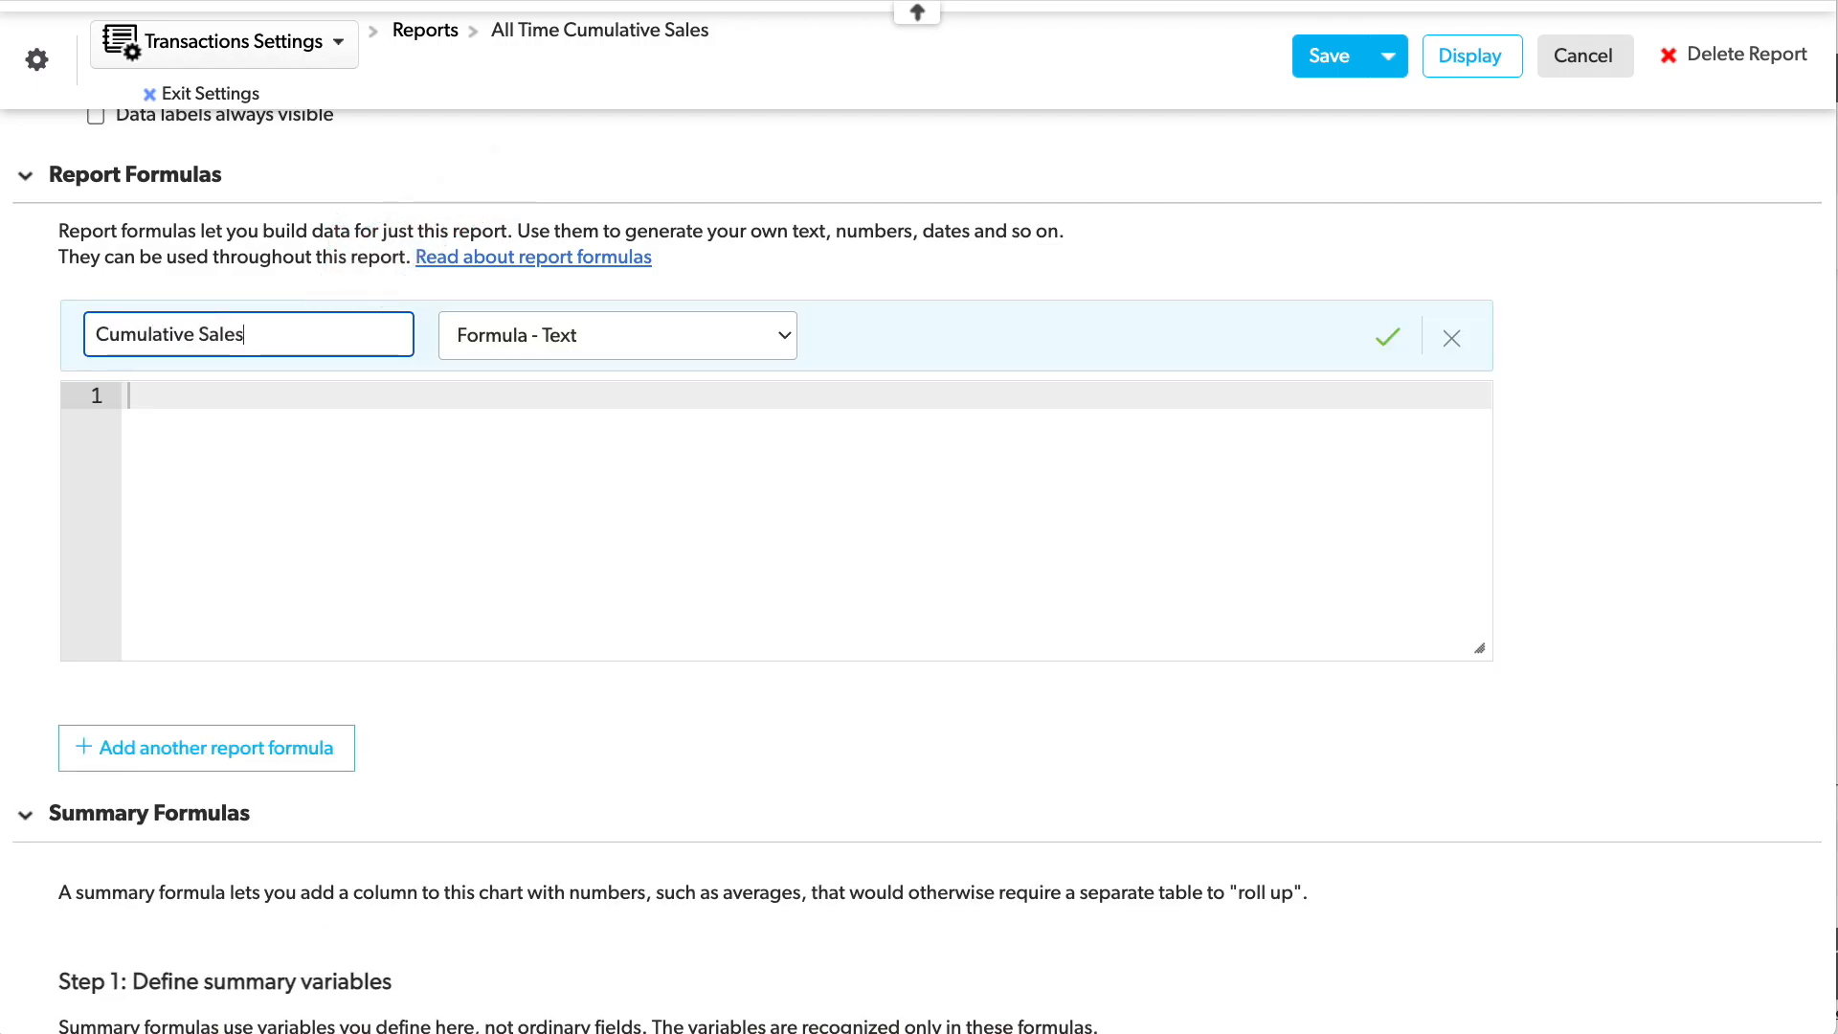
Set the Cumulative Sales formula's type to Formula - Numeric - Currency with 0 decimal places and confirm its settings.
click(623, 334)
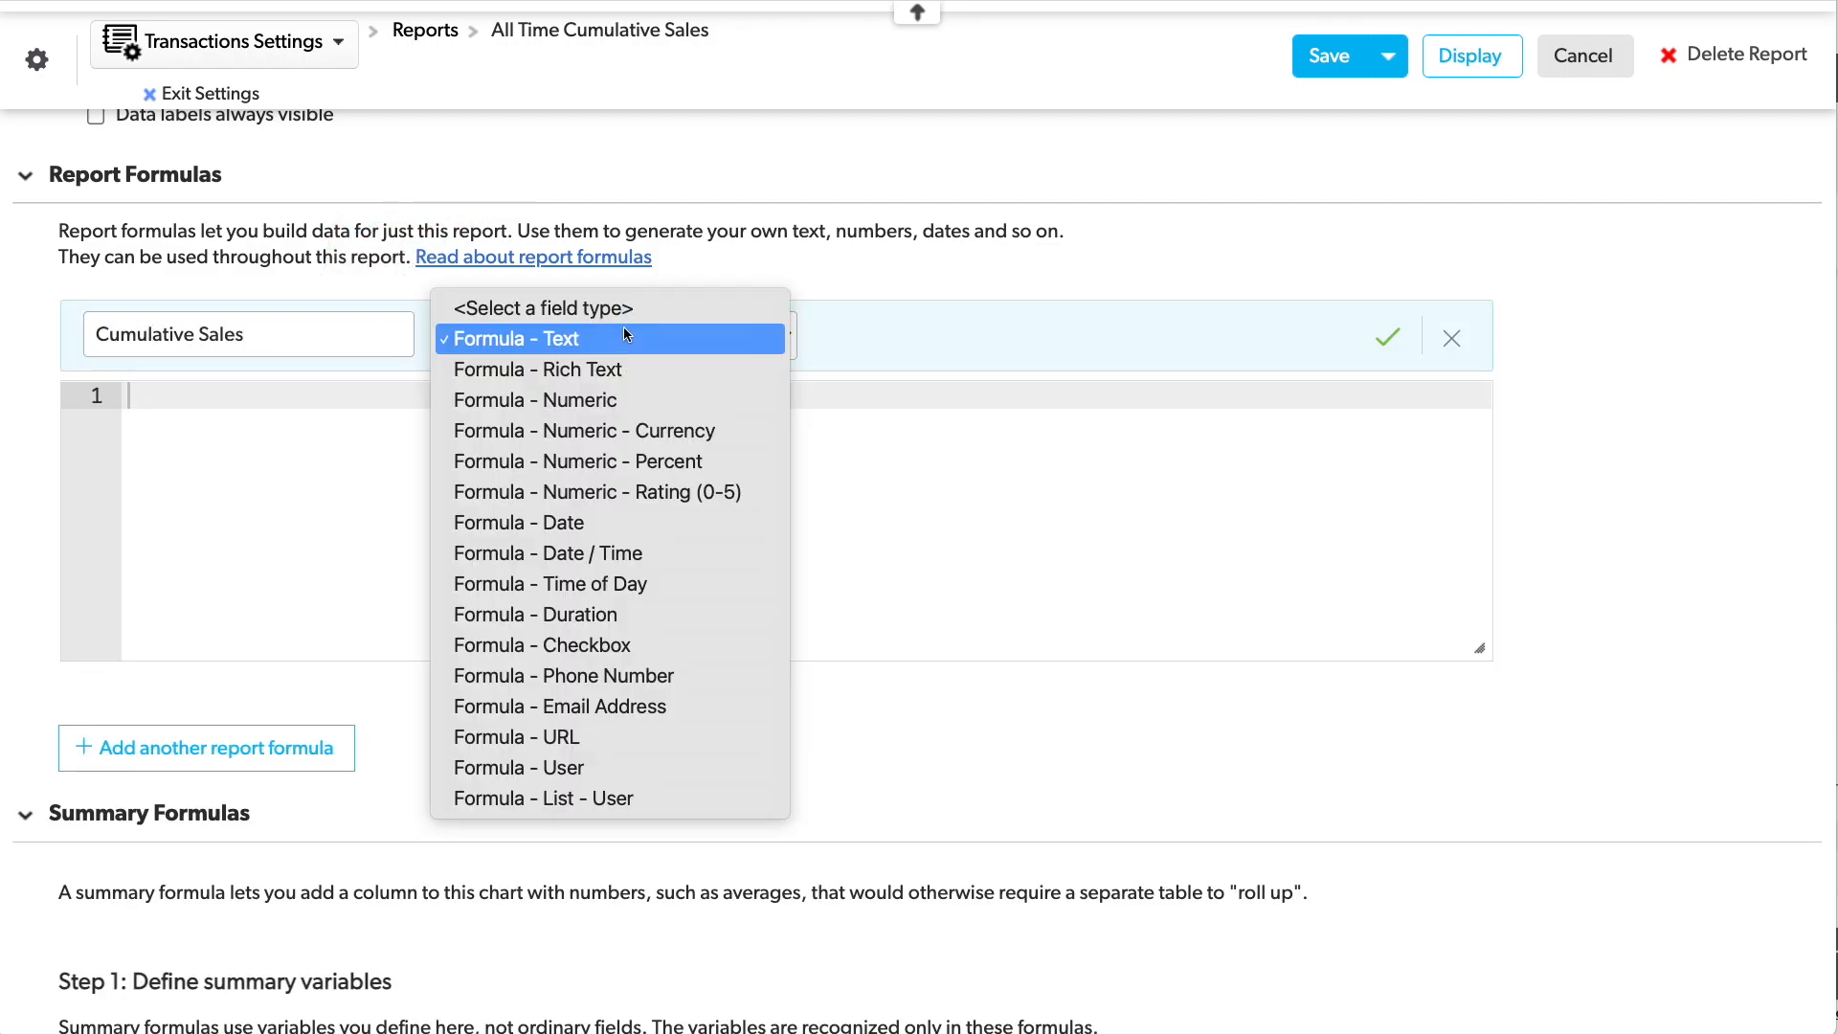
click(735, 429)
text(0)
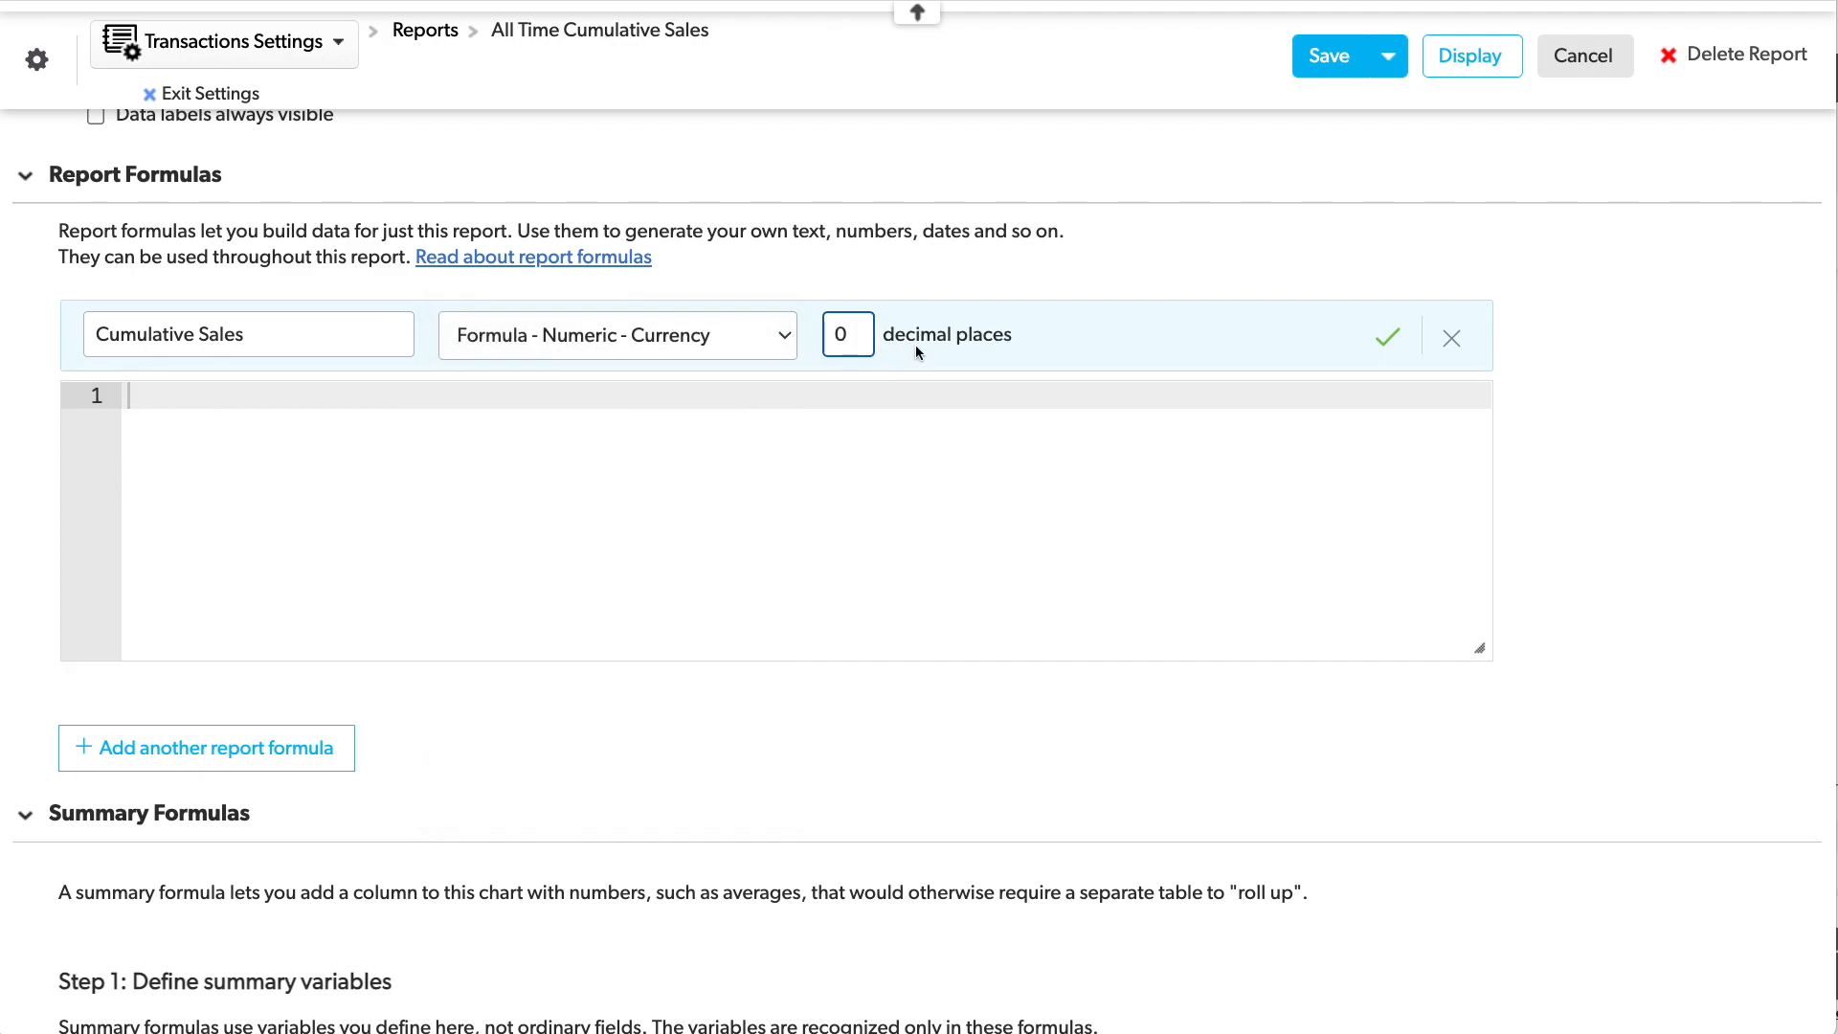
click(1385, 339)
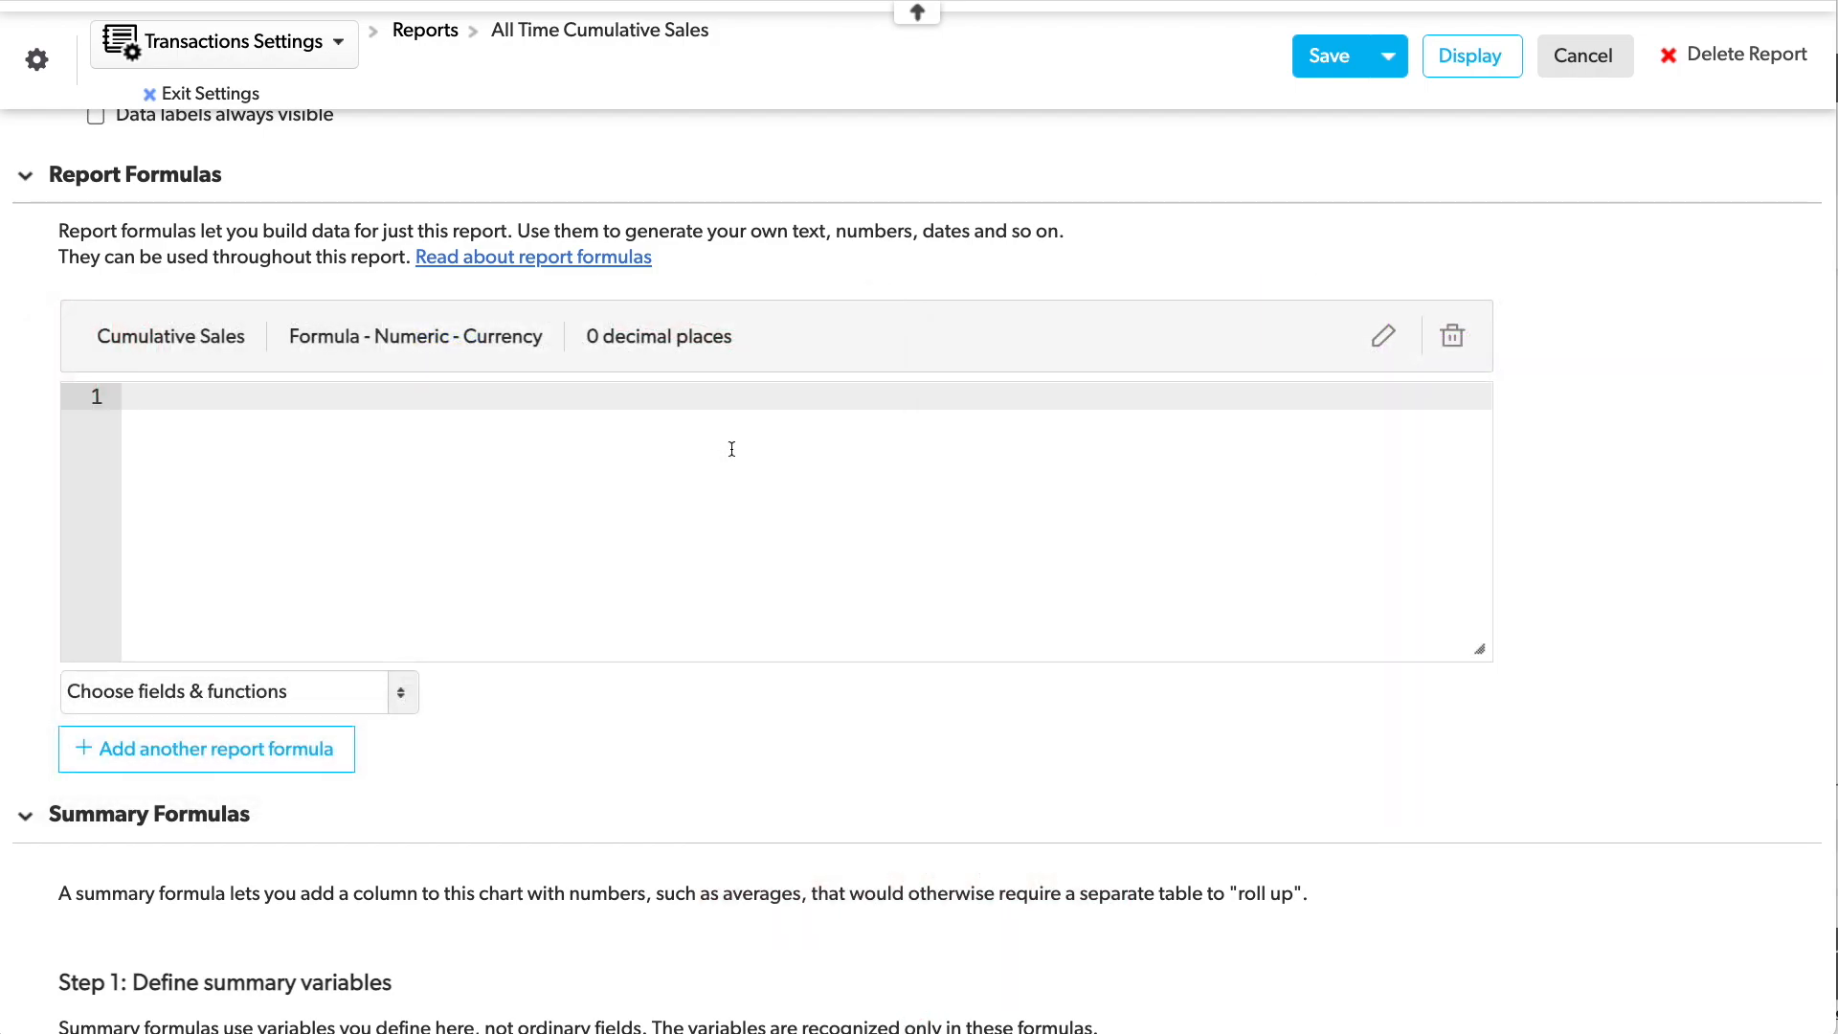
Start the formula with var text QUERY = "{10.OAF.'01-01-2020'}" to include order dates on or after 01-01-2020.
text(var text QUERY = "{})
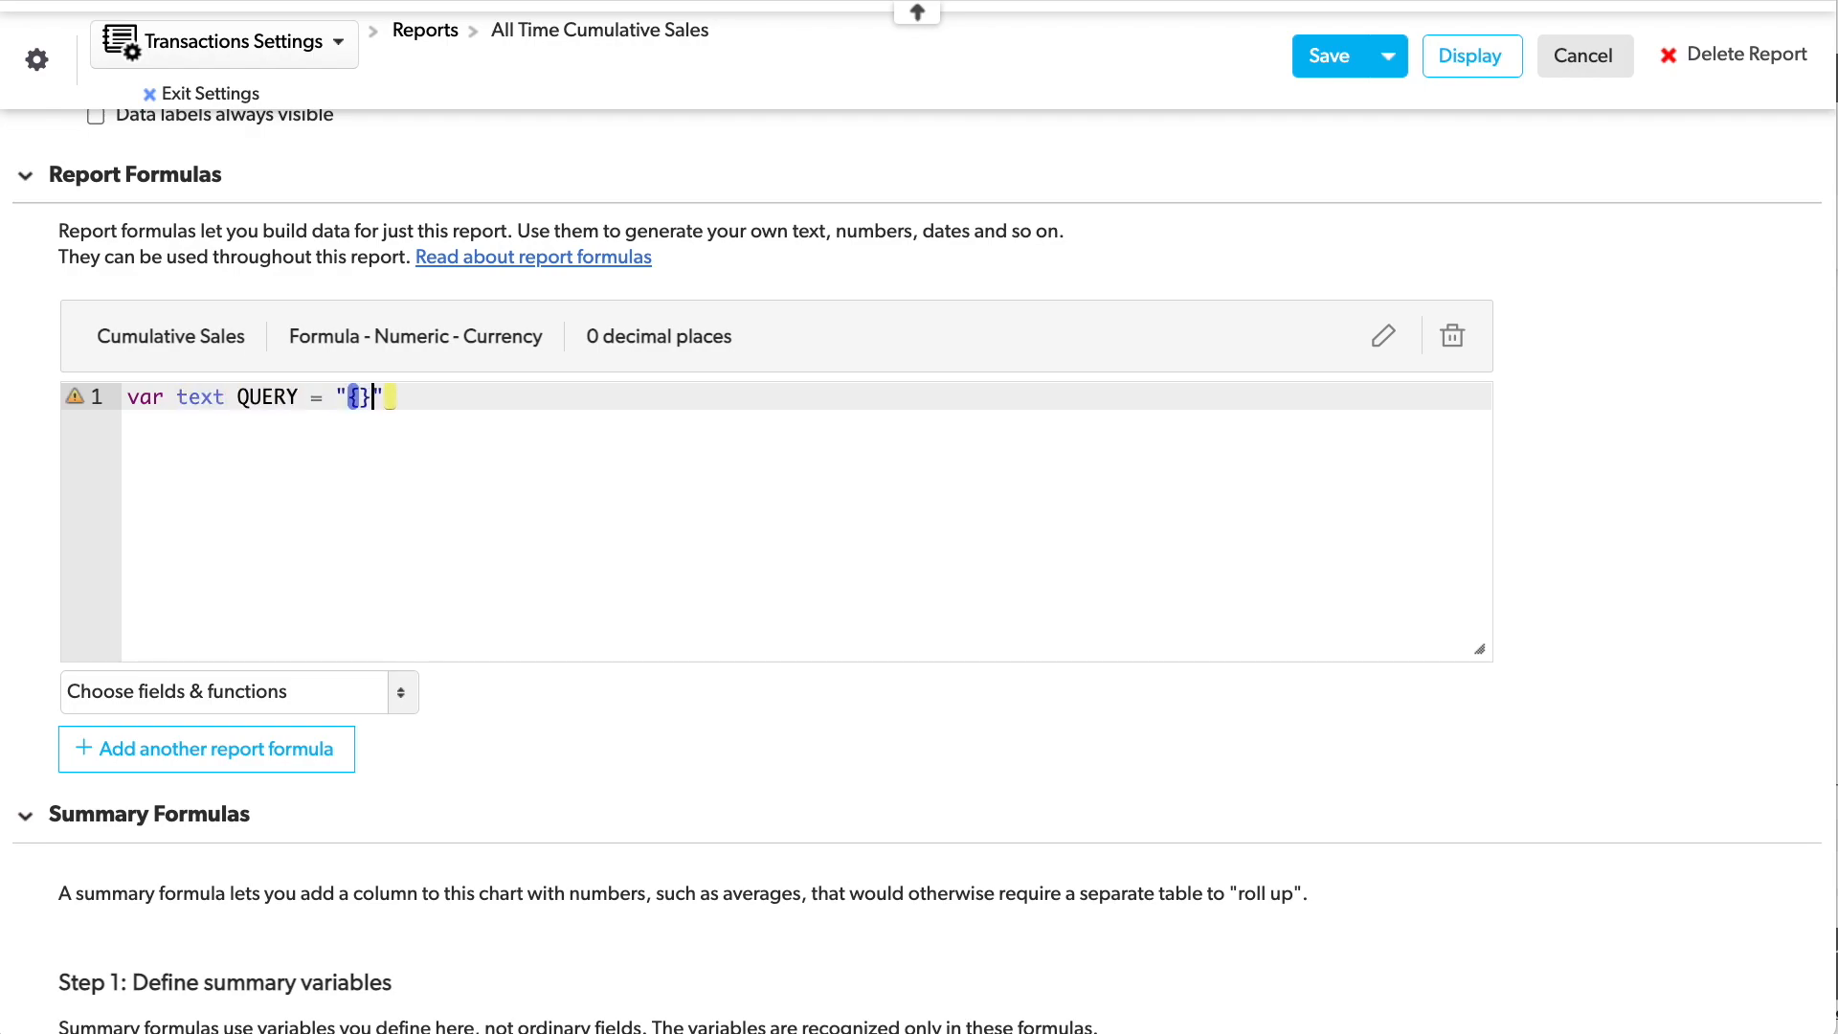
key(Left)
text(10.OAF.'01-01-)
text(2020')
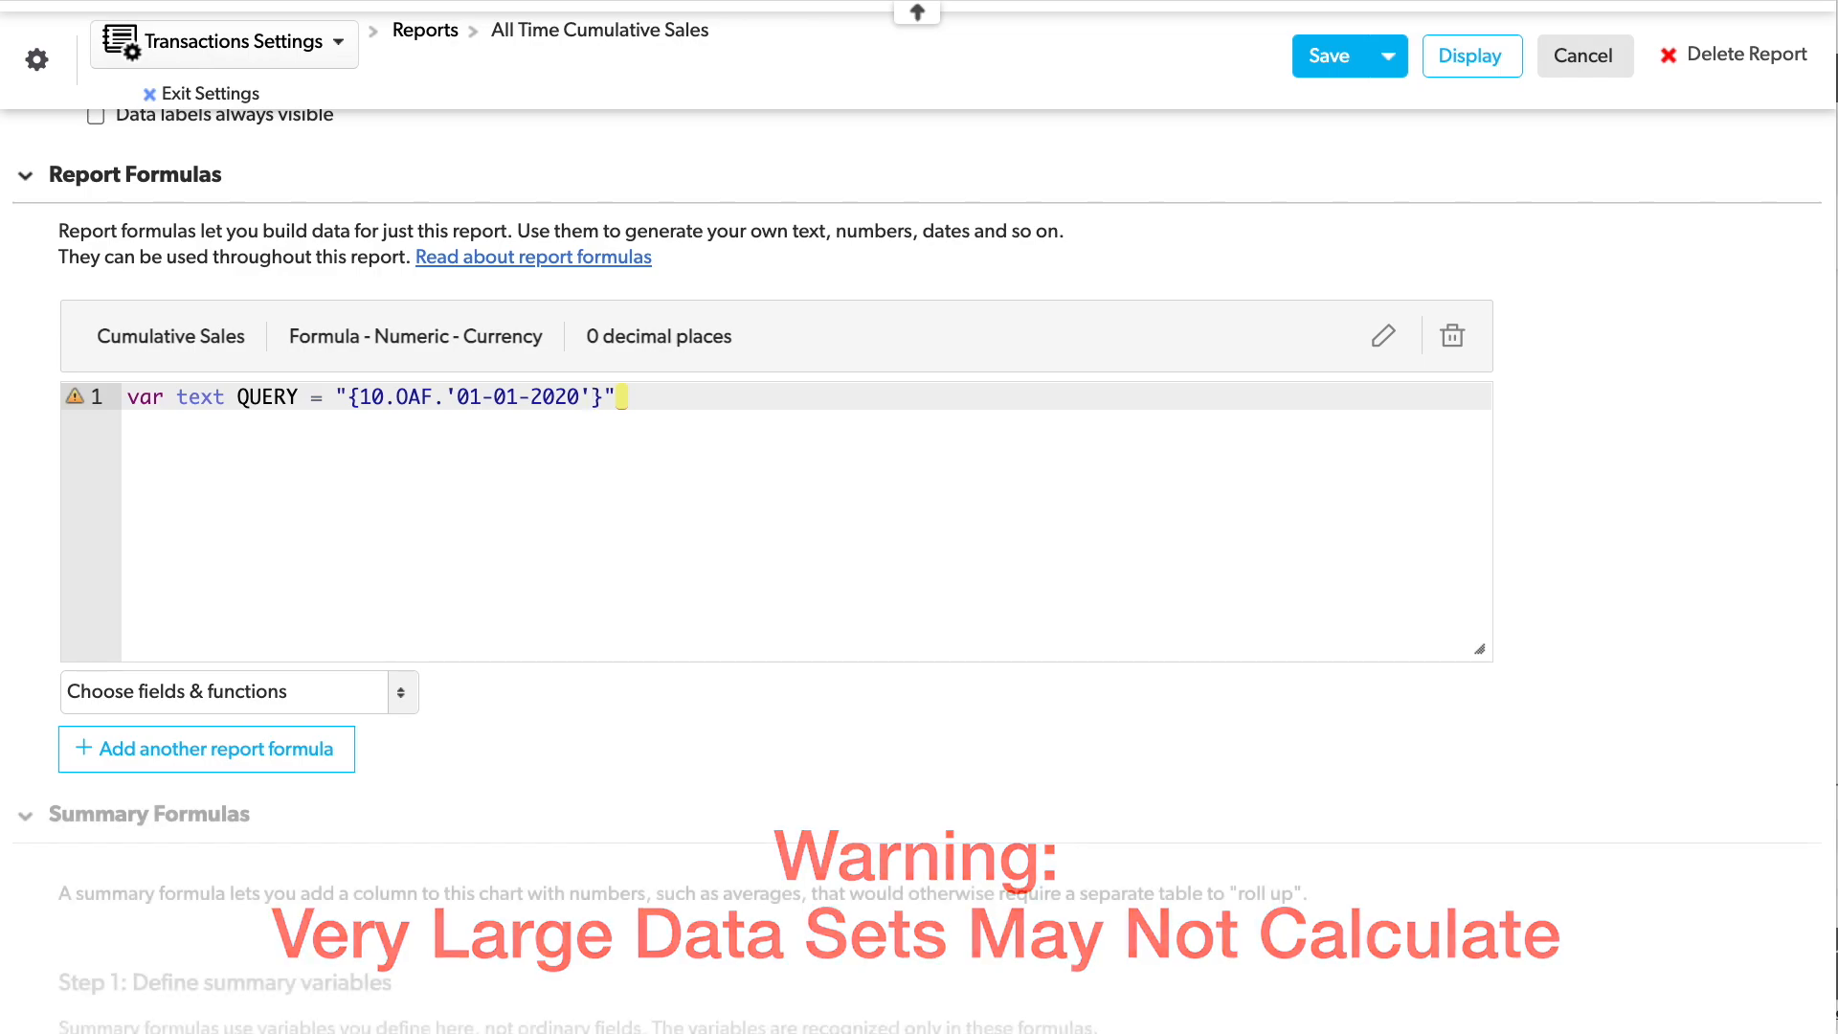
Add a condition to the QUERY string limiting field 10 to on or before LastDayOfMonth([ORDER_DATE]), using AND{10.OBF.'" & LastDayOfMonth([ORDER_DATE]) & "'}.
key(Right)
text(AND{)
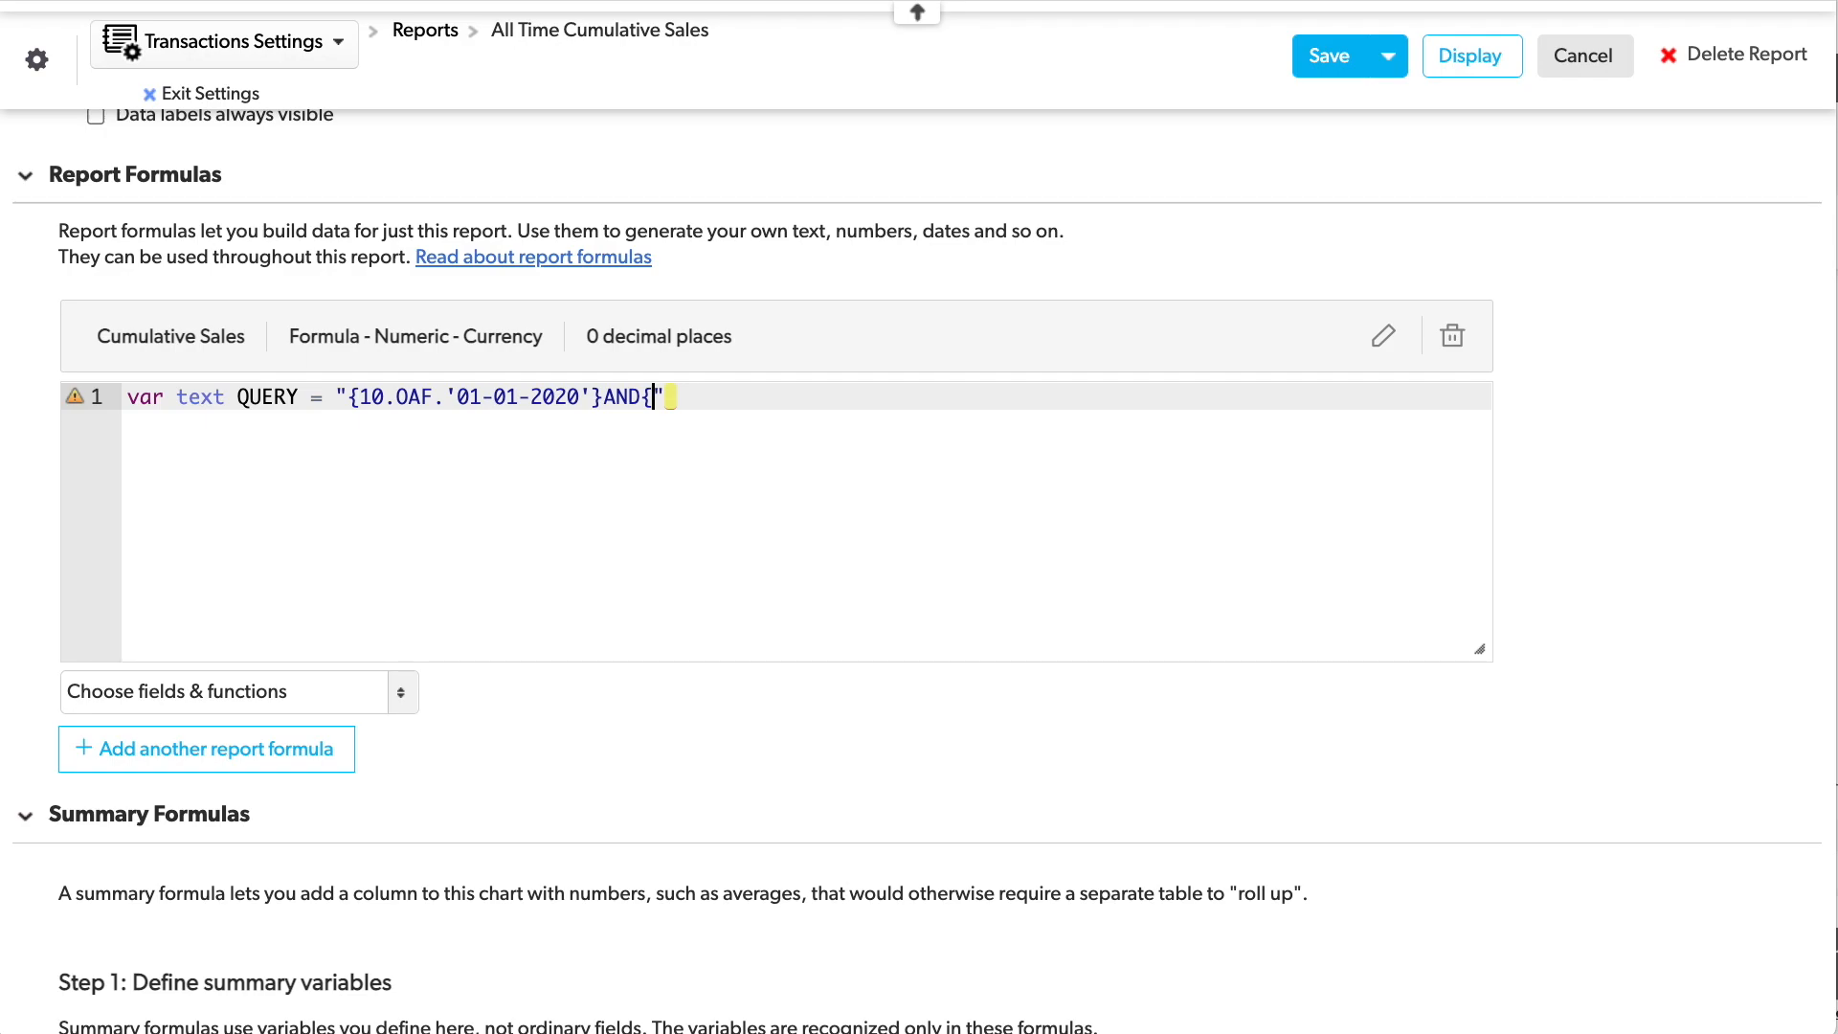
text(10.OBF.'" & LastDayOf)
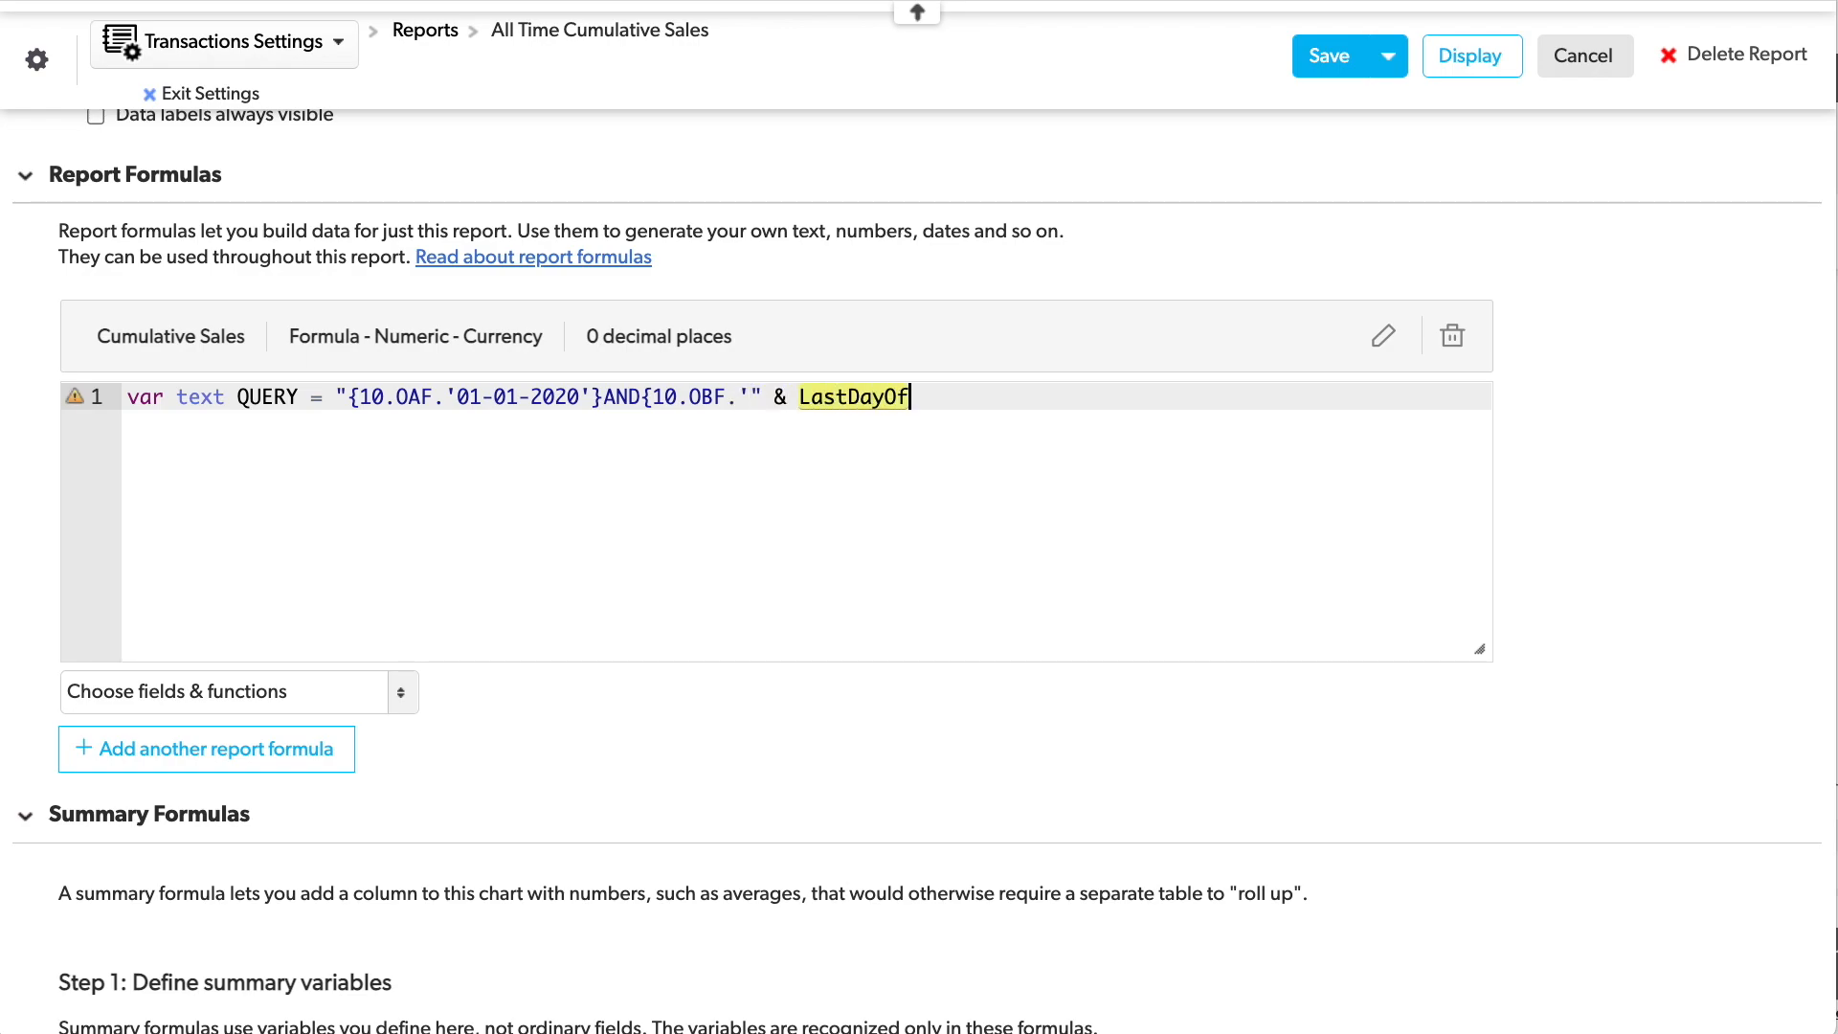
text(Month()
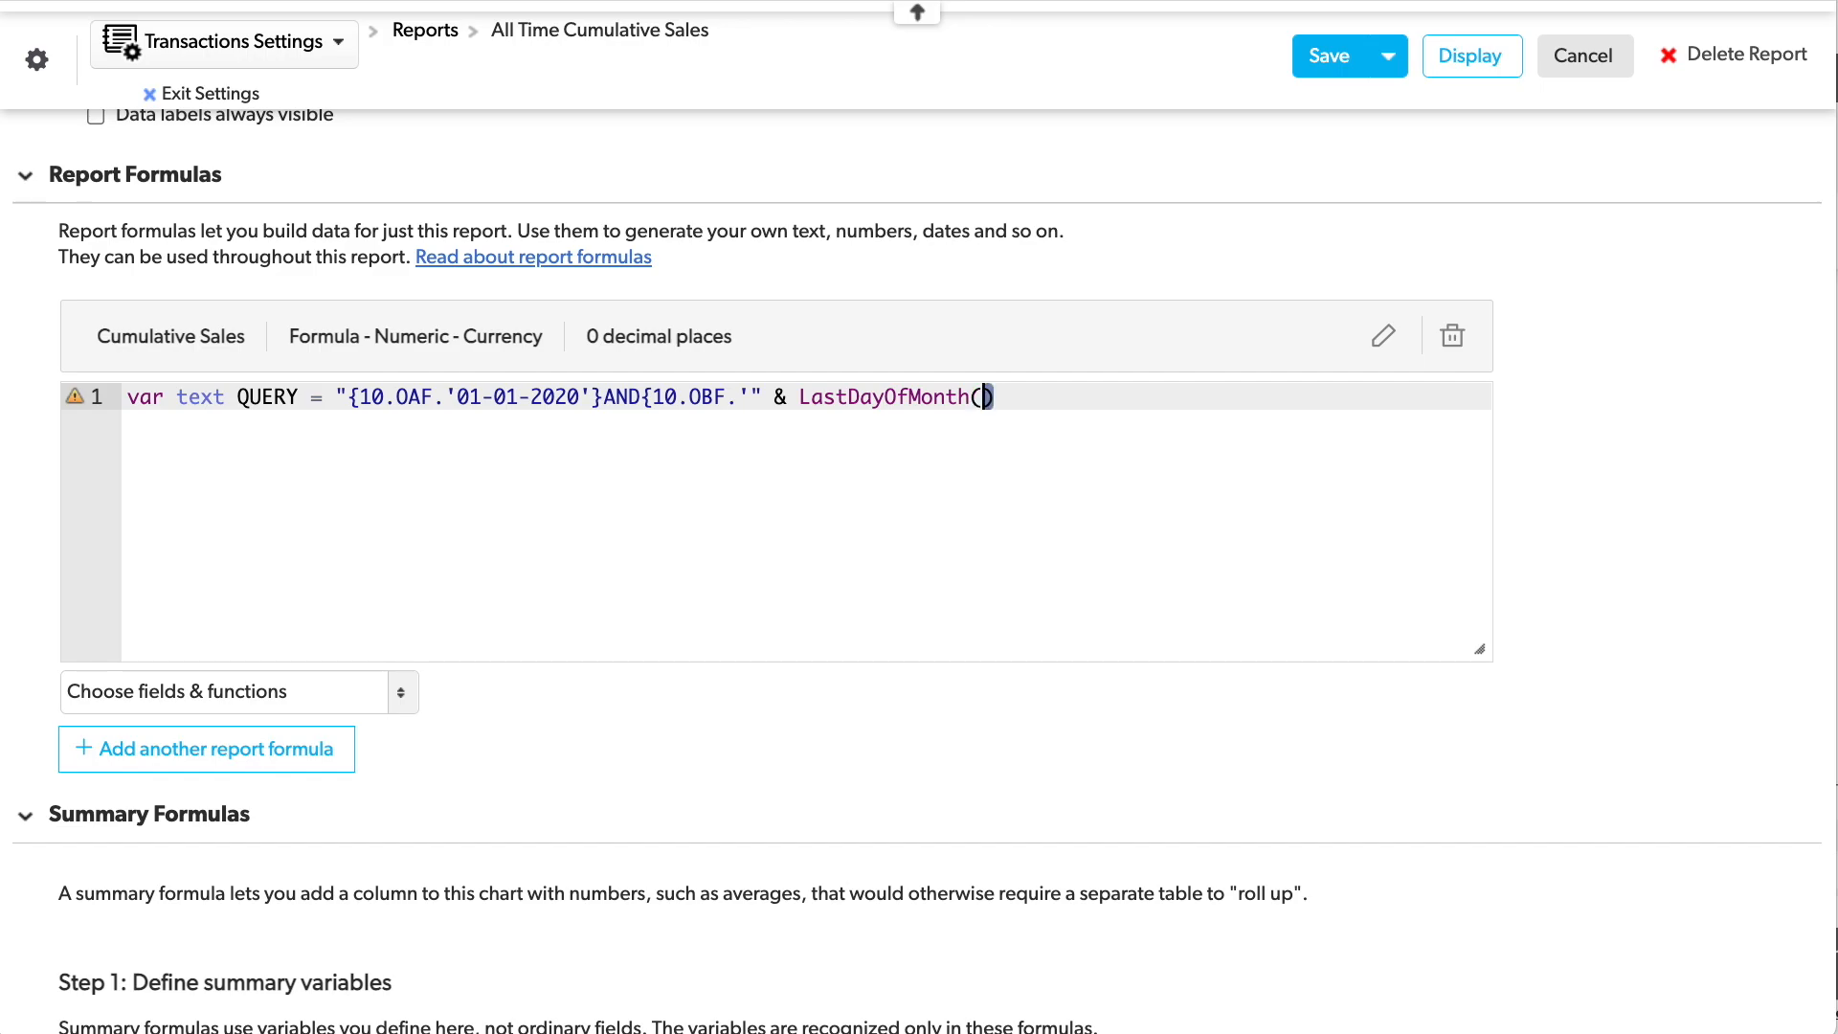
click(364, 692)
text(ord)
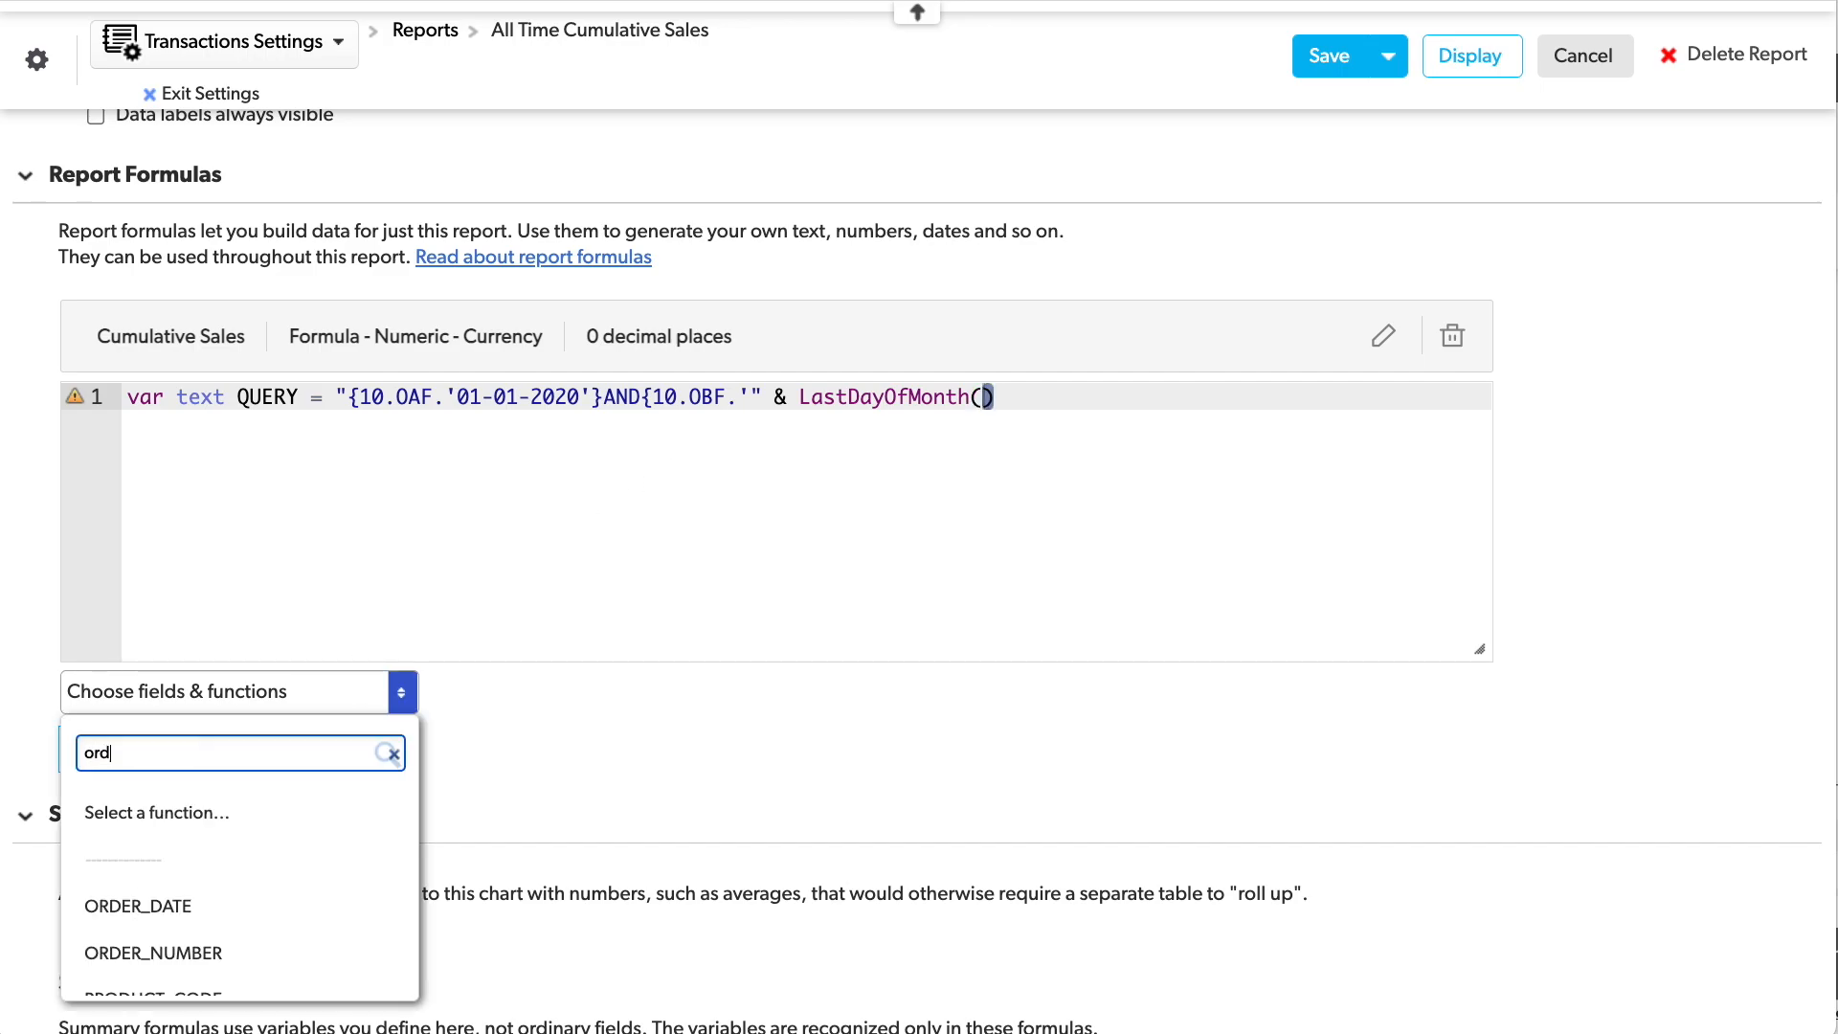
key(Return)
text() & ")
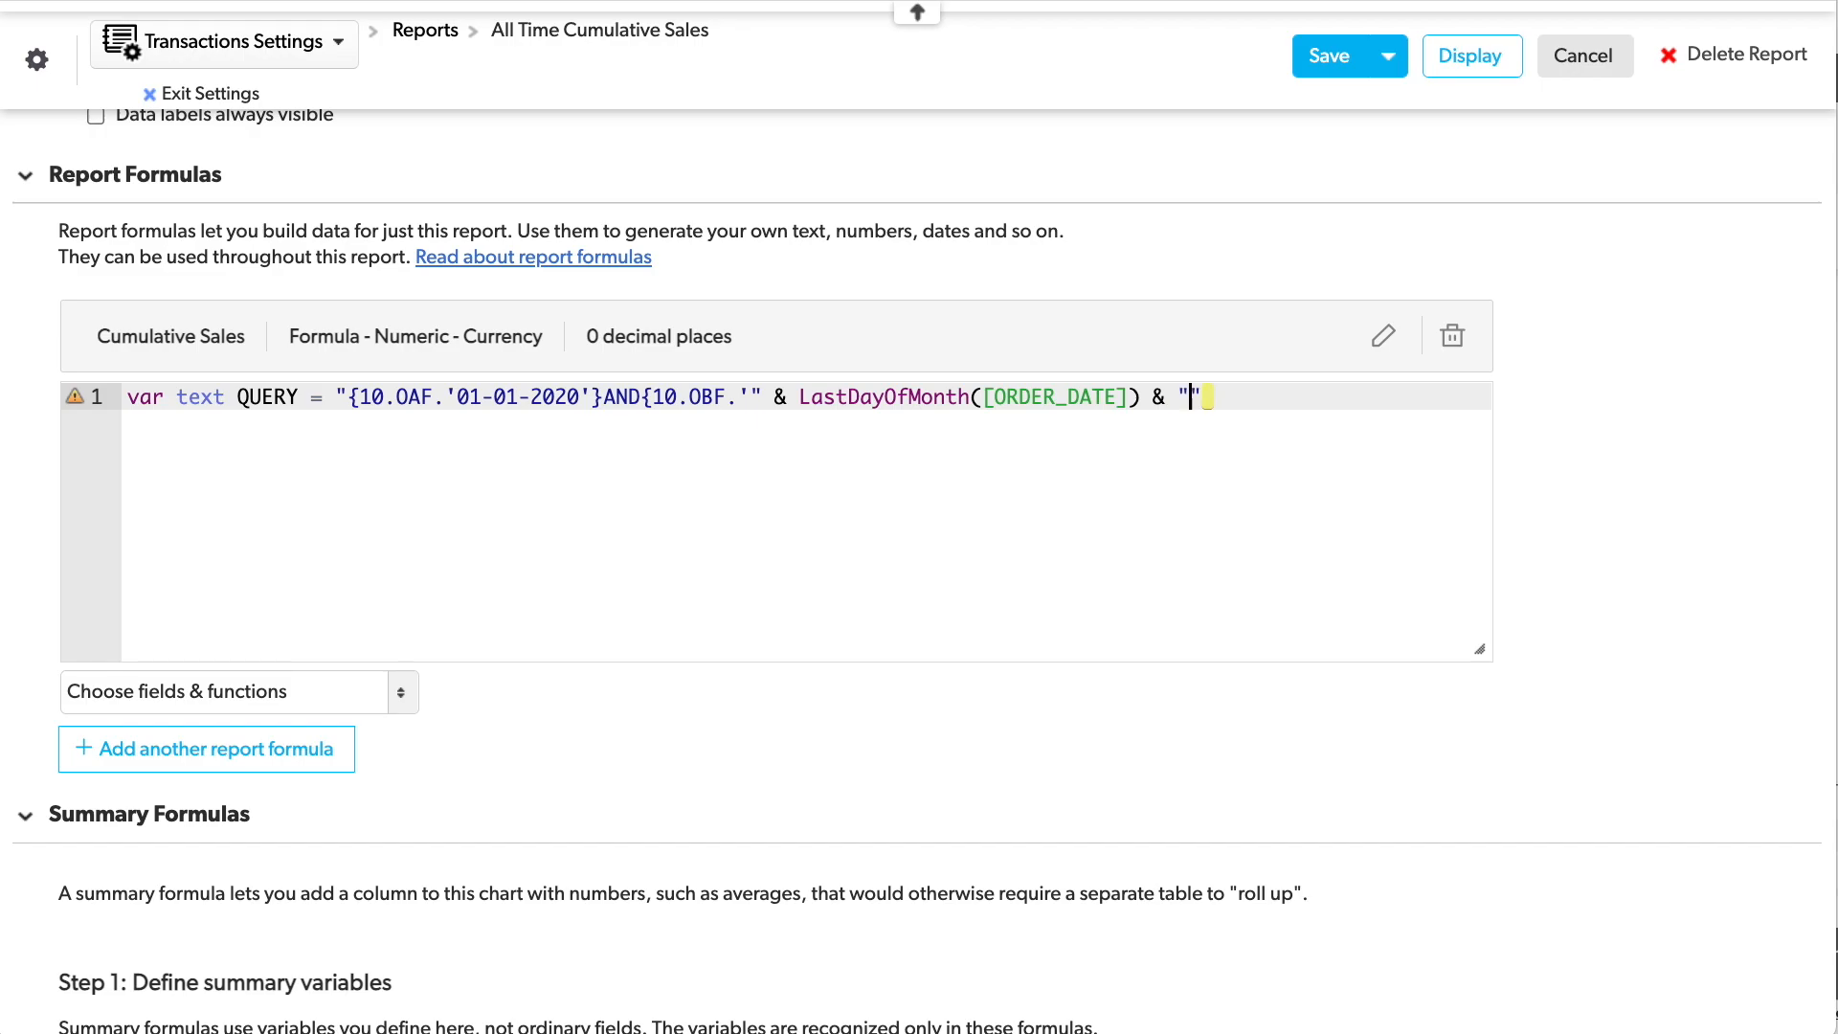
text('})
Complete the QUERY variable with AND{11.EX.'Shipped'}, end the statement with a semicolon and leave a blank line below it.
text(AND{)
text(11.EX.)
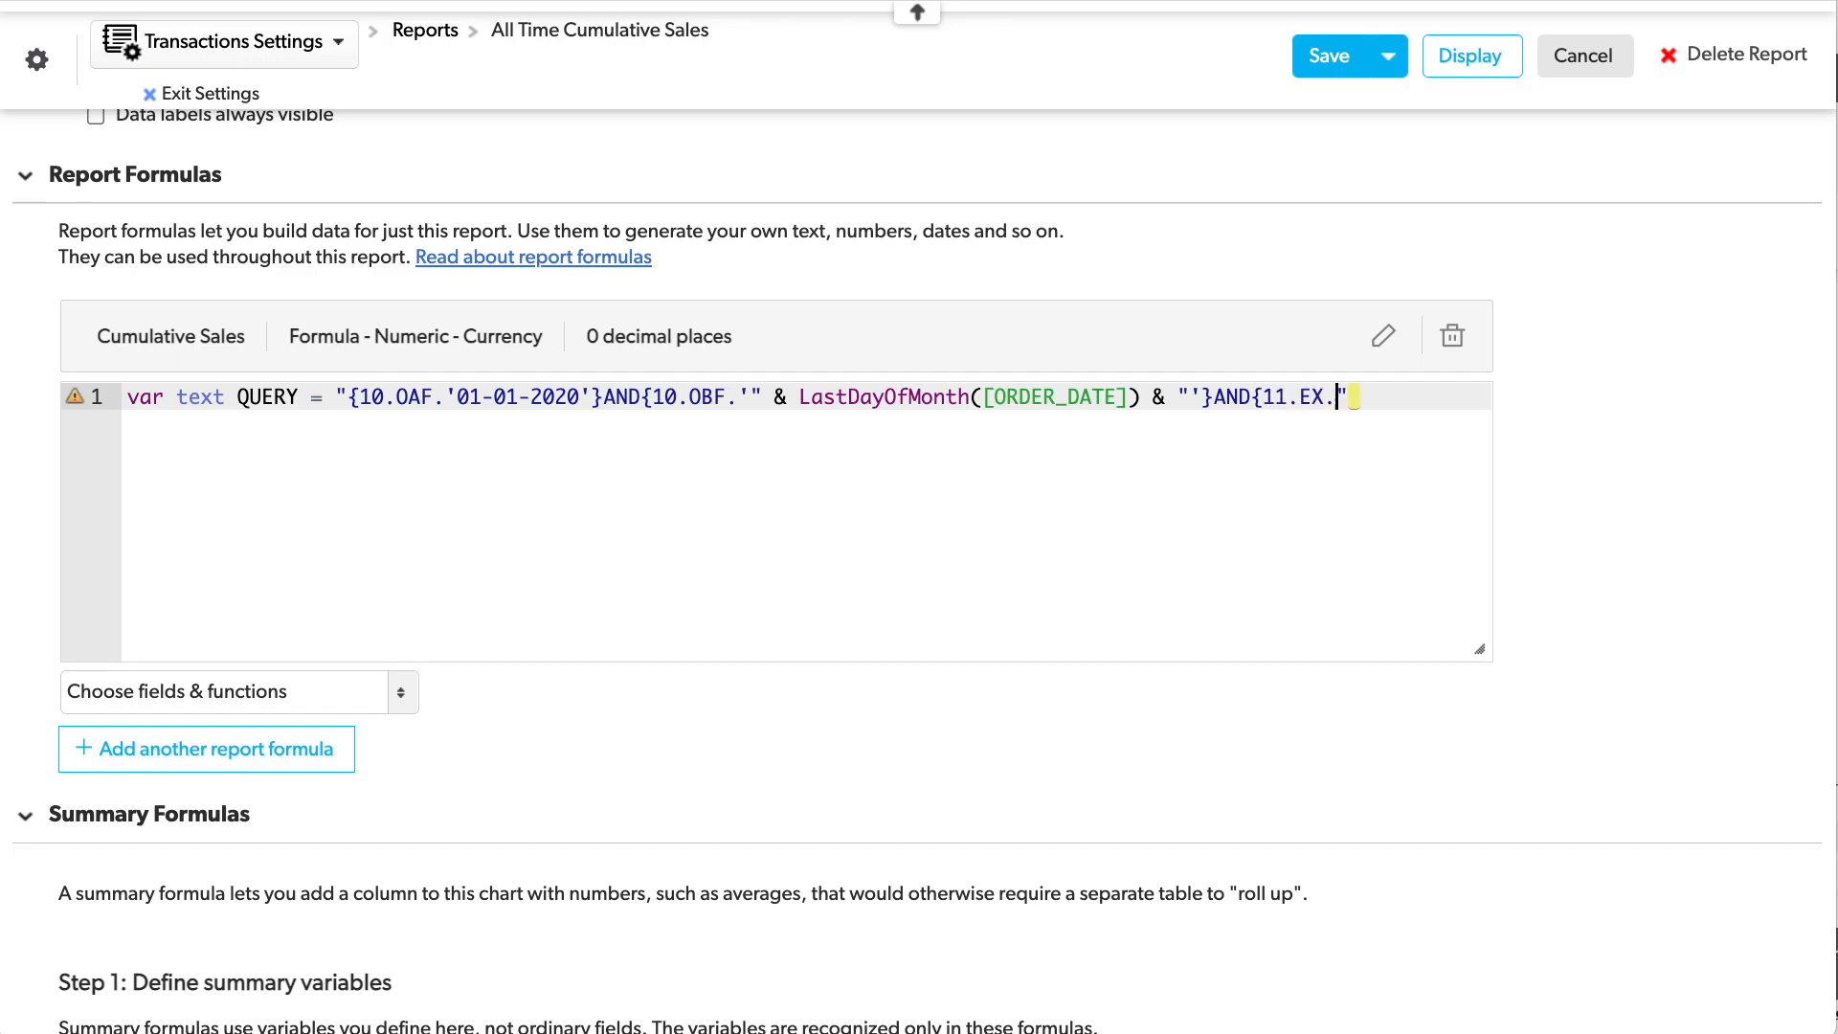
text('Shipped'})
key(Right)
text(;)
key(Return)
key(Return)
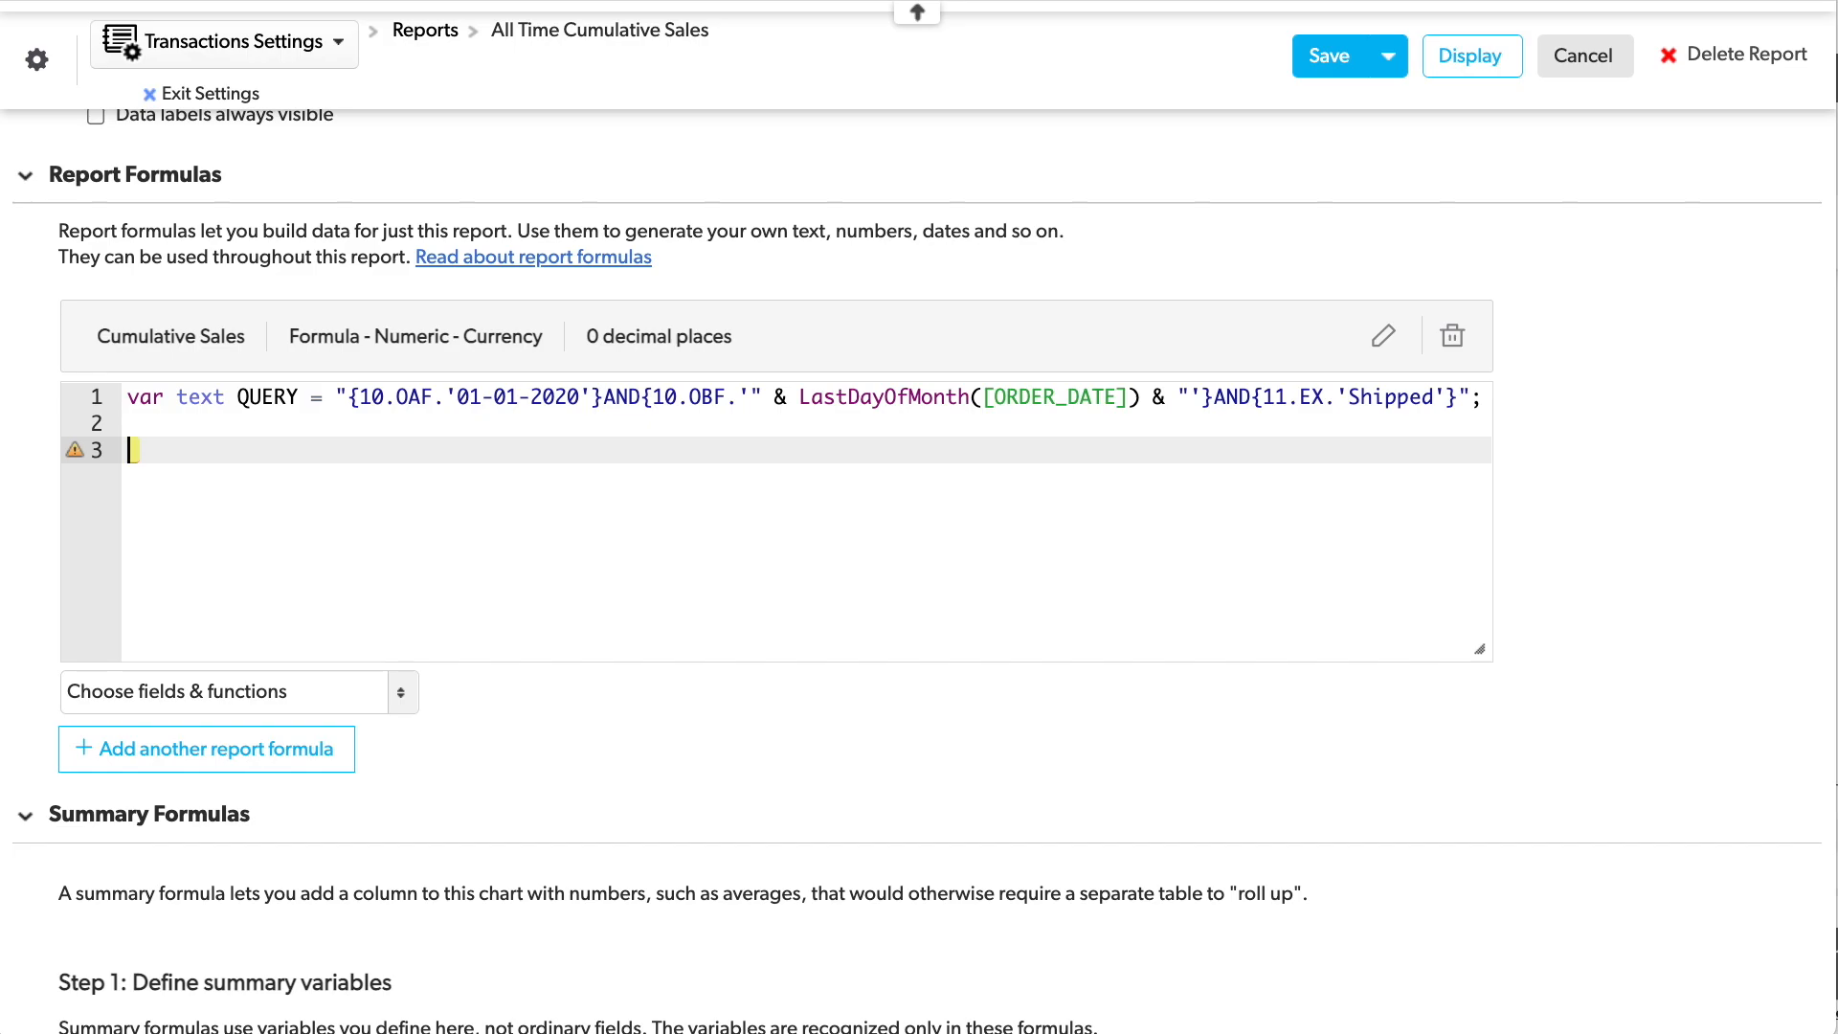
Finish the Cumulative Sales formula by totalling field 27 over the queried records with SumValues(GetRecords($QUERY),27).
text(GetRecords($QUERY)
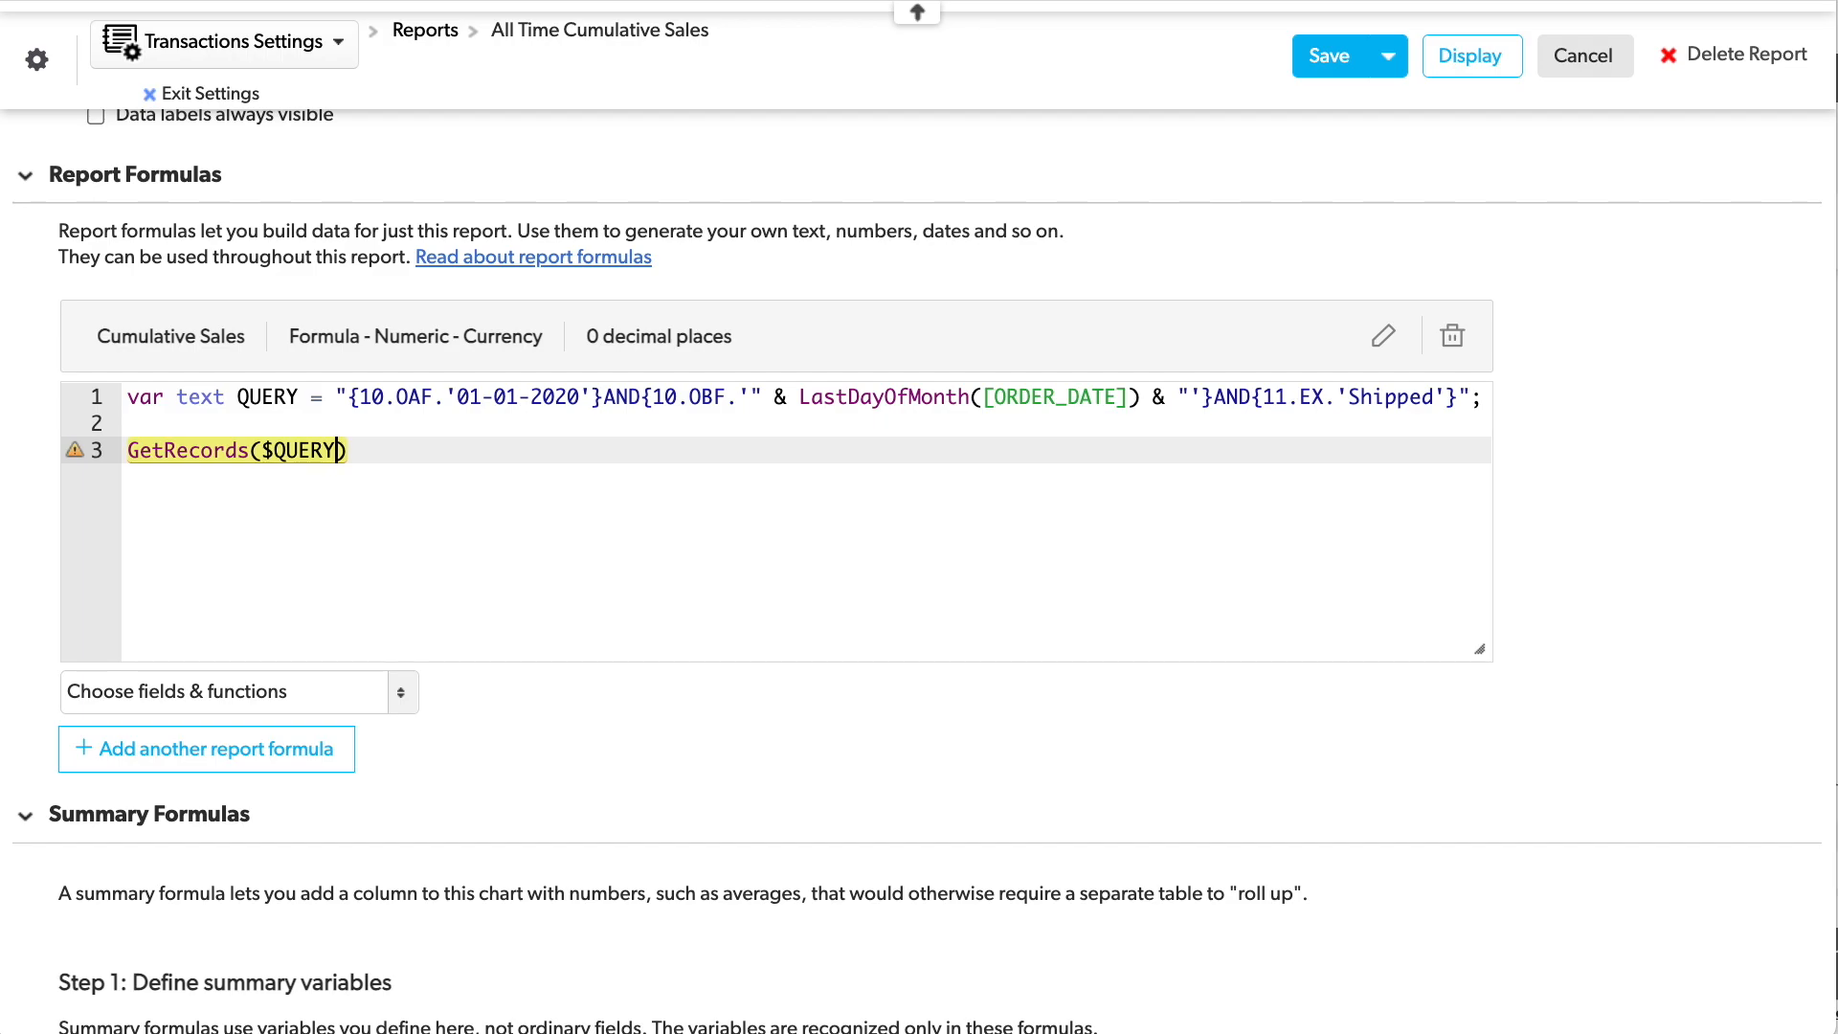
click(121, 449)
text(SumValues()
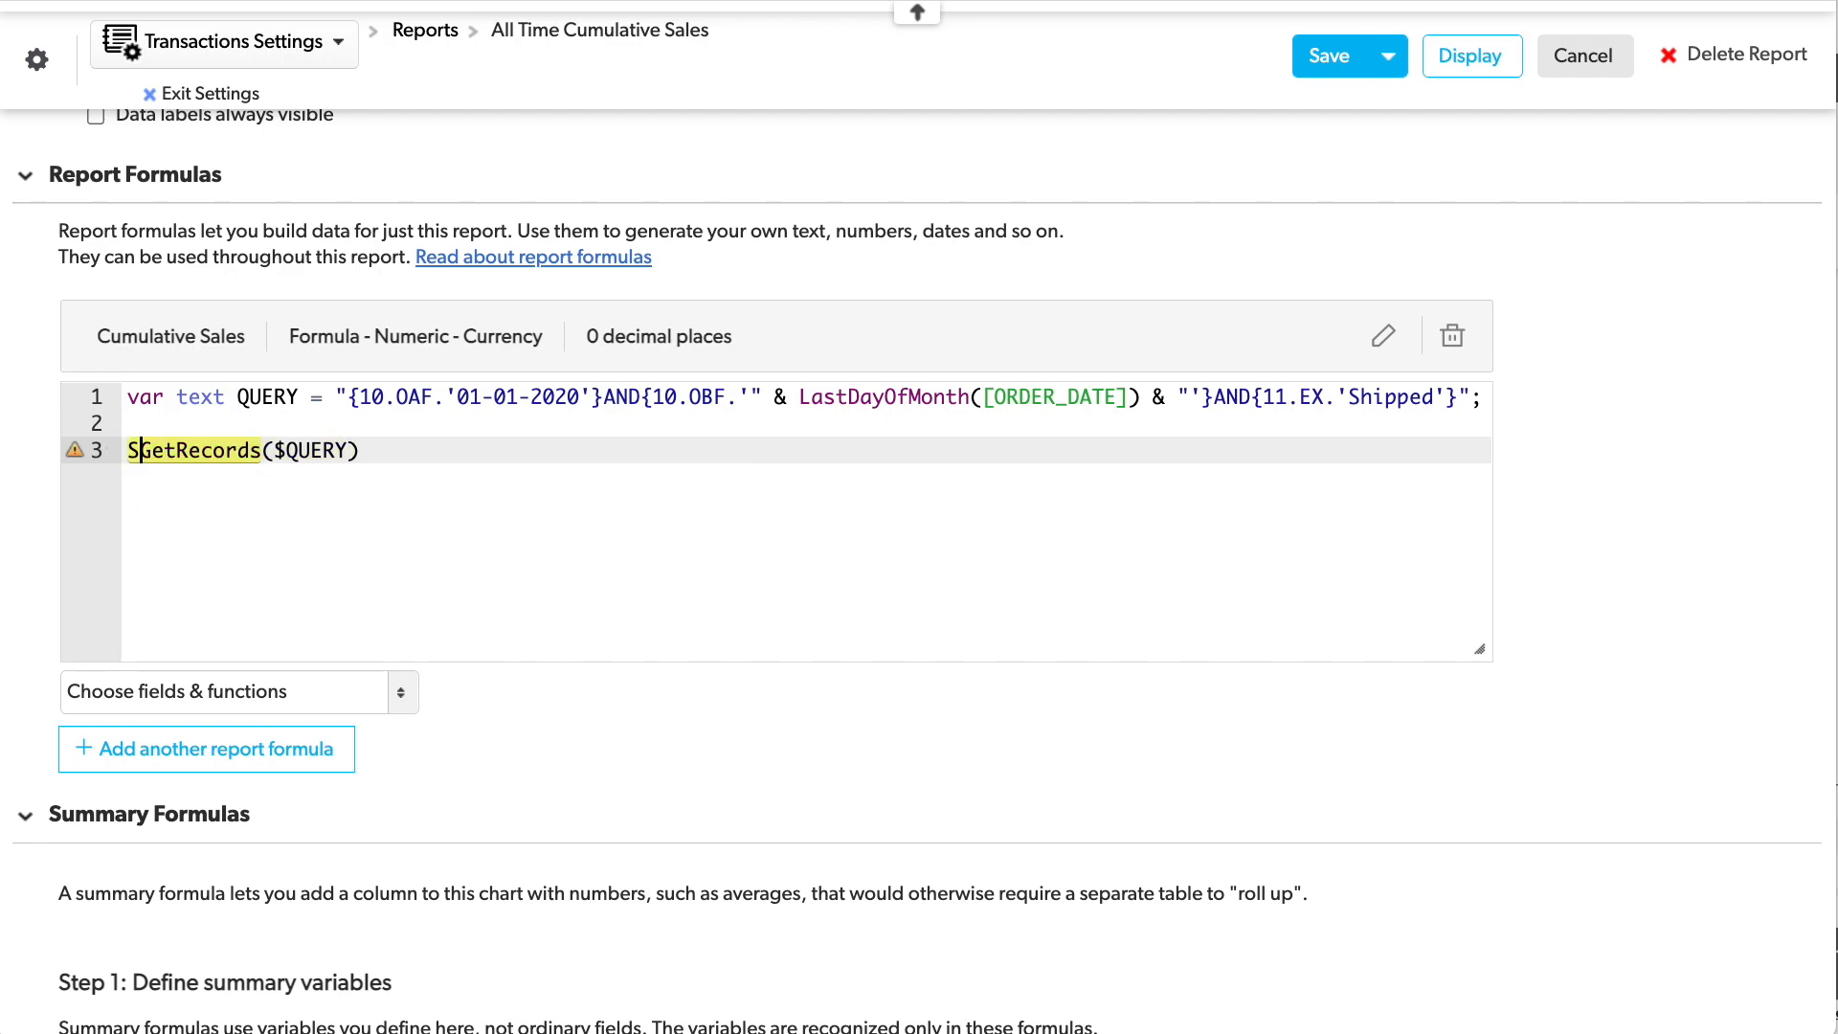
click(552, 462)
text(,)
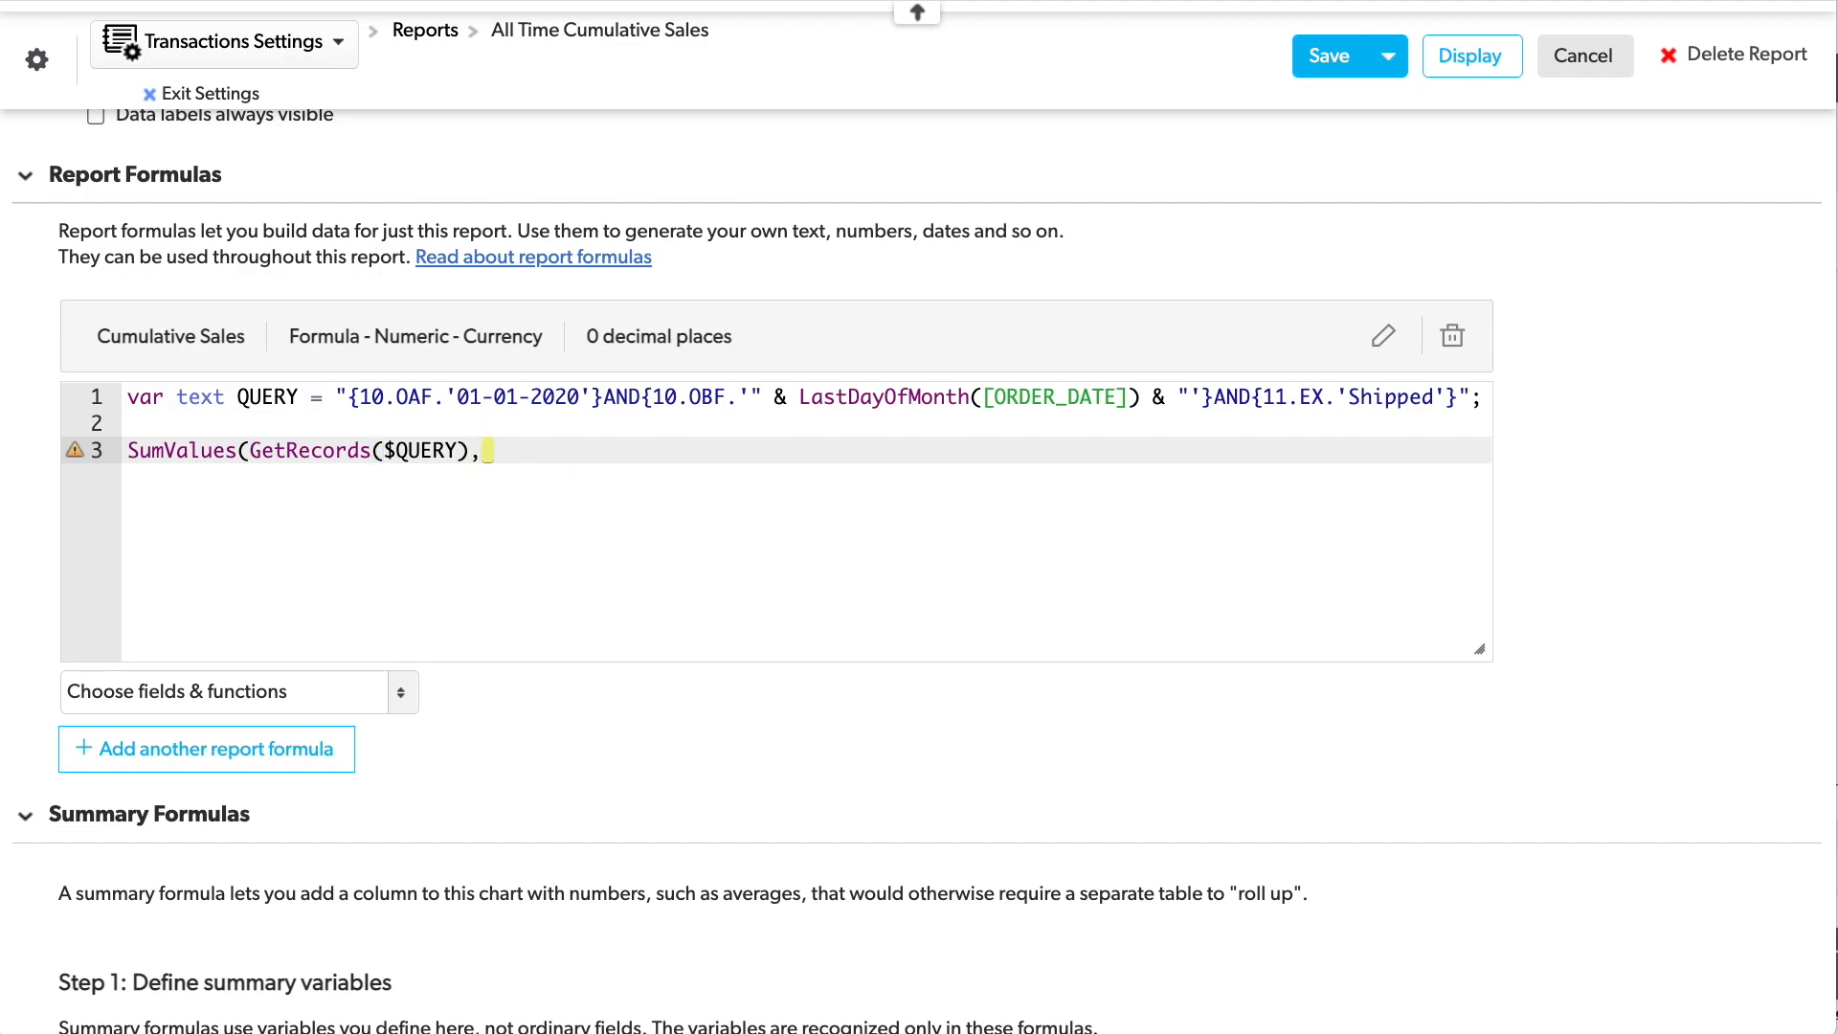
text(27))
Set the chart's initial filter to show only transactions where STATUS is equal to the value Shipped.
scroll(631, 586, down, 10)
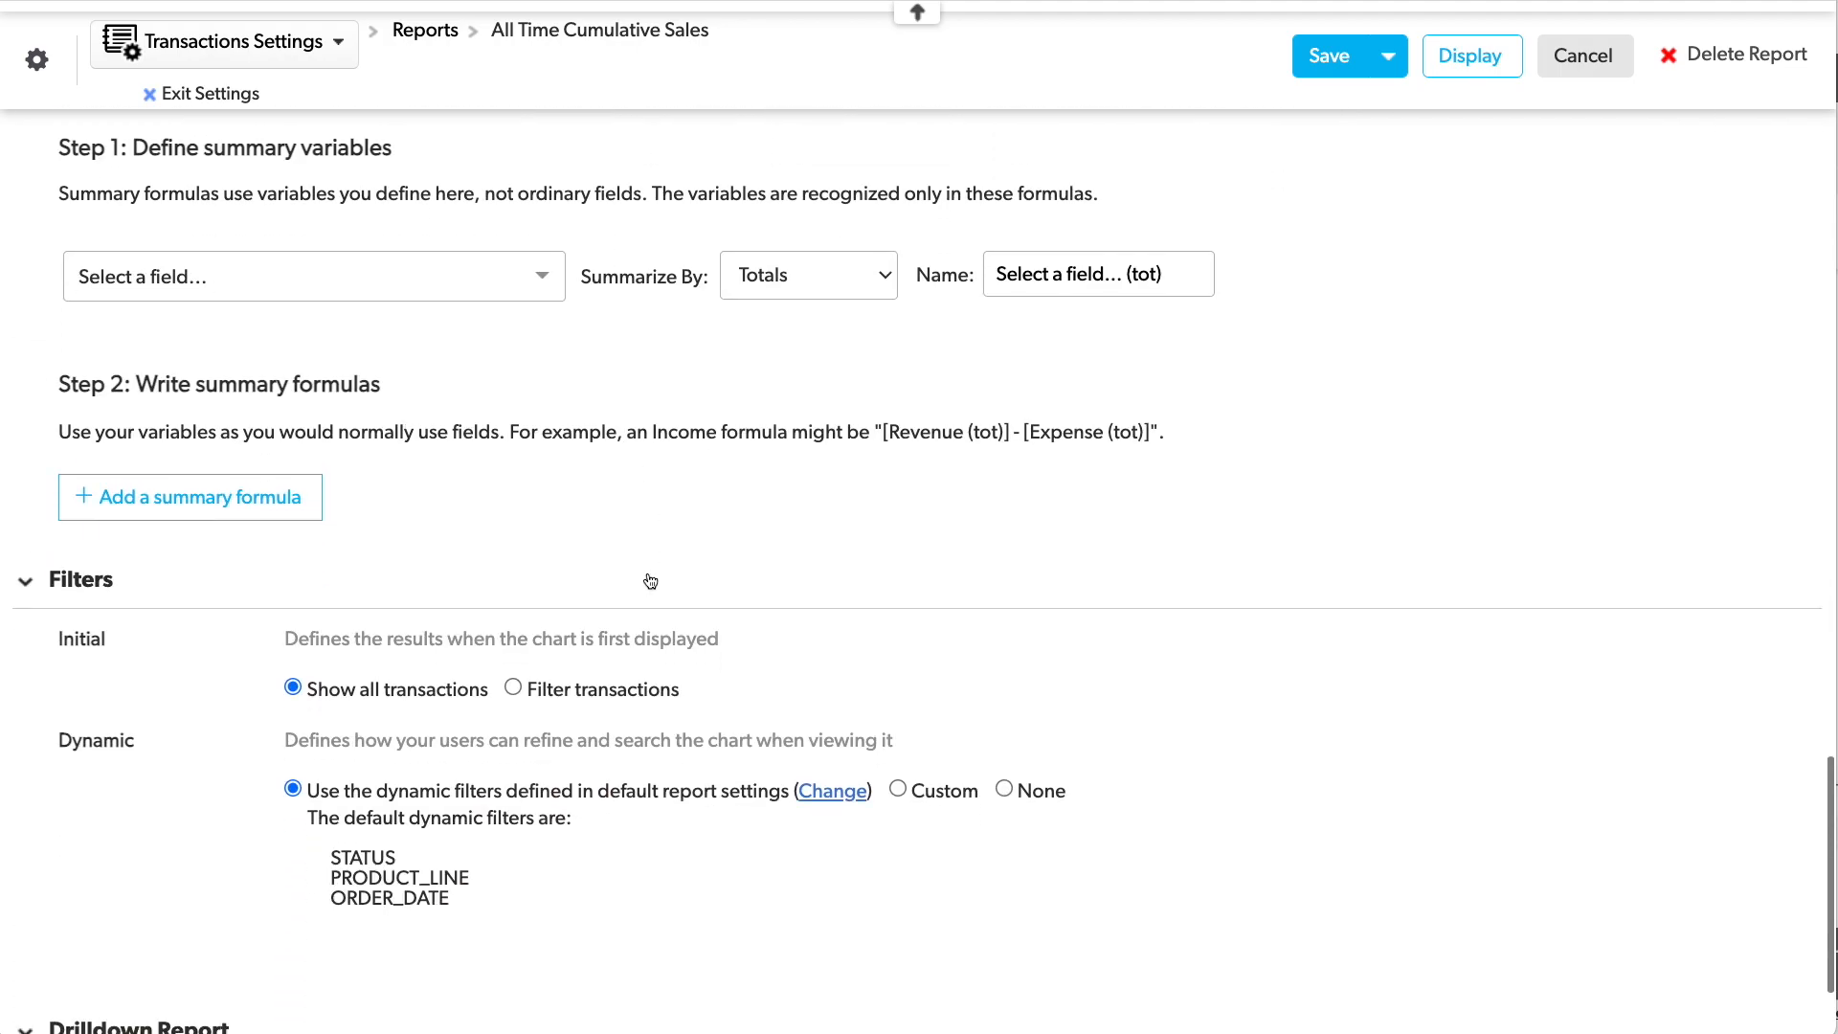
click(624, 523)
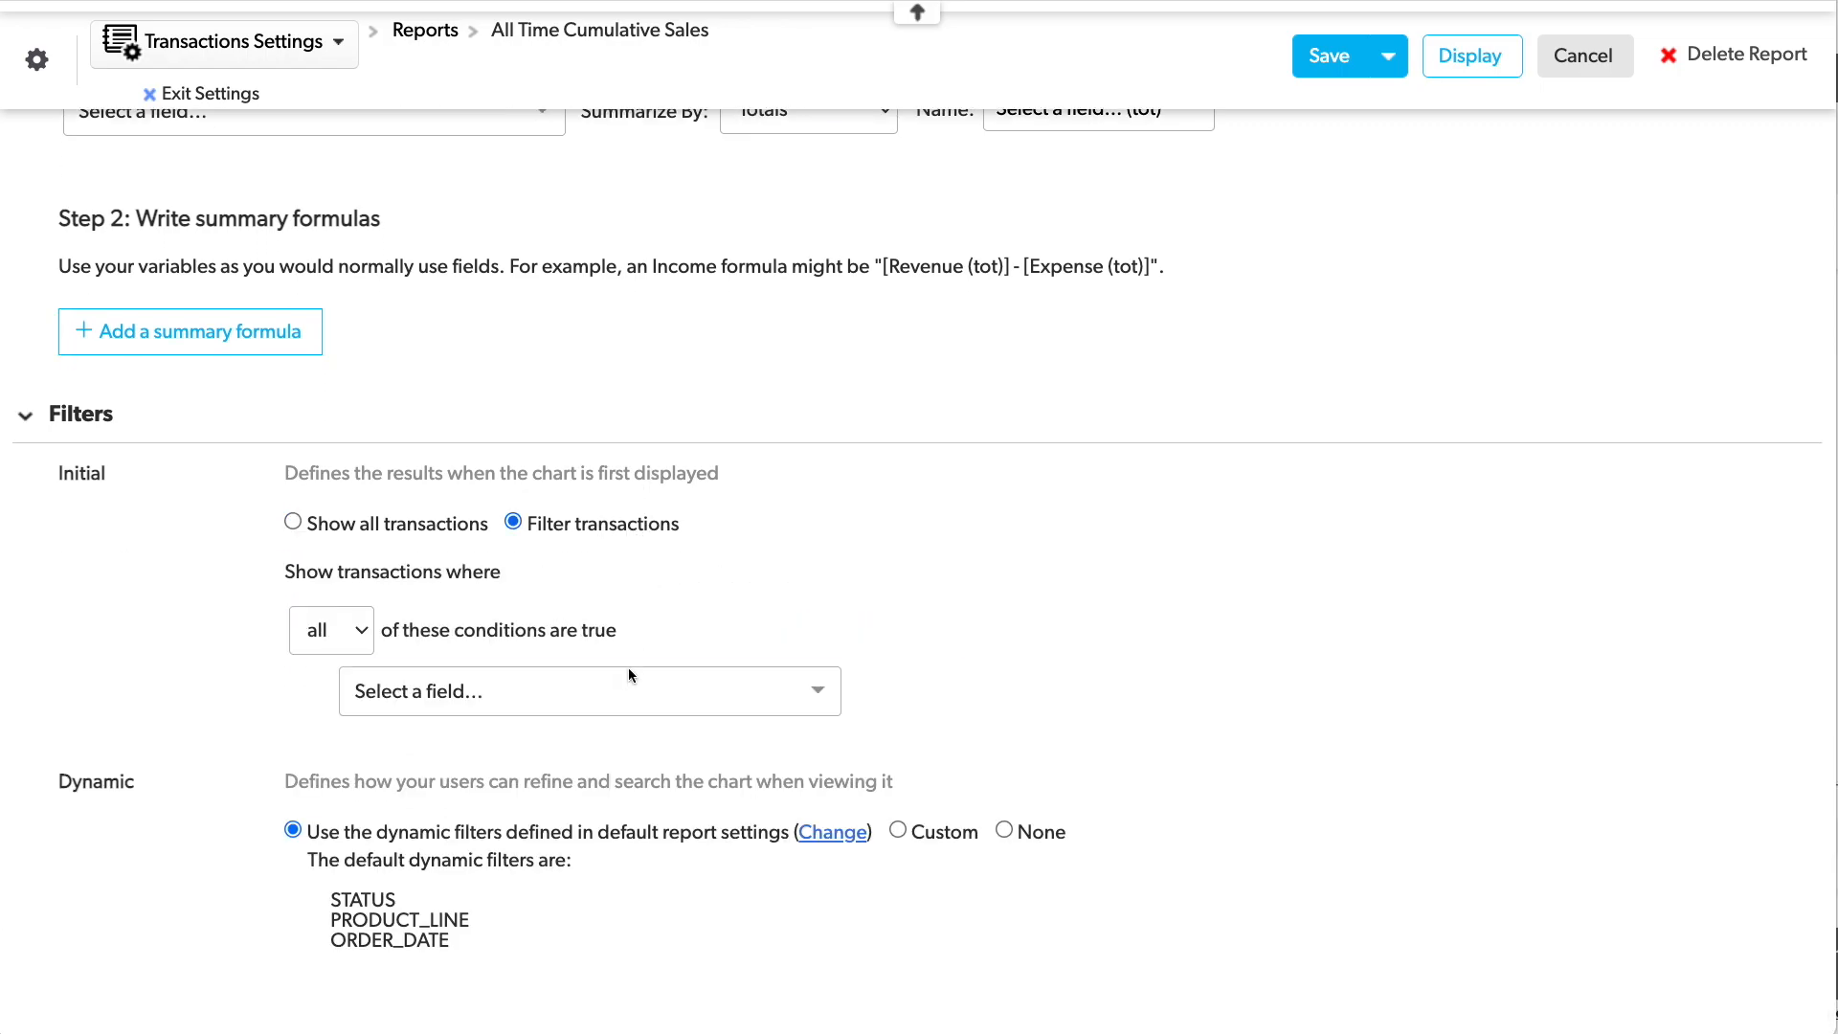
click(628, 691)
text(stat)
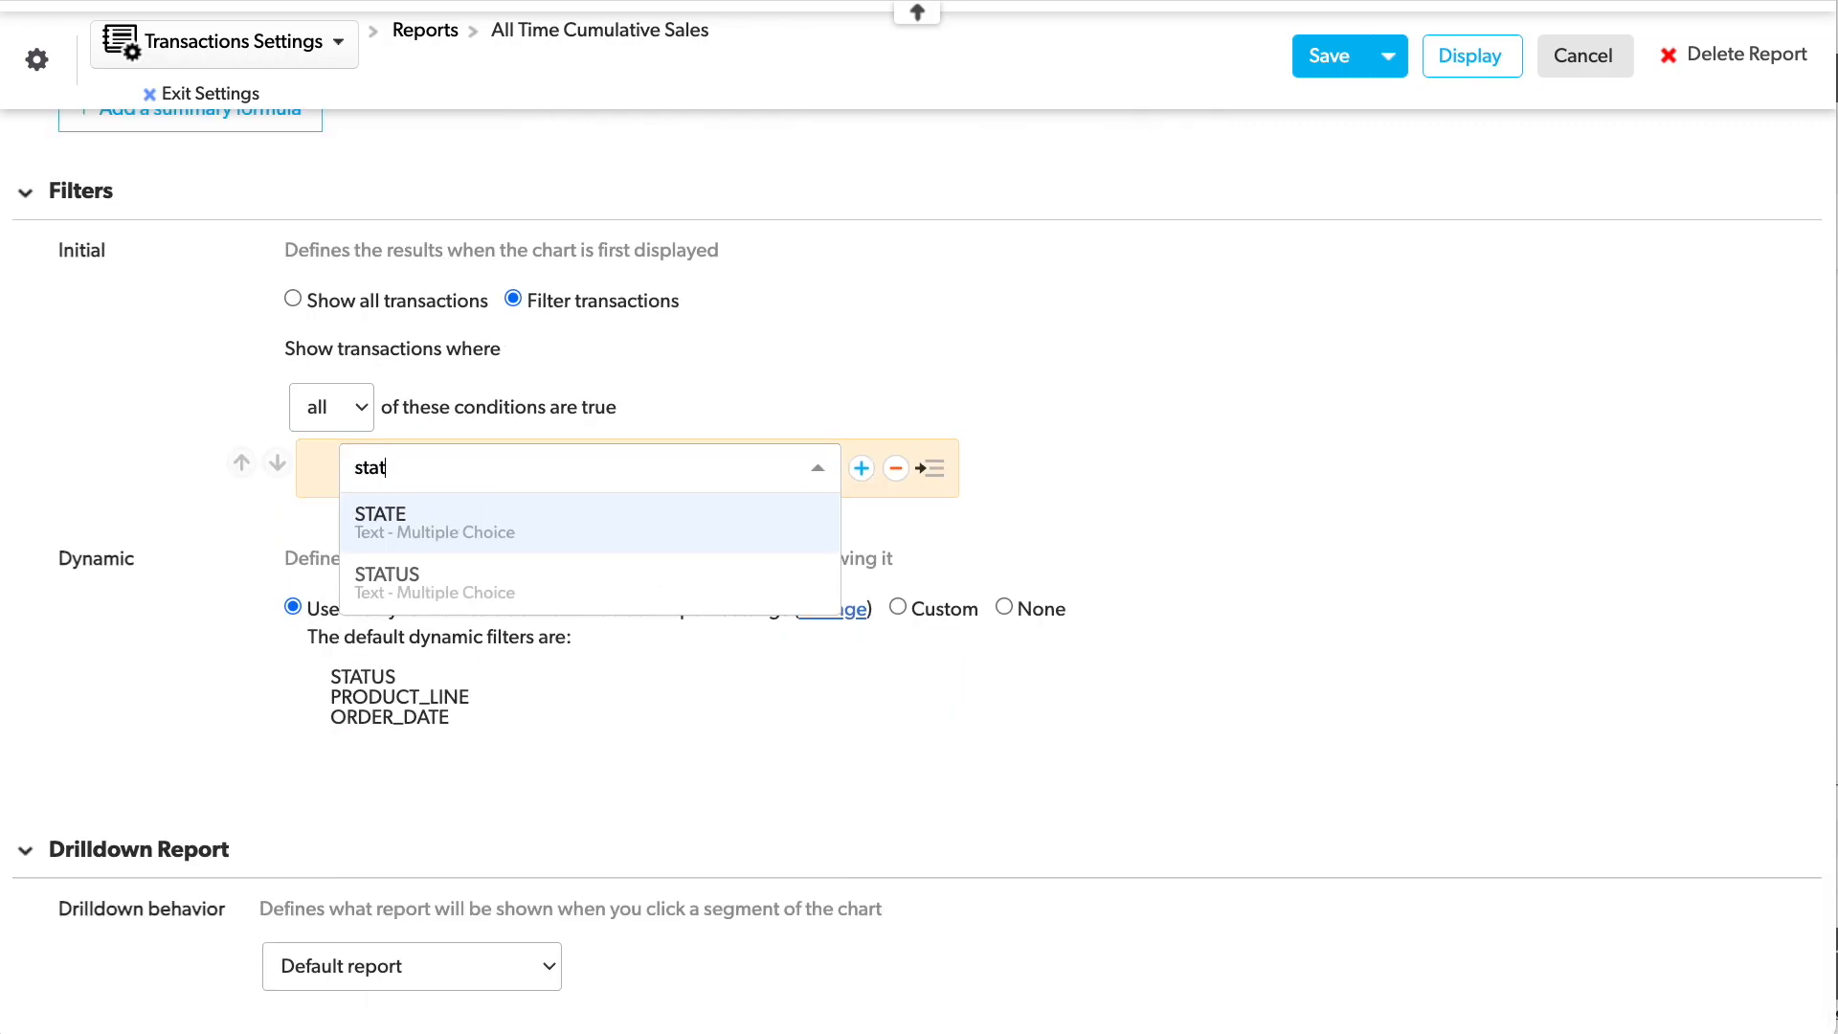
click(607, 578)
click(1384, 473)
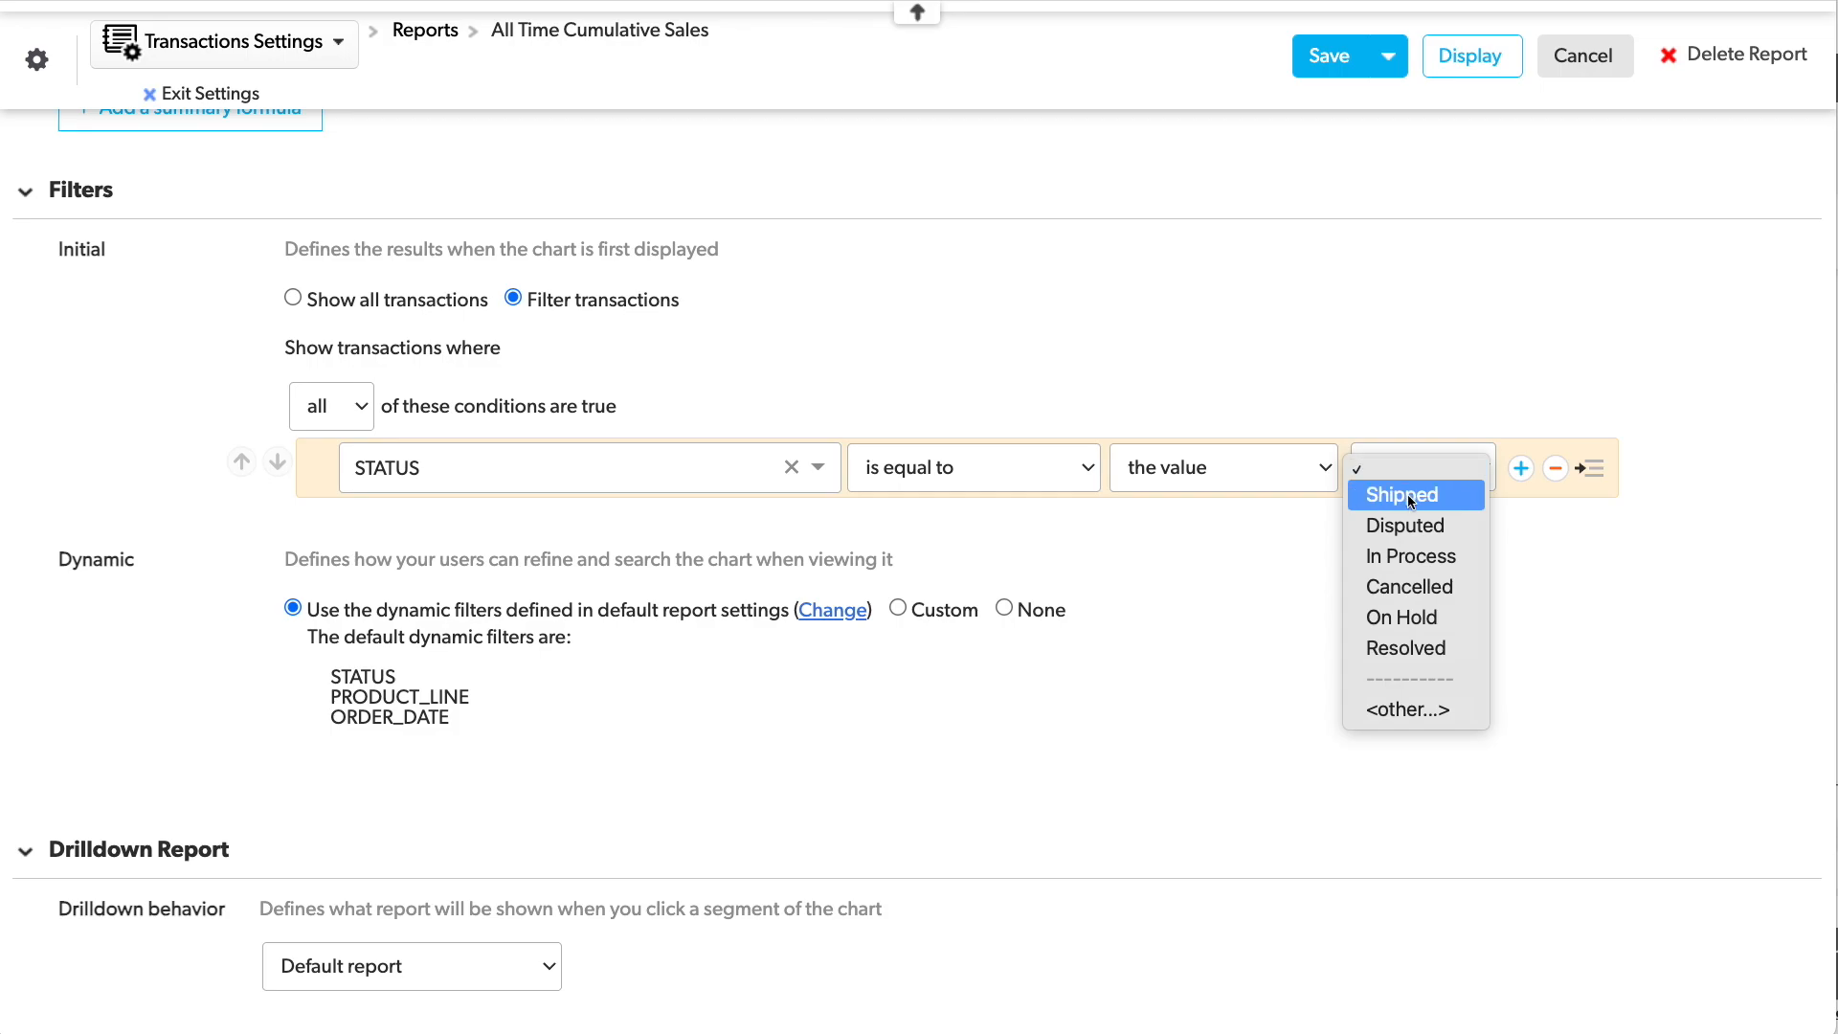
click(1405, 492)
click(1274, 618)
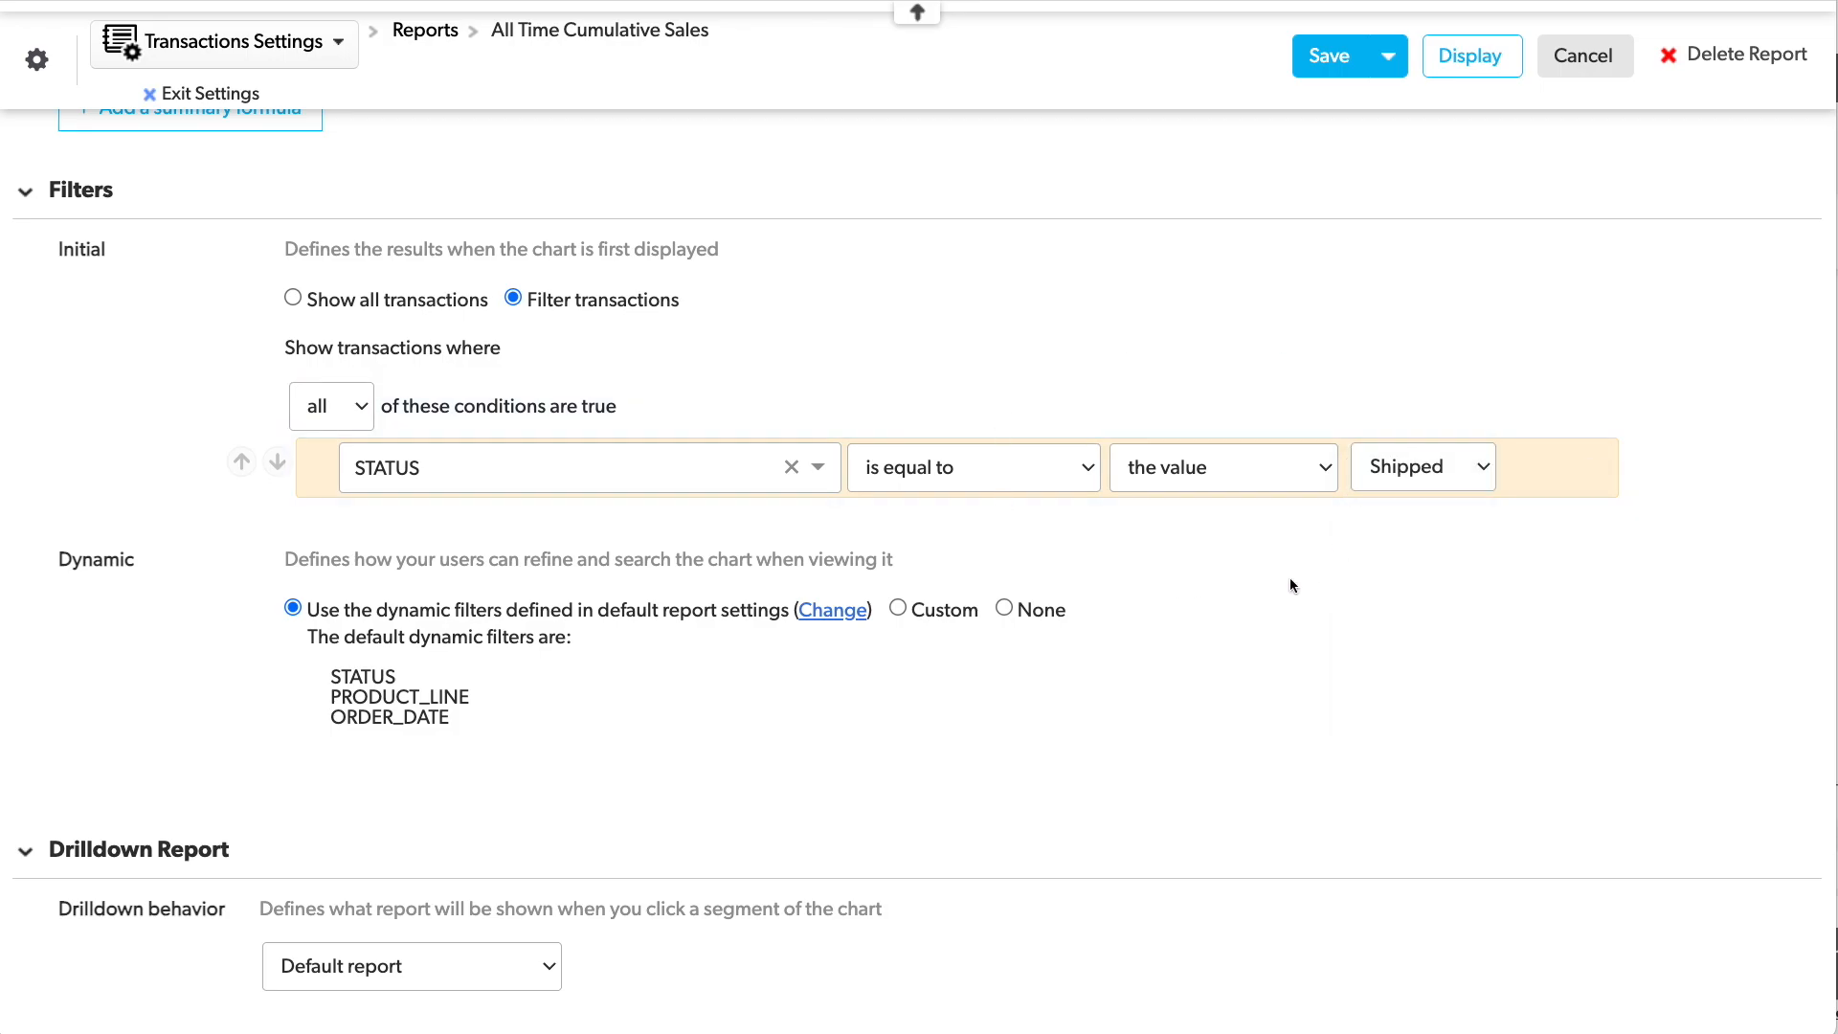
Use Cumulative Sales for the data values on the y axis and summarize it as averaged.
scroll(1274, 574, up, 12)
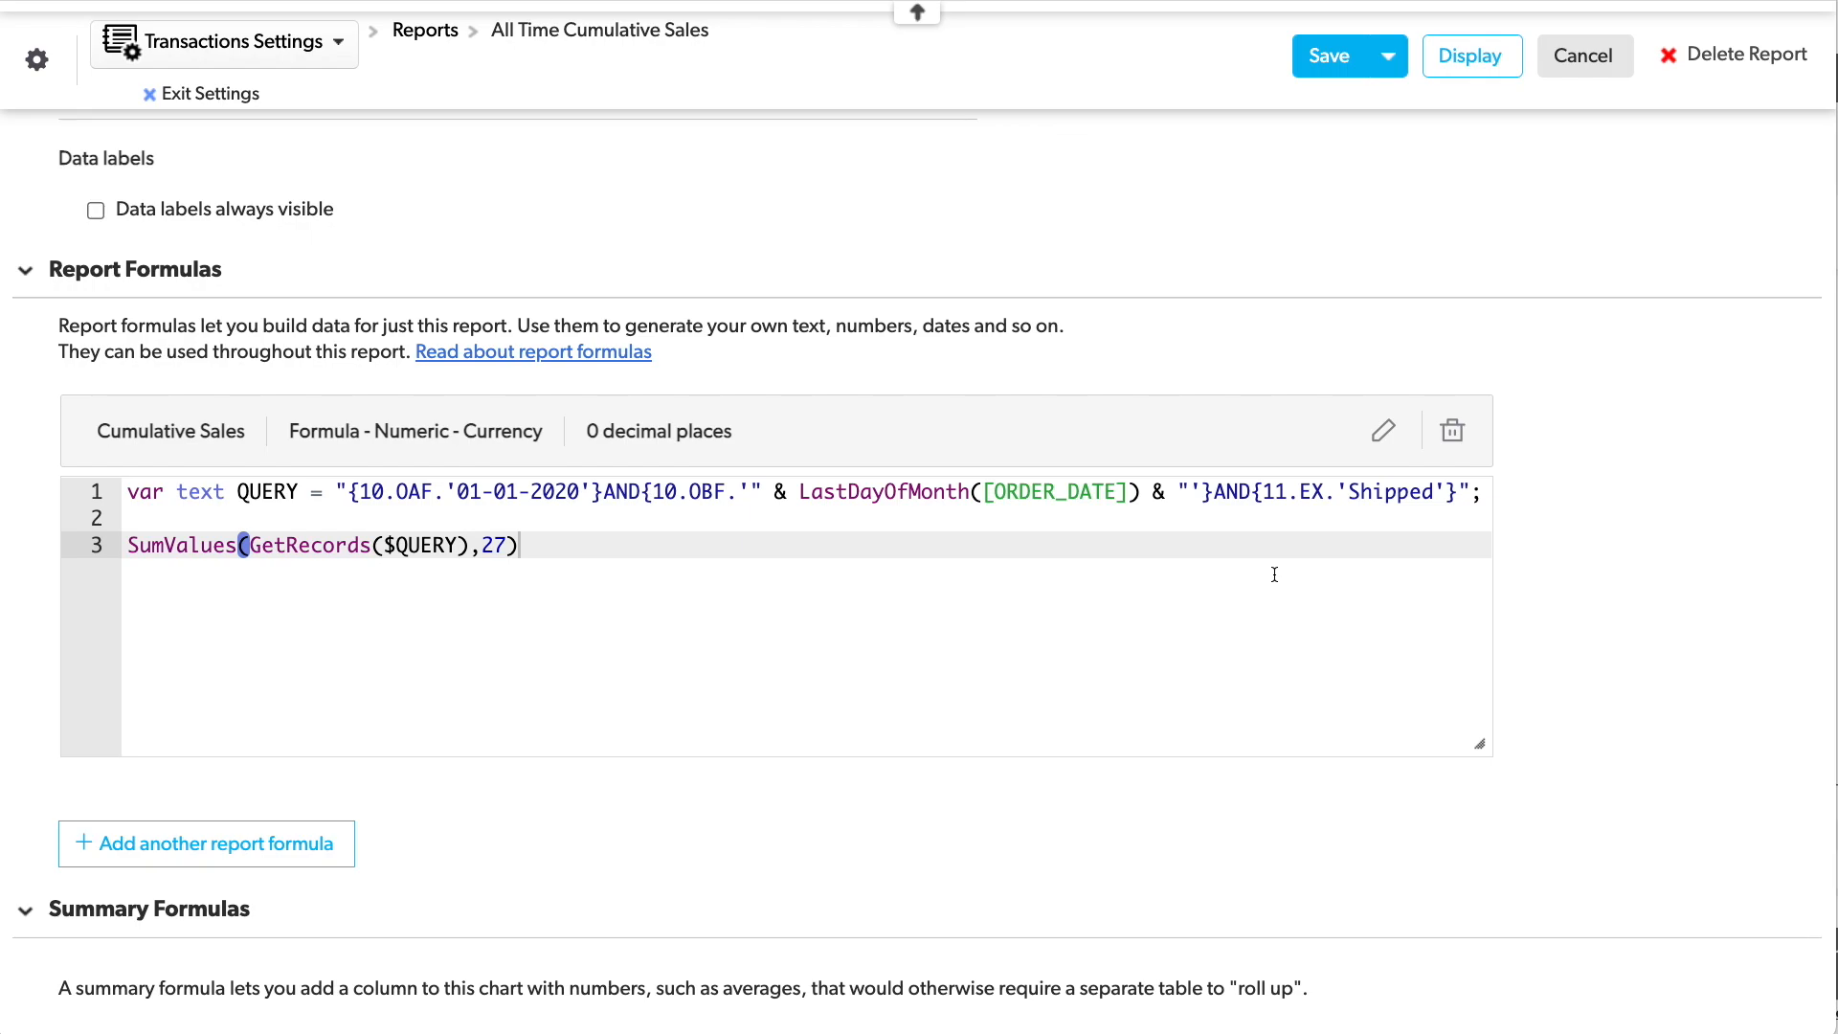
scroll(1274, 575, up, 10)
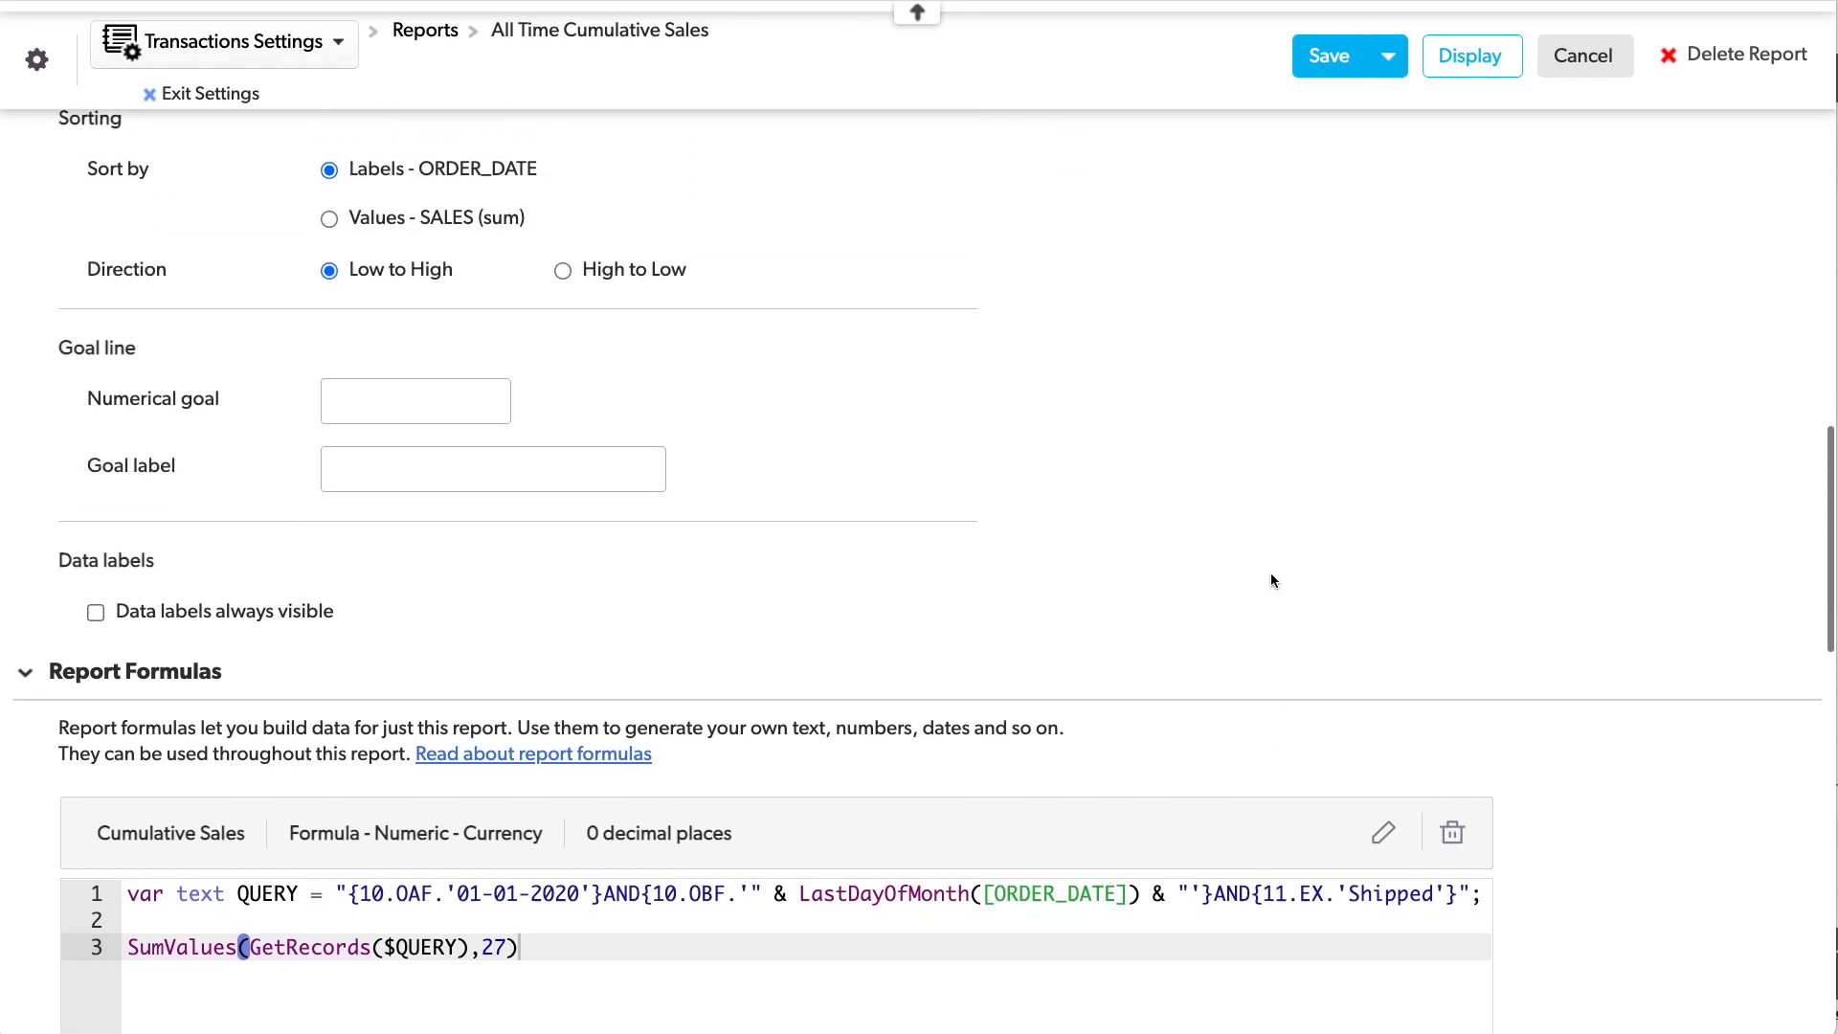
scroll(1269, 580, up, 2)
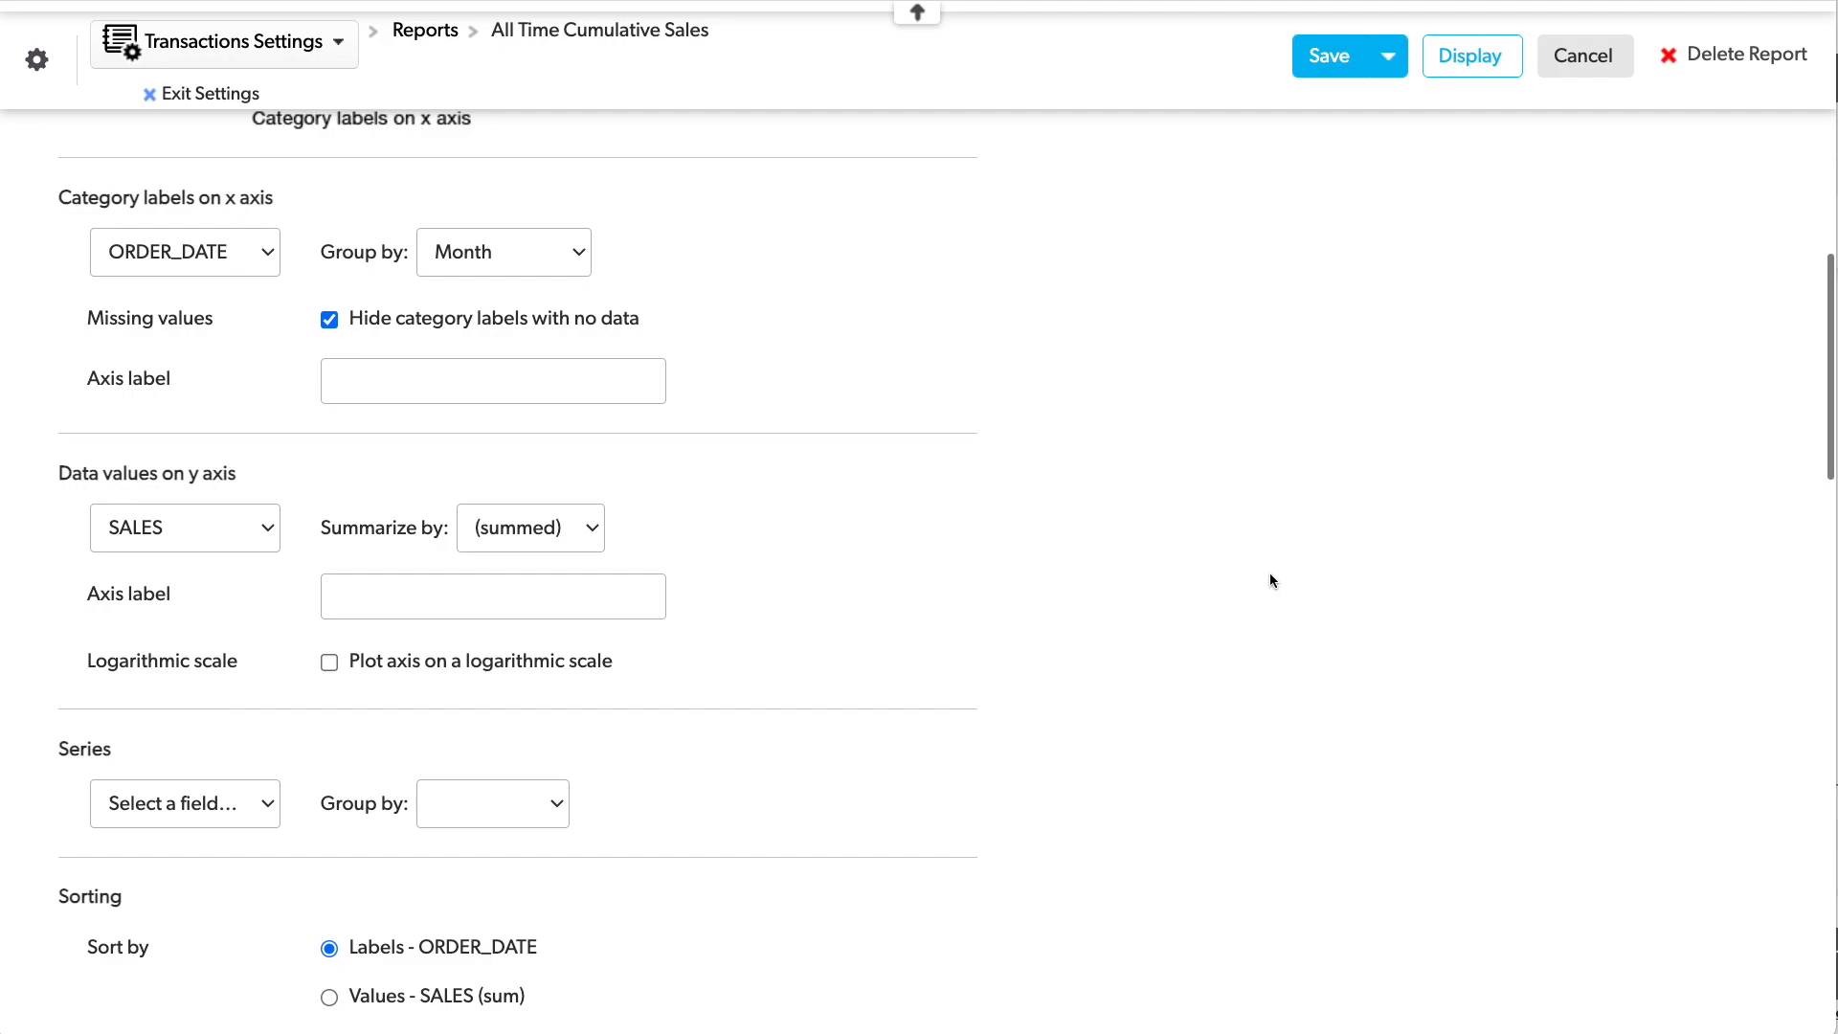
click(256, 522)
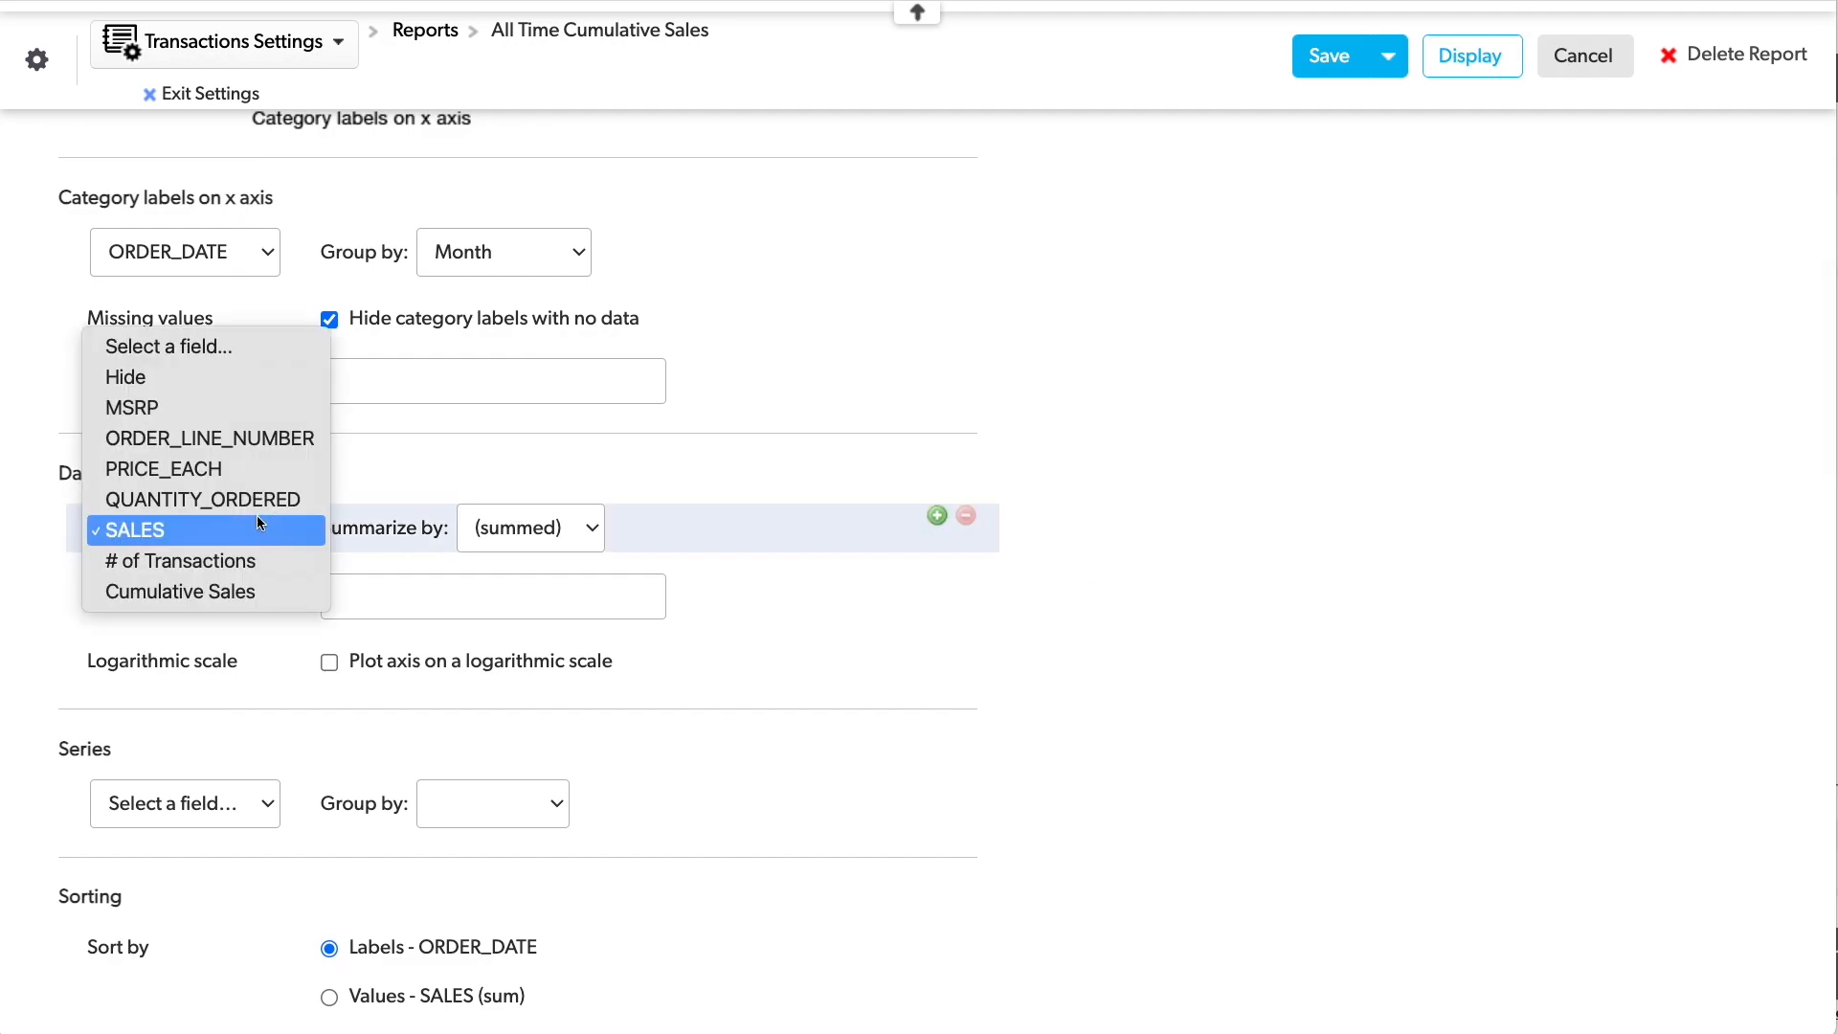
click(256, 588)
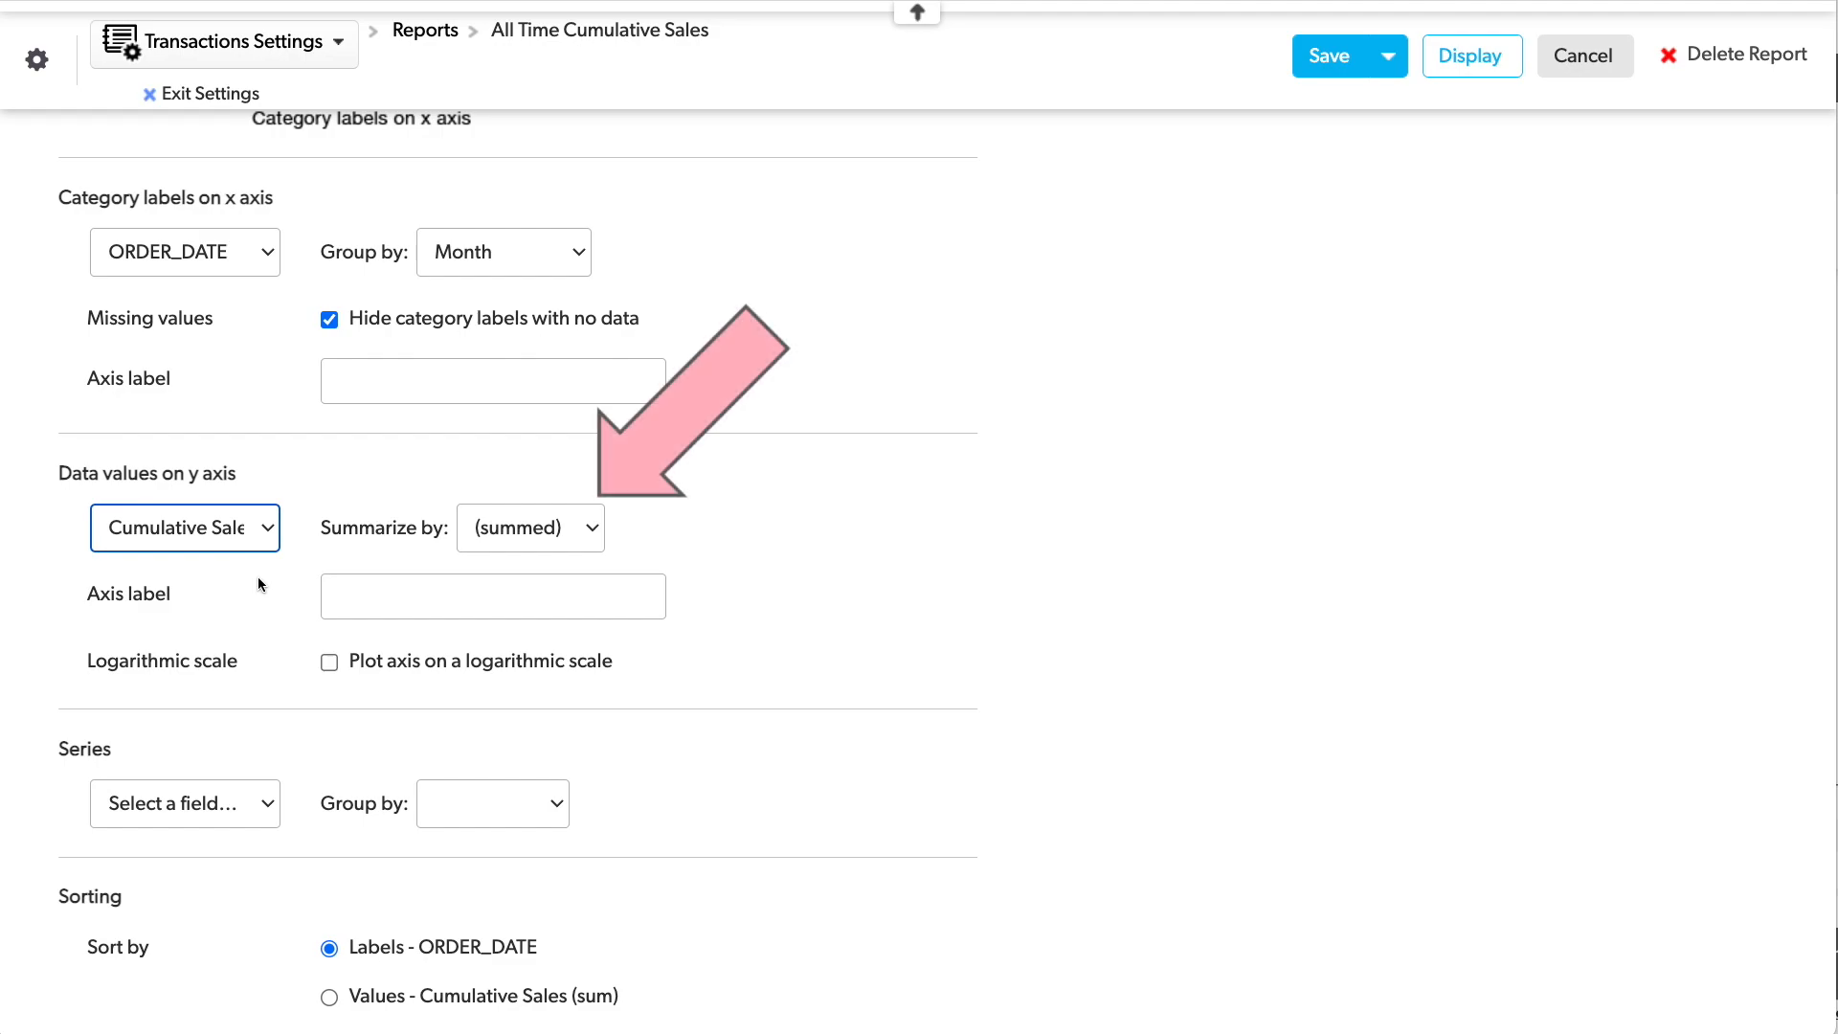
click(494, 529)
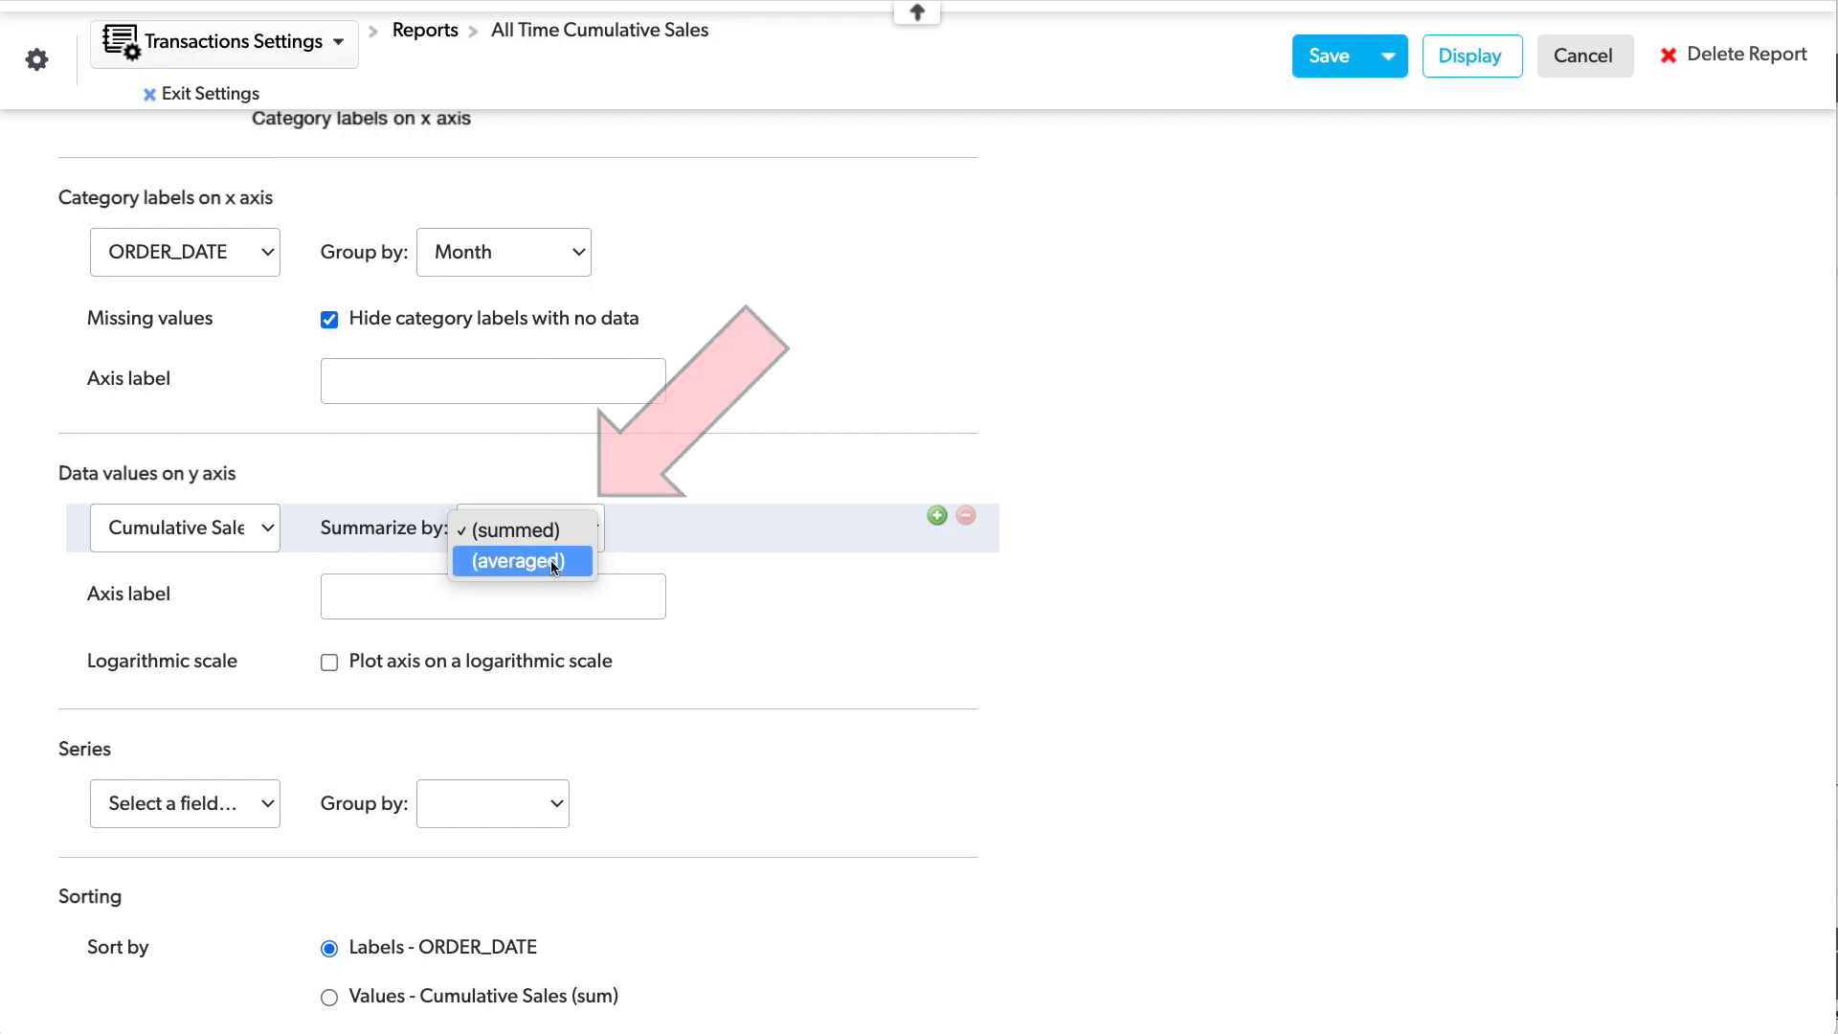
click(564, 562)
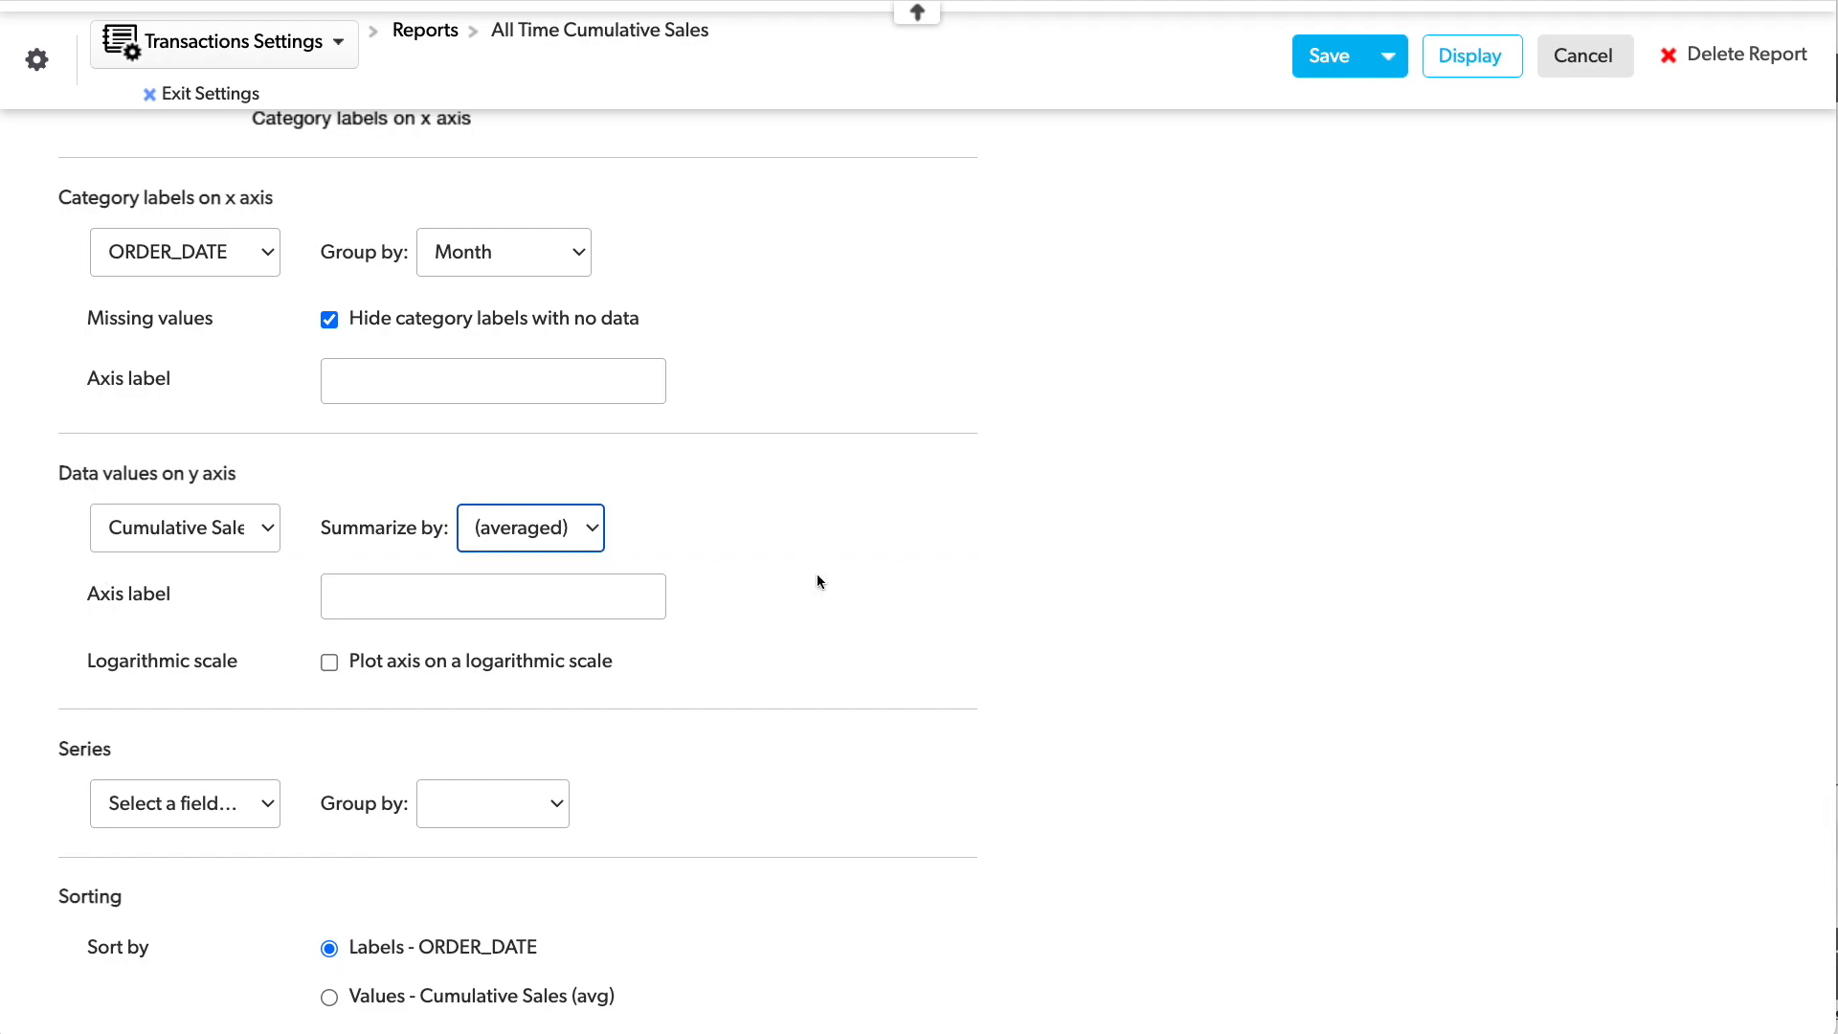
Set the legend color of Cumulative Sales to ffc800 and save the report to display the chart.
scroll(808, 570, up, 5)
click(704, 397)
drag(1091, 634, 1002, 632)
text(ffc000)
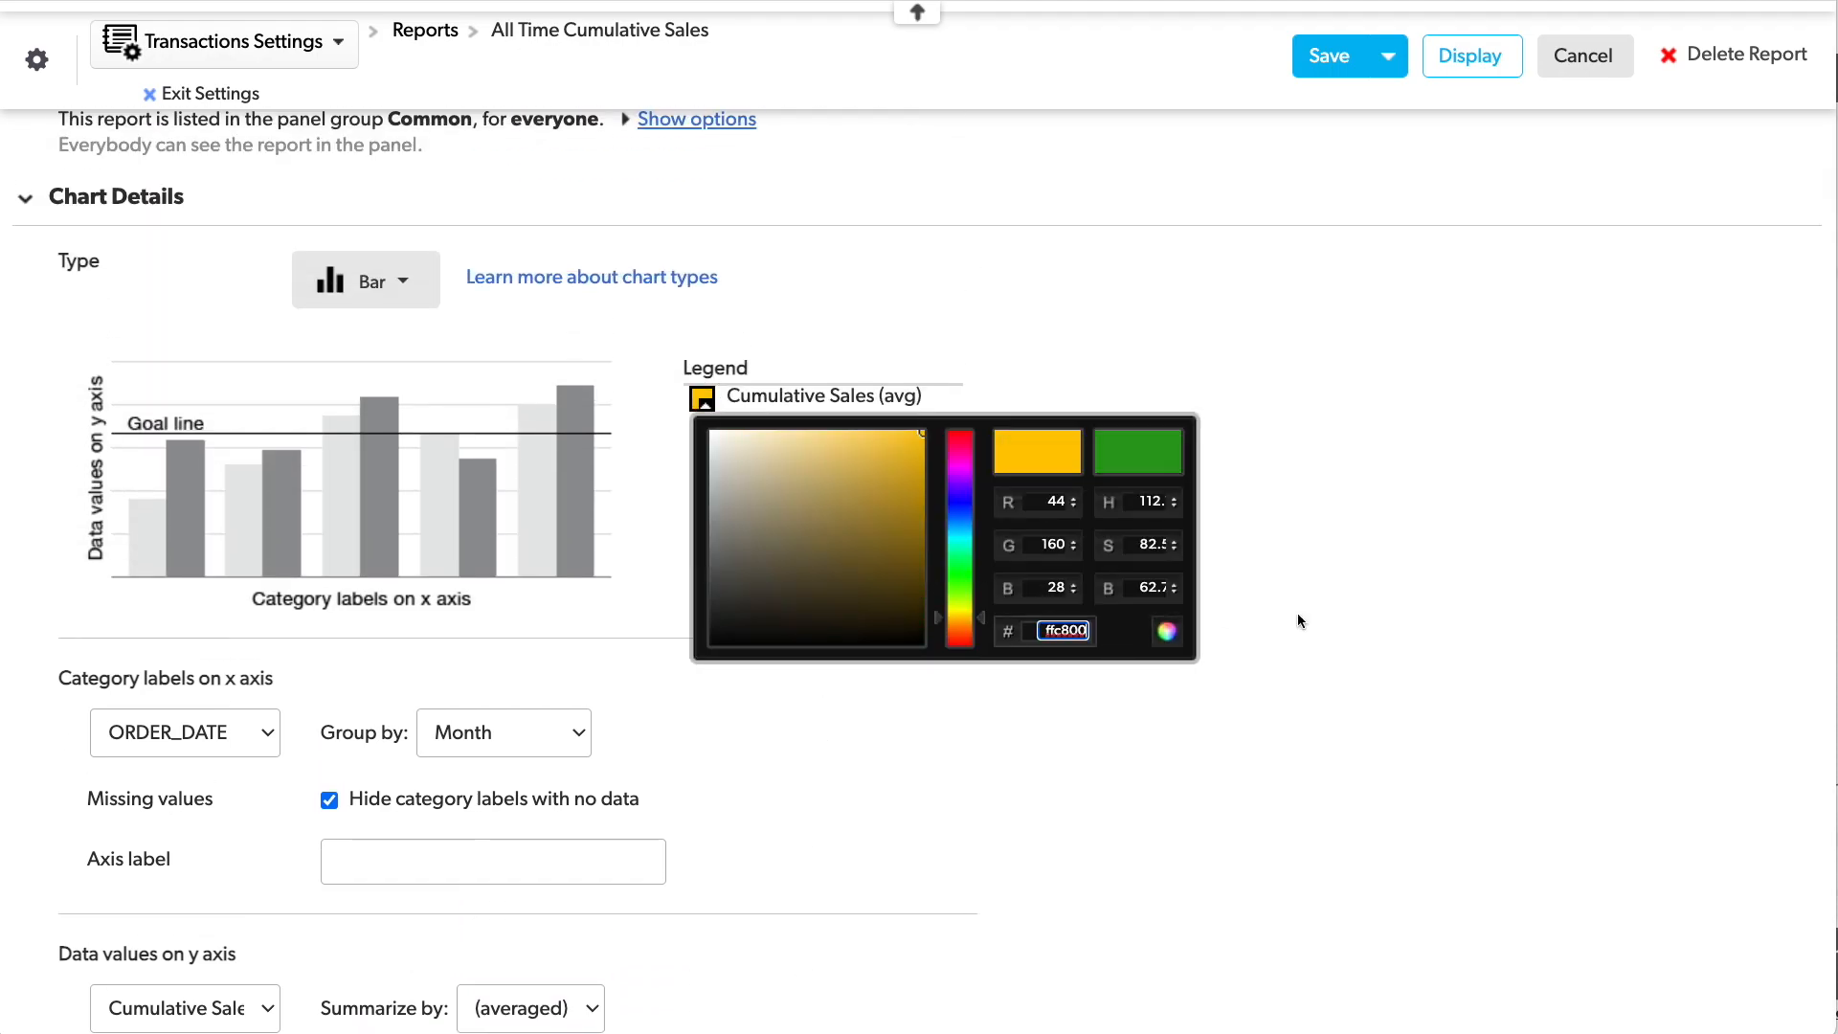
click(1298, 622)
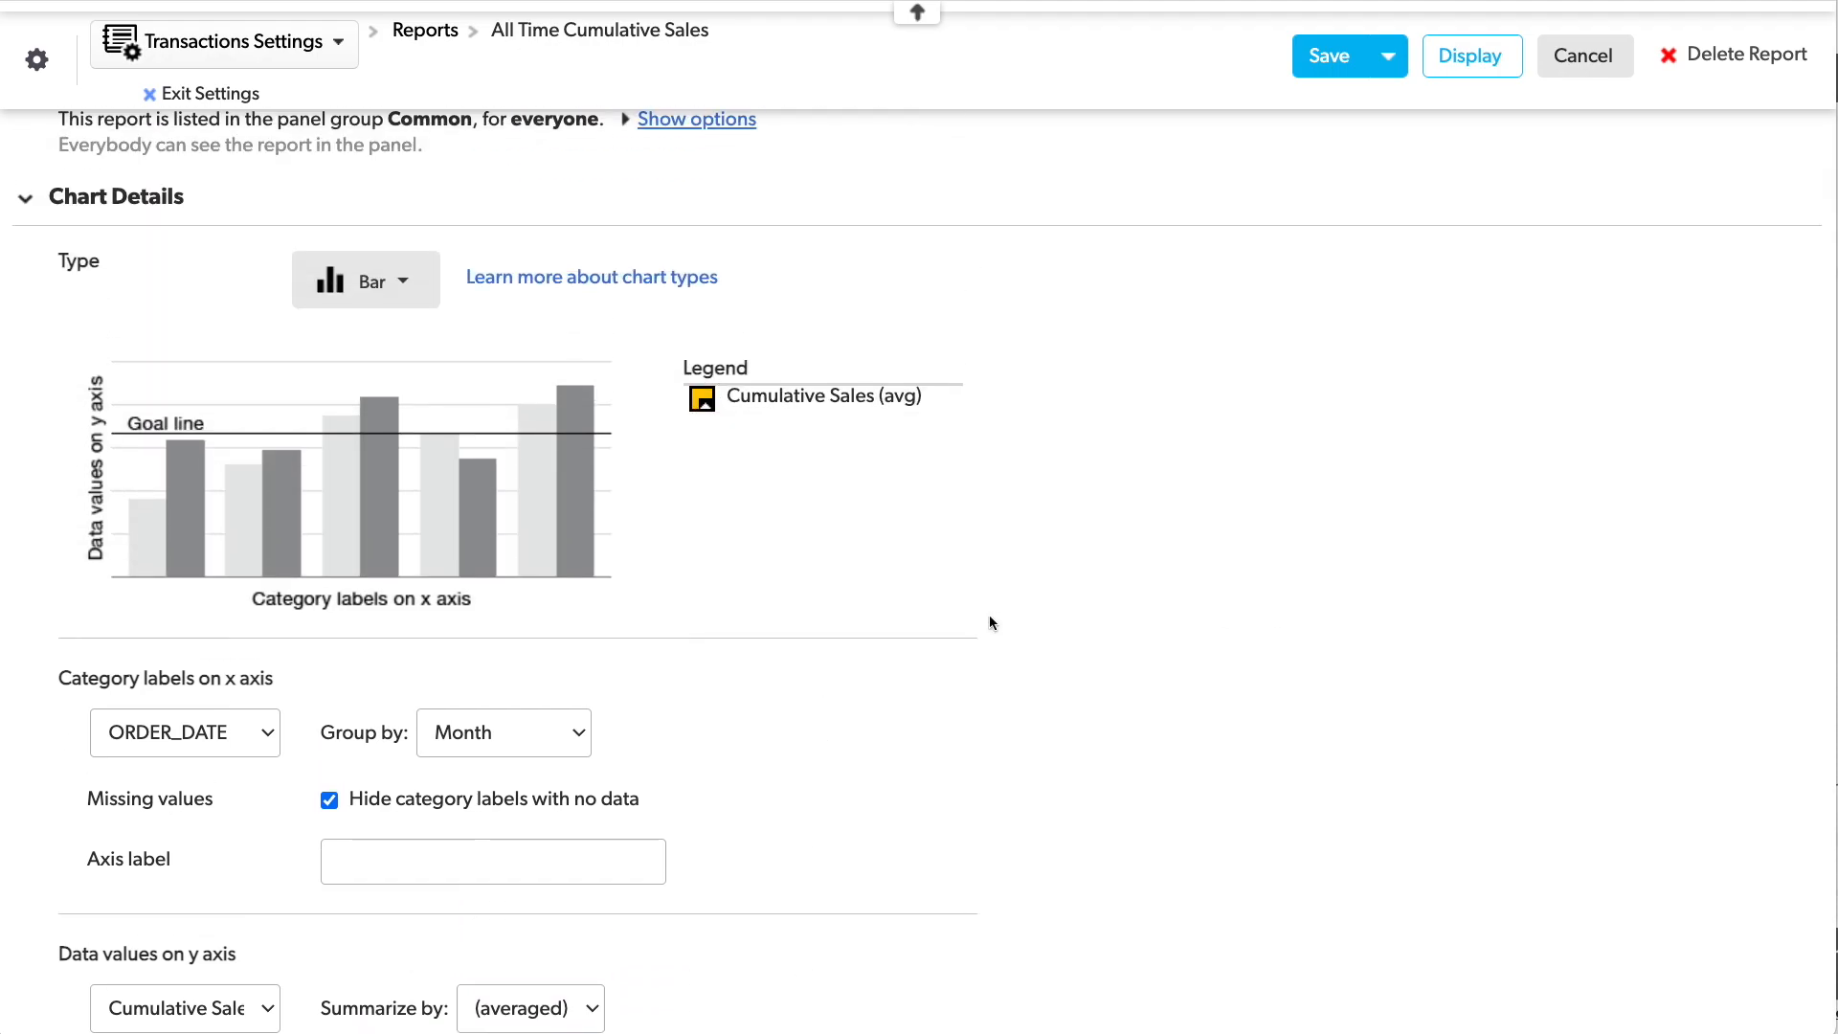
click(1320, 60)
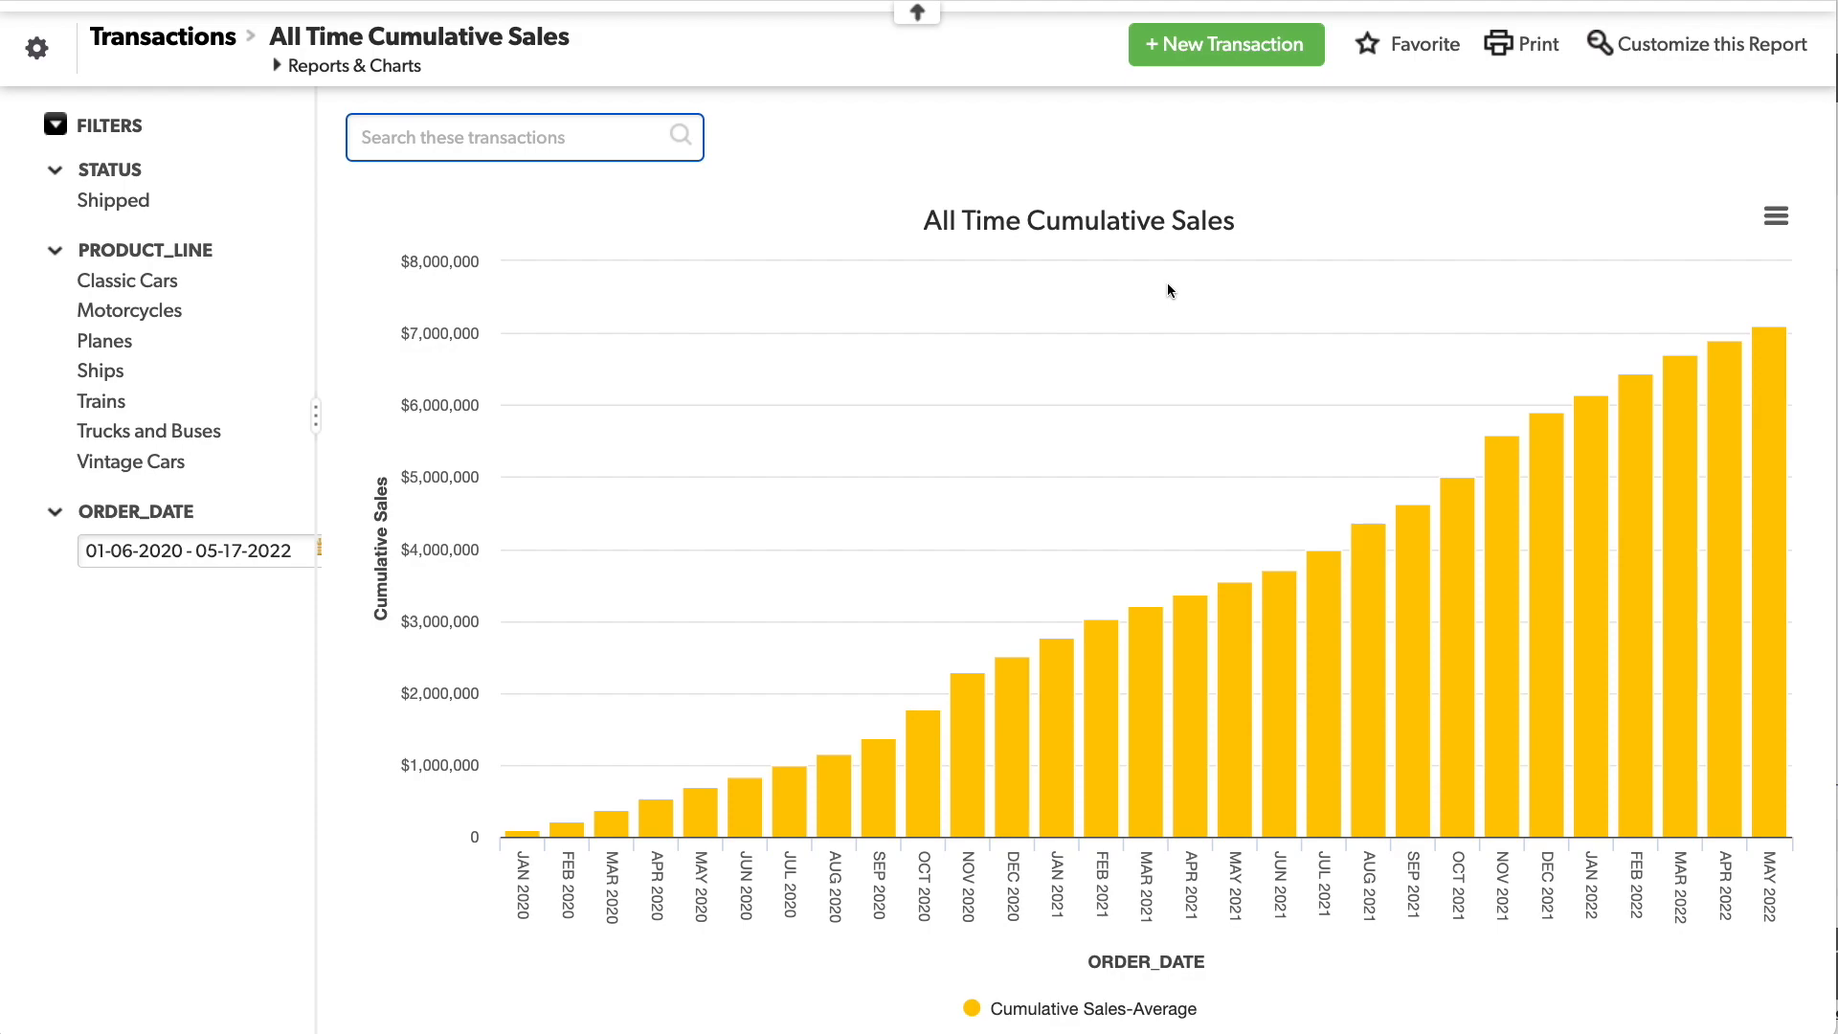
Check the cumulative chart's last month, try the Classic Cars, Ships and Trains product line filters, and revert the filter changes.
mouse_move(1778, 384)
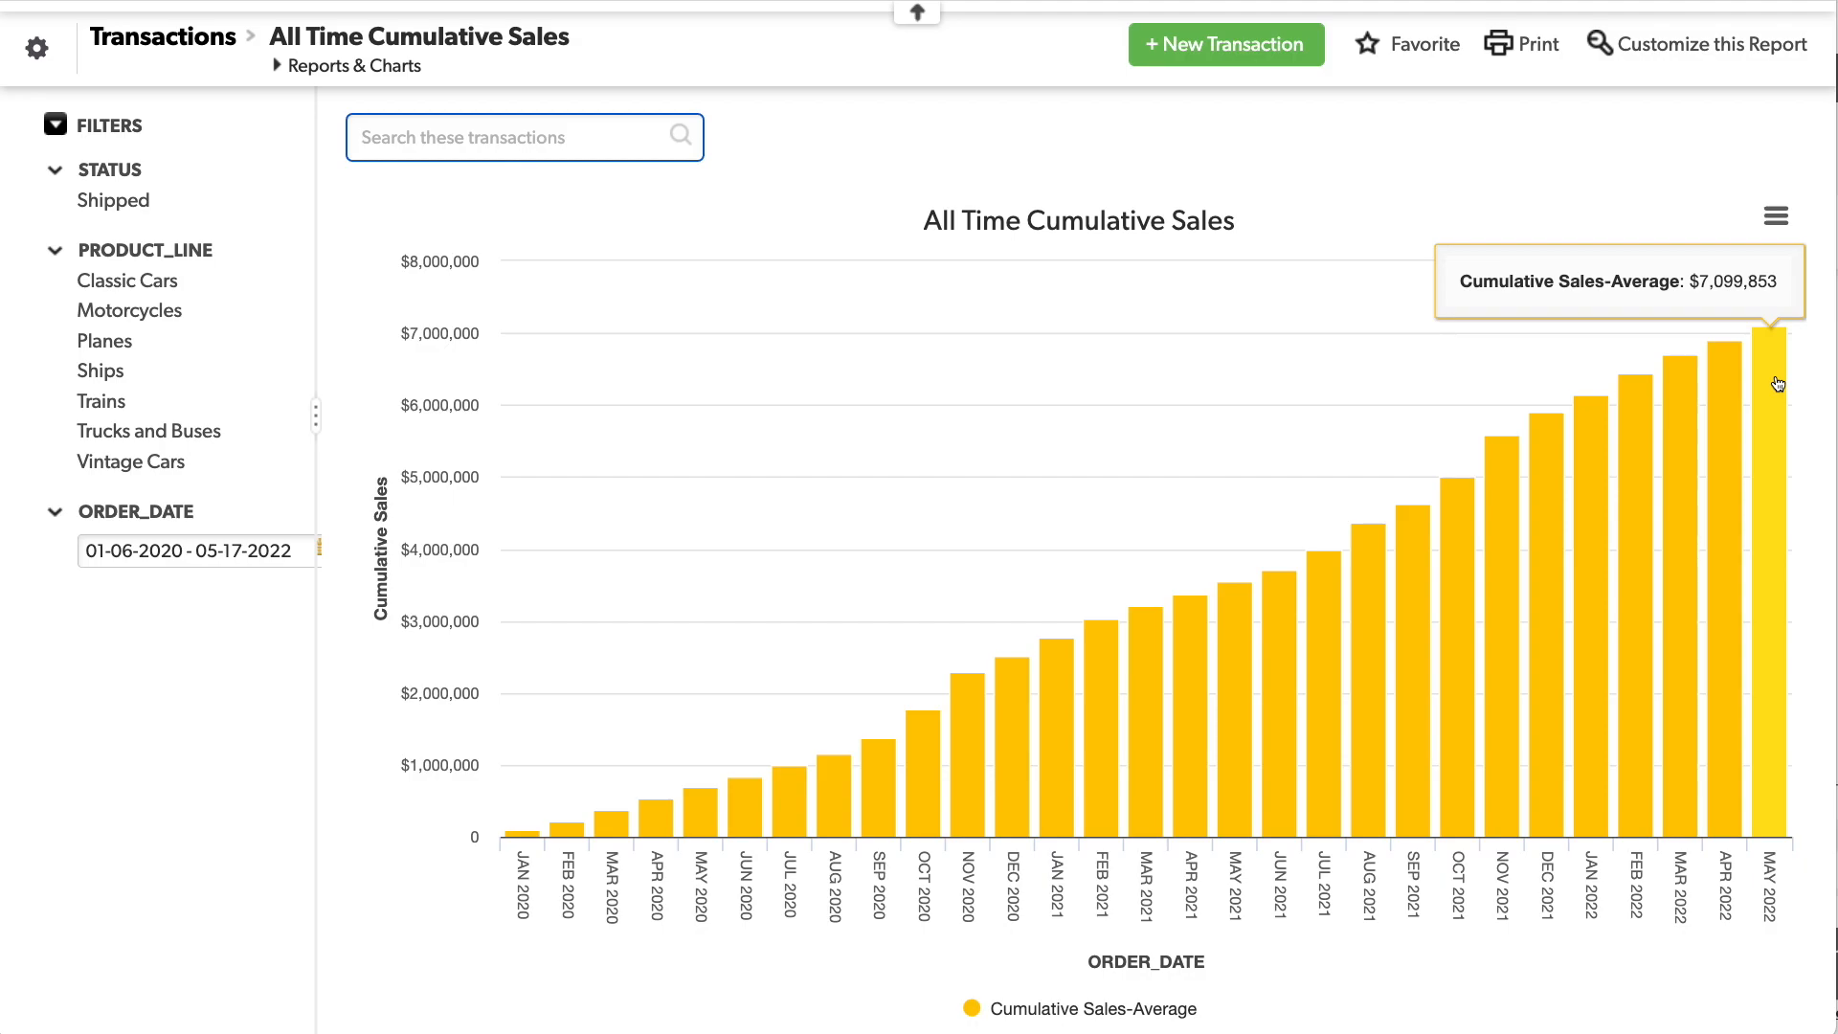
click(205, 296)
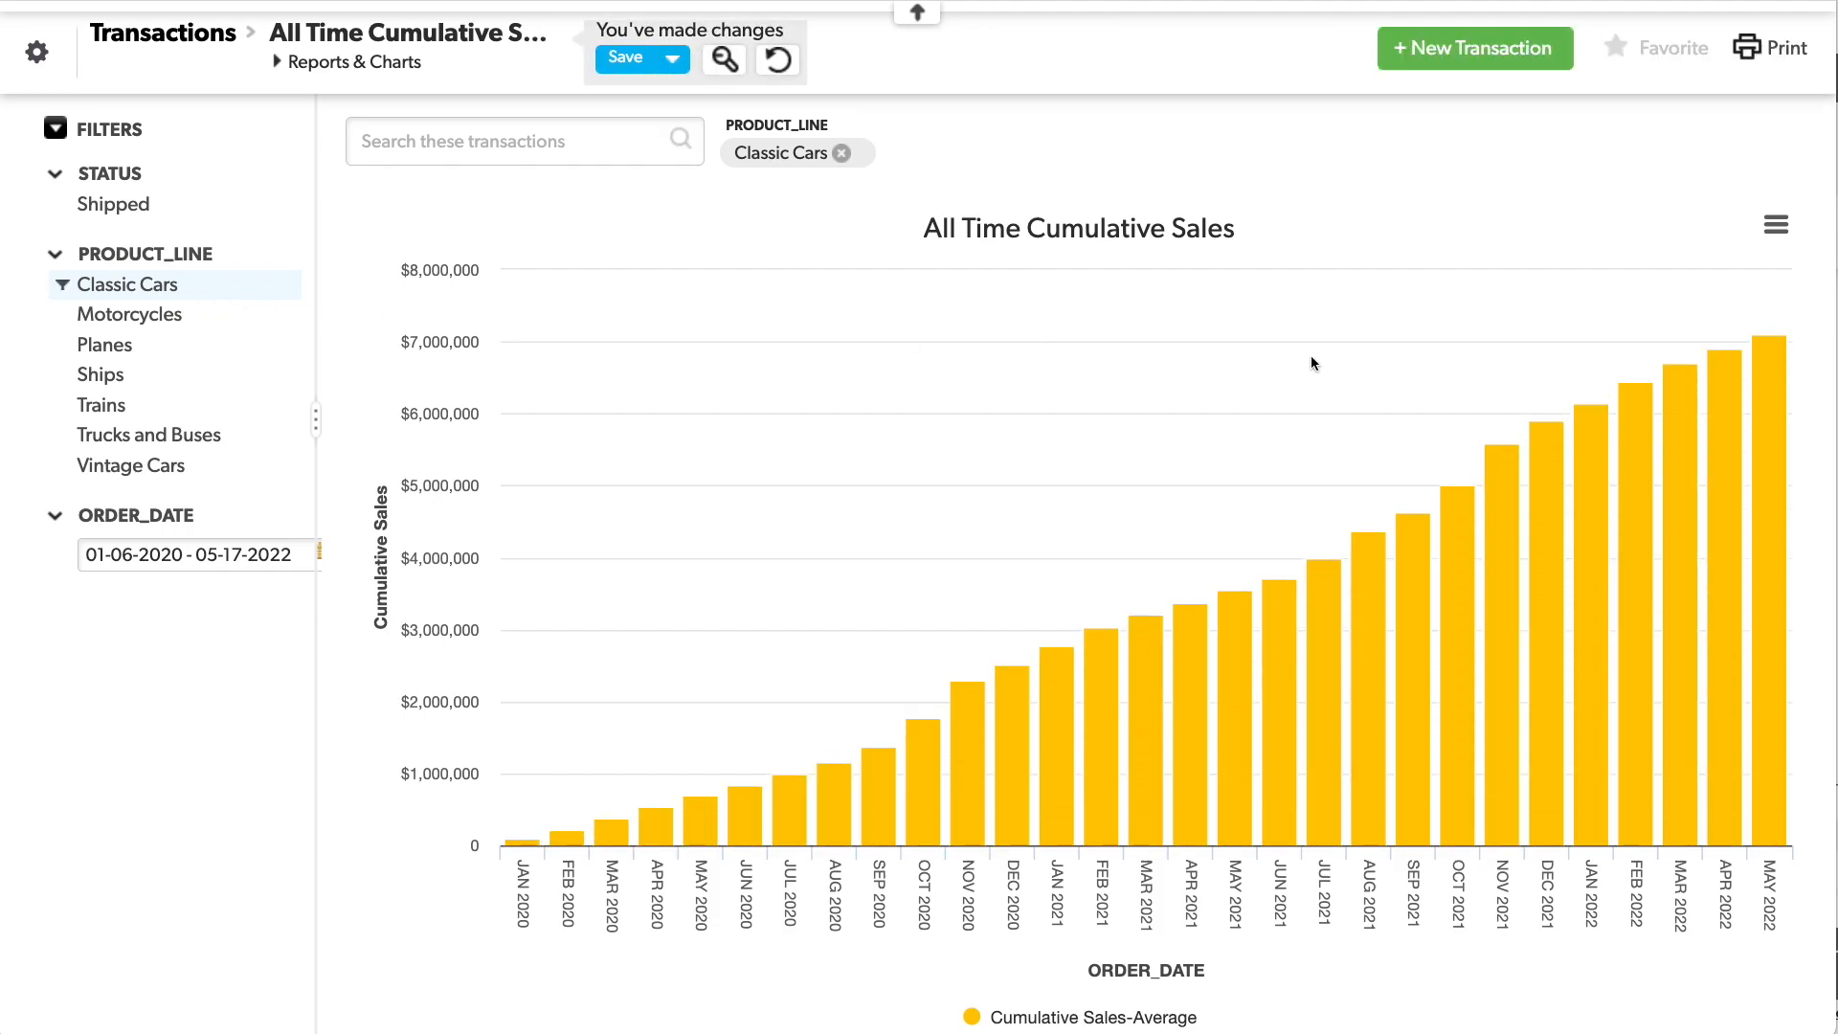
click(108, 381)
click(210, 287)
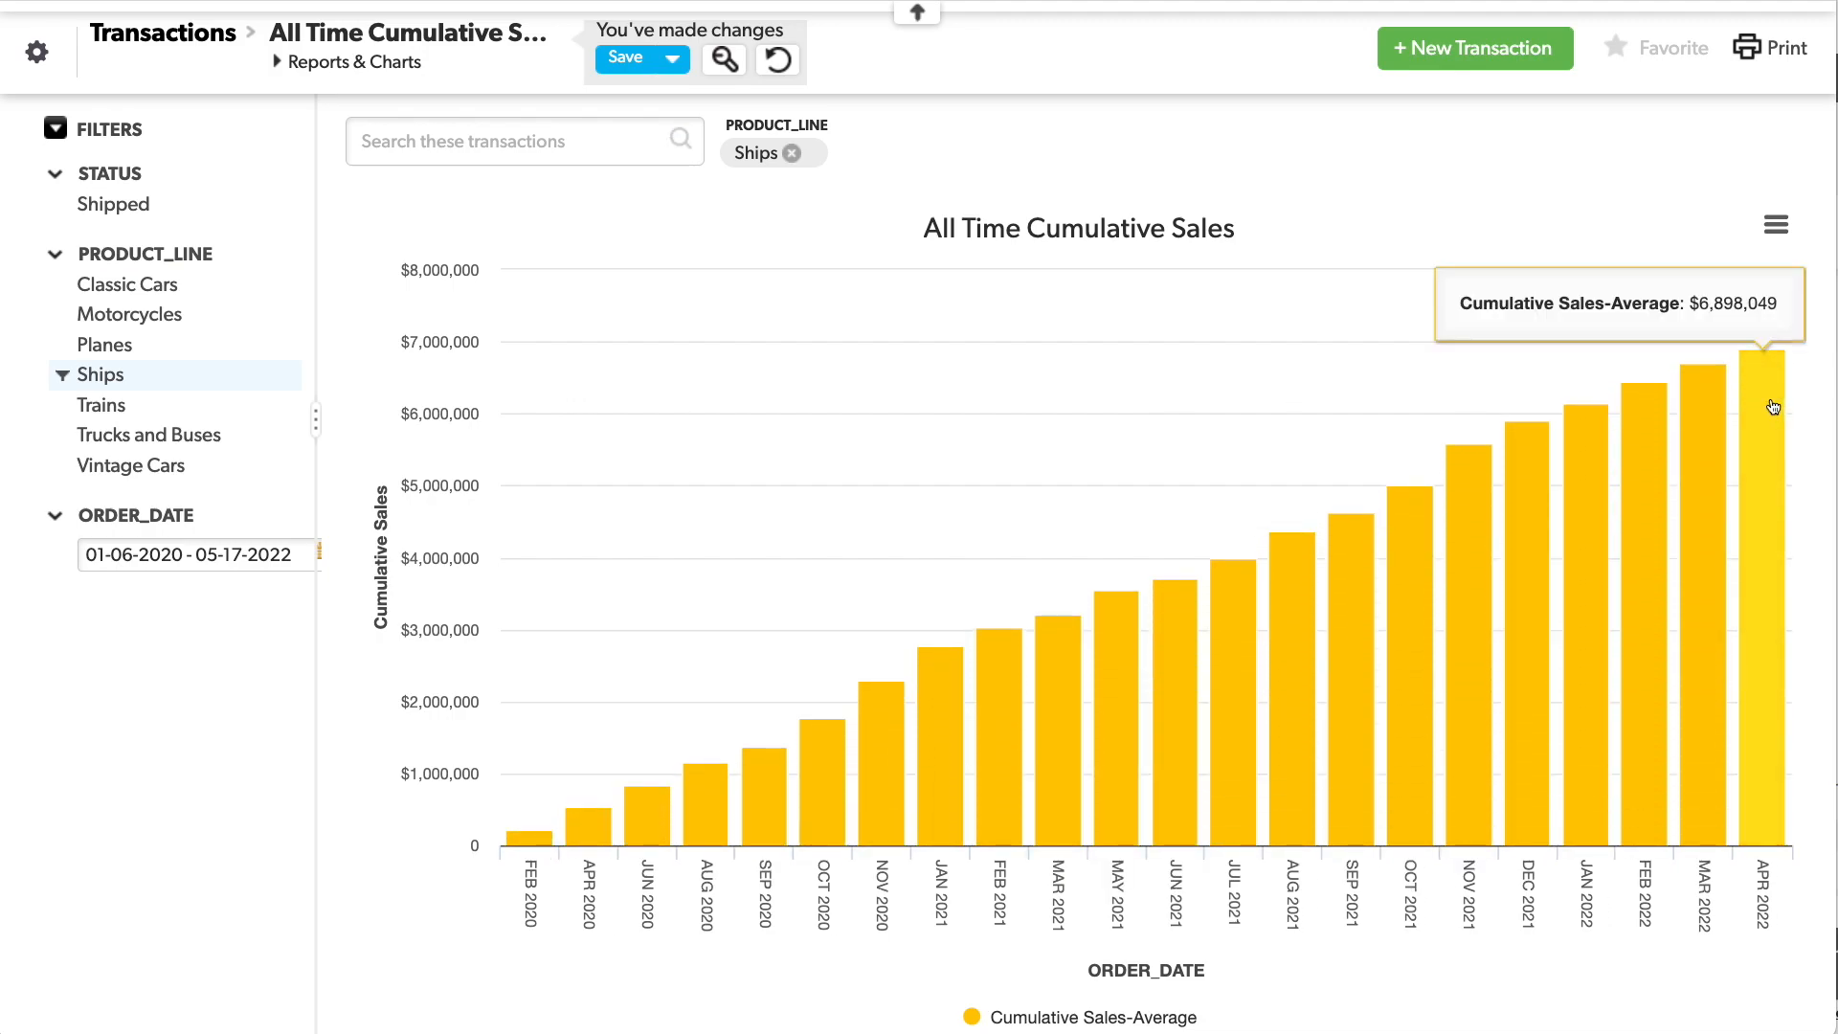
click(169, 410)
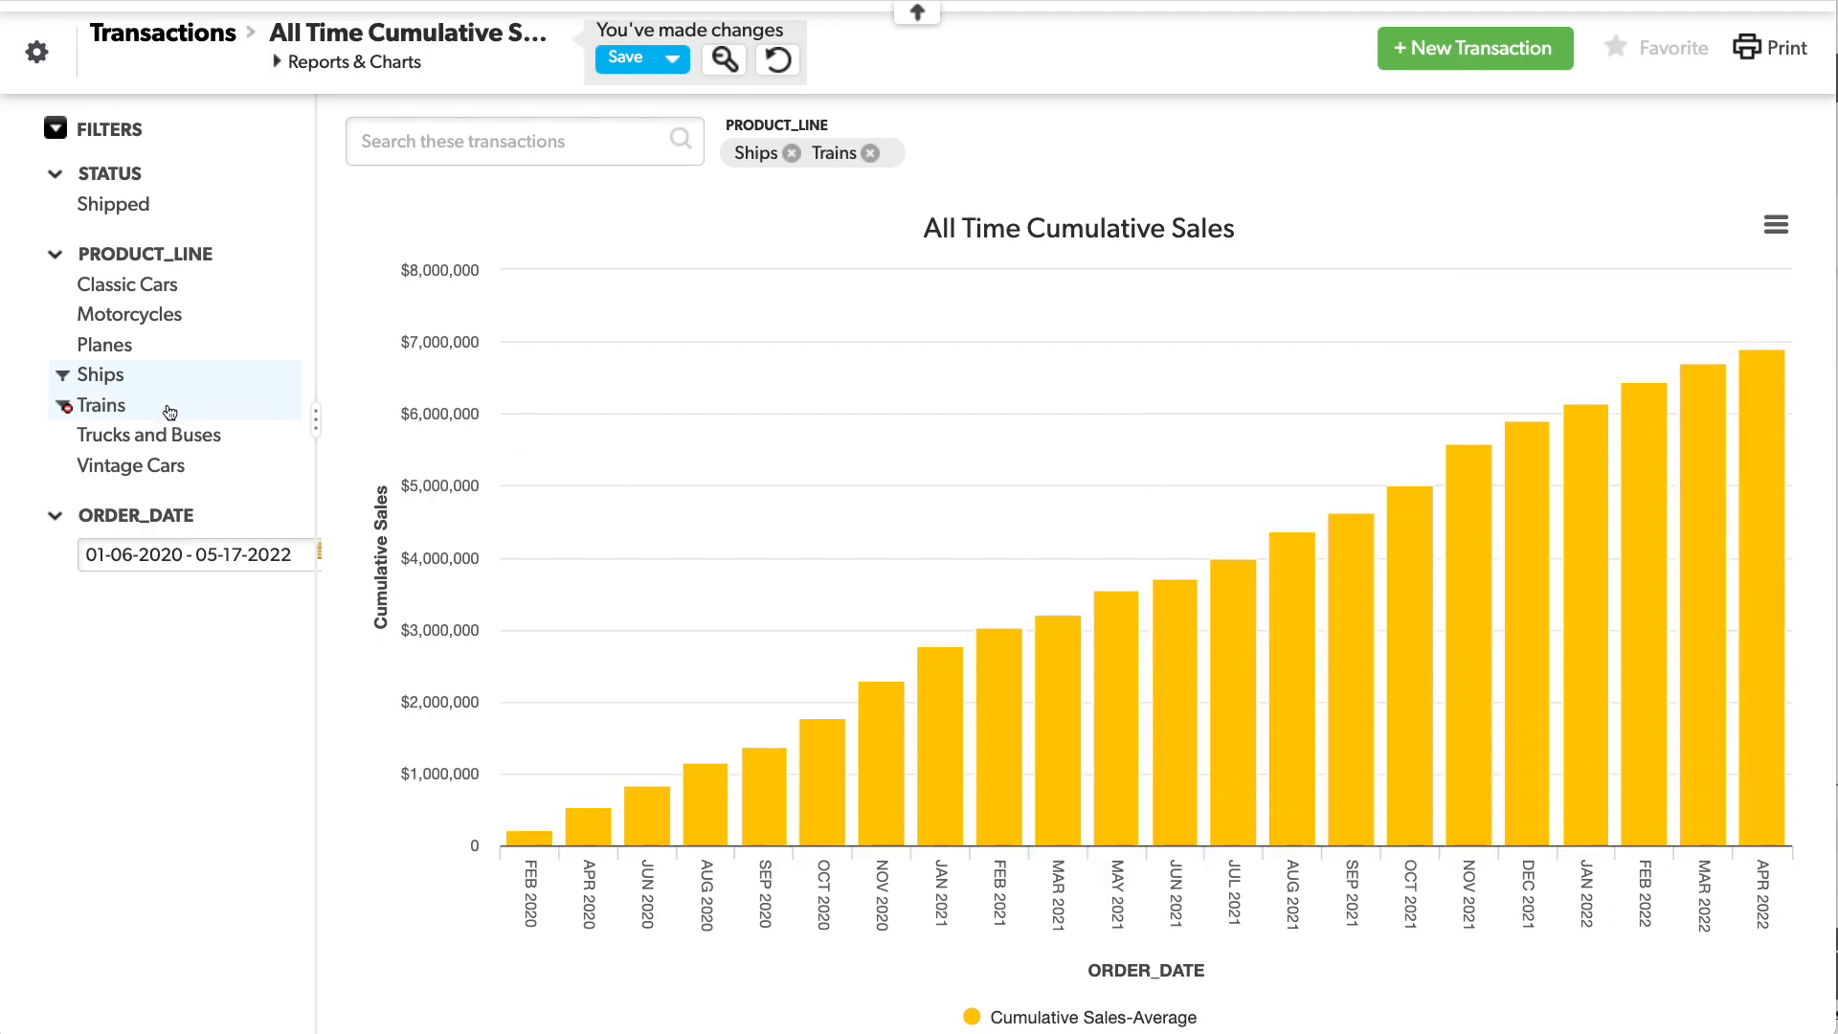
click(287, 378)
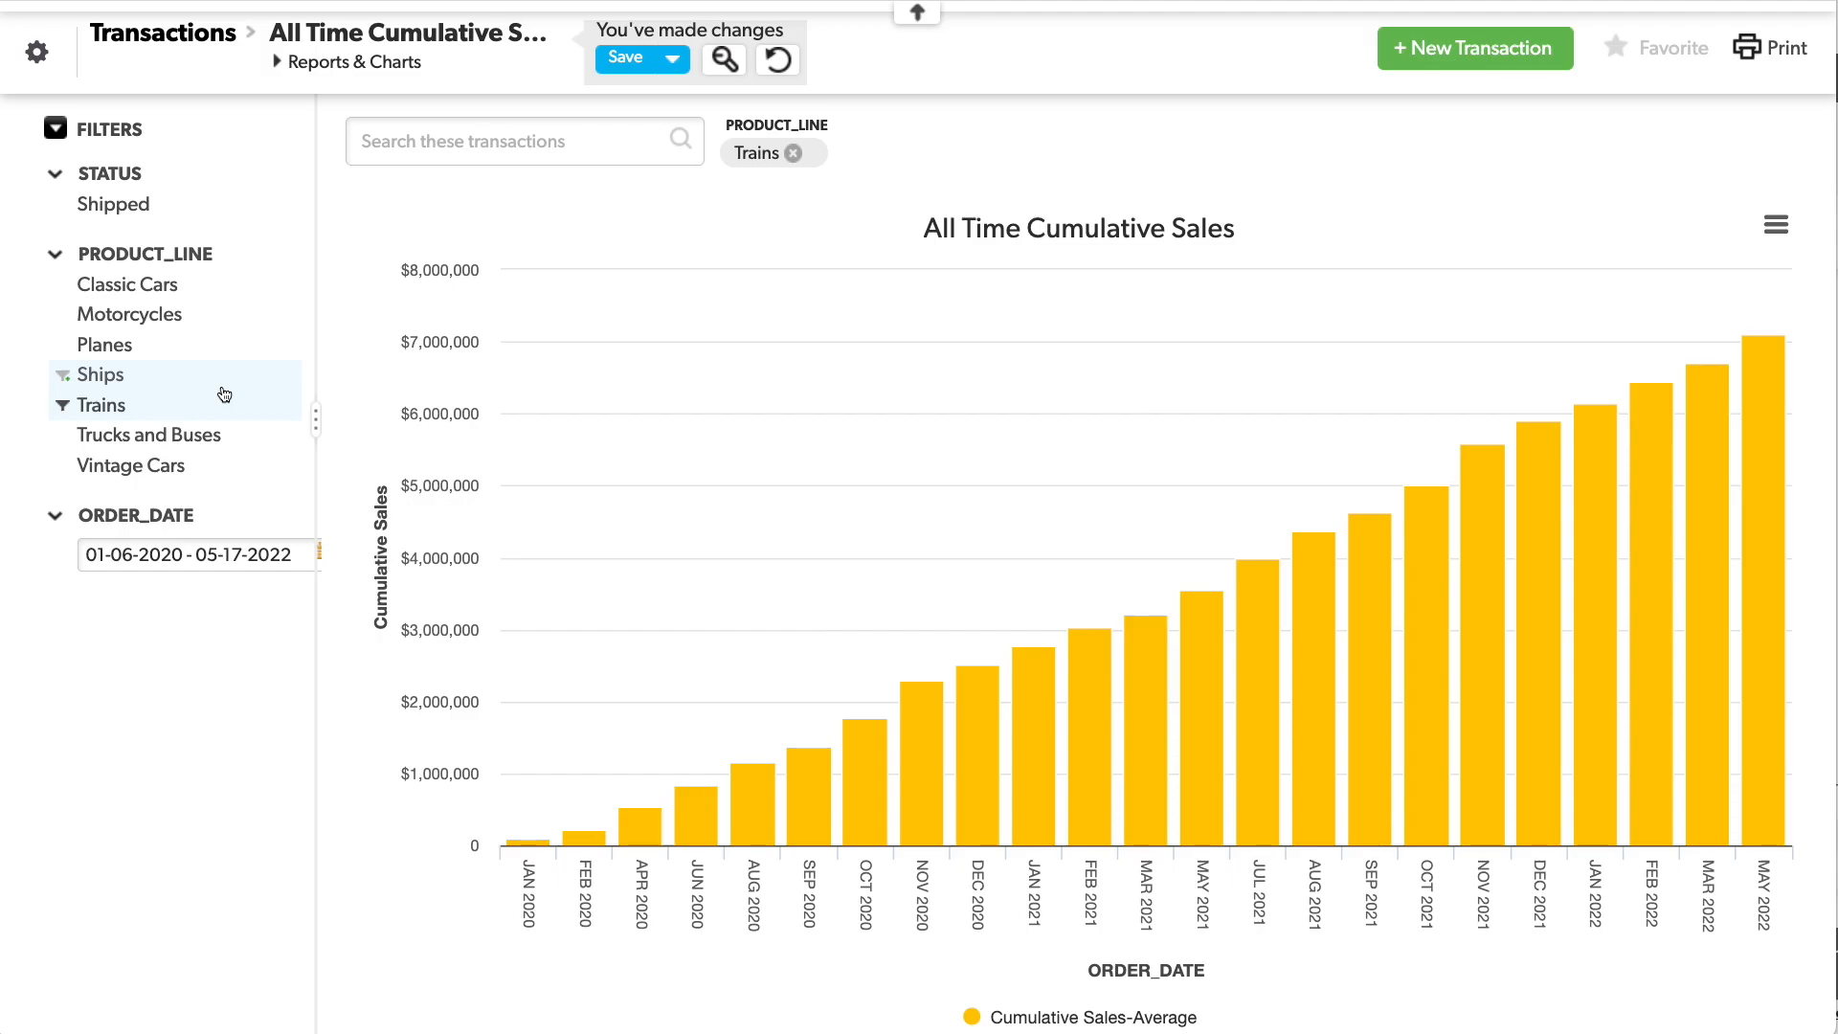
click(766, 69)
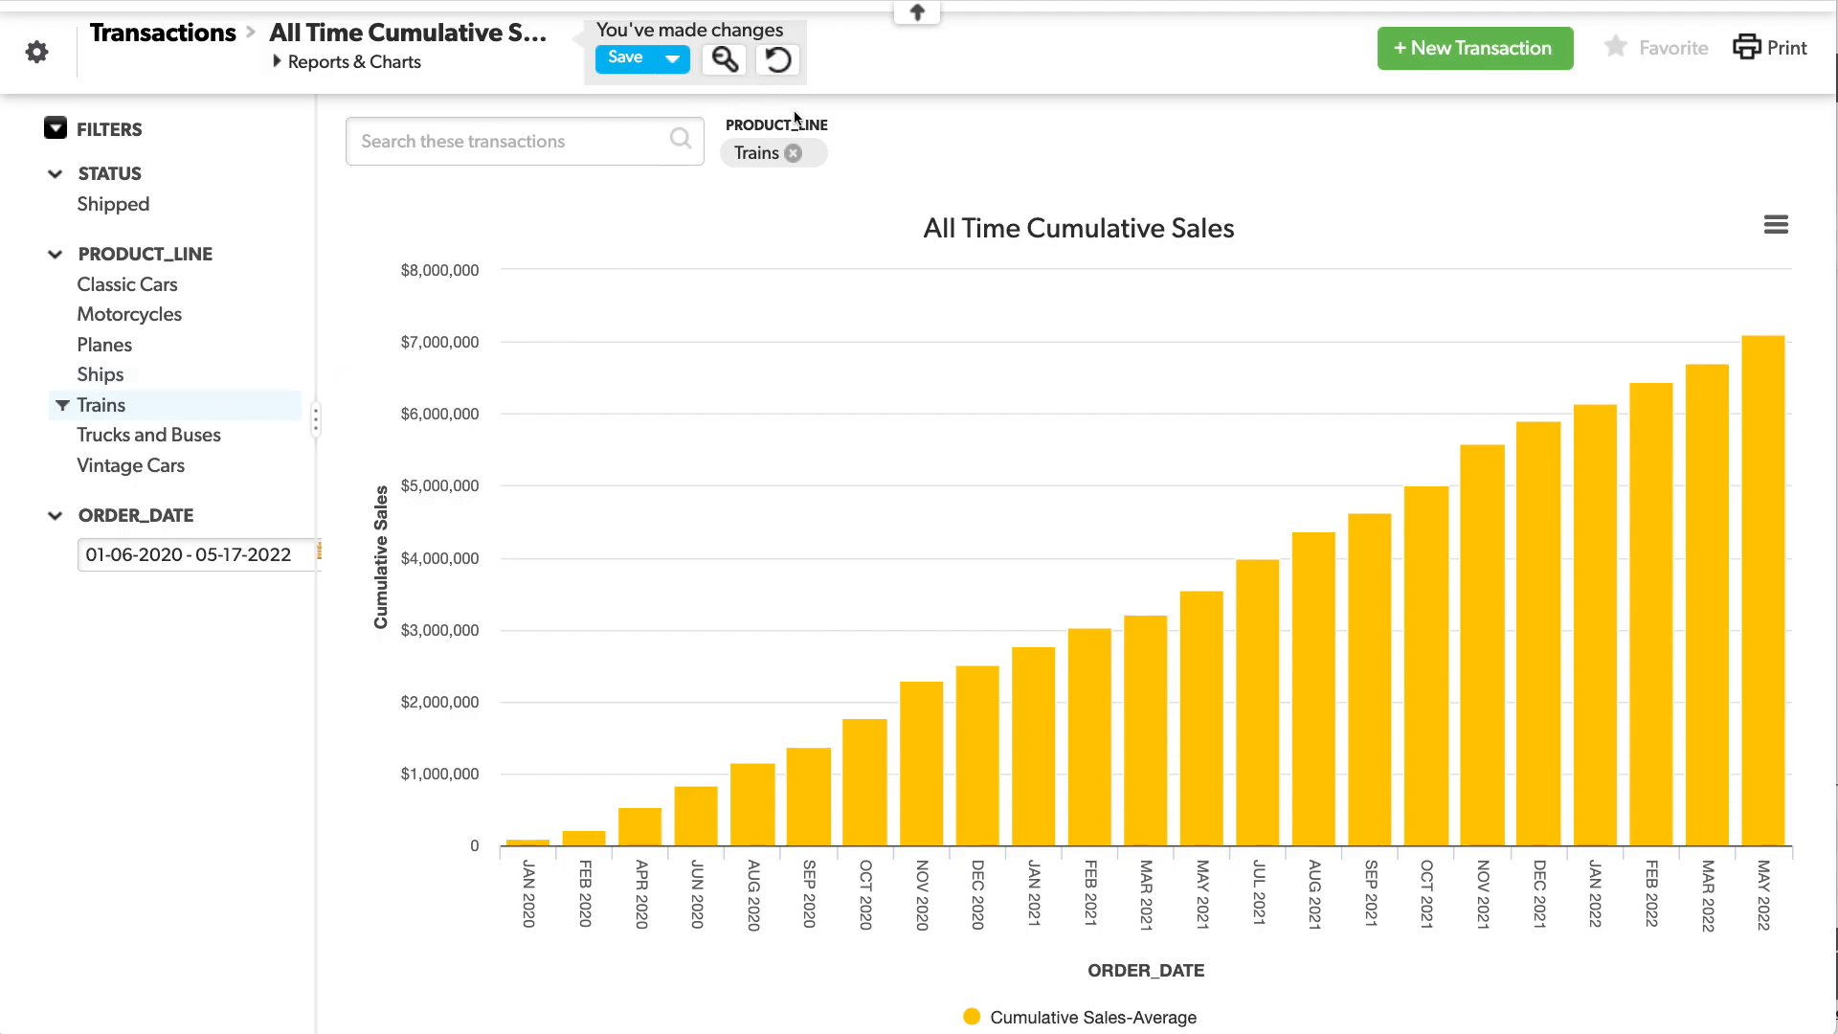
Reopen the report for customization, set its dynamic filters to None and save the report.
click(1705, 248)
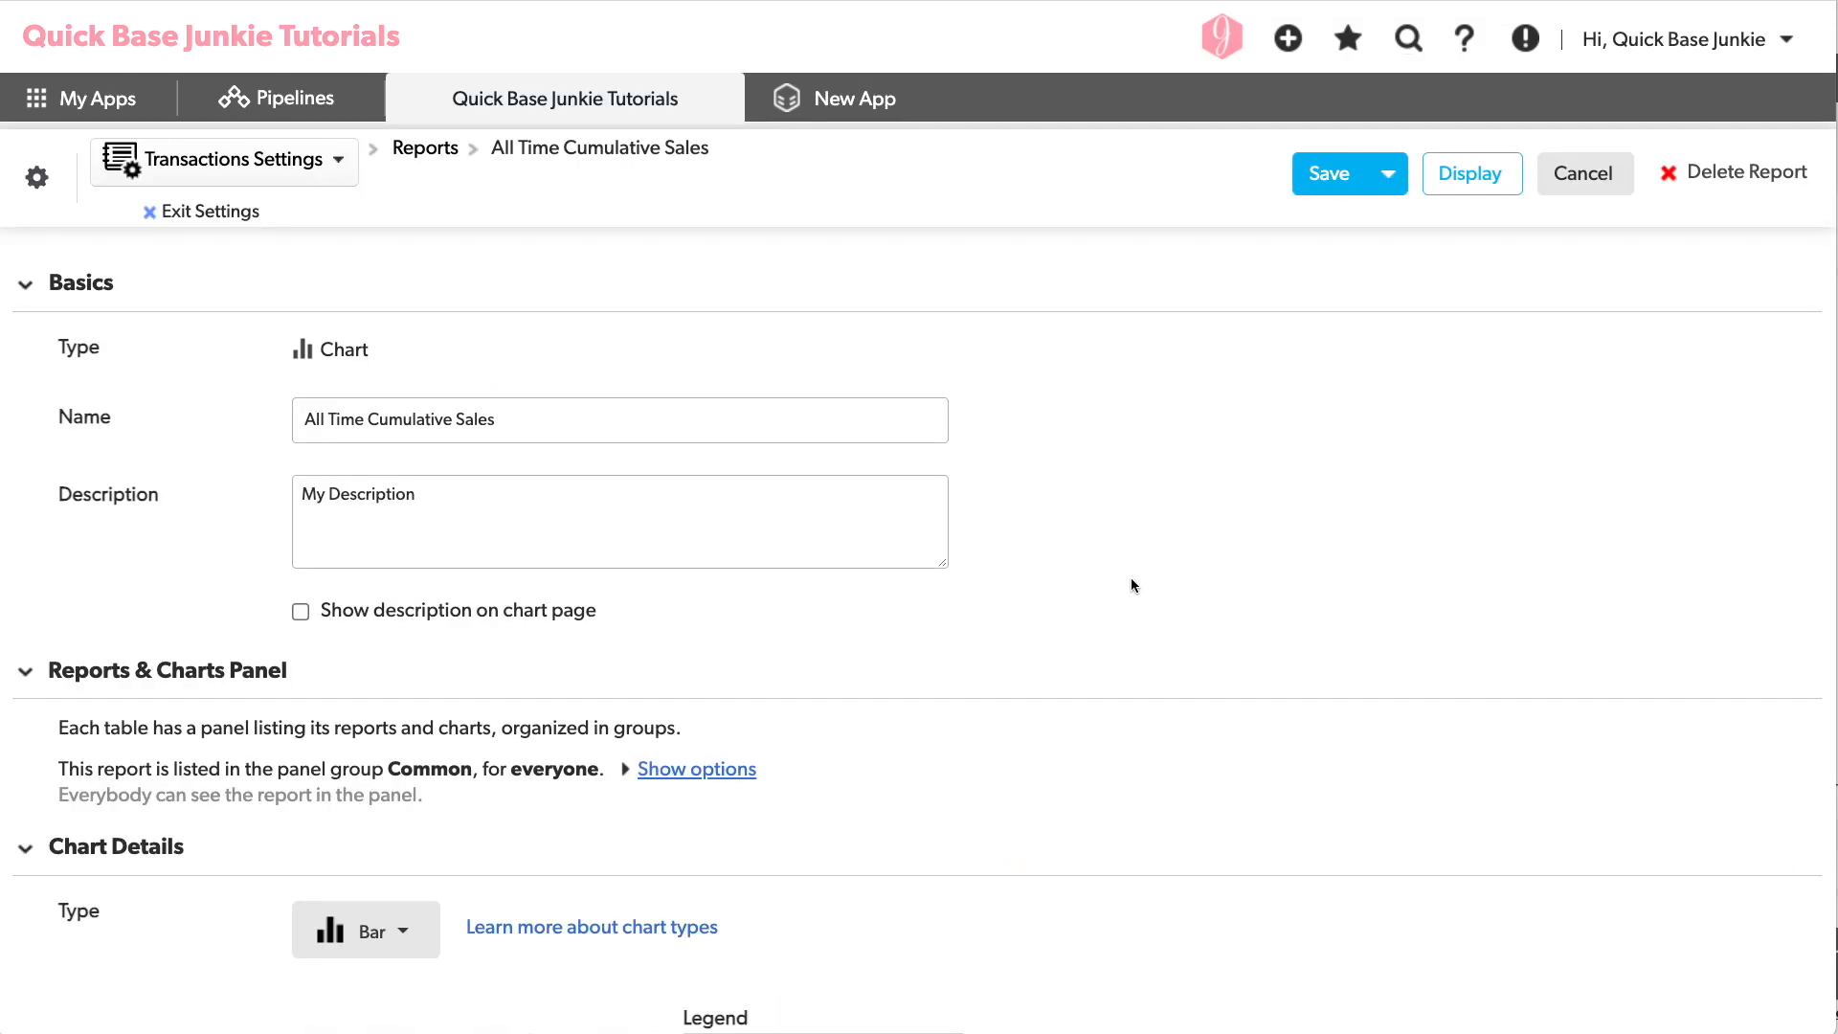
scroll(1122, 584, down, 15)
scroll(1120, 578, down, 20)
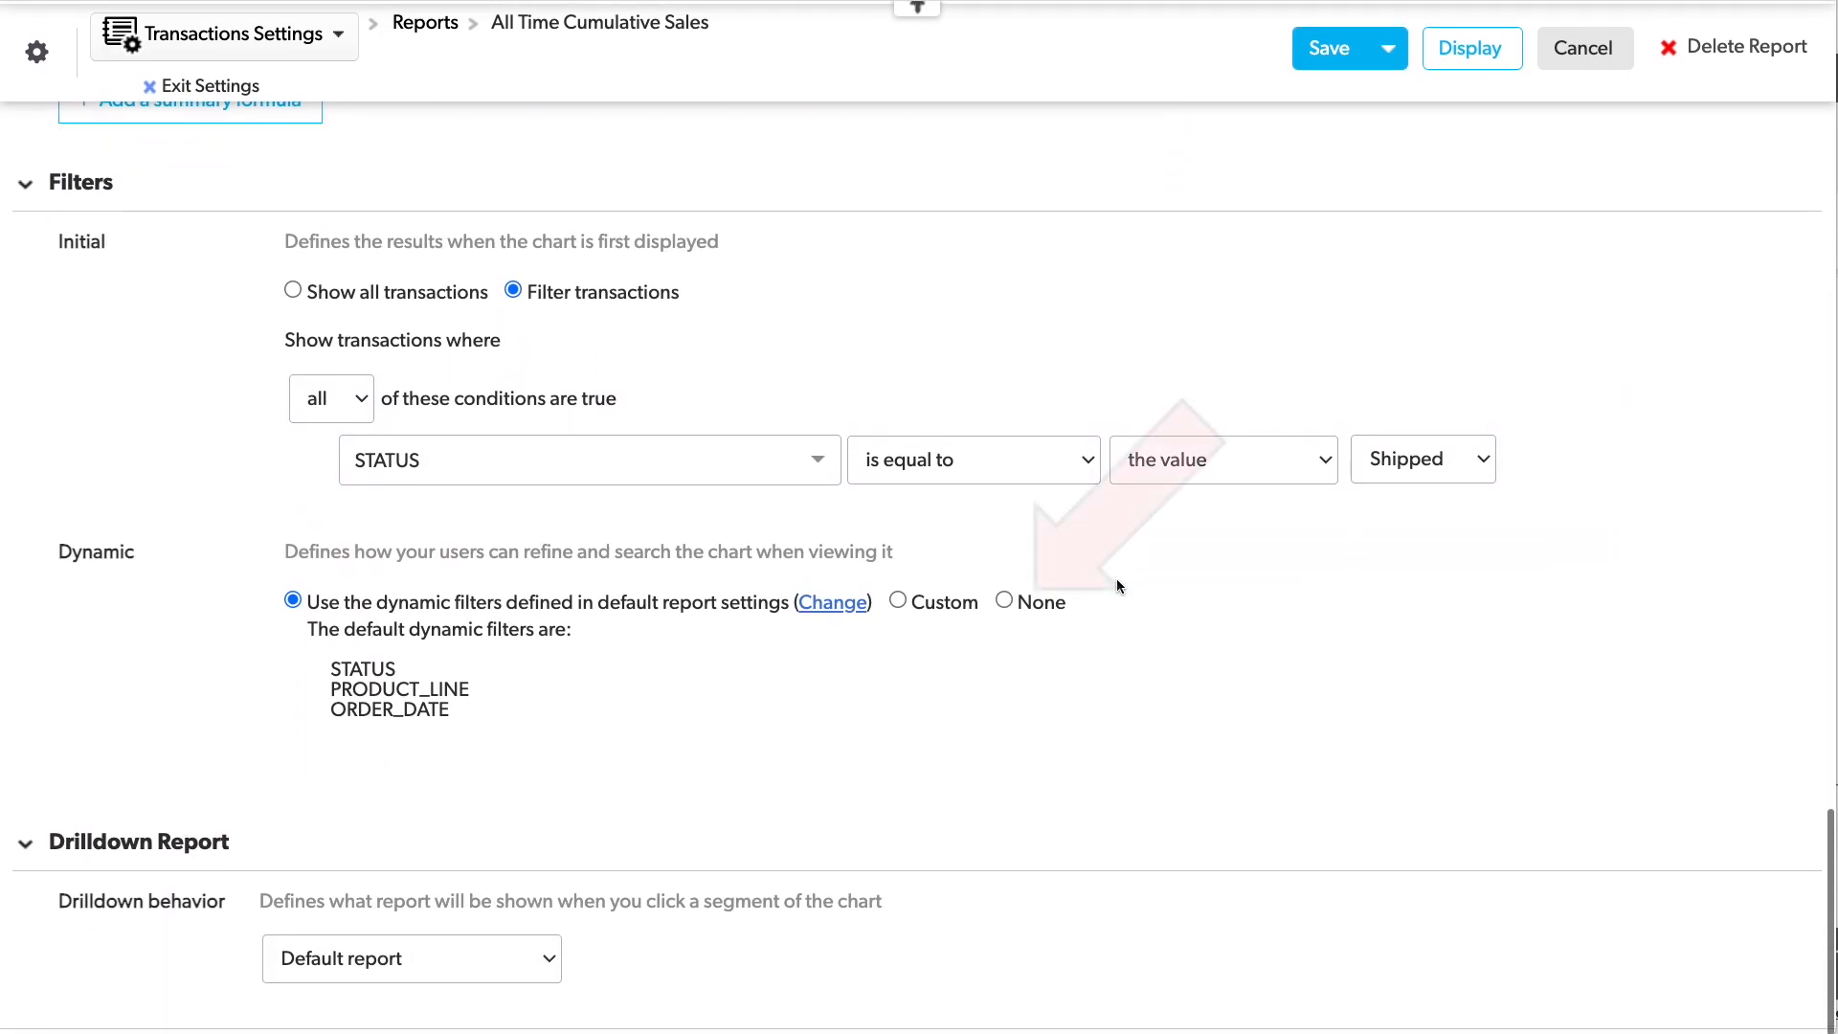
click(1035, 609)
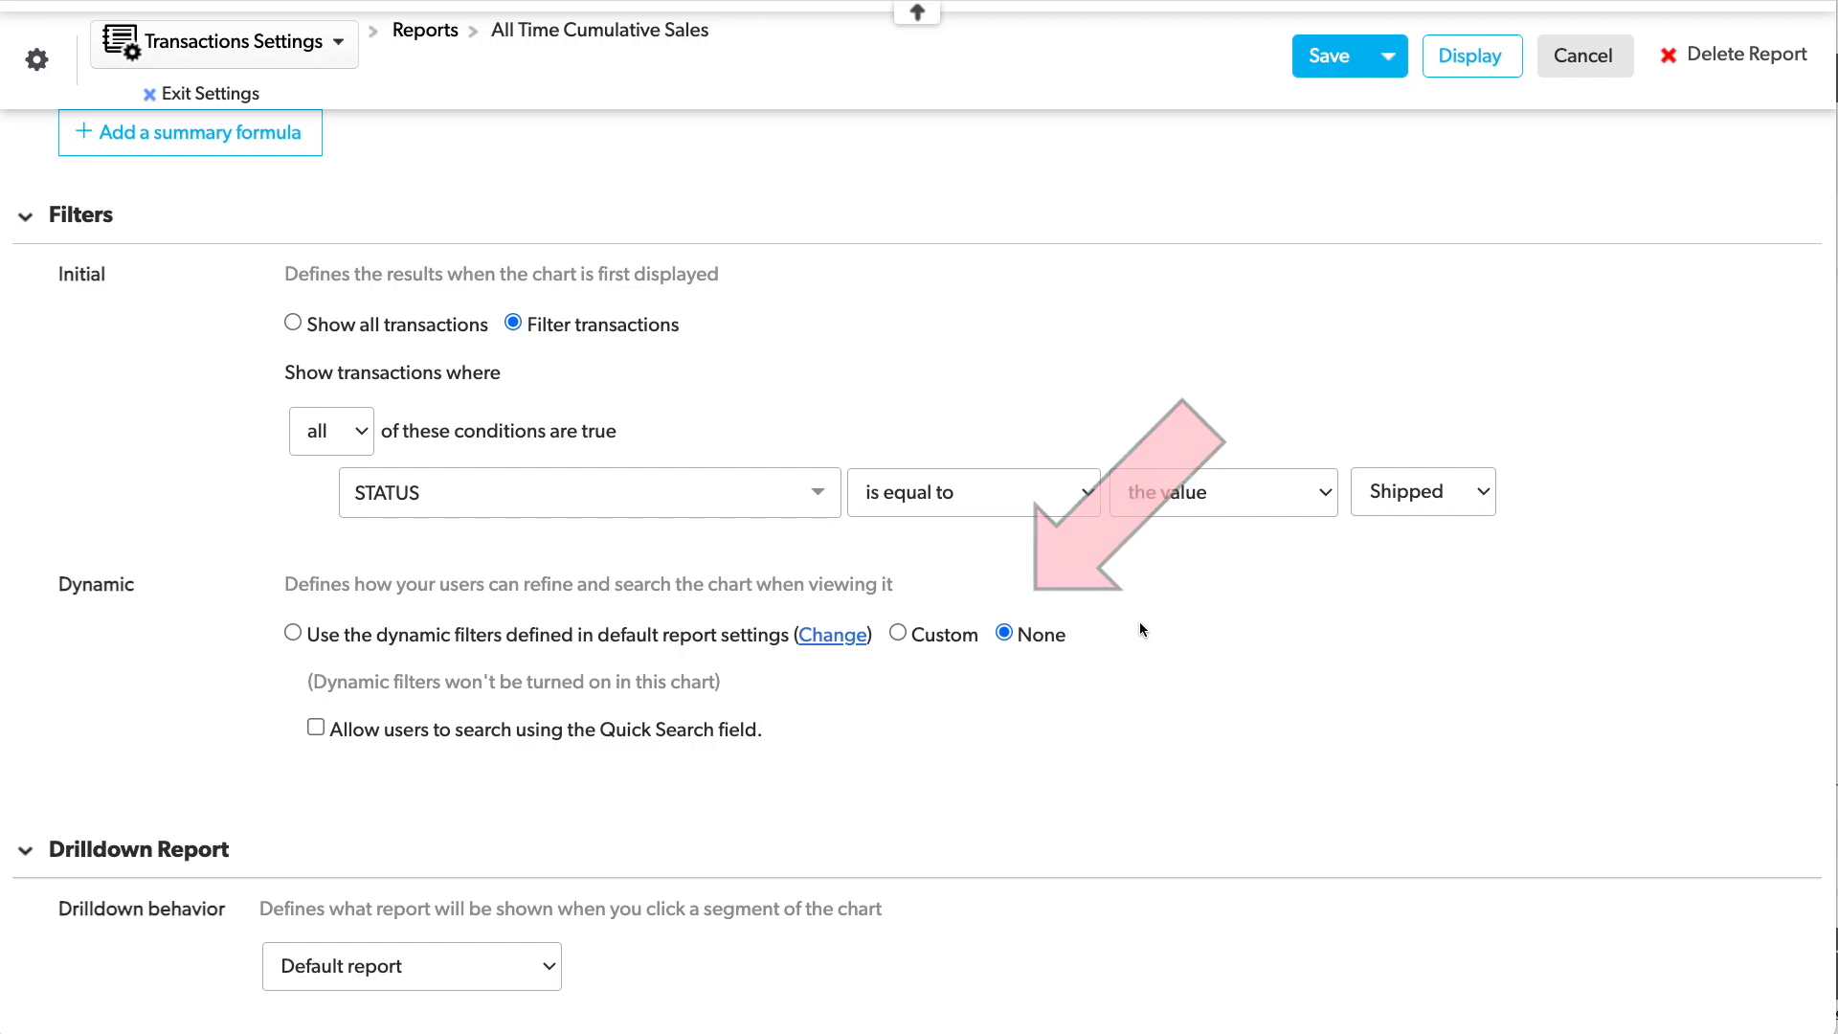
scroll(1206, 536, up, 3)
click(1338, 59)
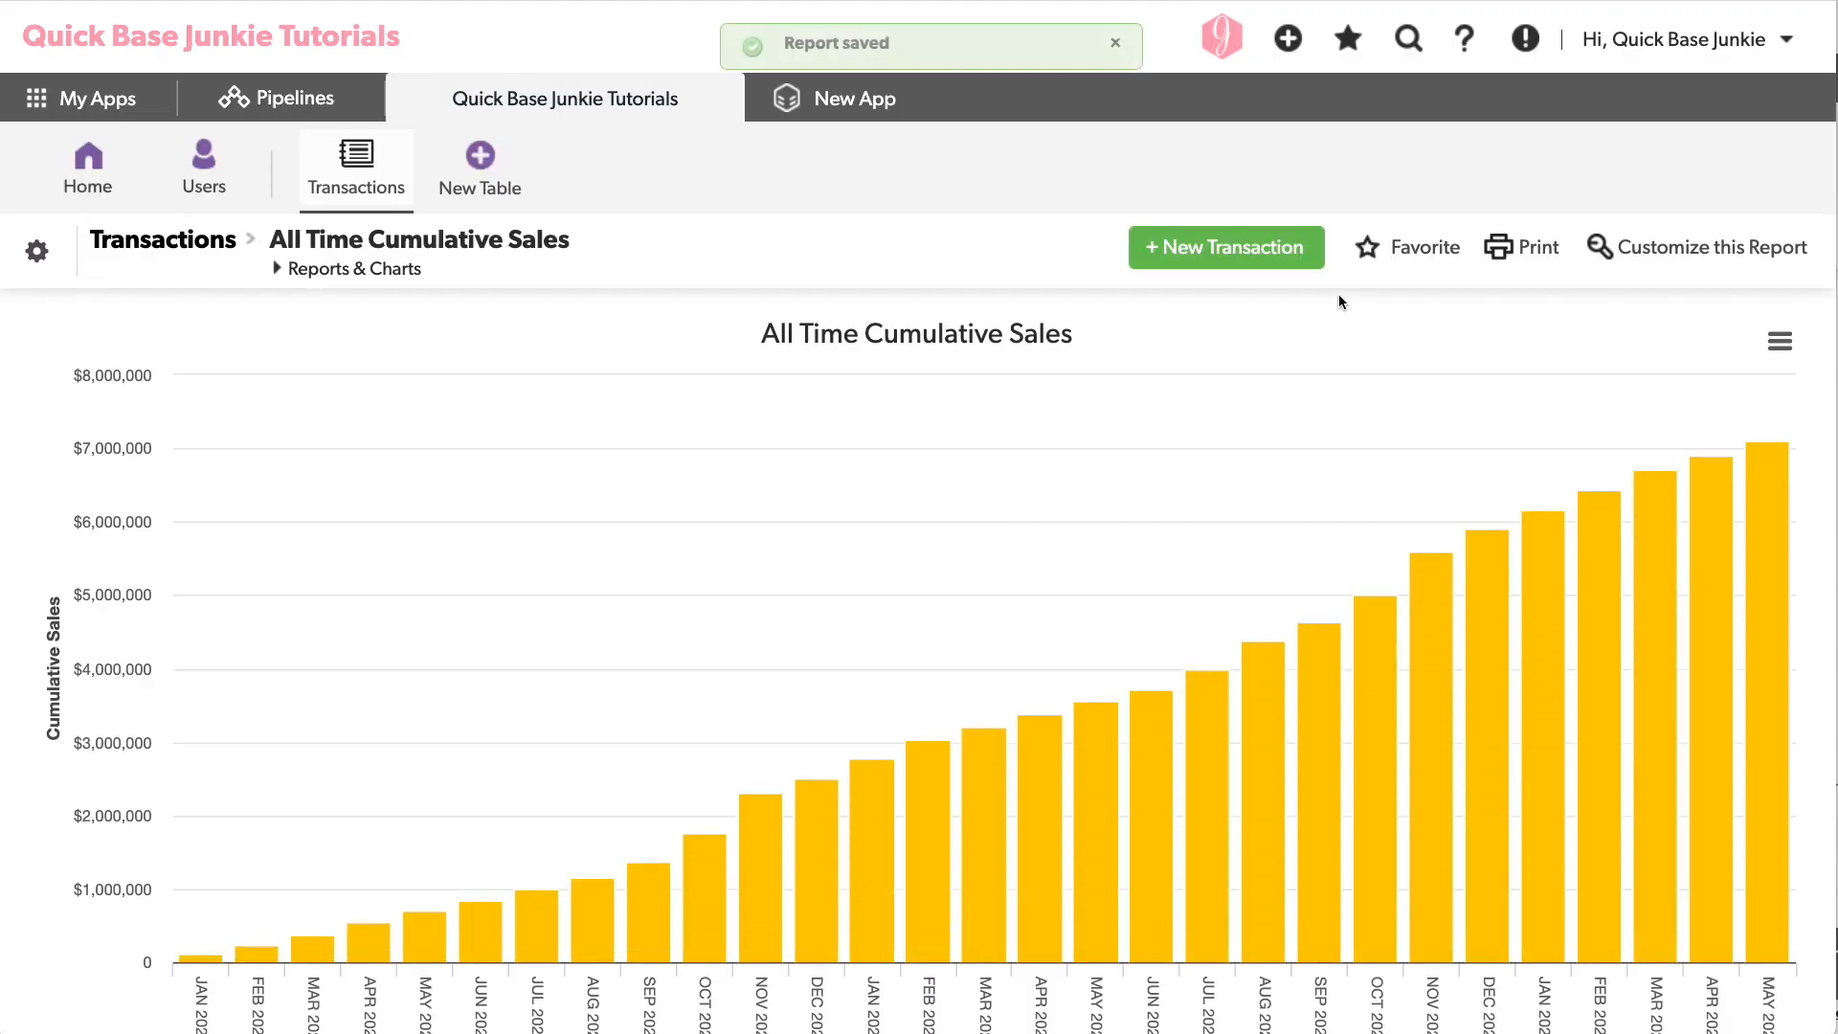
Reopen the report for customization and add a report formula named Cumulative Sales (2), Formula - Numeric - Currency, with 0 decimal places.
click(1702, 249)
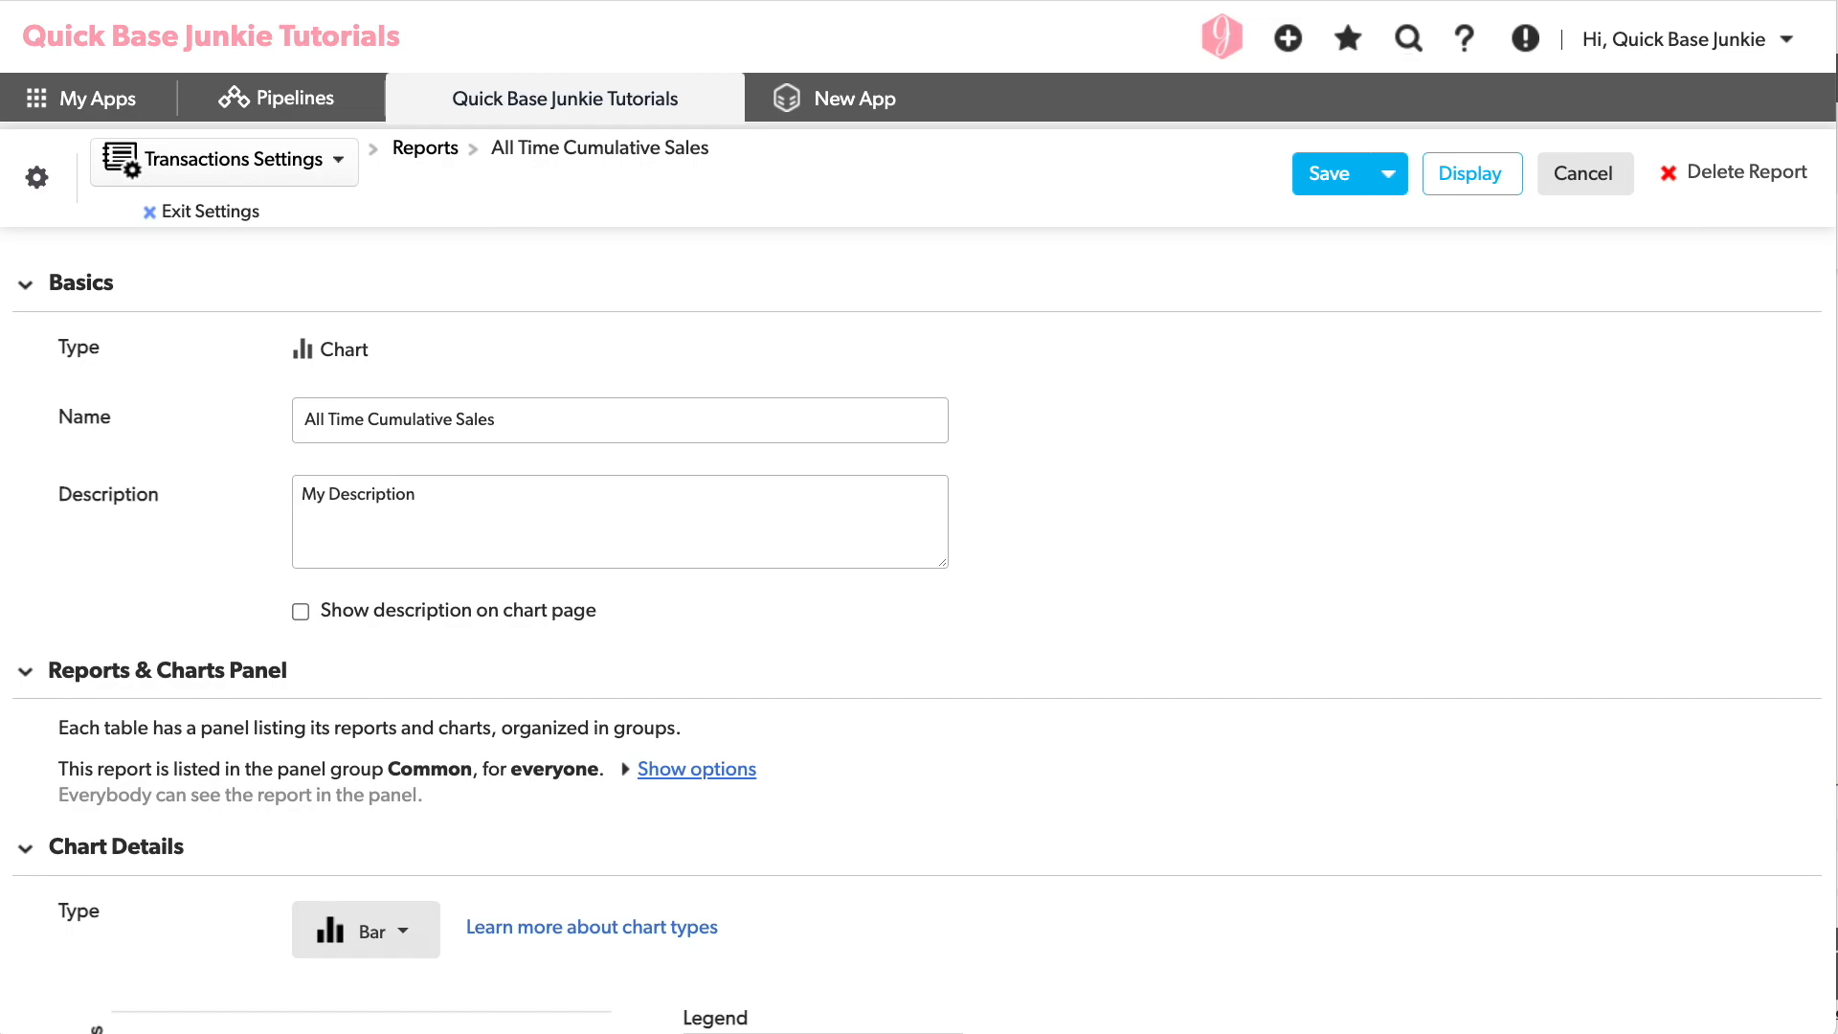
scroll(1437, 657, down, 9)
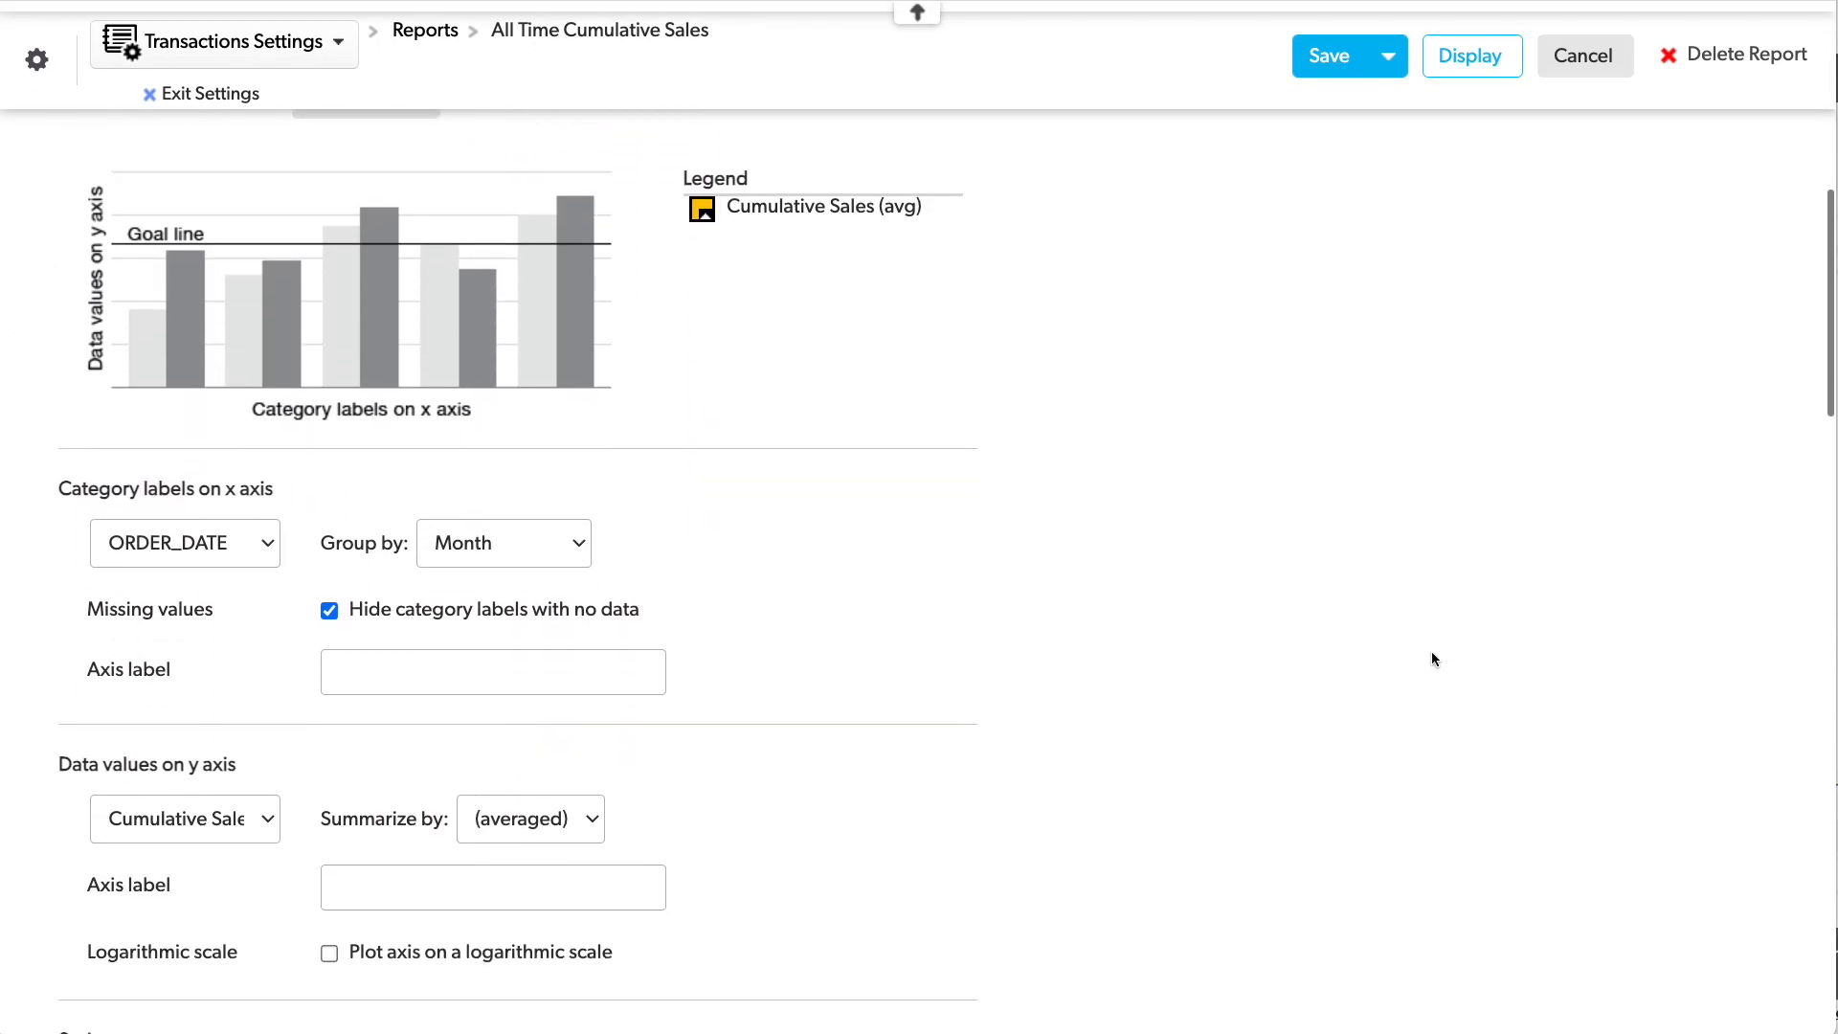
scroll(808, 764, down, 5)
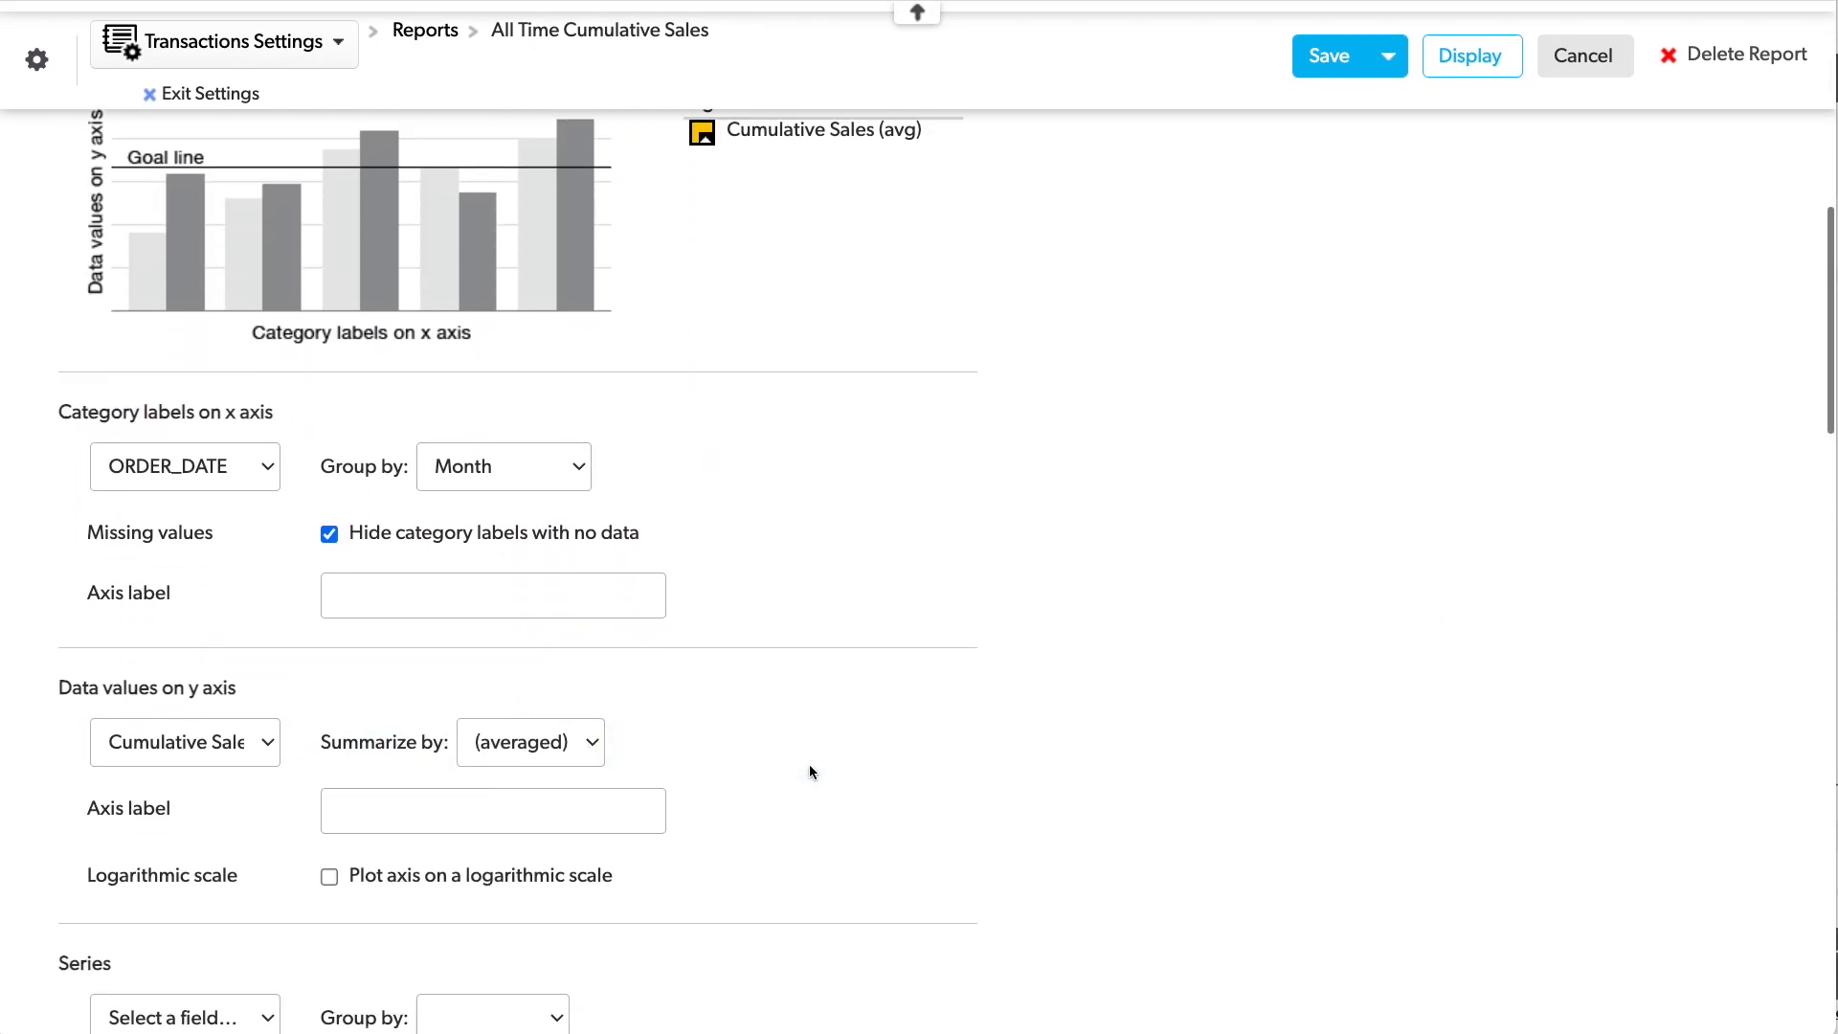
scroll(564, 393, up, 1)
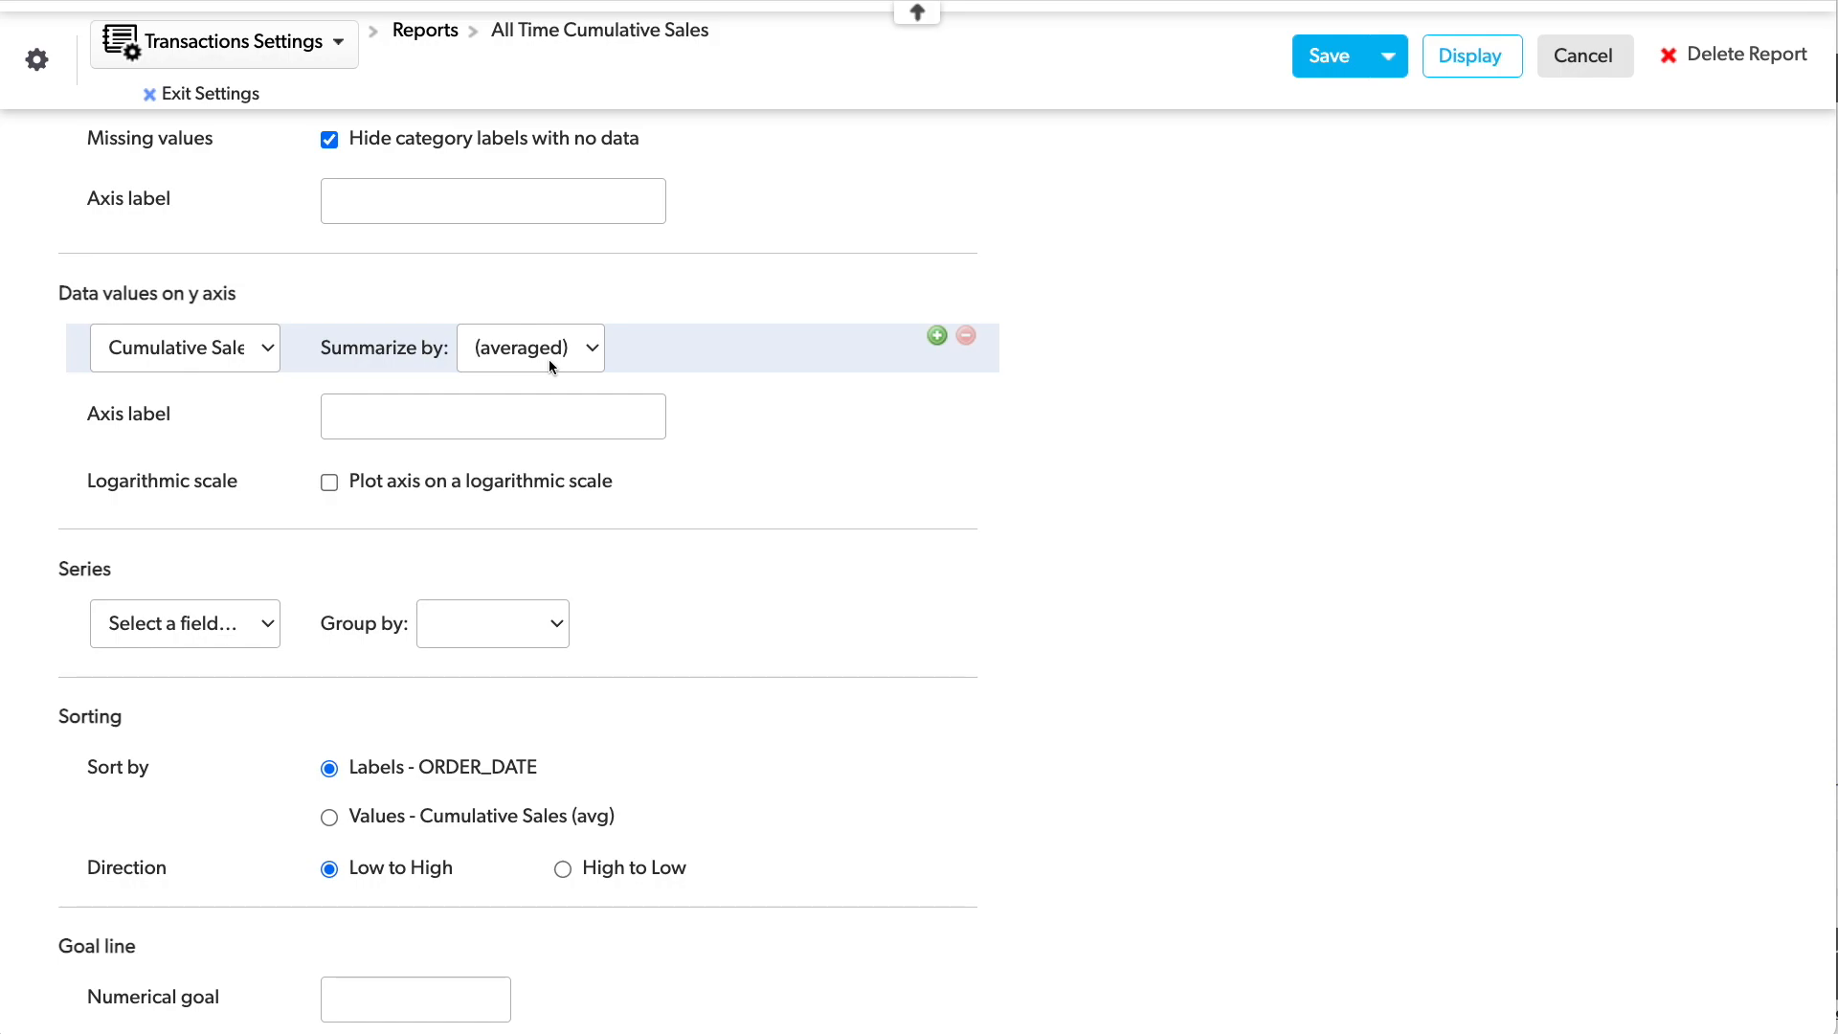
scroll(549, 359, down, 12)
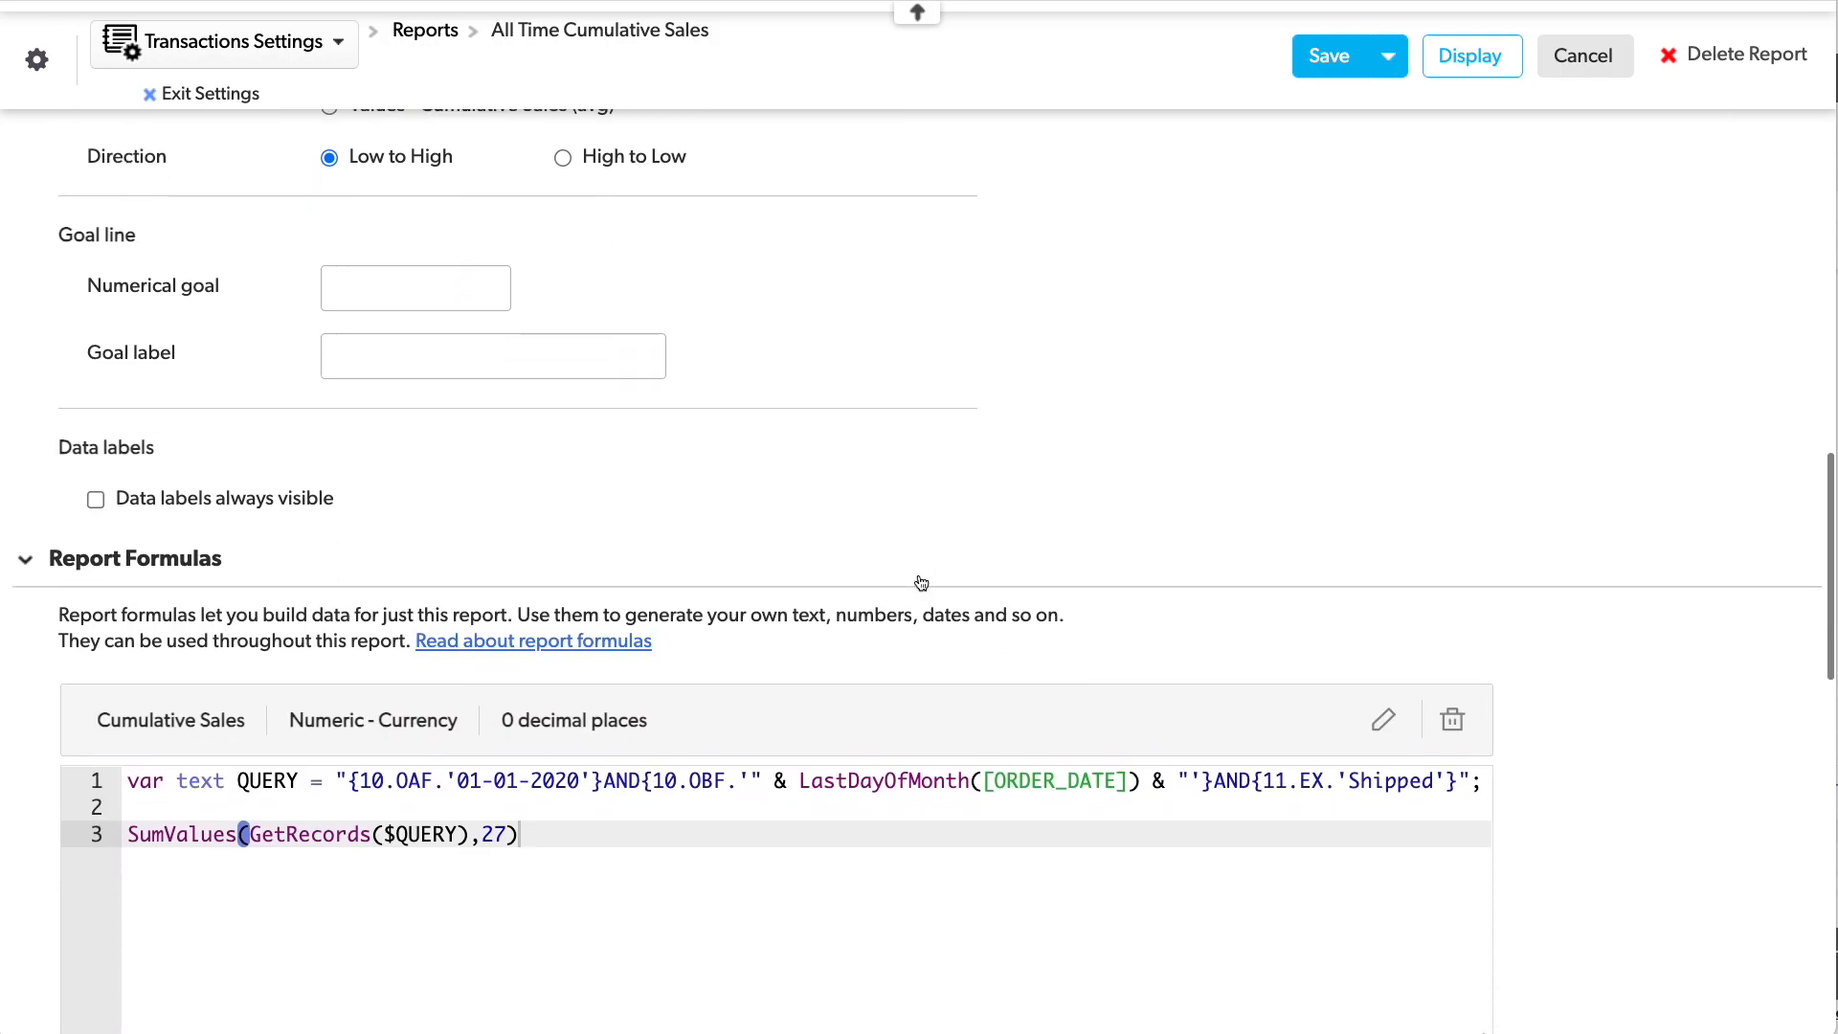
click(292, 681)
scroll(629, 593, down, 5)
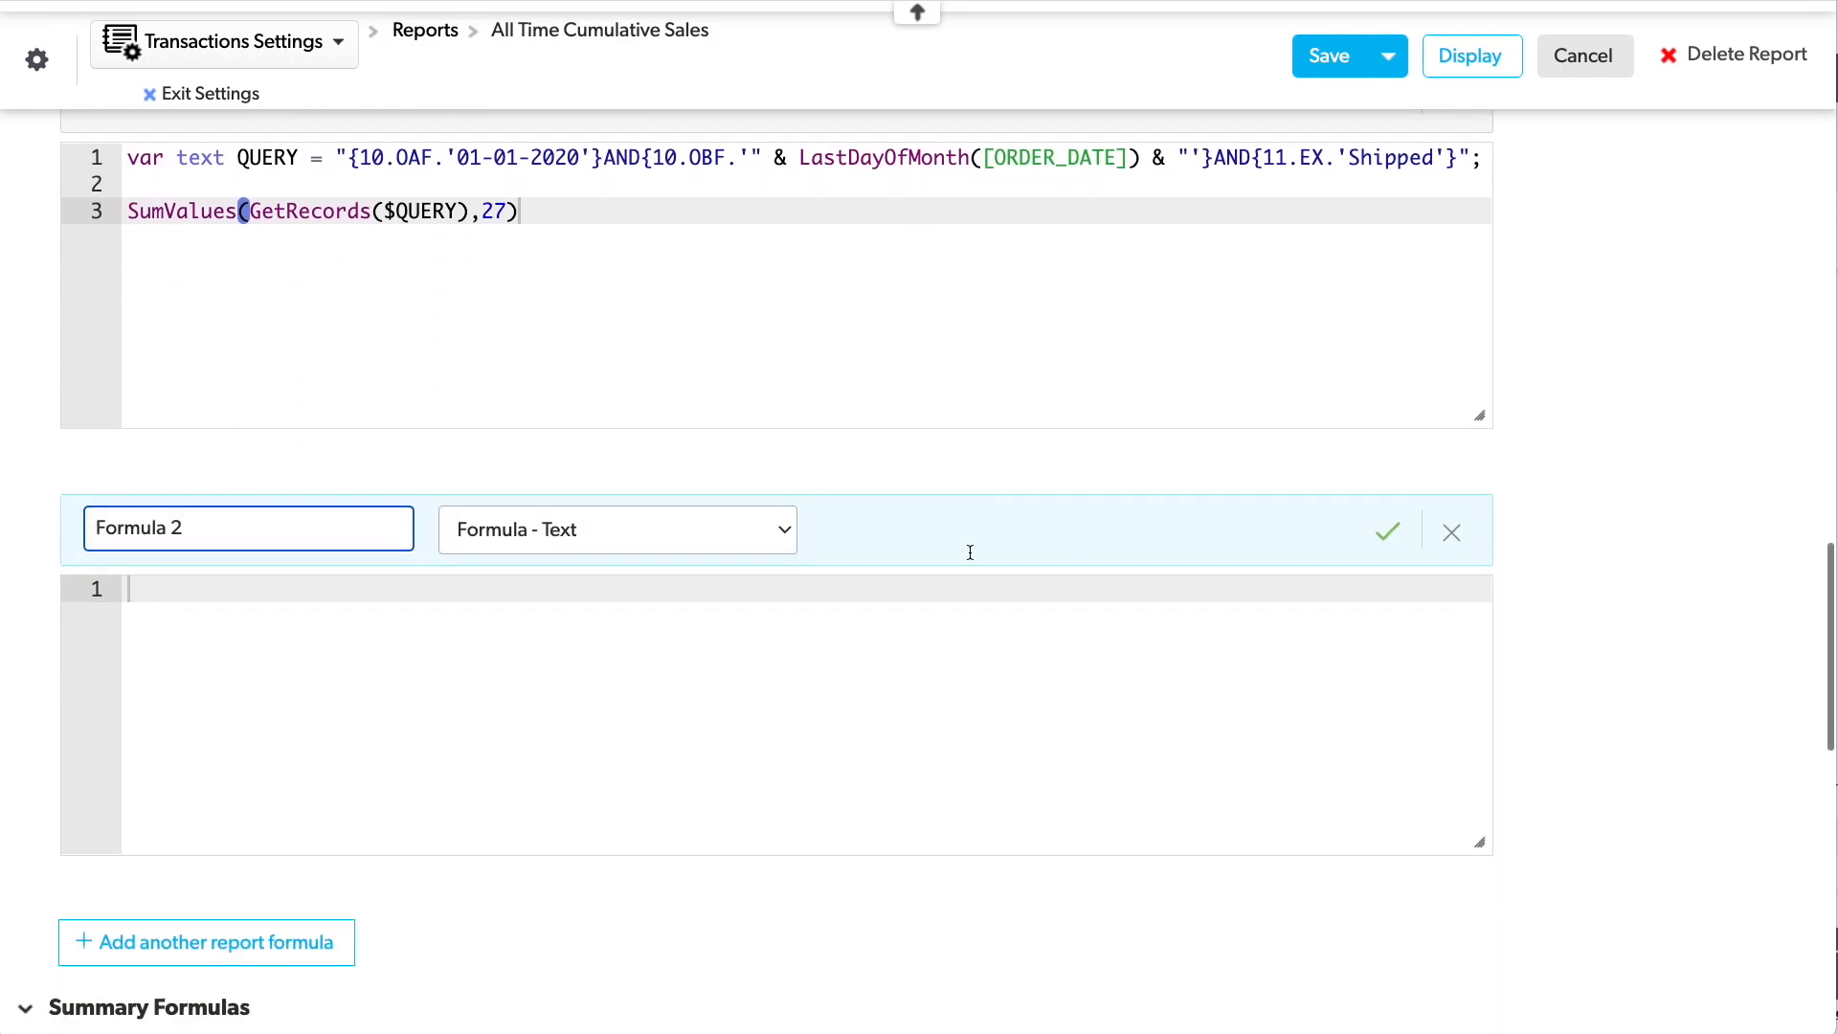
triple_click(267, 267)
text(Cumulative Sales (2))
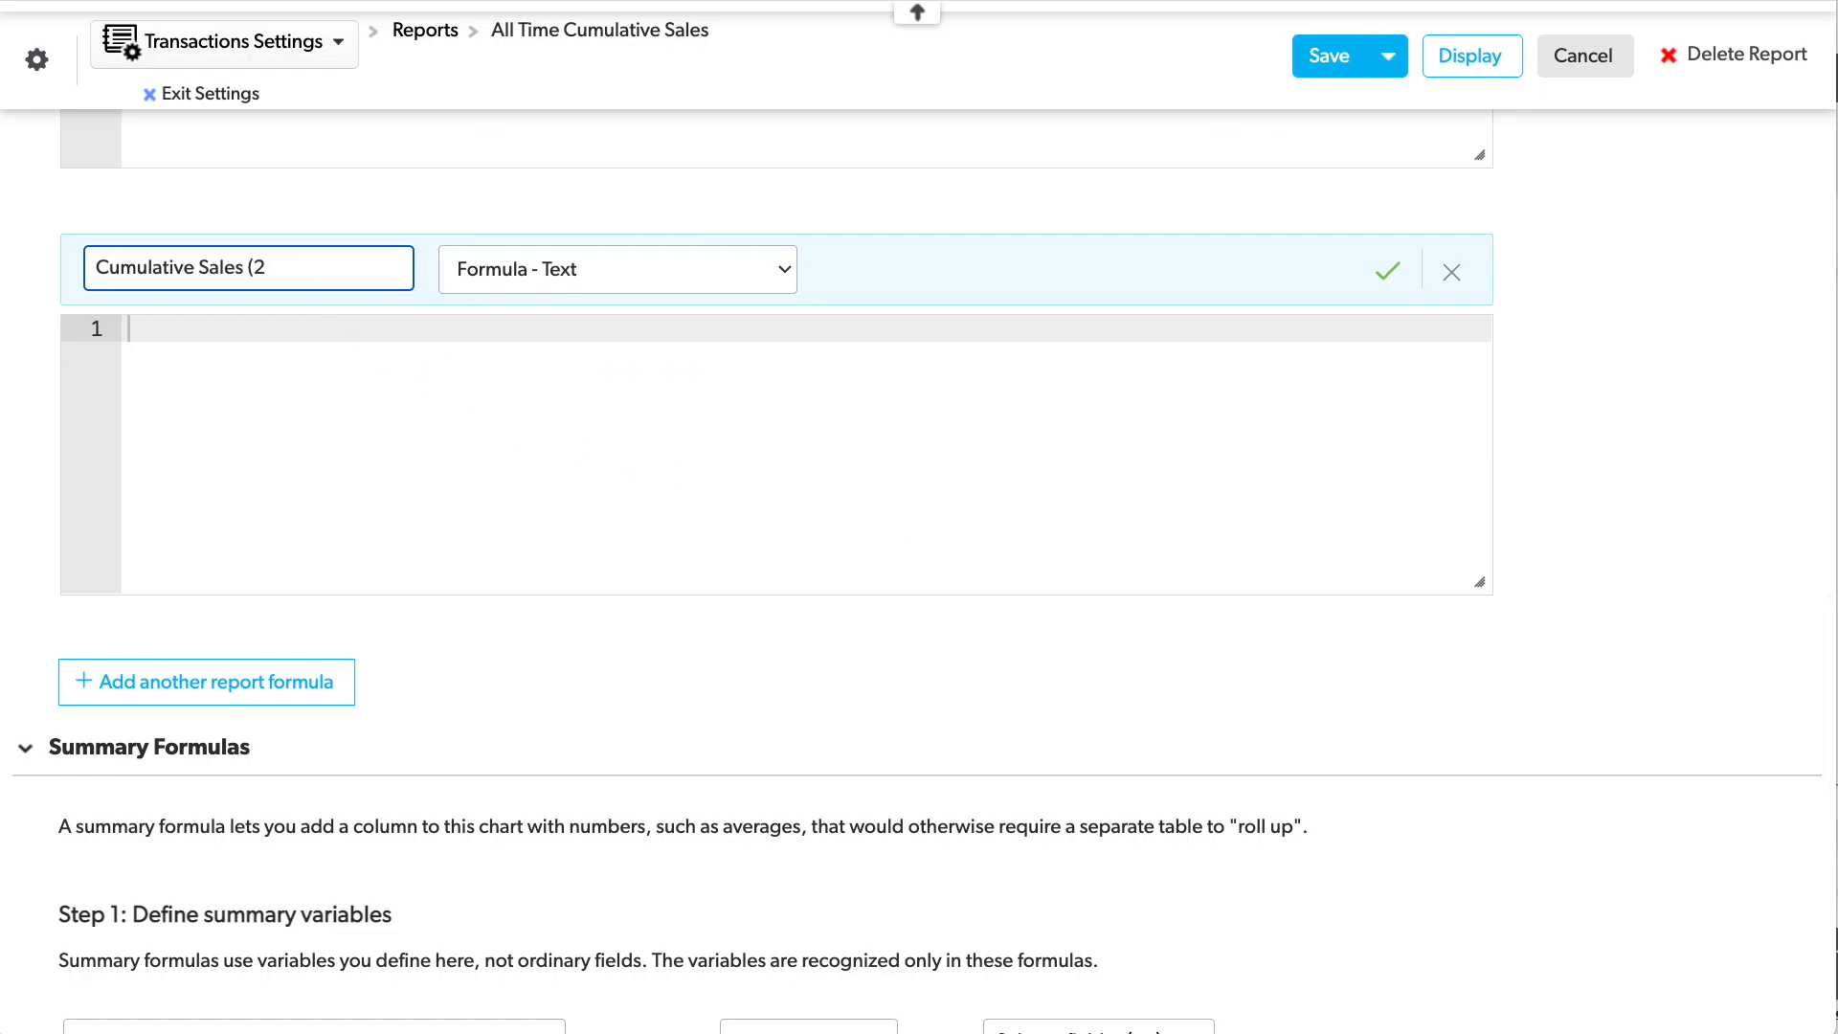
click(575, 272)
click(698, 364)
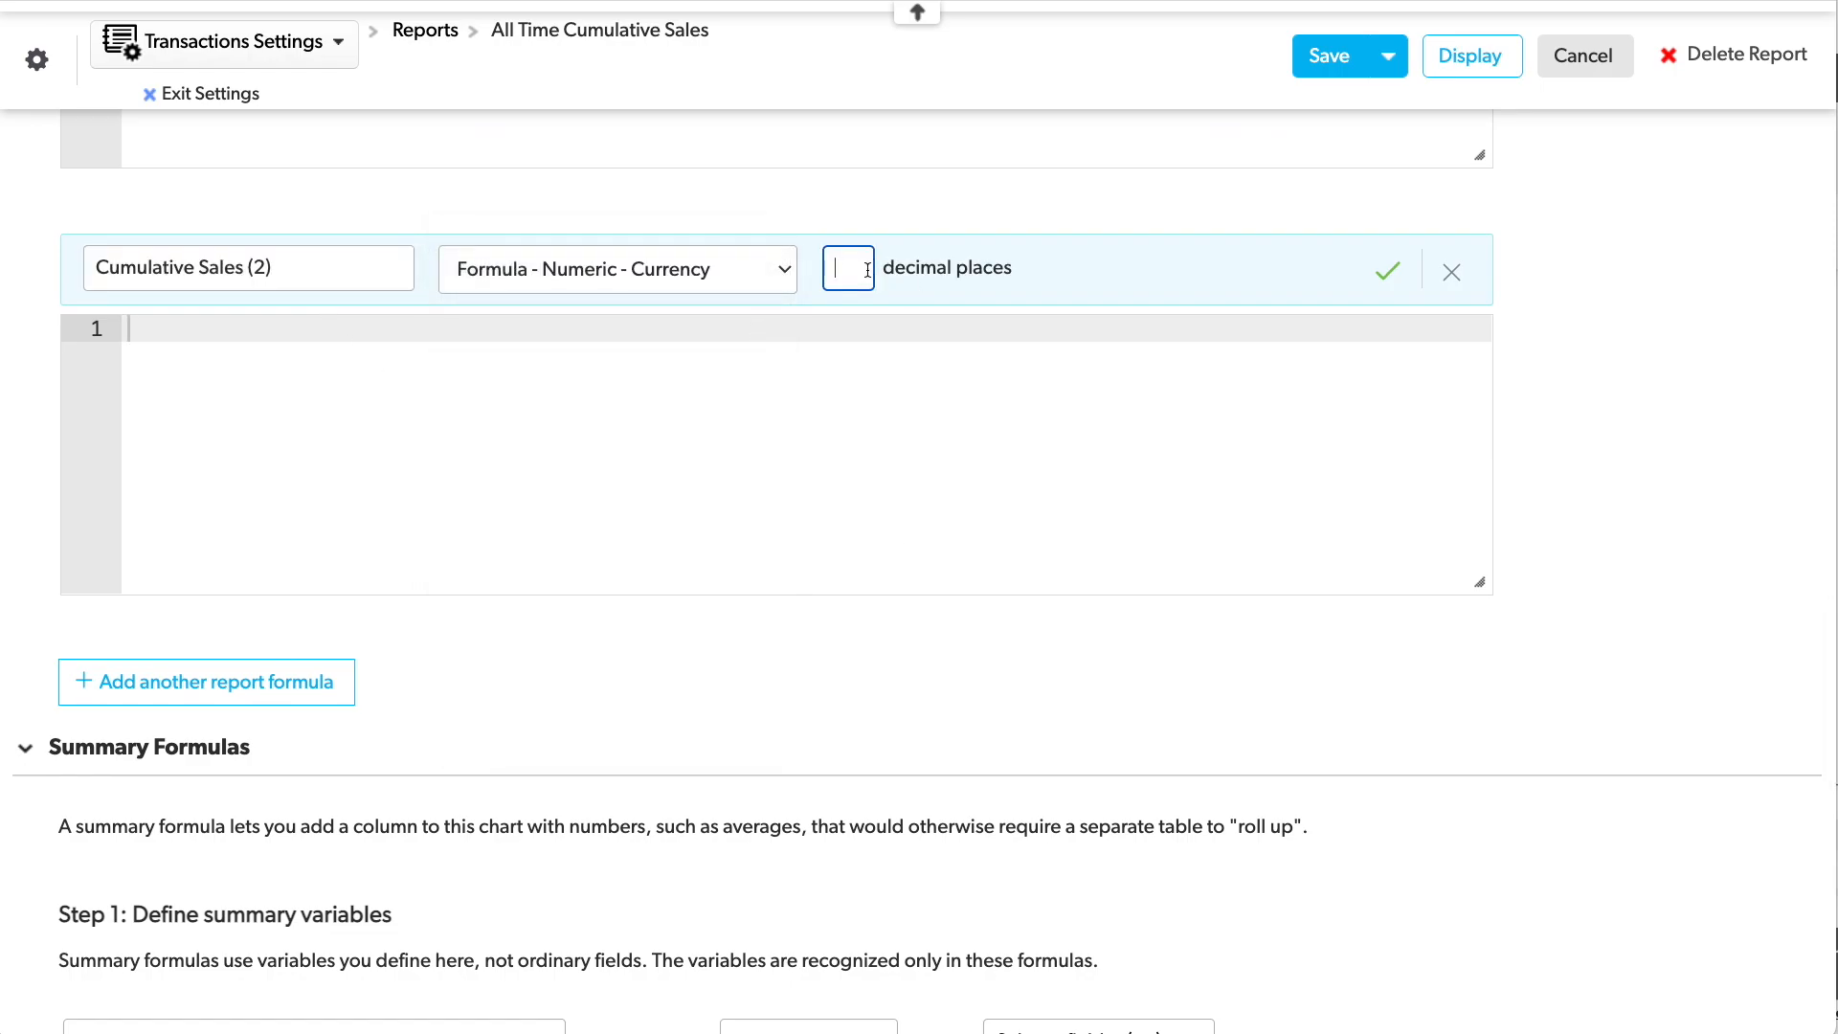
Write the Cumulative Sales (2) formula with QONE and QTWO queries, returning the QONE sum of field 27 when QTWO has one record, otherwise 0.
click(903, 392)
text(var text QONE = "{10.OAF.'01-01-2020'}AND{10.OBF.'" & LastDayOfMonth([ORDER_DATE]) & "'}AND{11.EX.'Shipped'}"; var text QTWO = "{10.OAF.'" & FirstDayOfMonth([ORDER_DATE]) & "'}AND{10.OBF.'" & LastDayOfMonth([ORDER_DATE]) & "'}AND{3.GTE.'" & [Record ID#] & "'}AND{11.EX.'Shipped'}";  If(Nz(Size(GetRecords($QTWO)),0)=1, SumValues(GetRecords($QONE),27),0))
click(1387, 272)
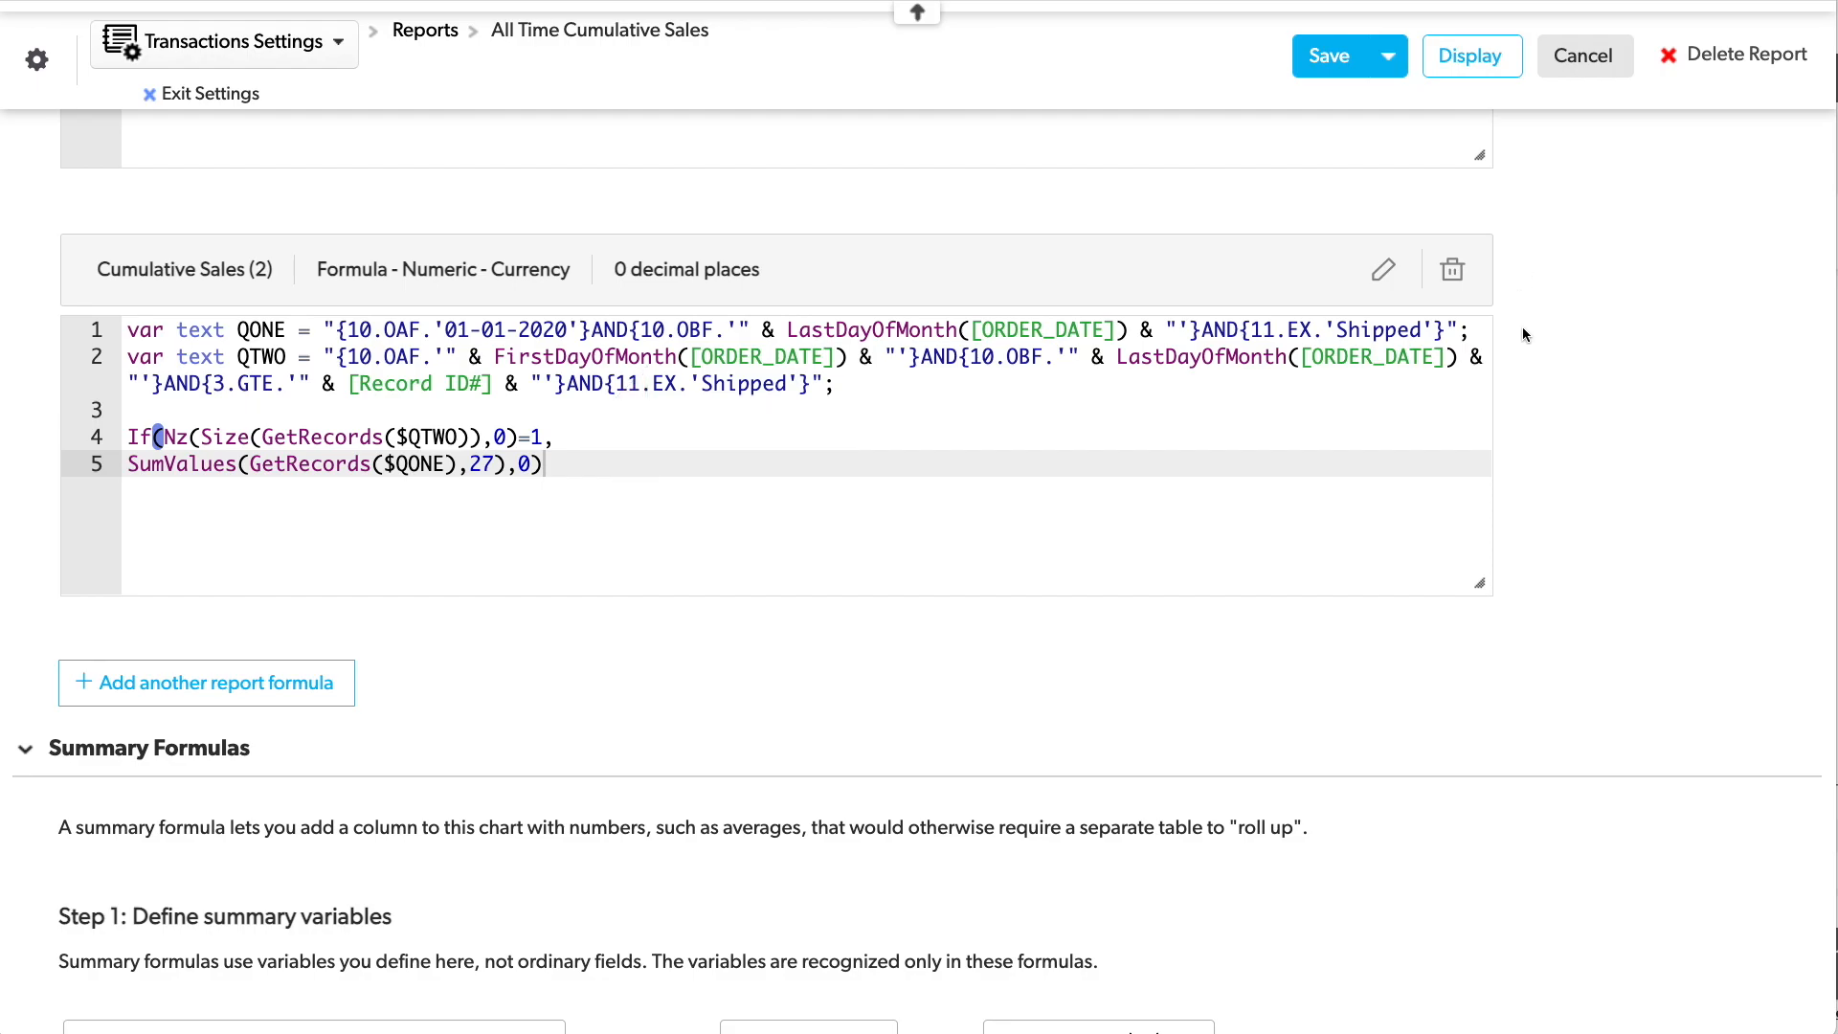
Use Cumulative Sales (2) for the data values on the y axis and summarize it as summed.
scroll(1505, 389, up, 10)
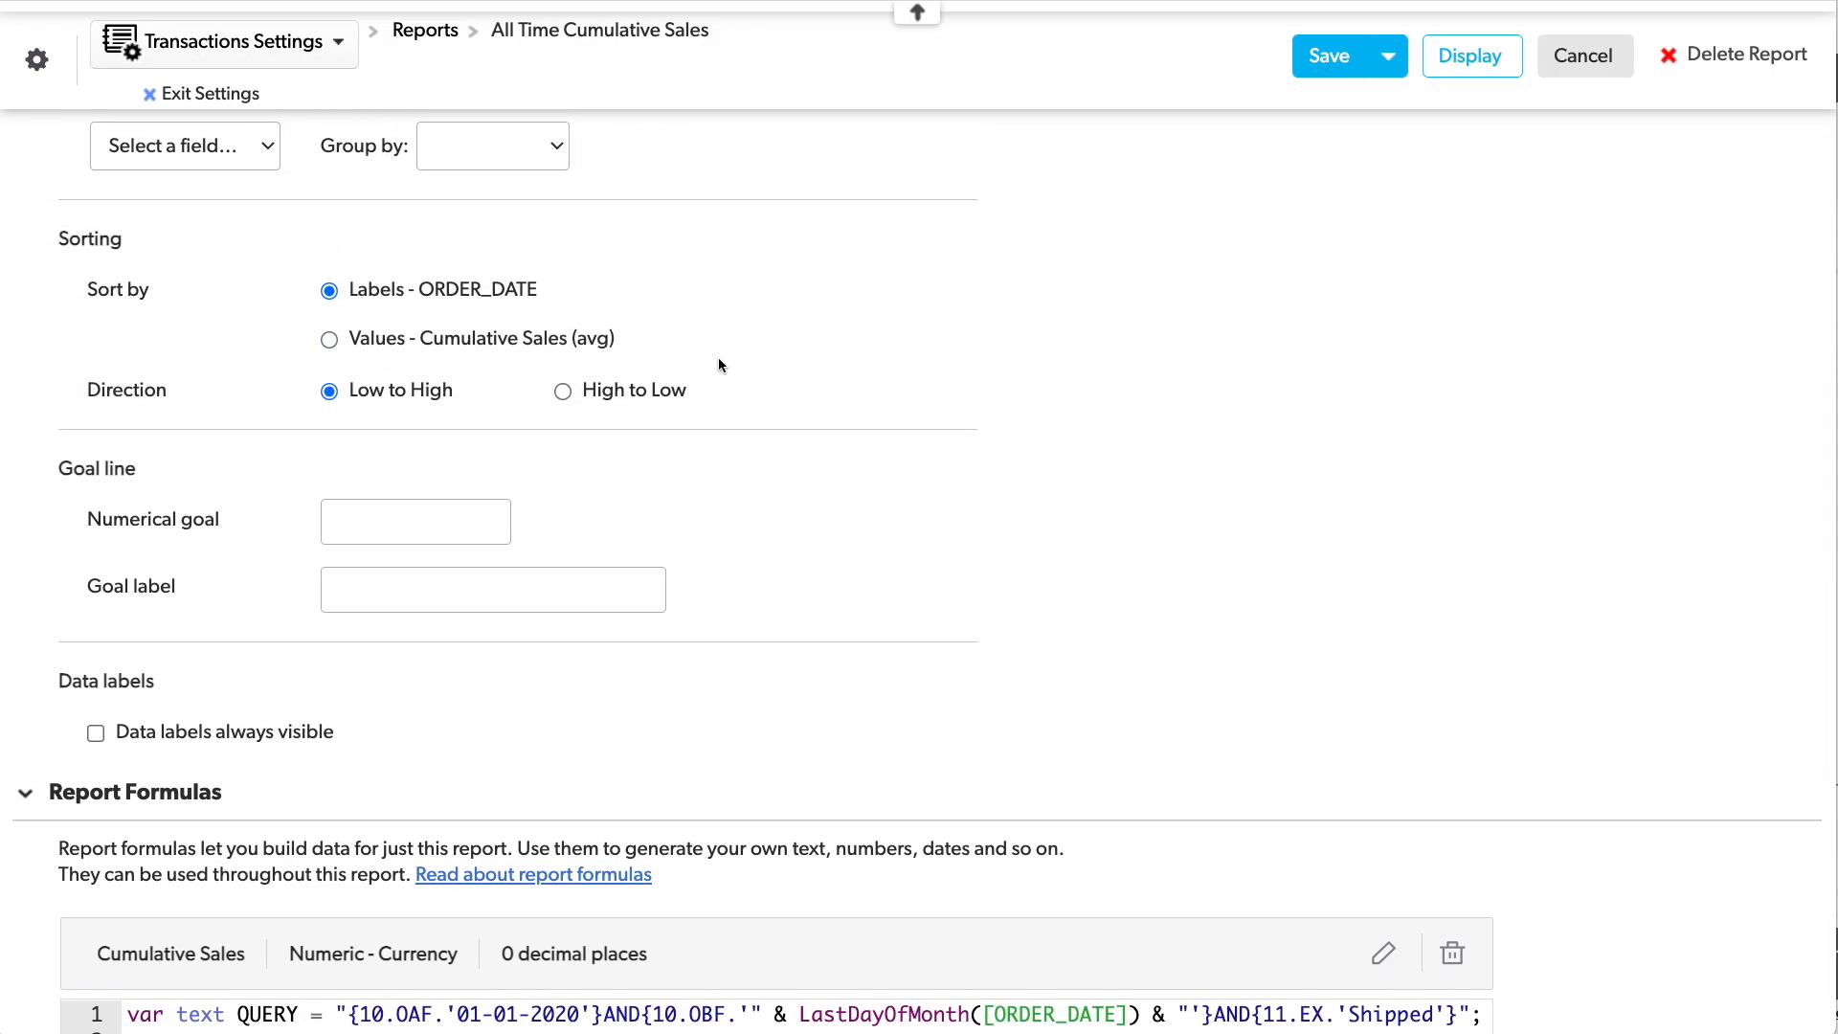
scroll(689, 357, down, 3)
scroll(1181, 451, up, 8)
click(235, 281)
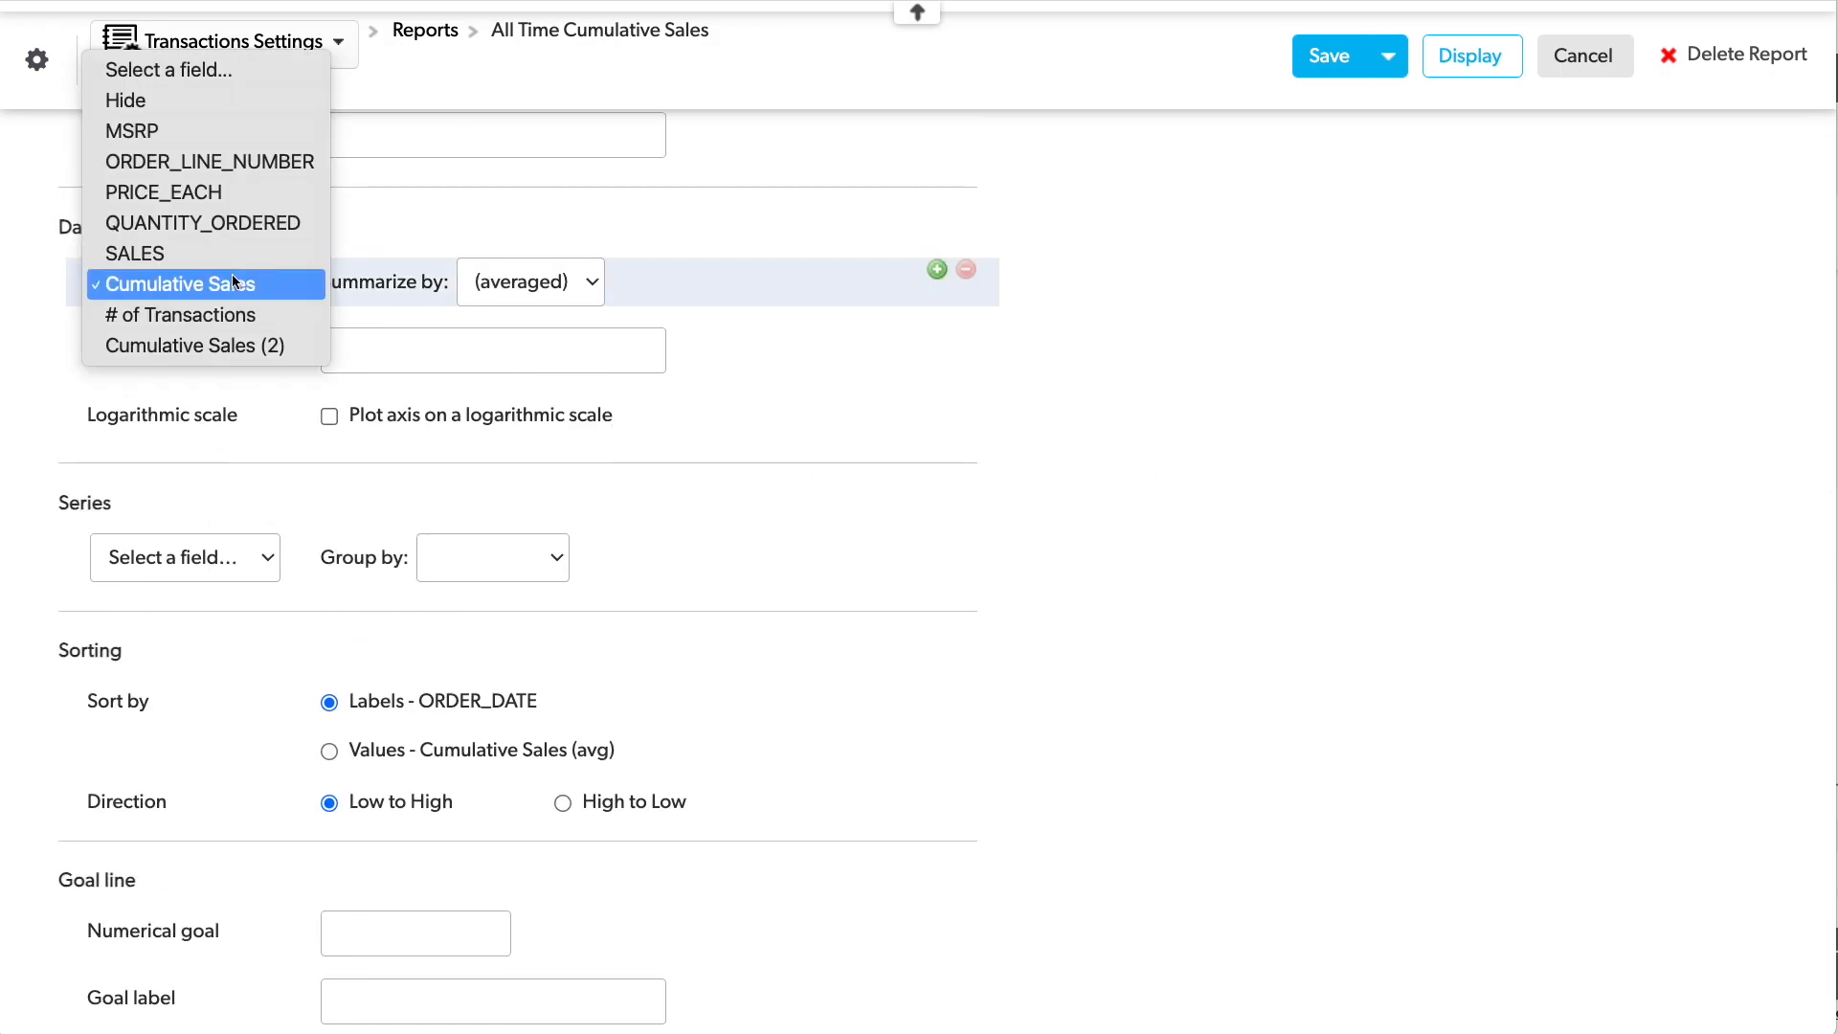
click(251, 345)
scroll(872, 434, up, 3)
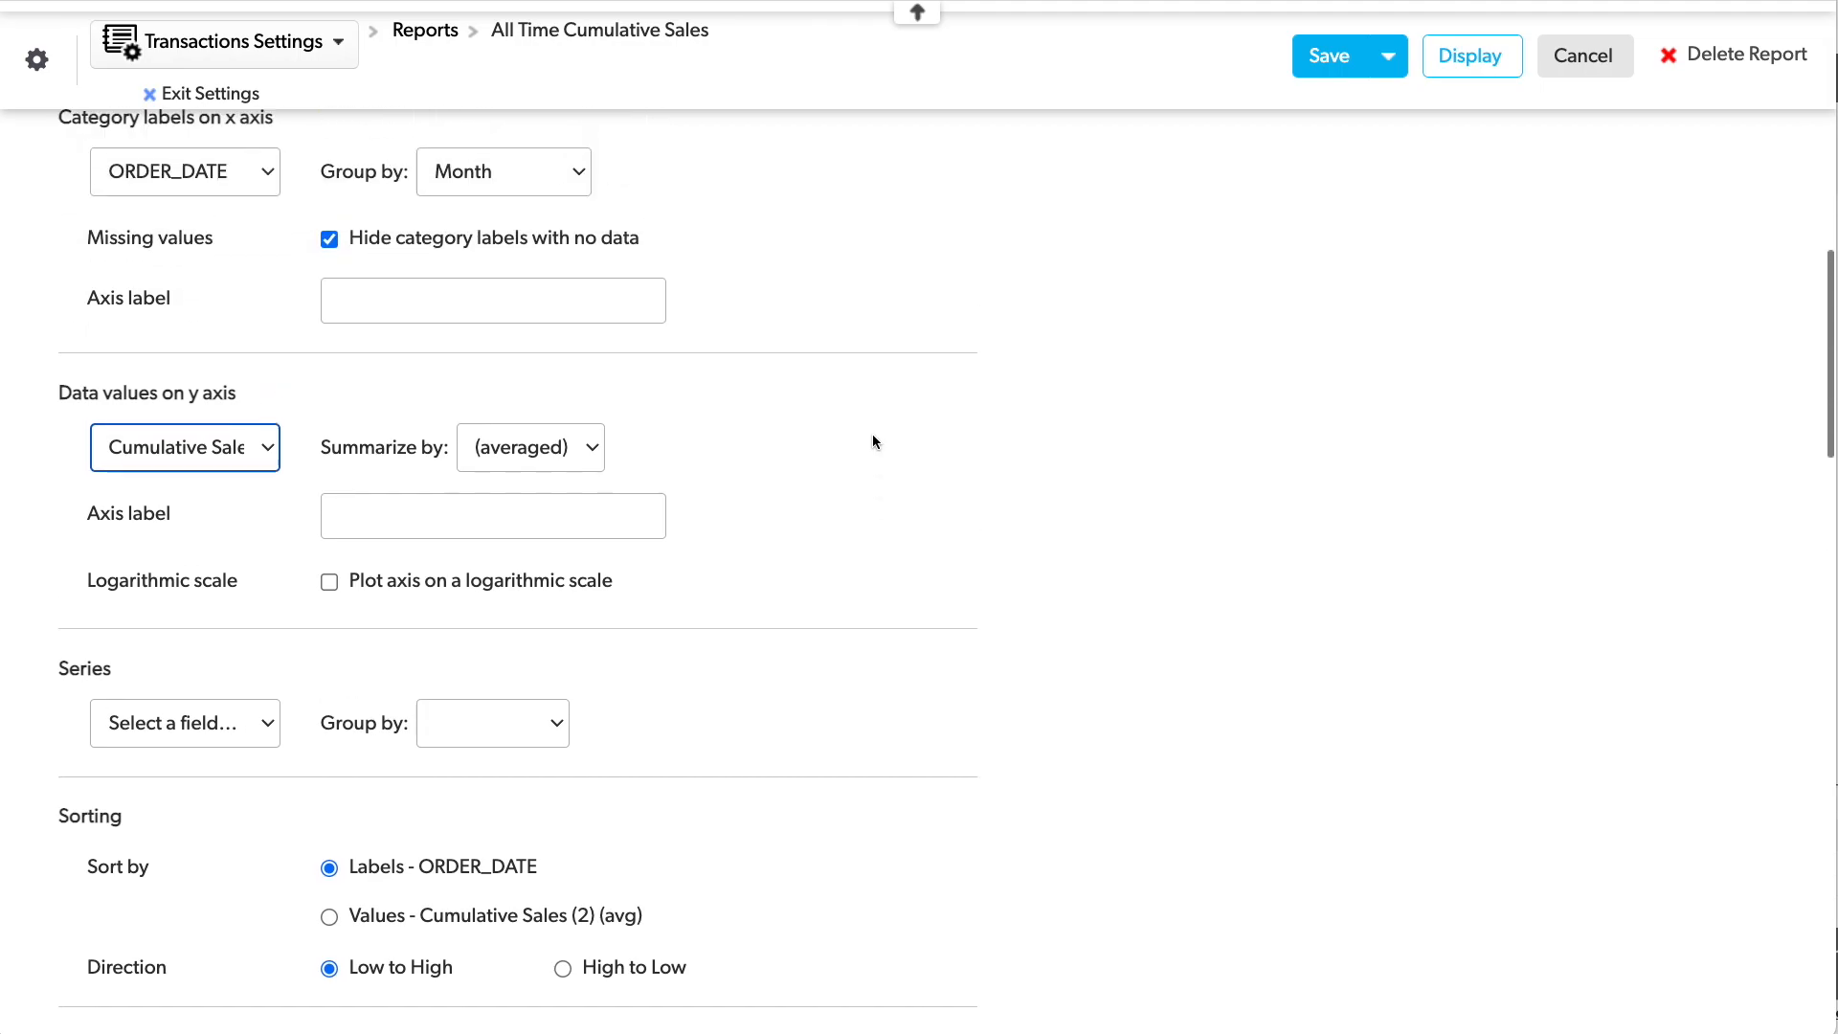
click(559, 512)
click(516, 482)
Set the legend color of Cumulative Sales (2) to yellow and save the report to display the chart.
scroll(1088, 524, up, 6)
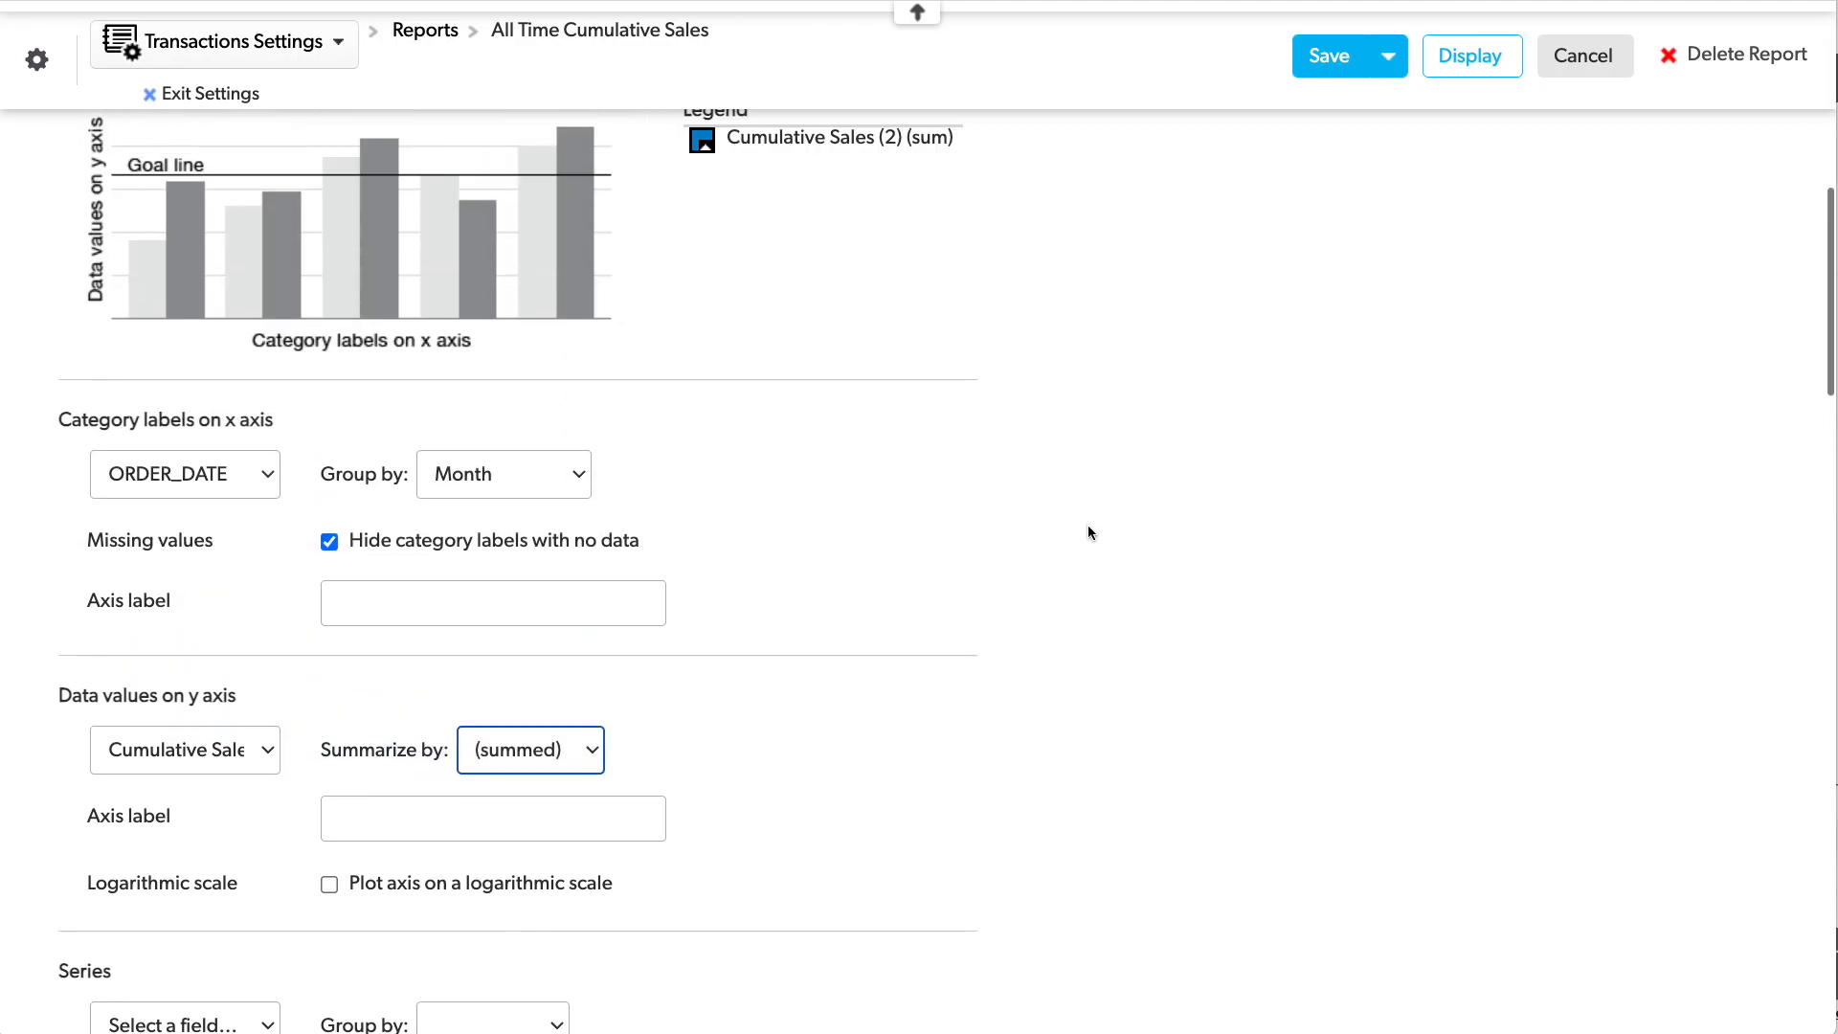
click(700, 568)
click(1328, 596)
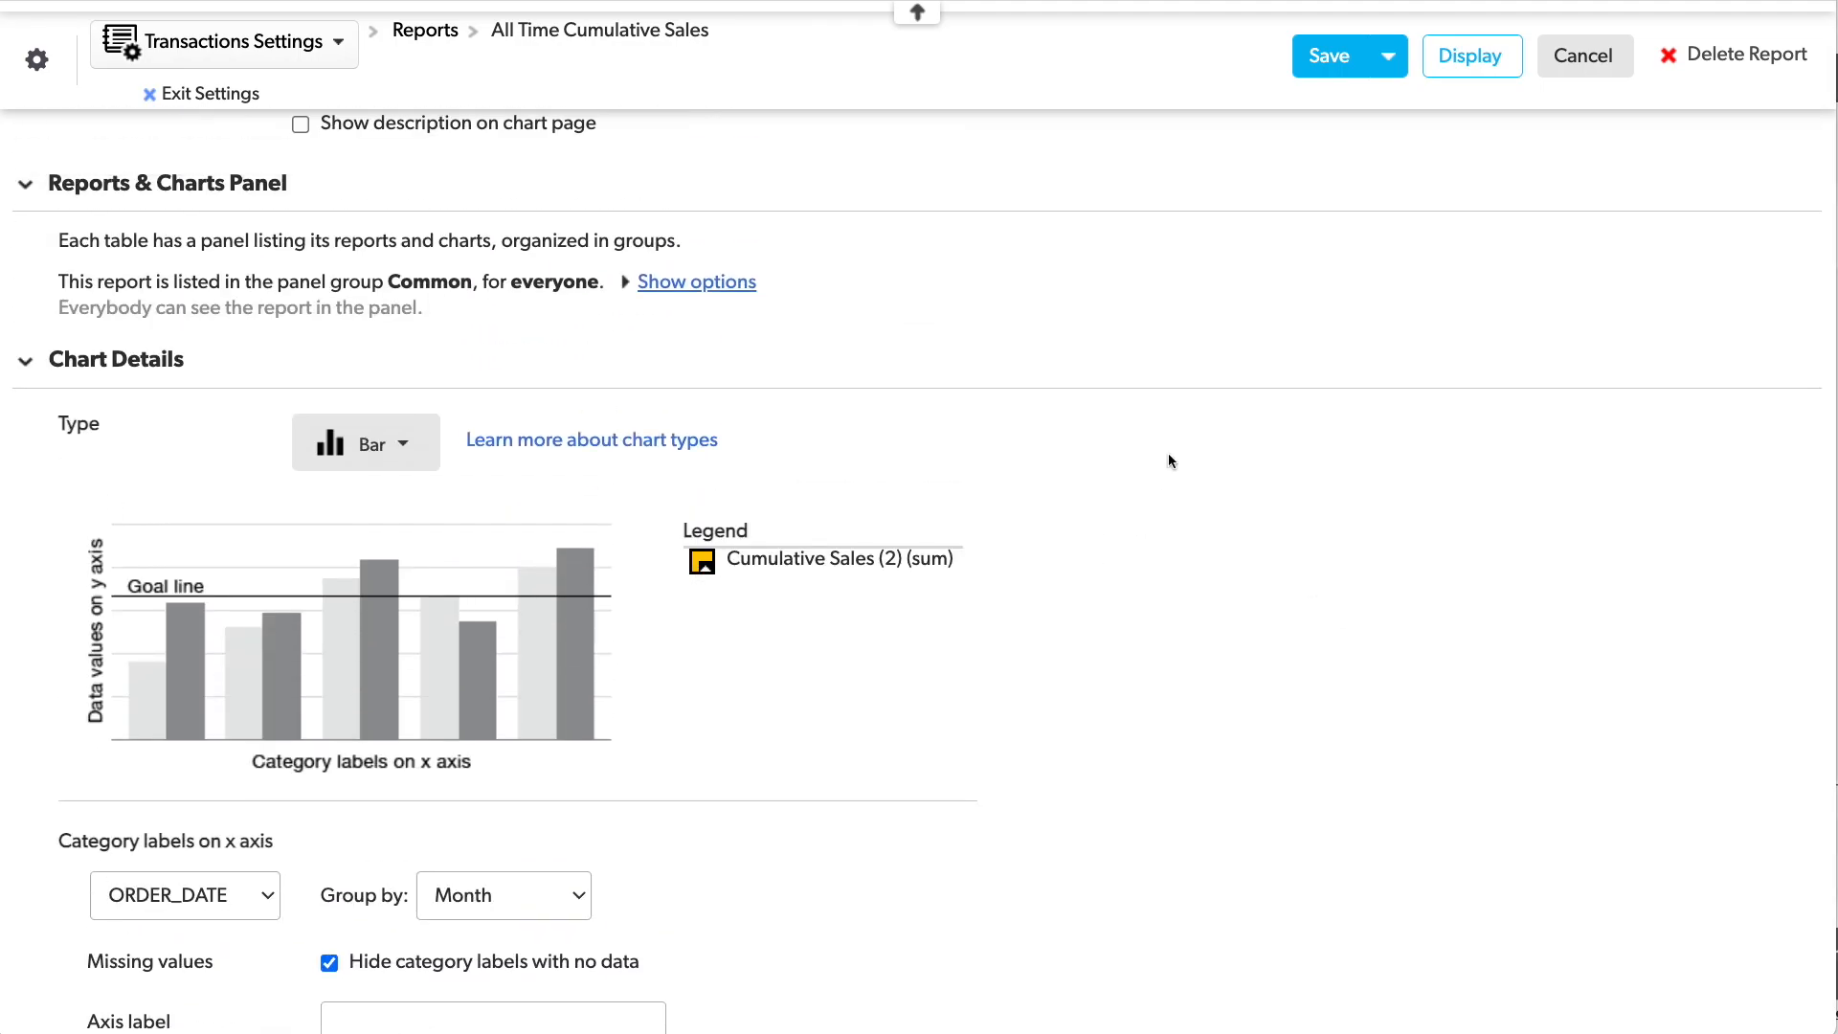
click(1325, 73)
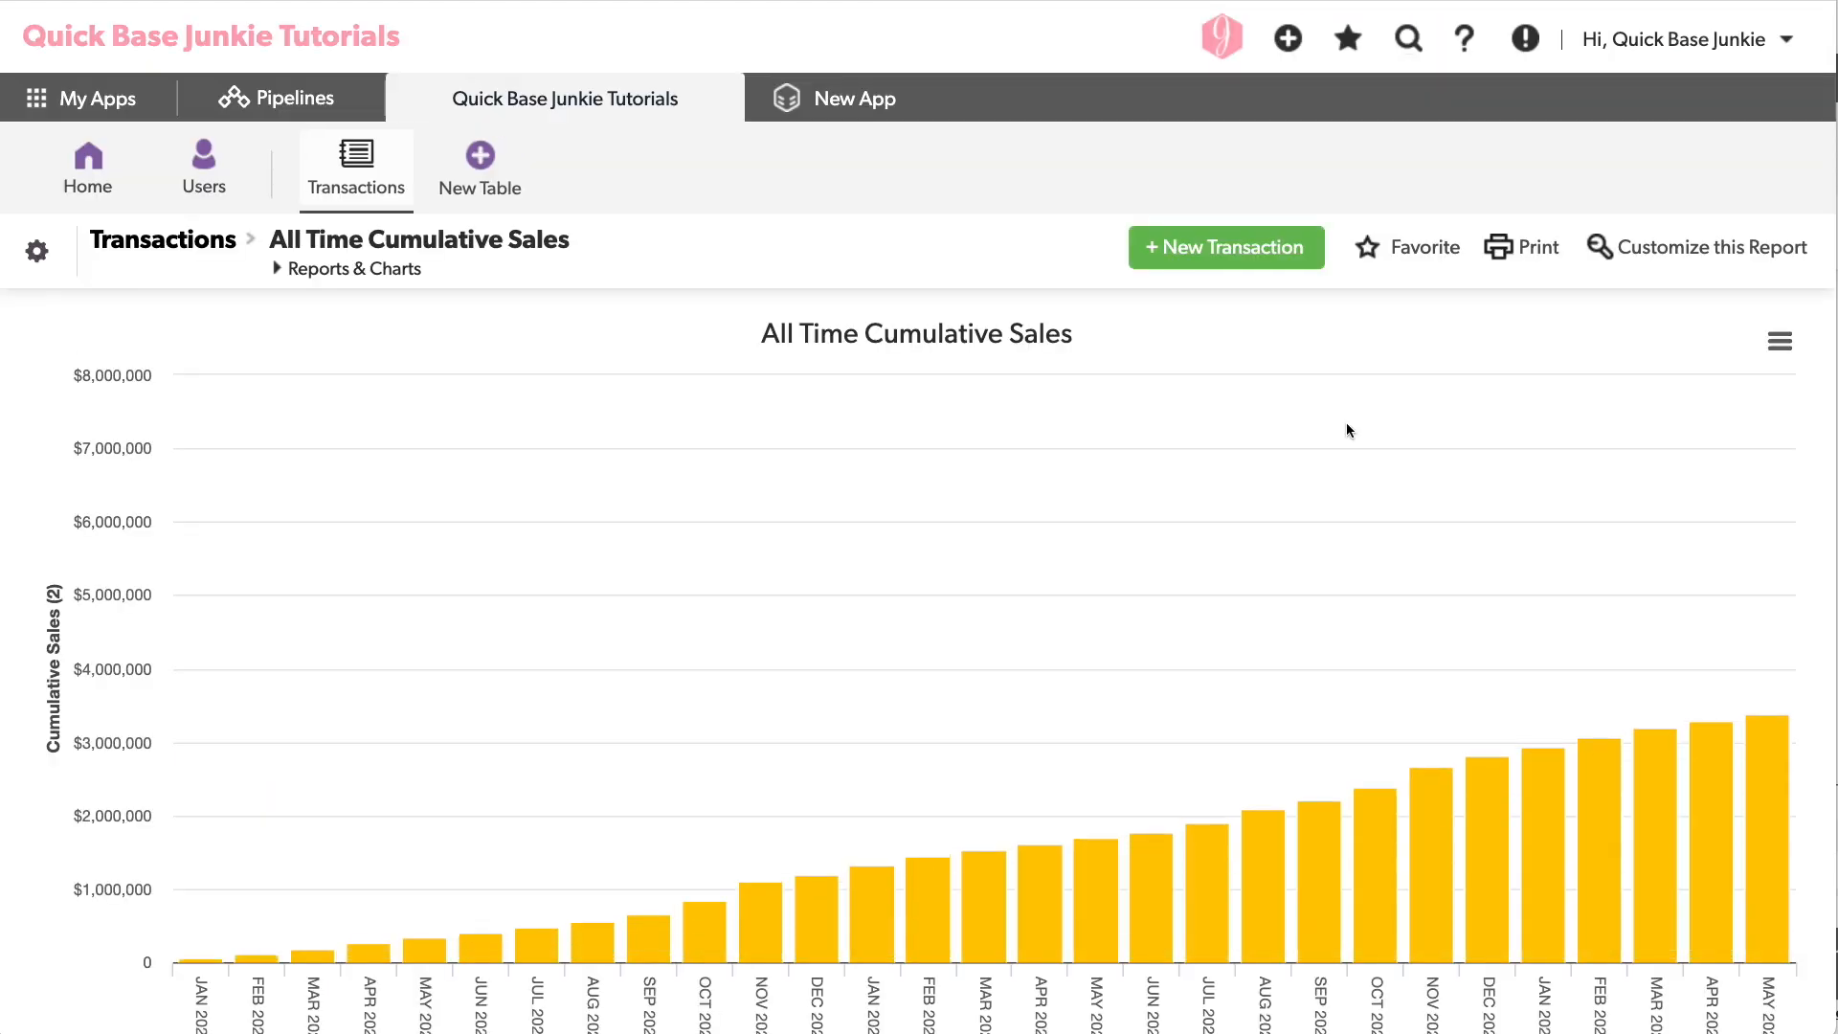
Check the last month's bar and compare the Cumulative Sales and Cumulative Sales (2) columns in its drilldown records.
mouse_move(1753, 548)
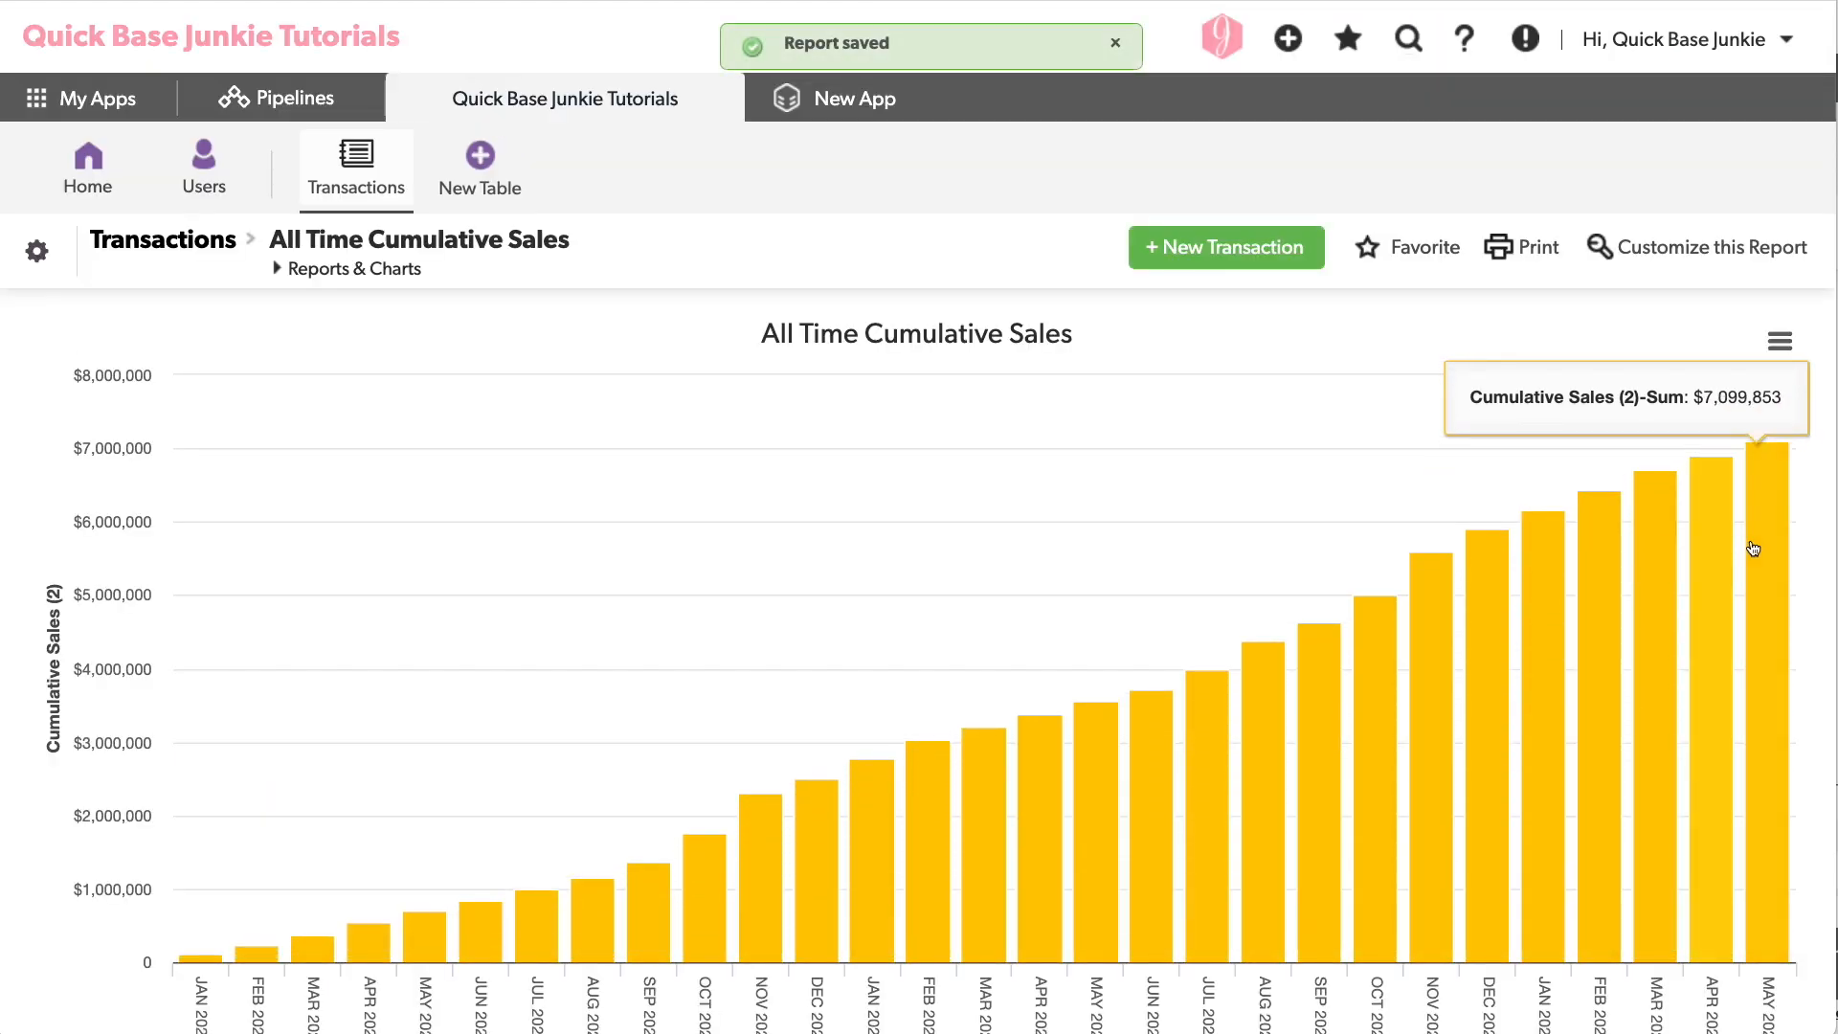
click(1773, 538)
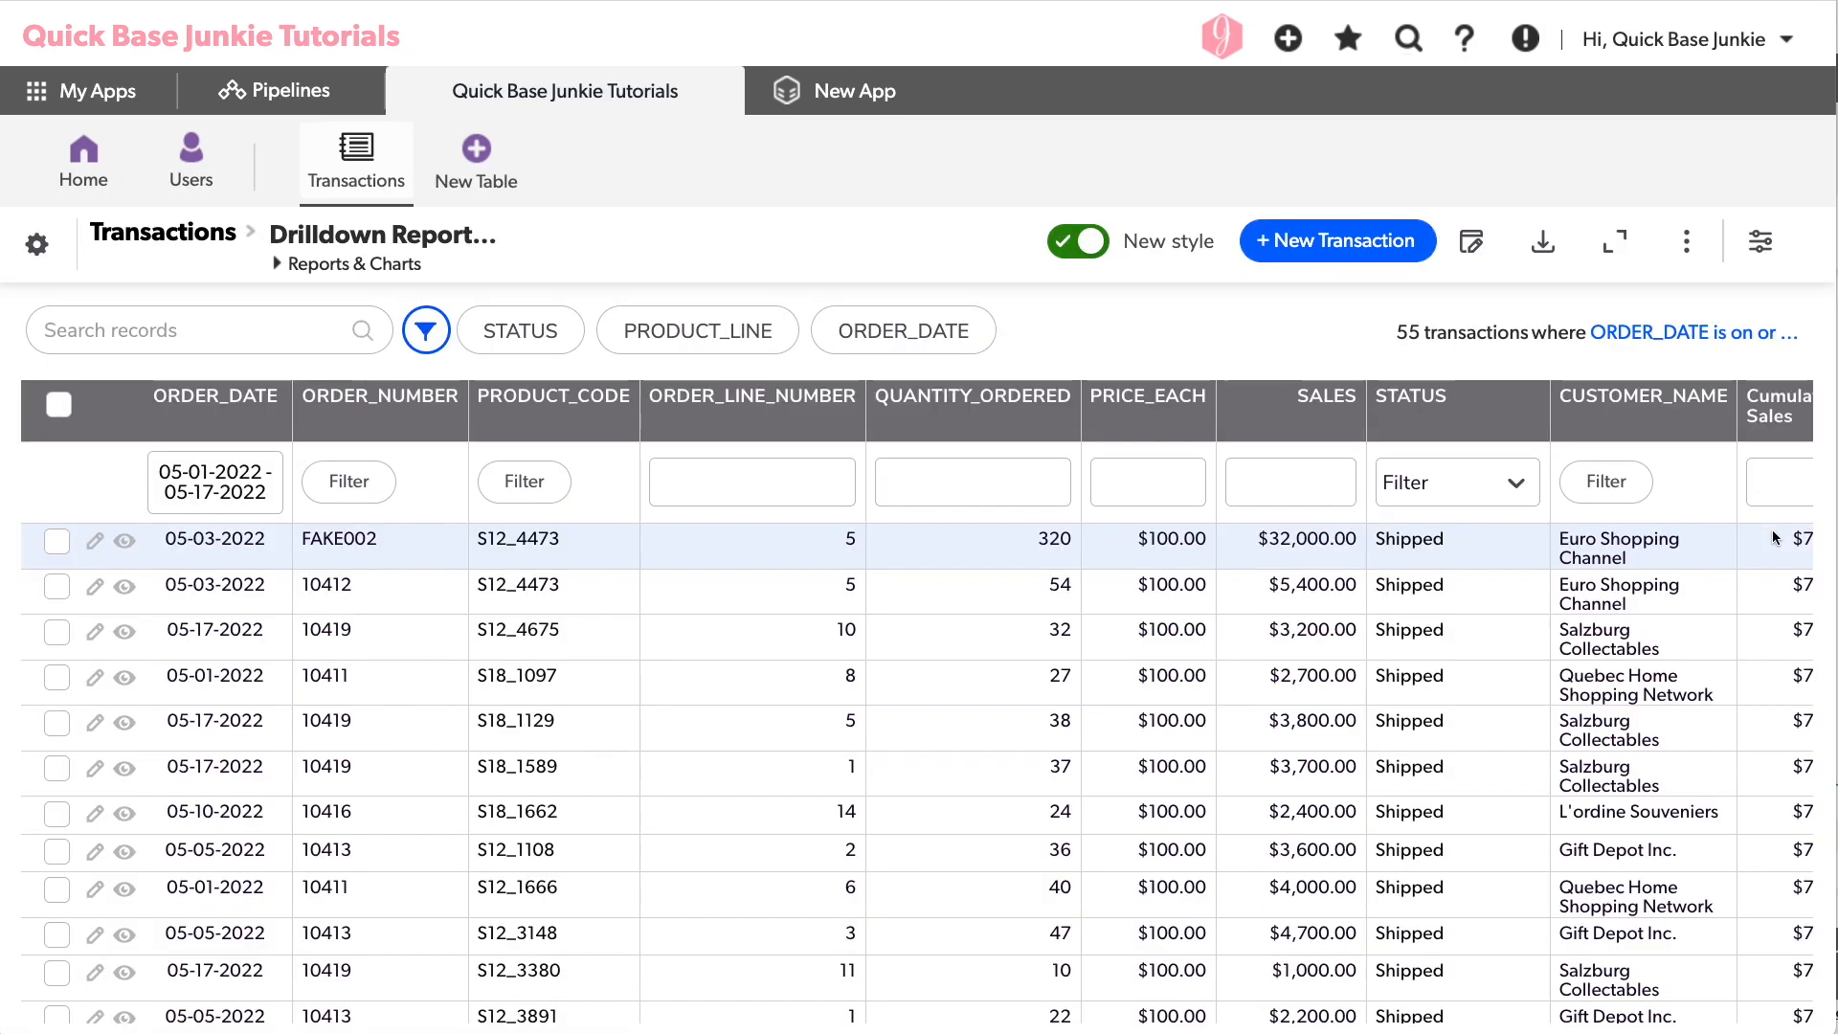
scroll(1442, 601, right, 1)
scroll(1442, 606, right, 2)
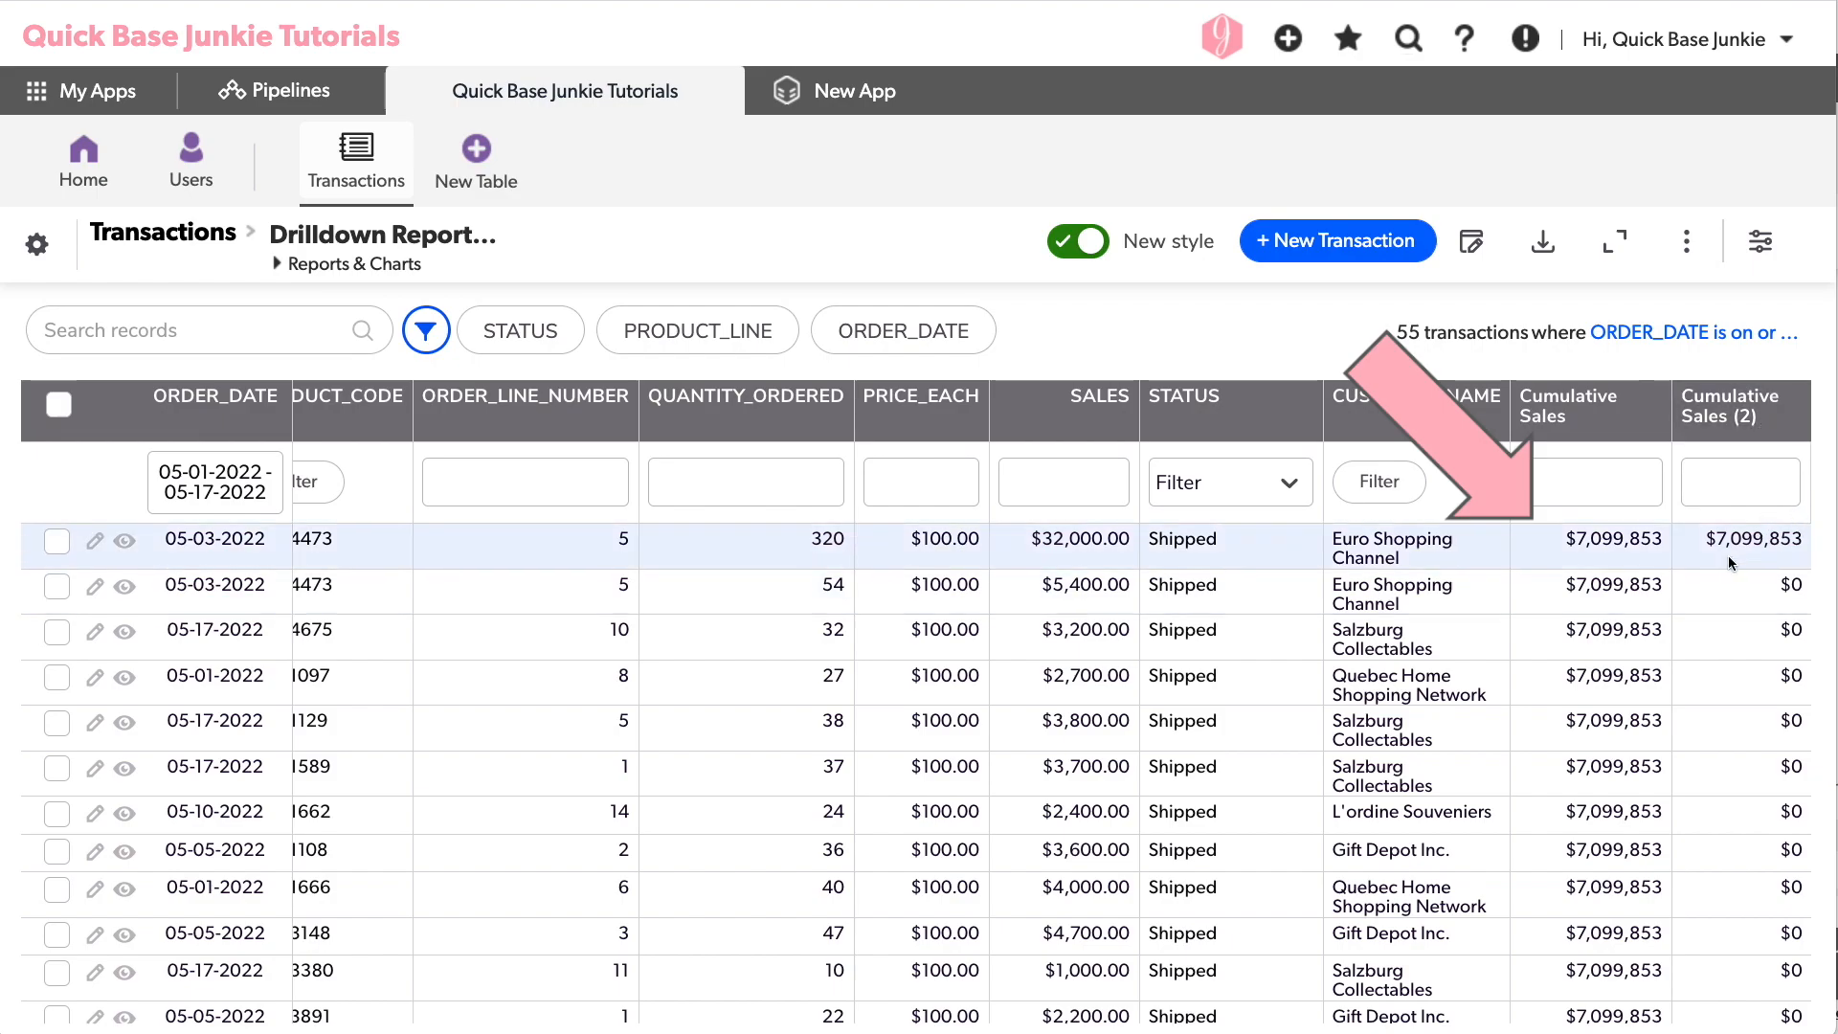
drag(1711, 544, 1809, 542)
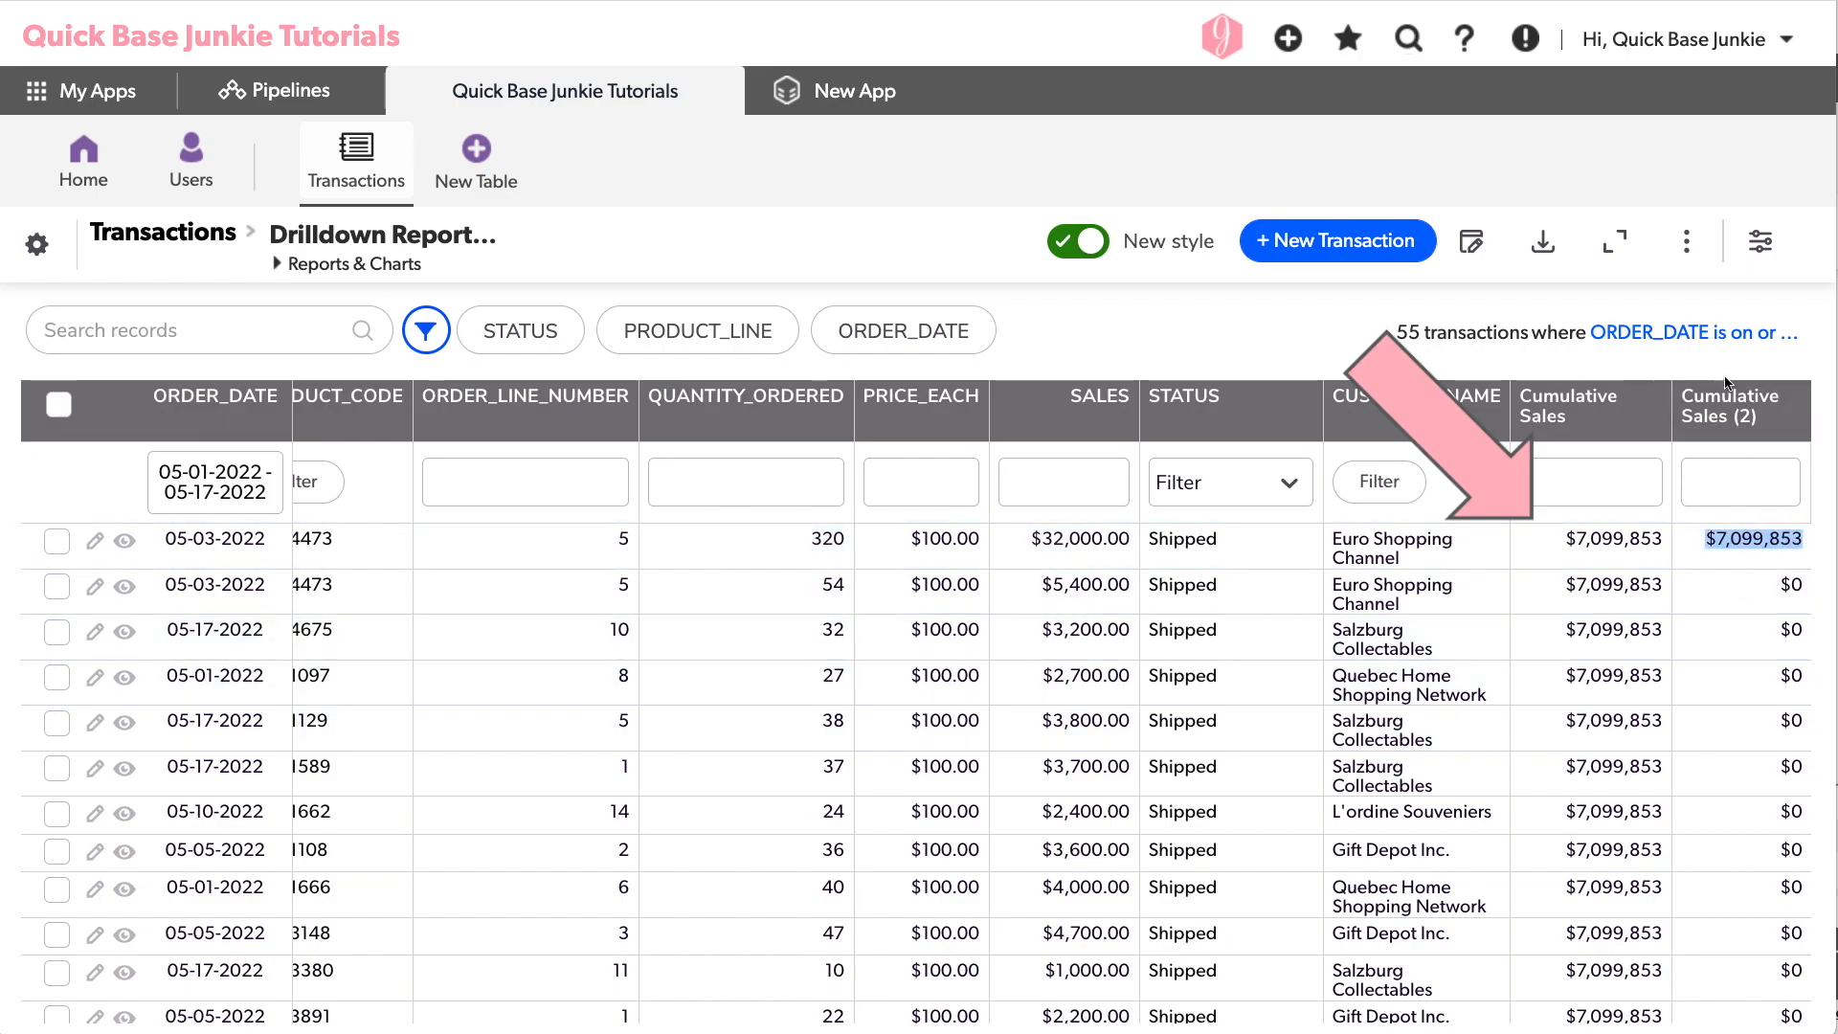
scroll(1618, 703, down, 8)
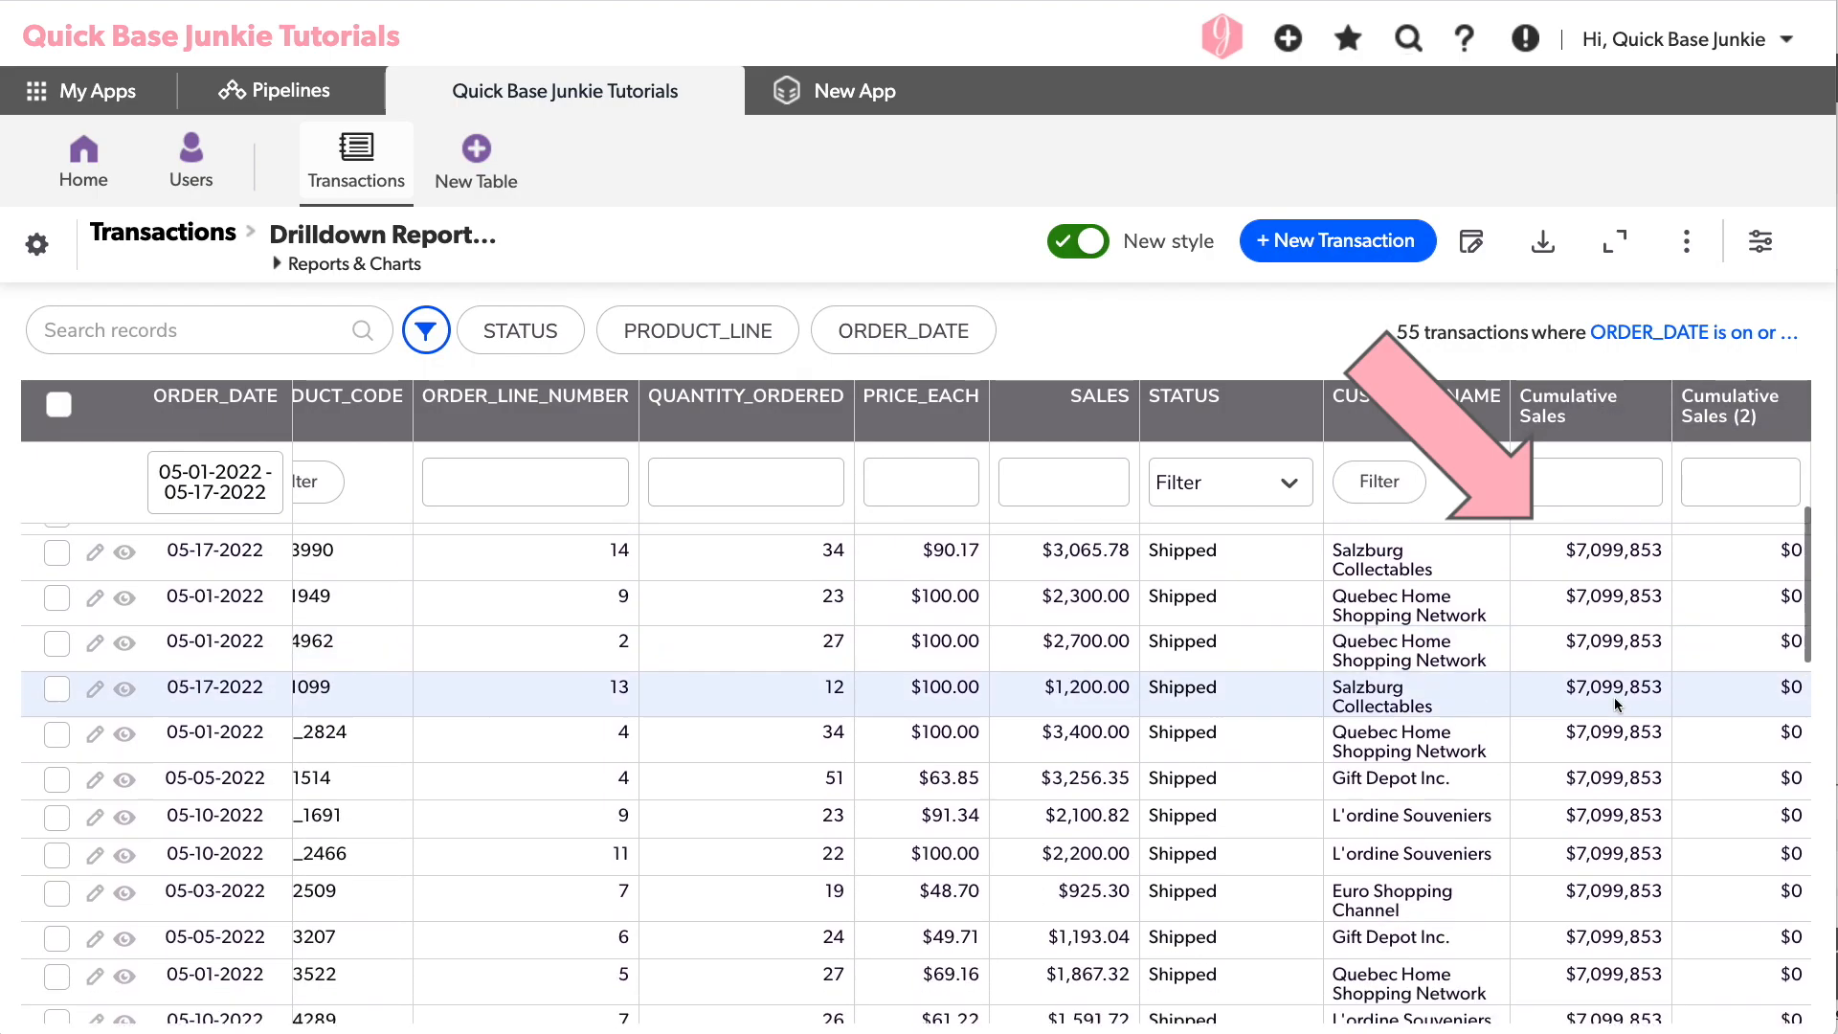
scroll(1617, 704, up, 10)
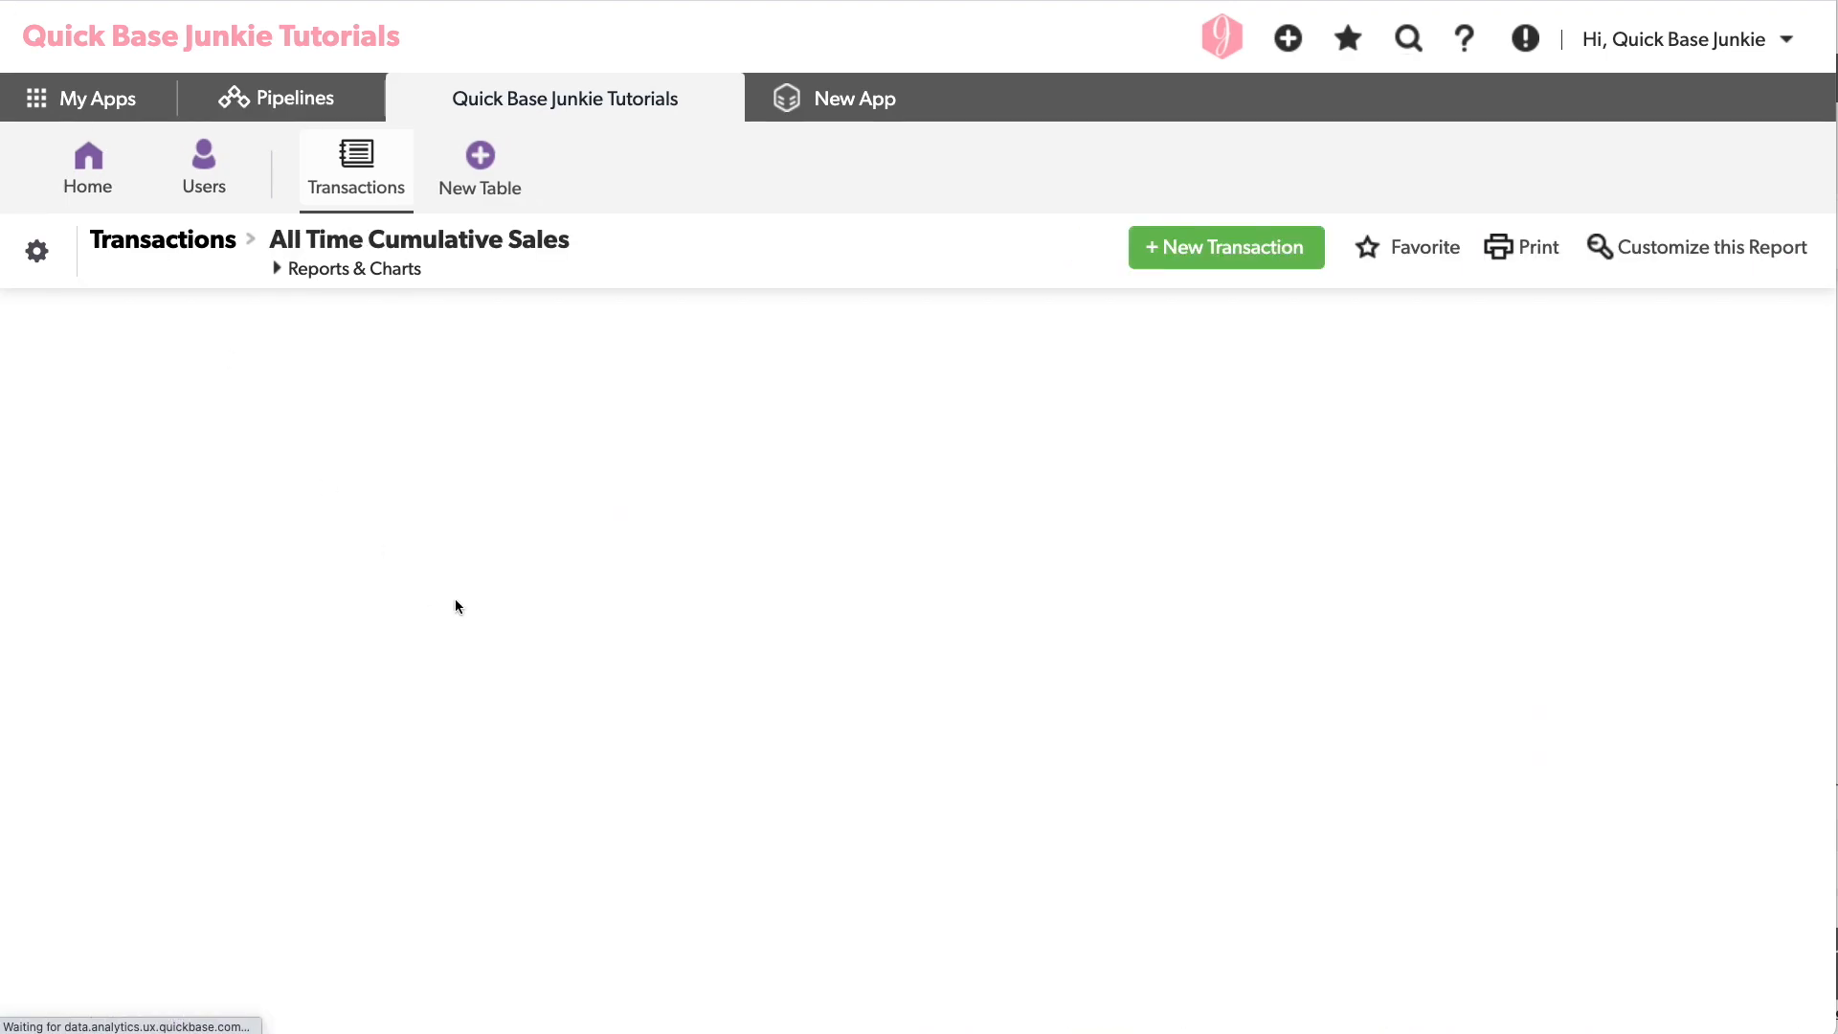
Reopen the All Time Cumulative Sales report for customization and save a copy named YTD Sales by Month.
click(1767, 259)
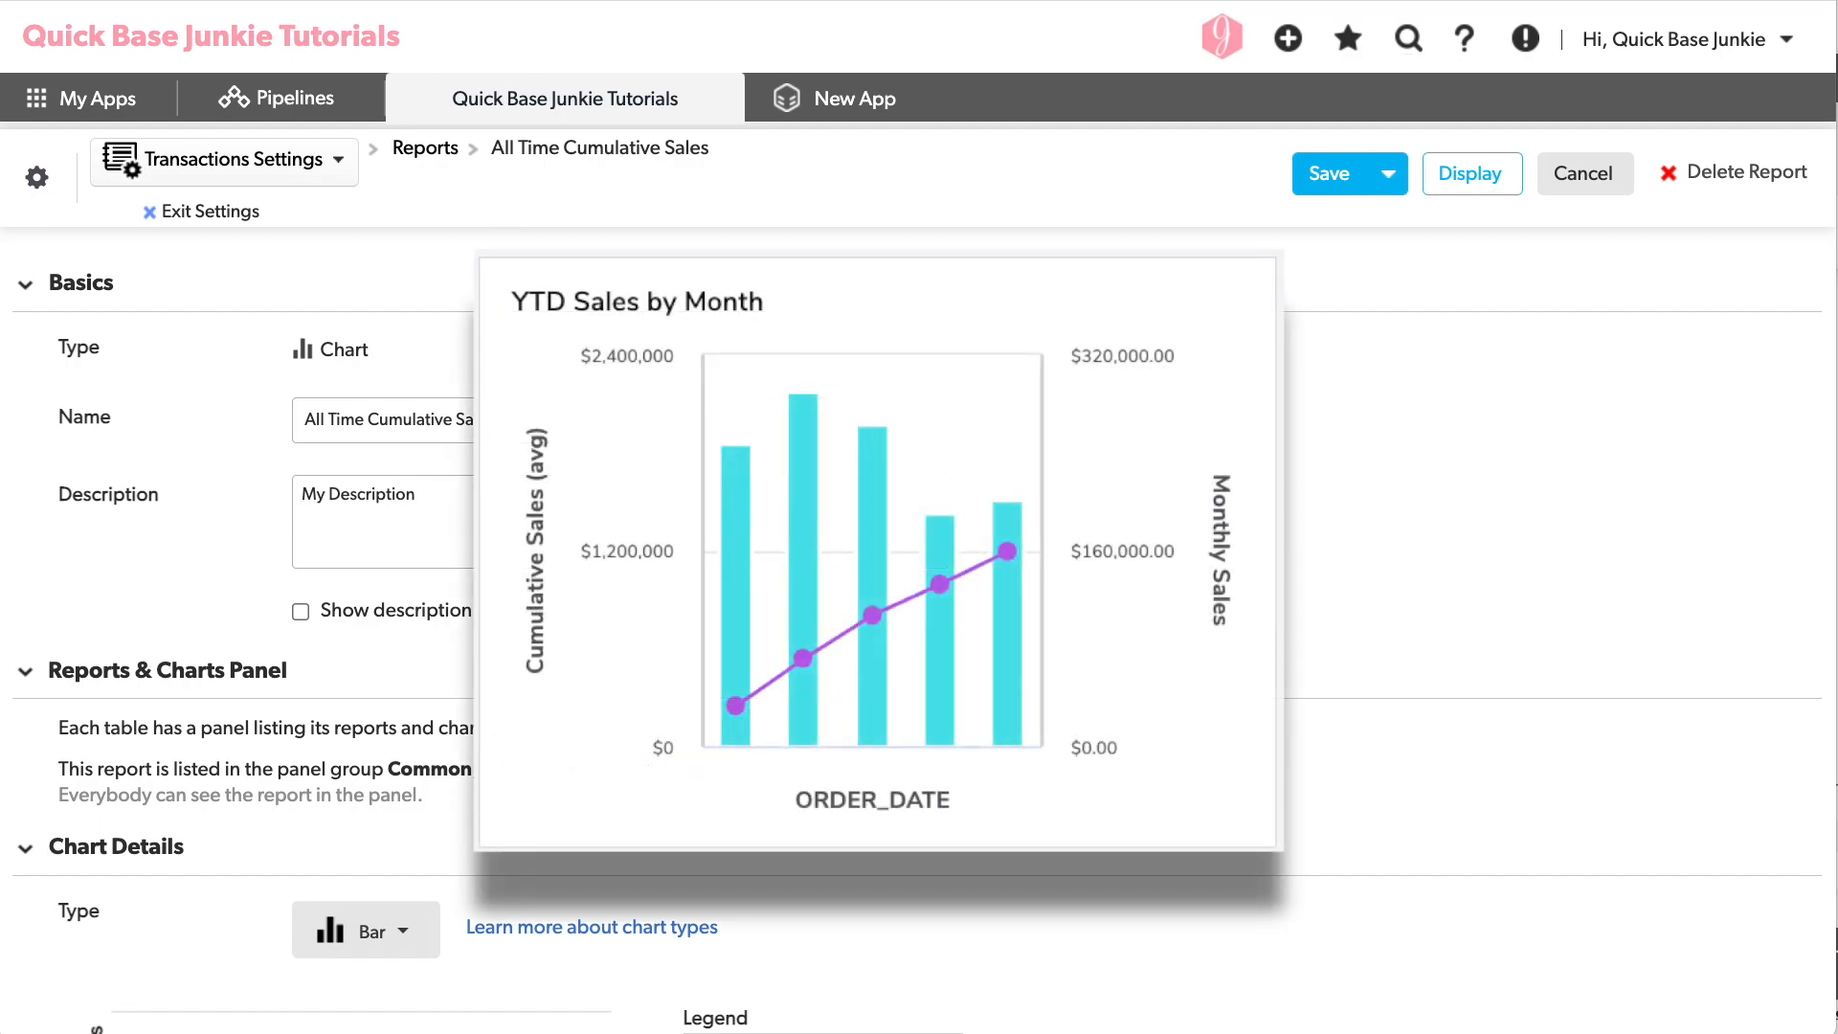
click(1387, 173)
click(1359, 250)
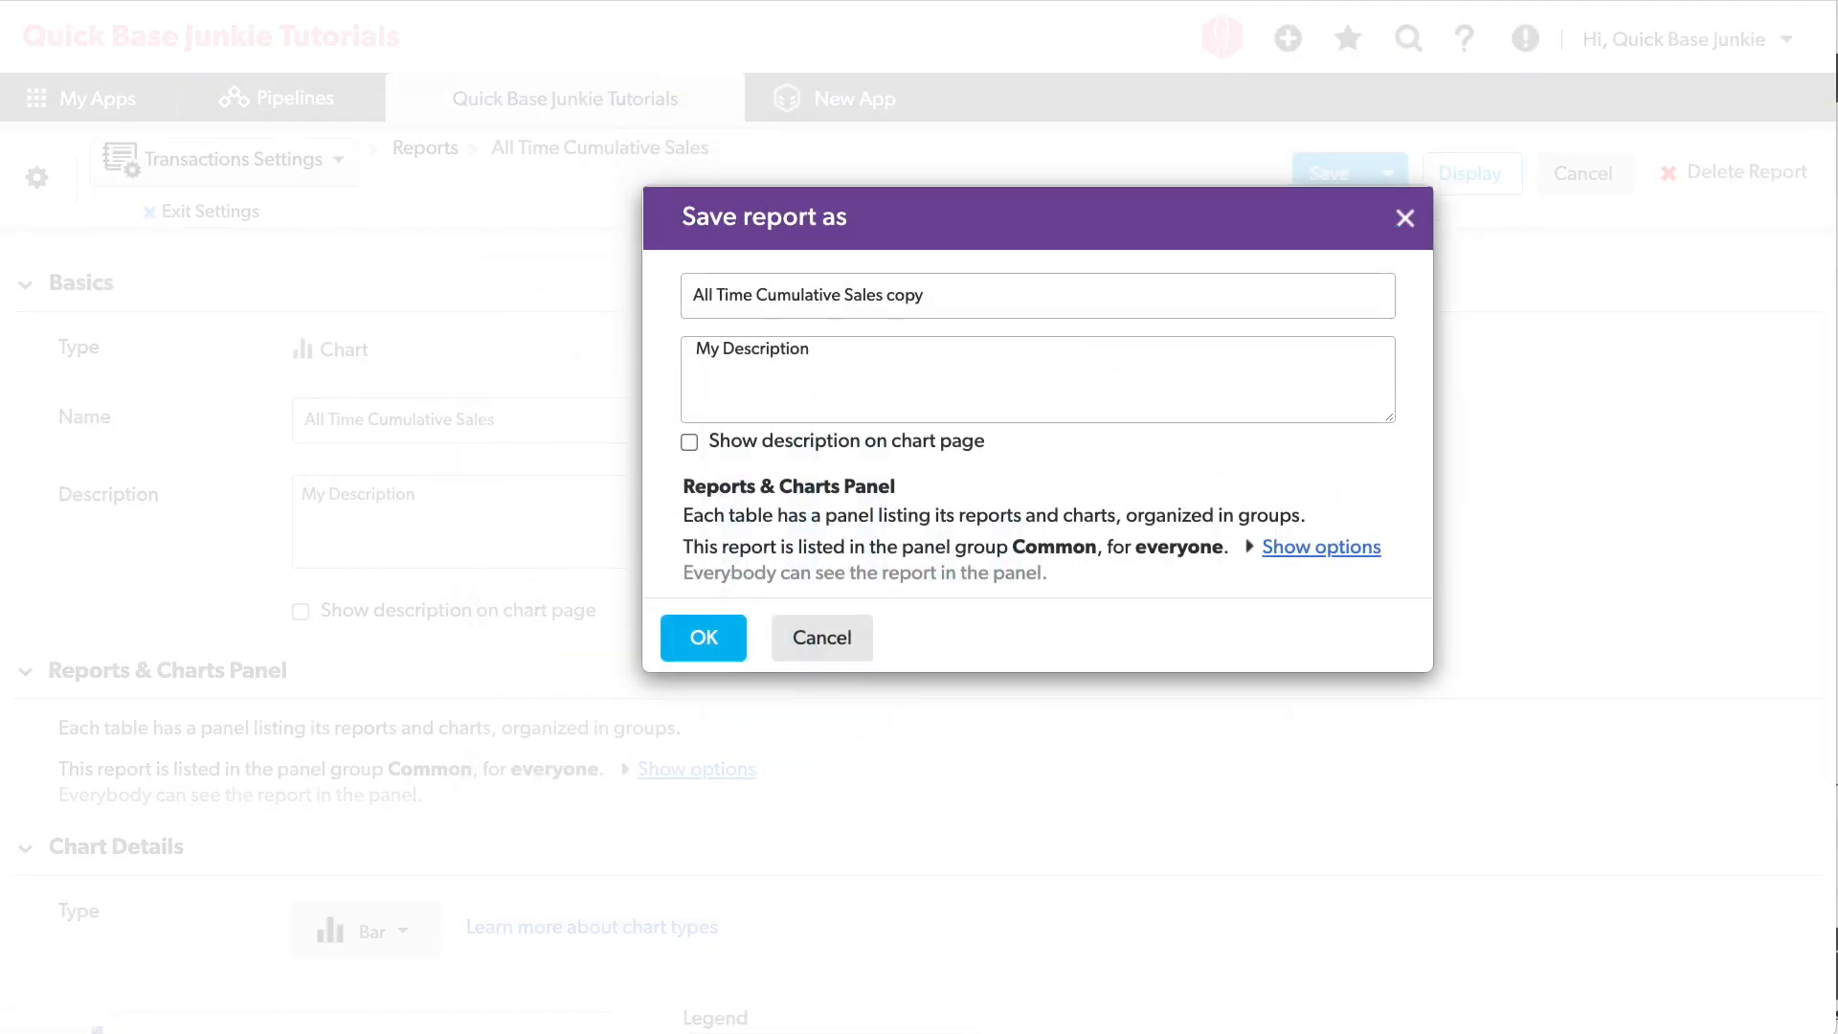
triple_click(948, 288)
text(YTD Sales by Month)
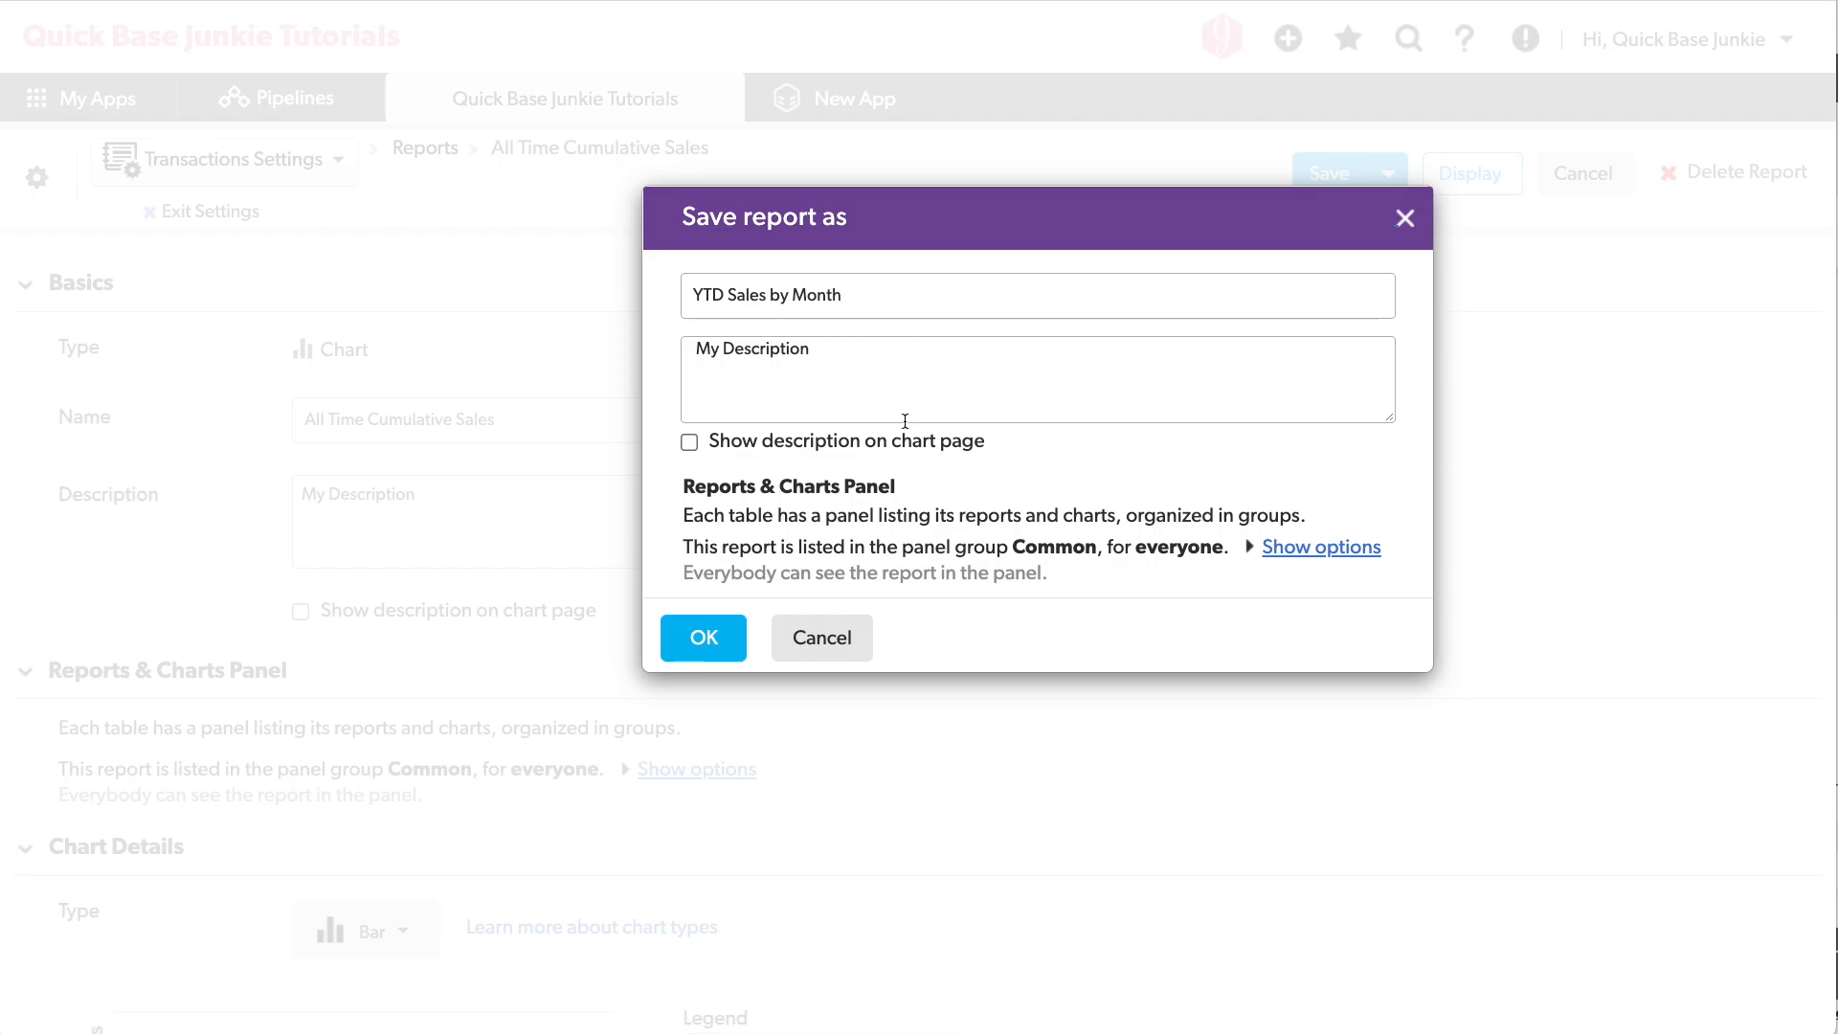
click(688, 637)
Change the chart type of the YTD Sales by Month report to Line and bar.
scroll(948, 620, down, 7)
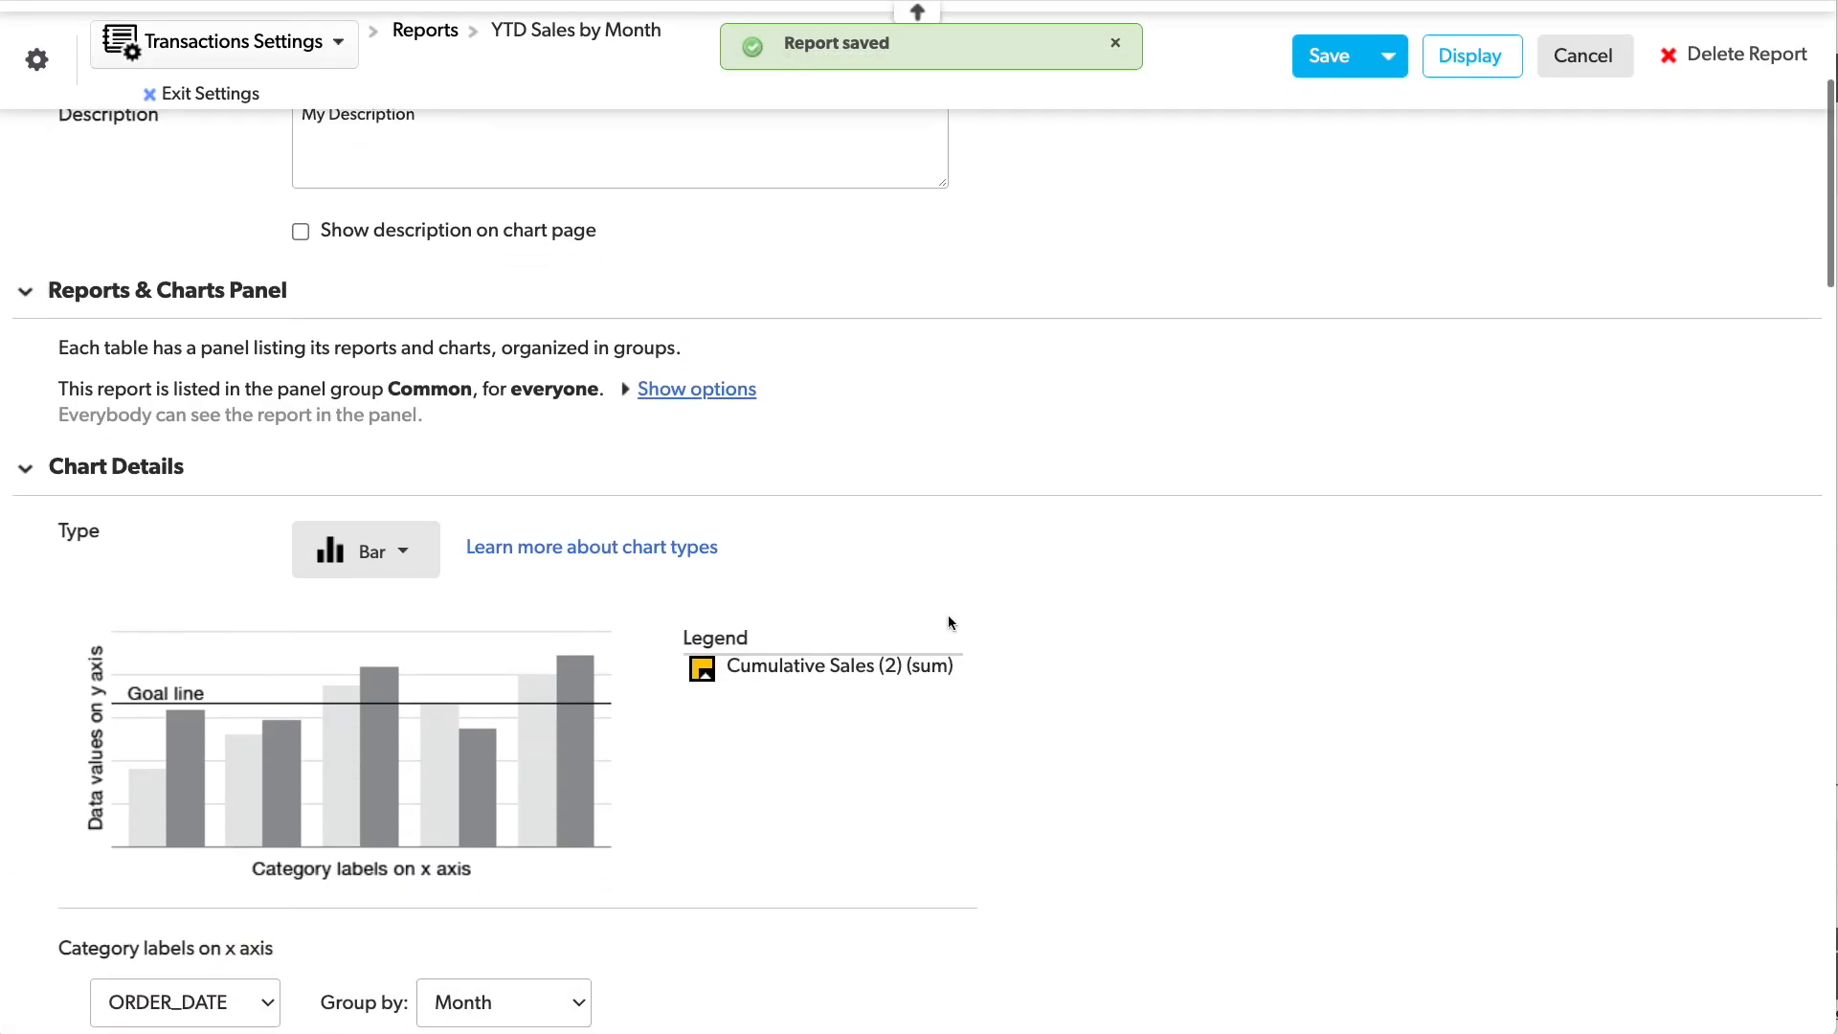
click(413, 288)
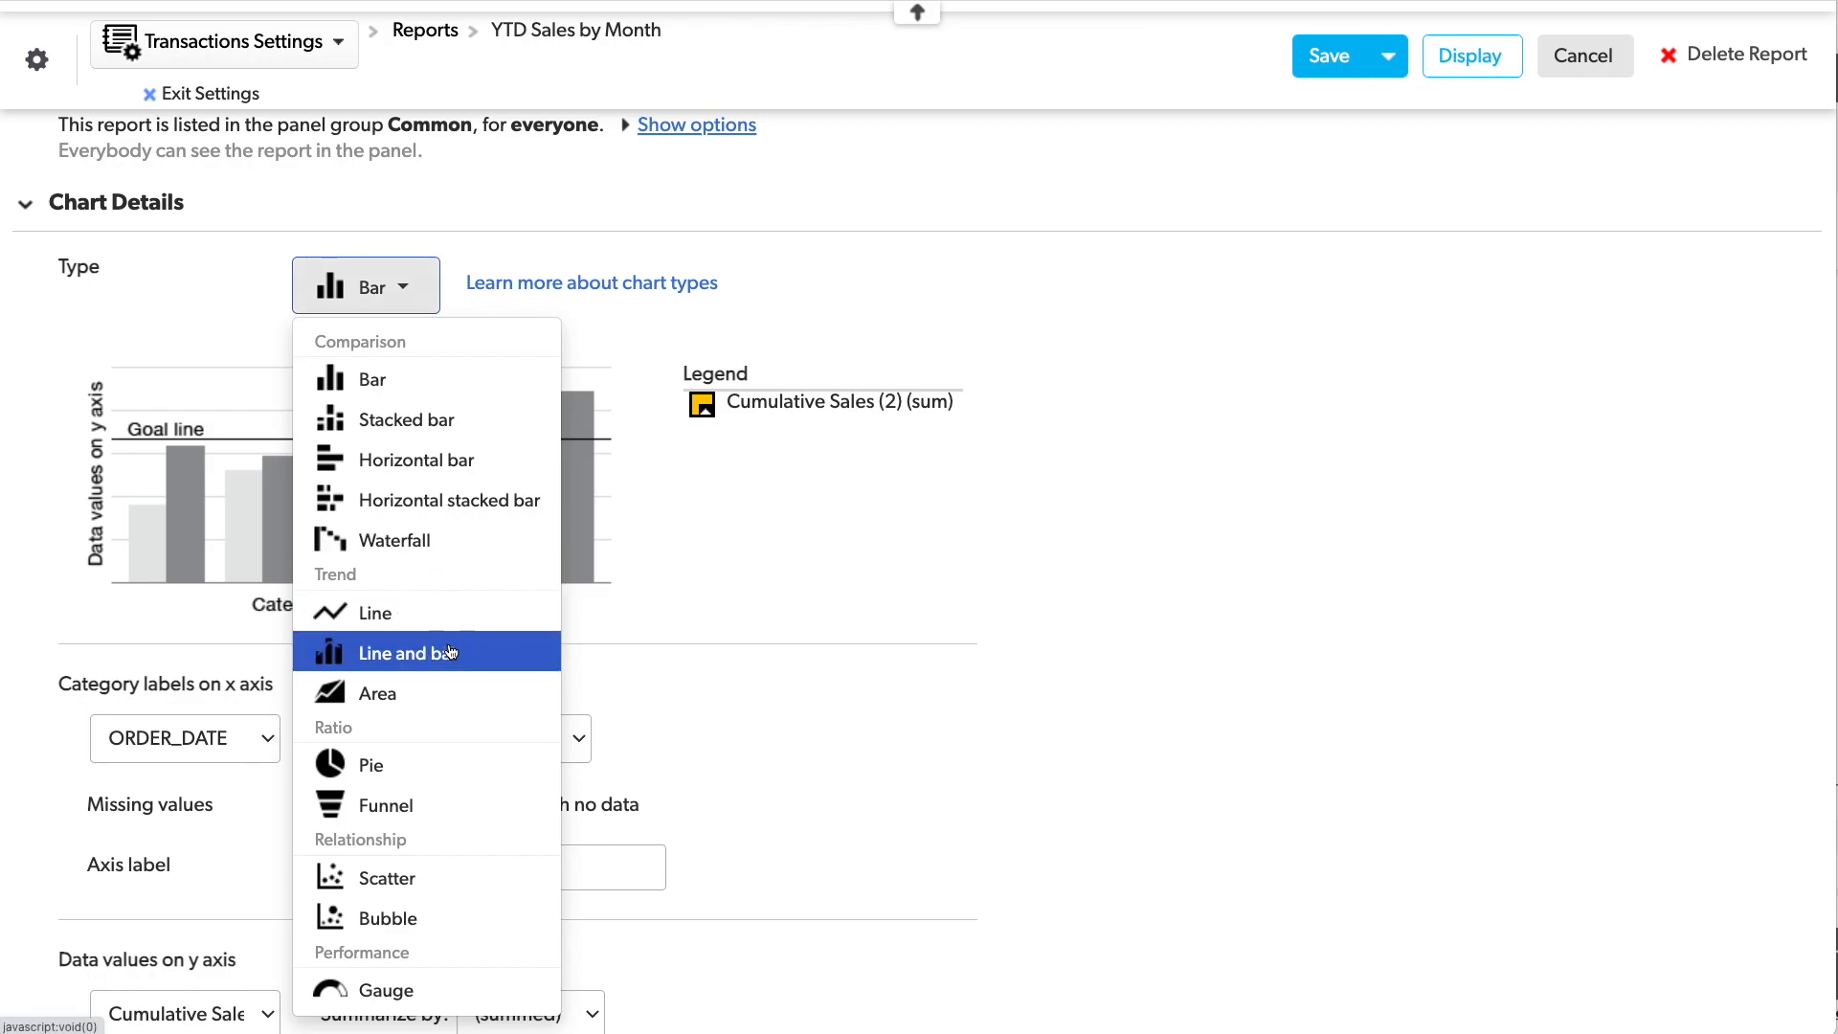
click(393, 653)
Use Cumulative Sales for the line values on the primary y axis and summarize it as averaged.
scroll(1031, 677, down, 5)
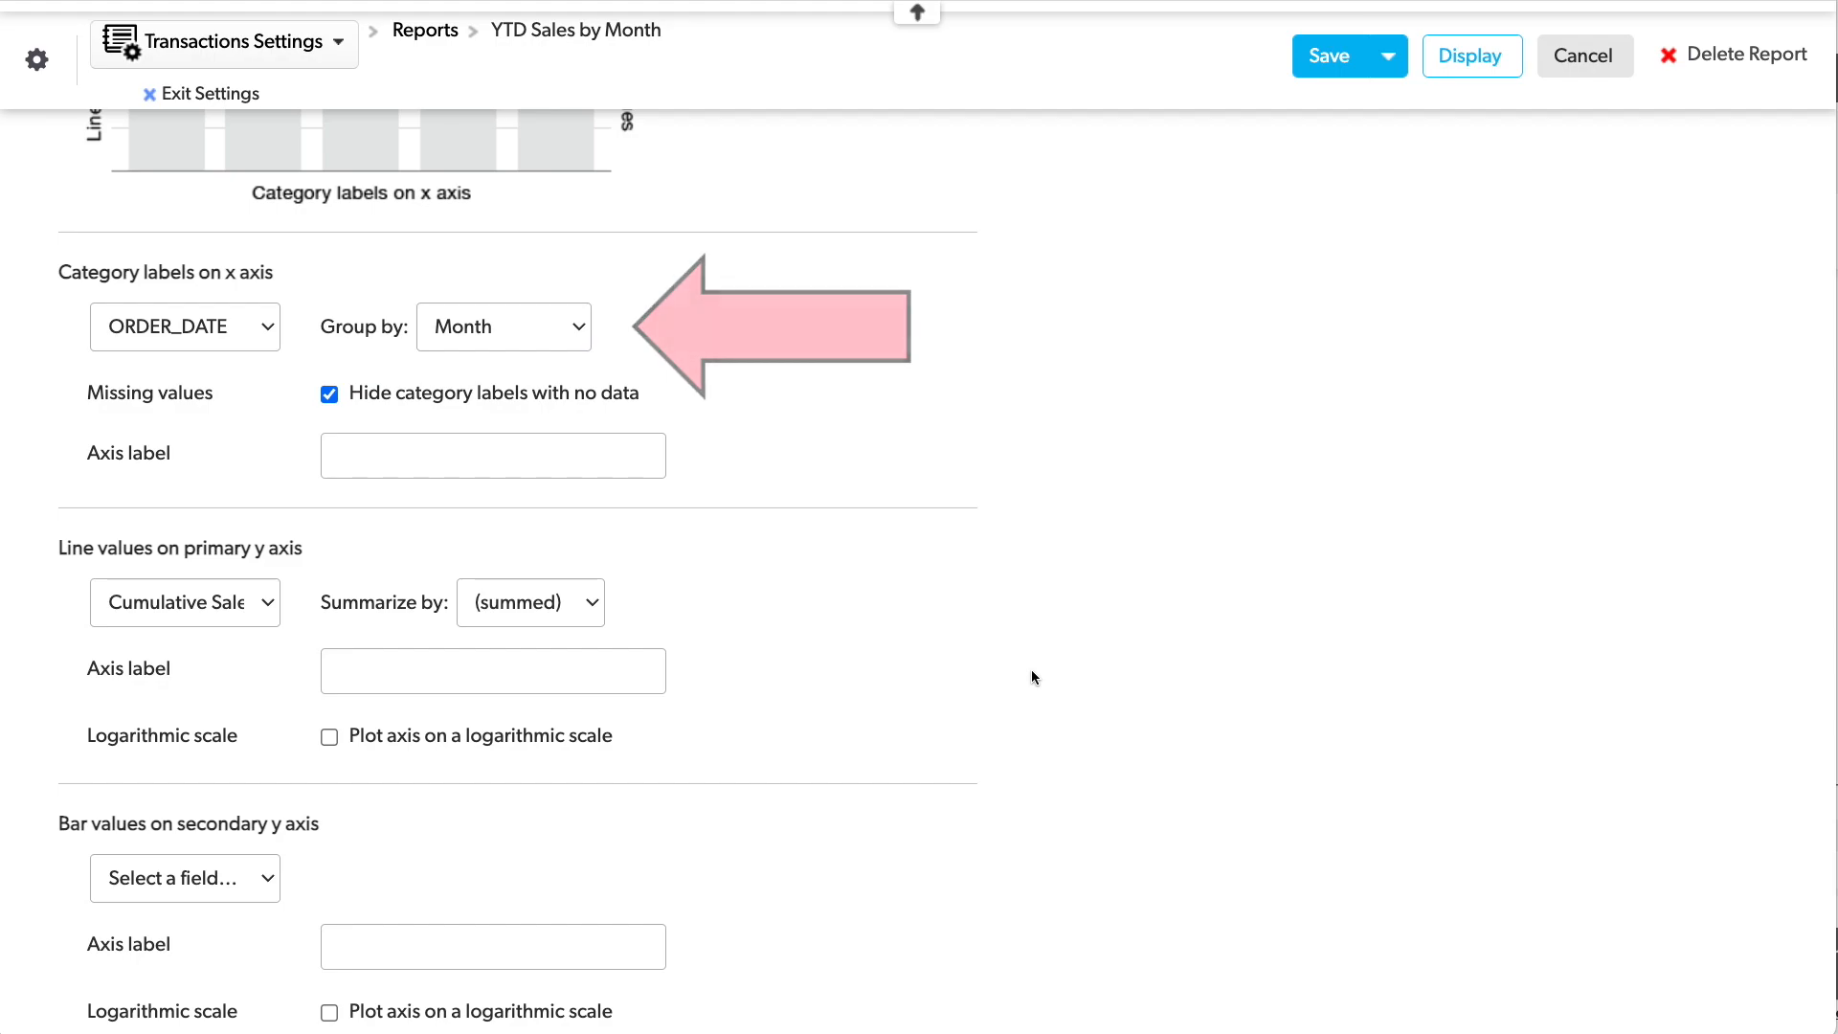
scroll(1031, 673, down, 3)
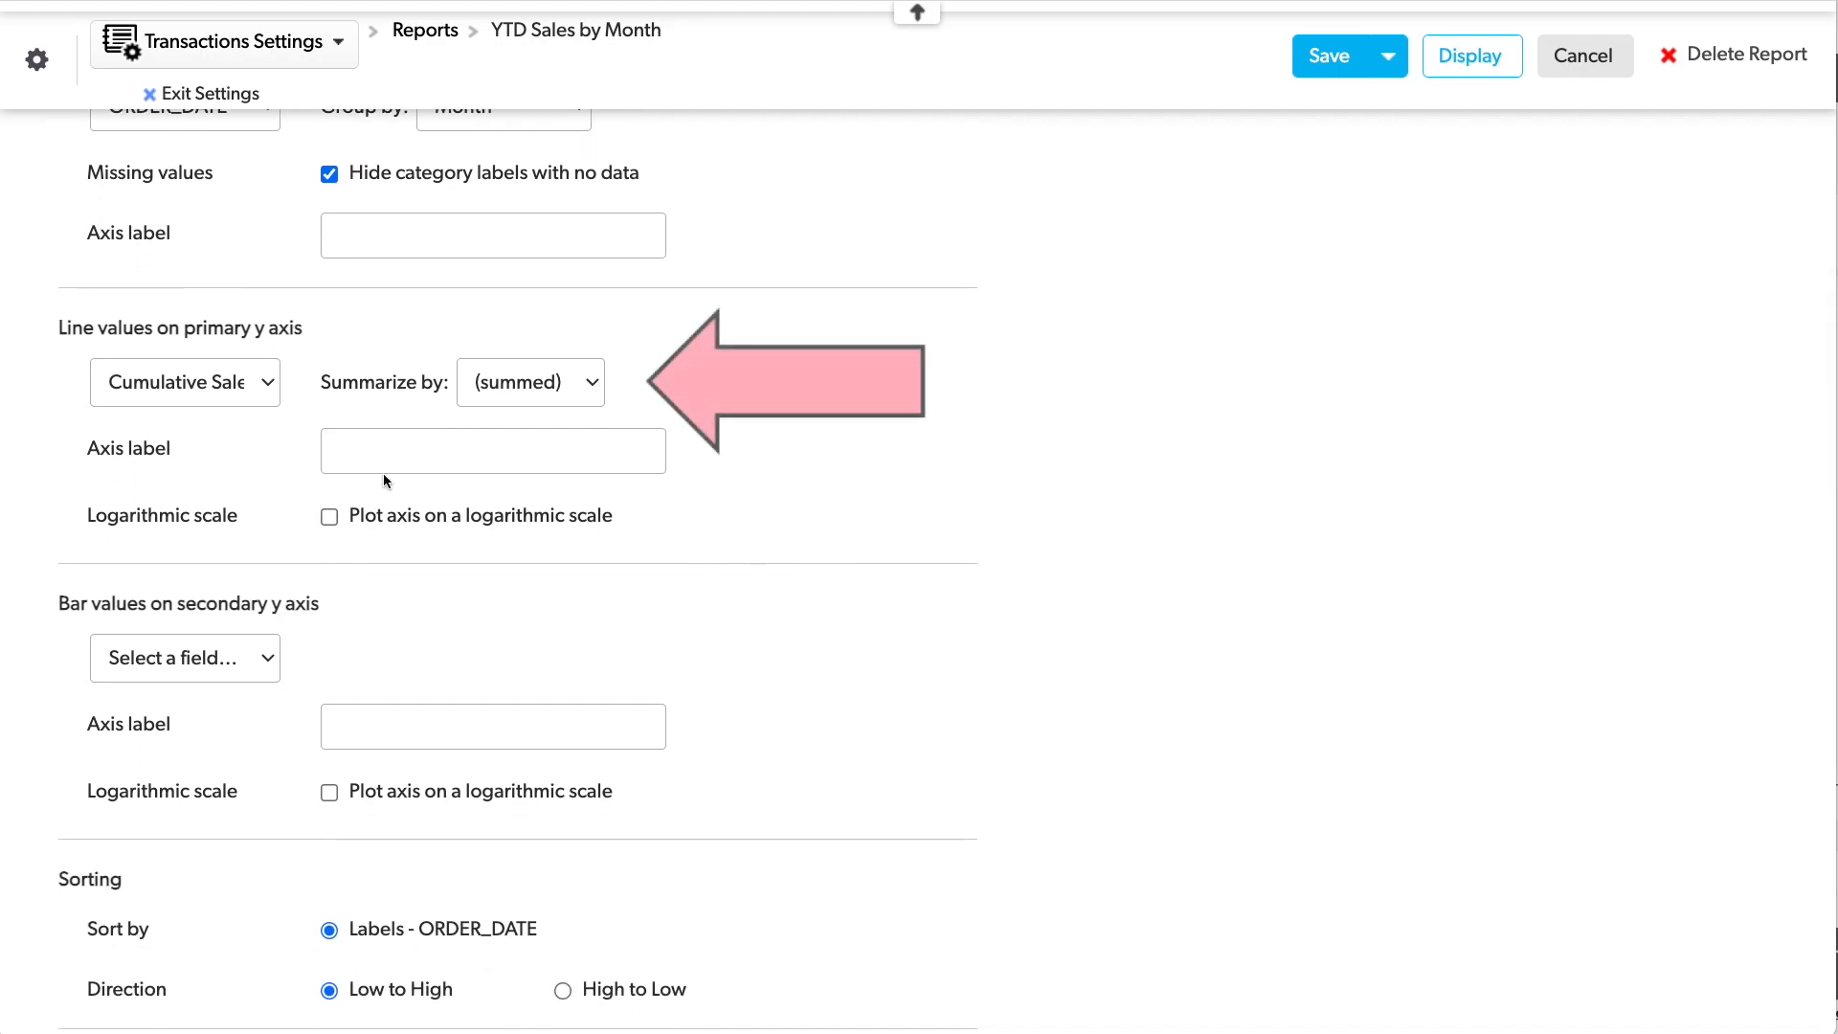
click(221, 383)
click(291, 360)
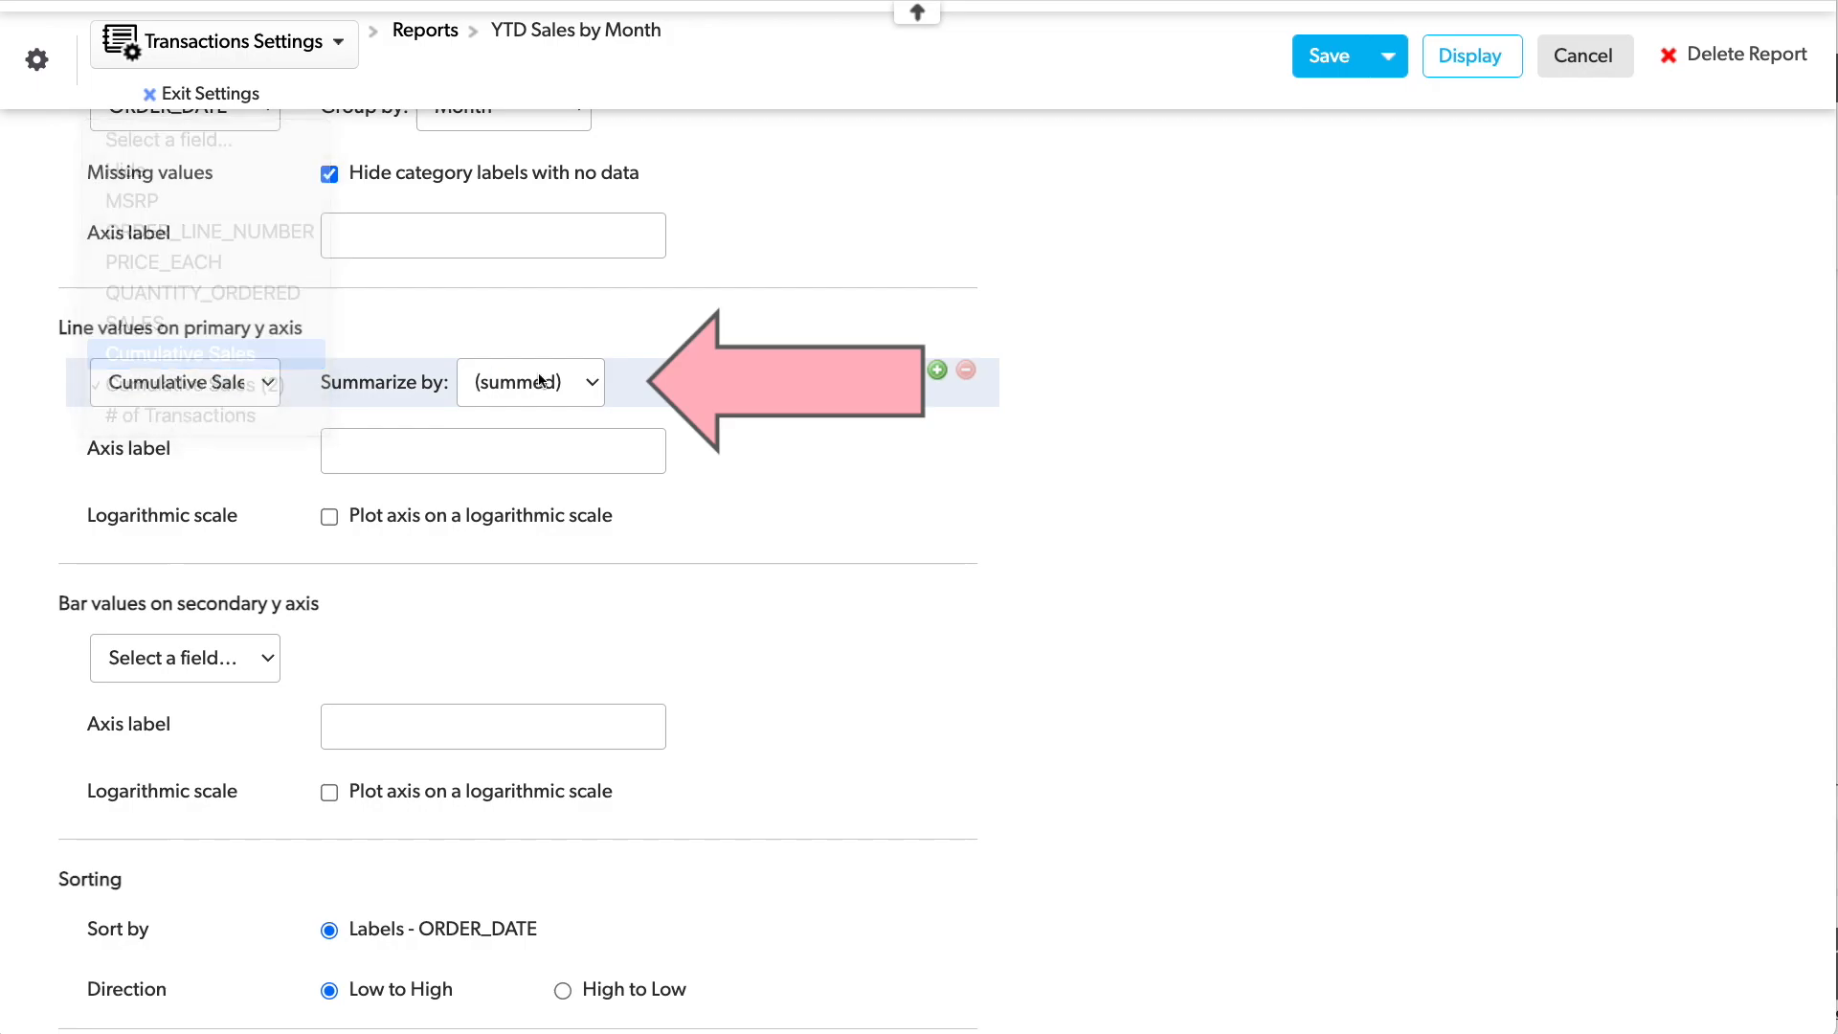
click(536, 382)
click(546, 413)
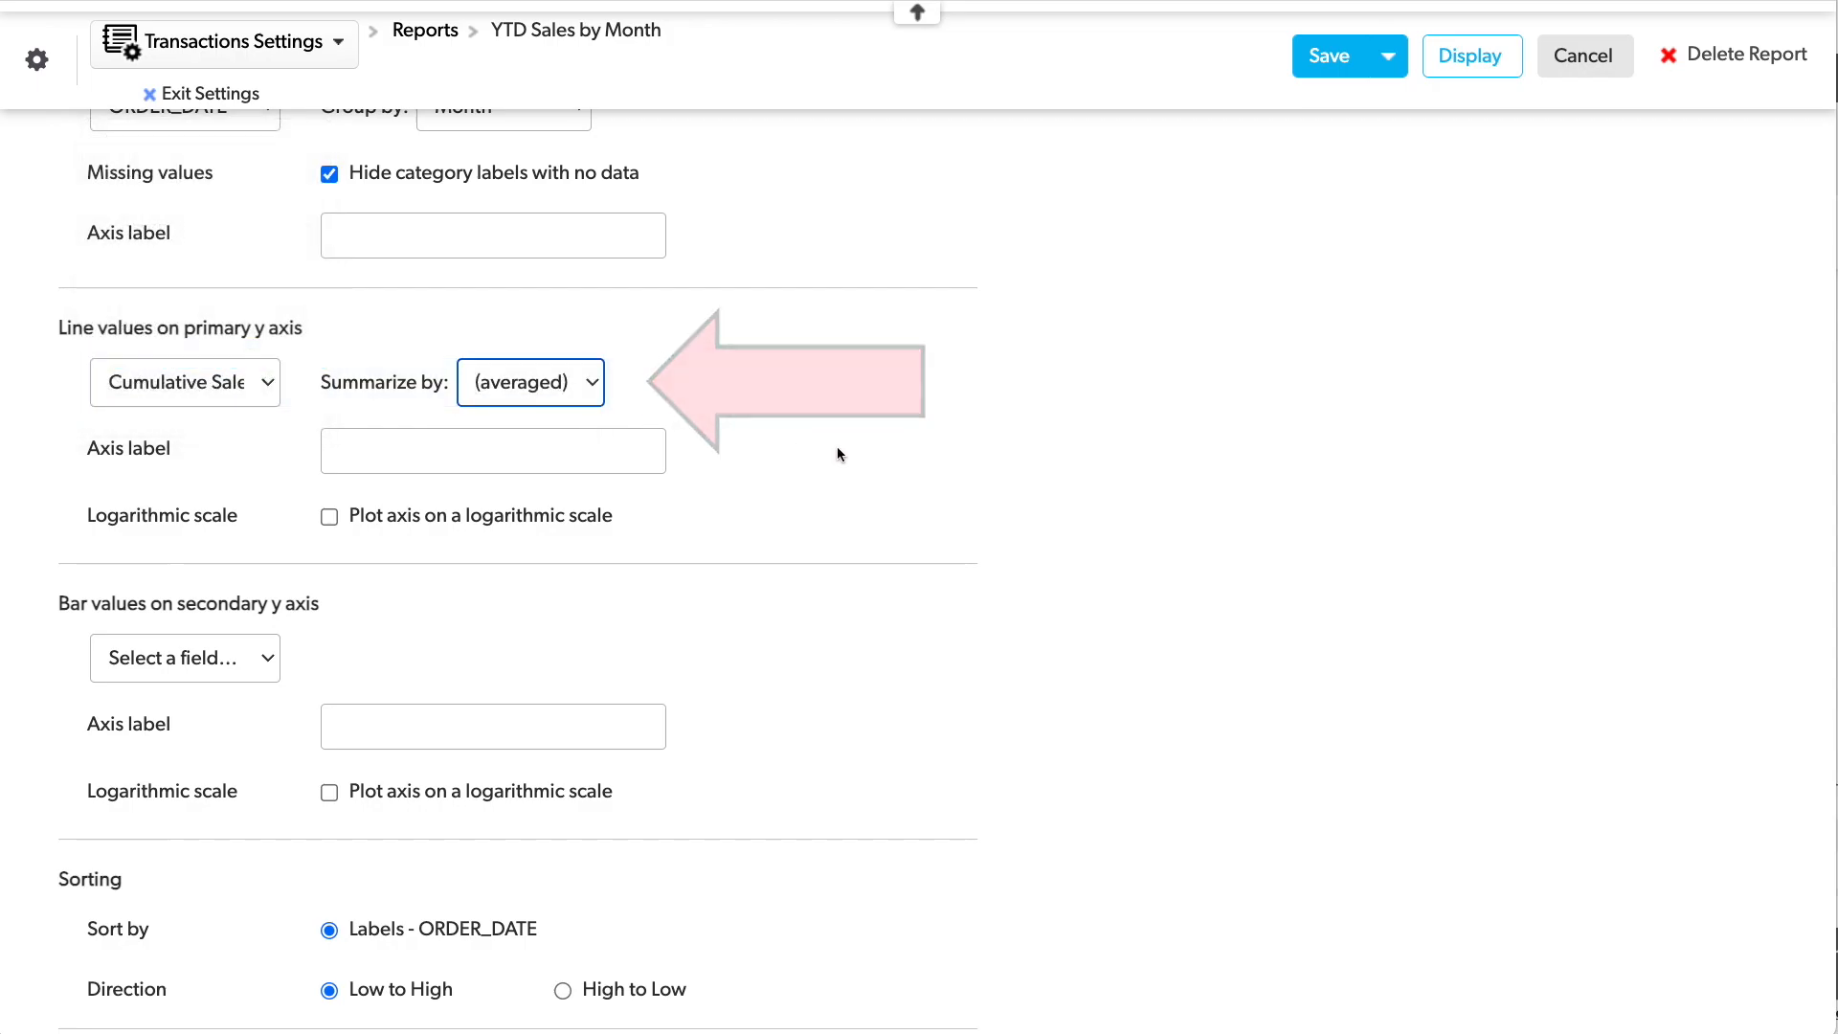
Delete the Cumulative Sales (2) report formula from the YTD Sales by Month report.
scroll(961, 466, down, 10)
scroll(961, 465, down, 2)
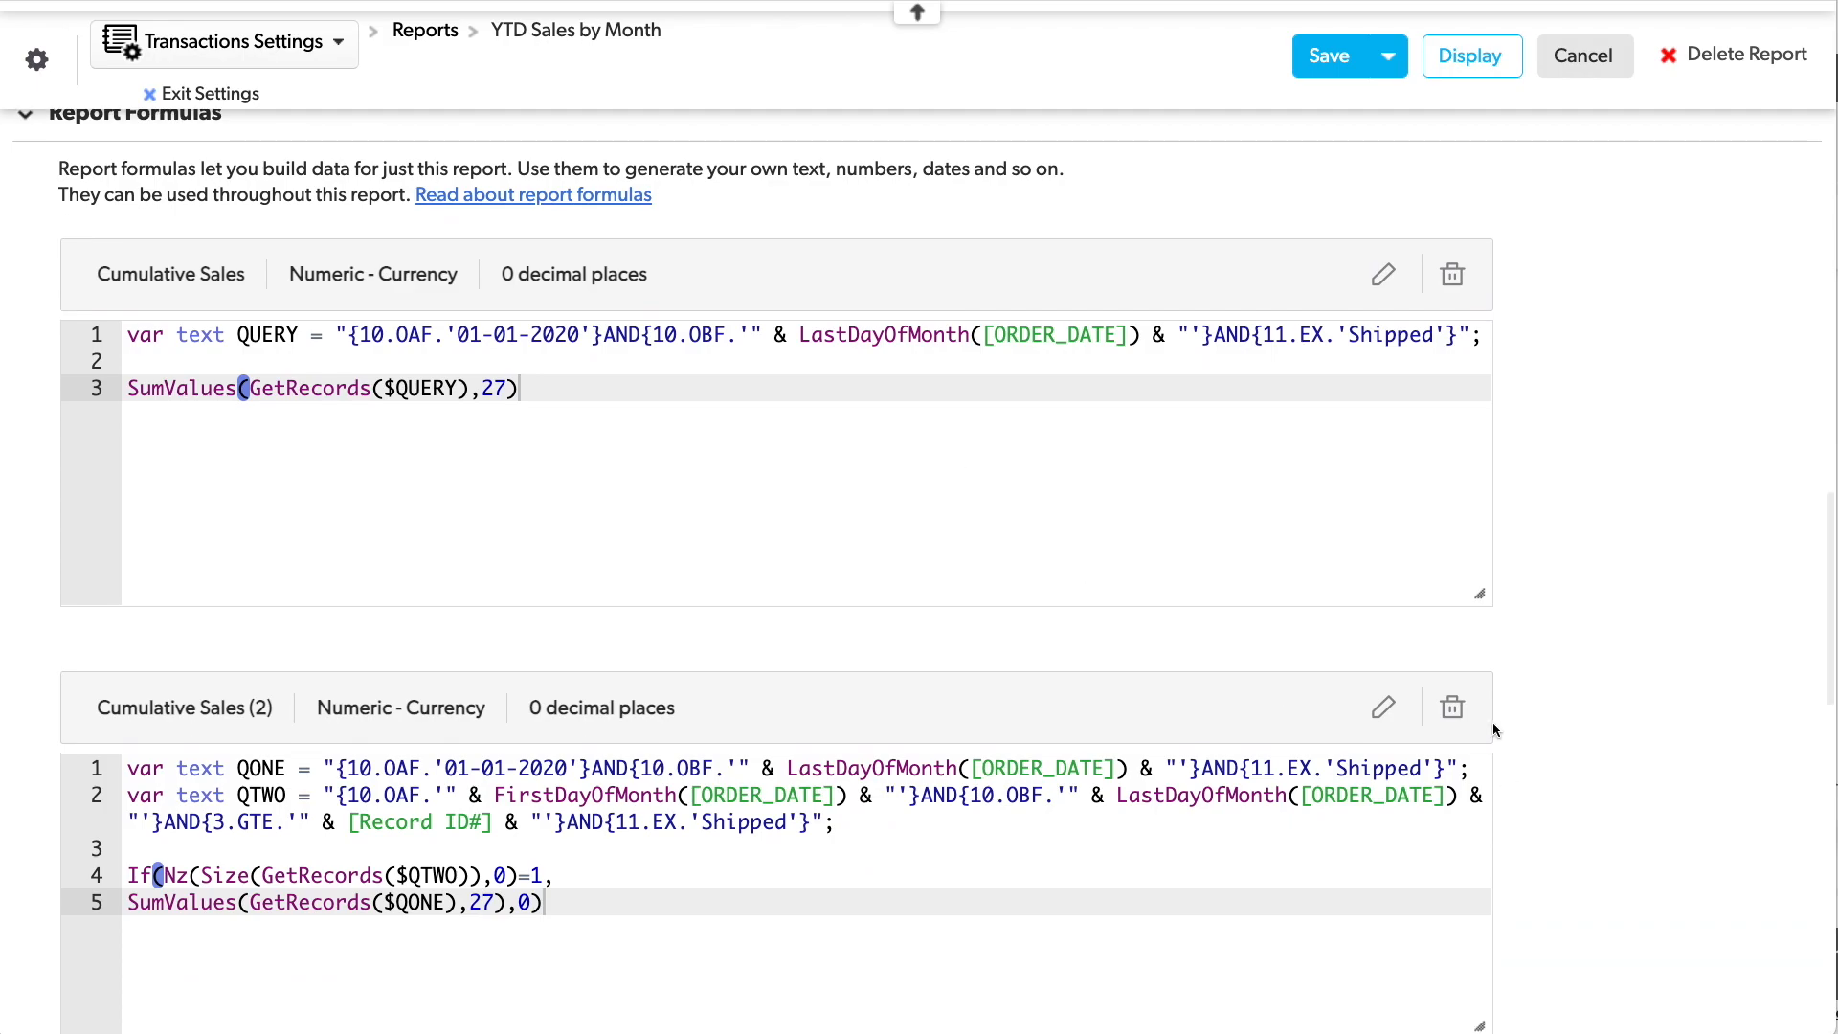
click(1453, 709)
click(717, 581)
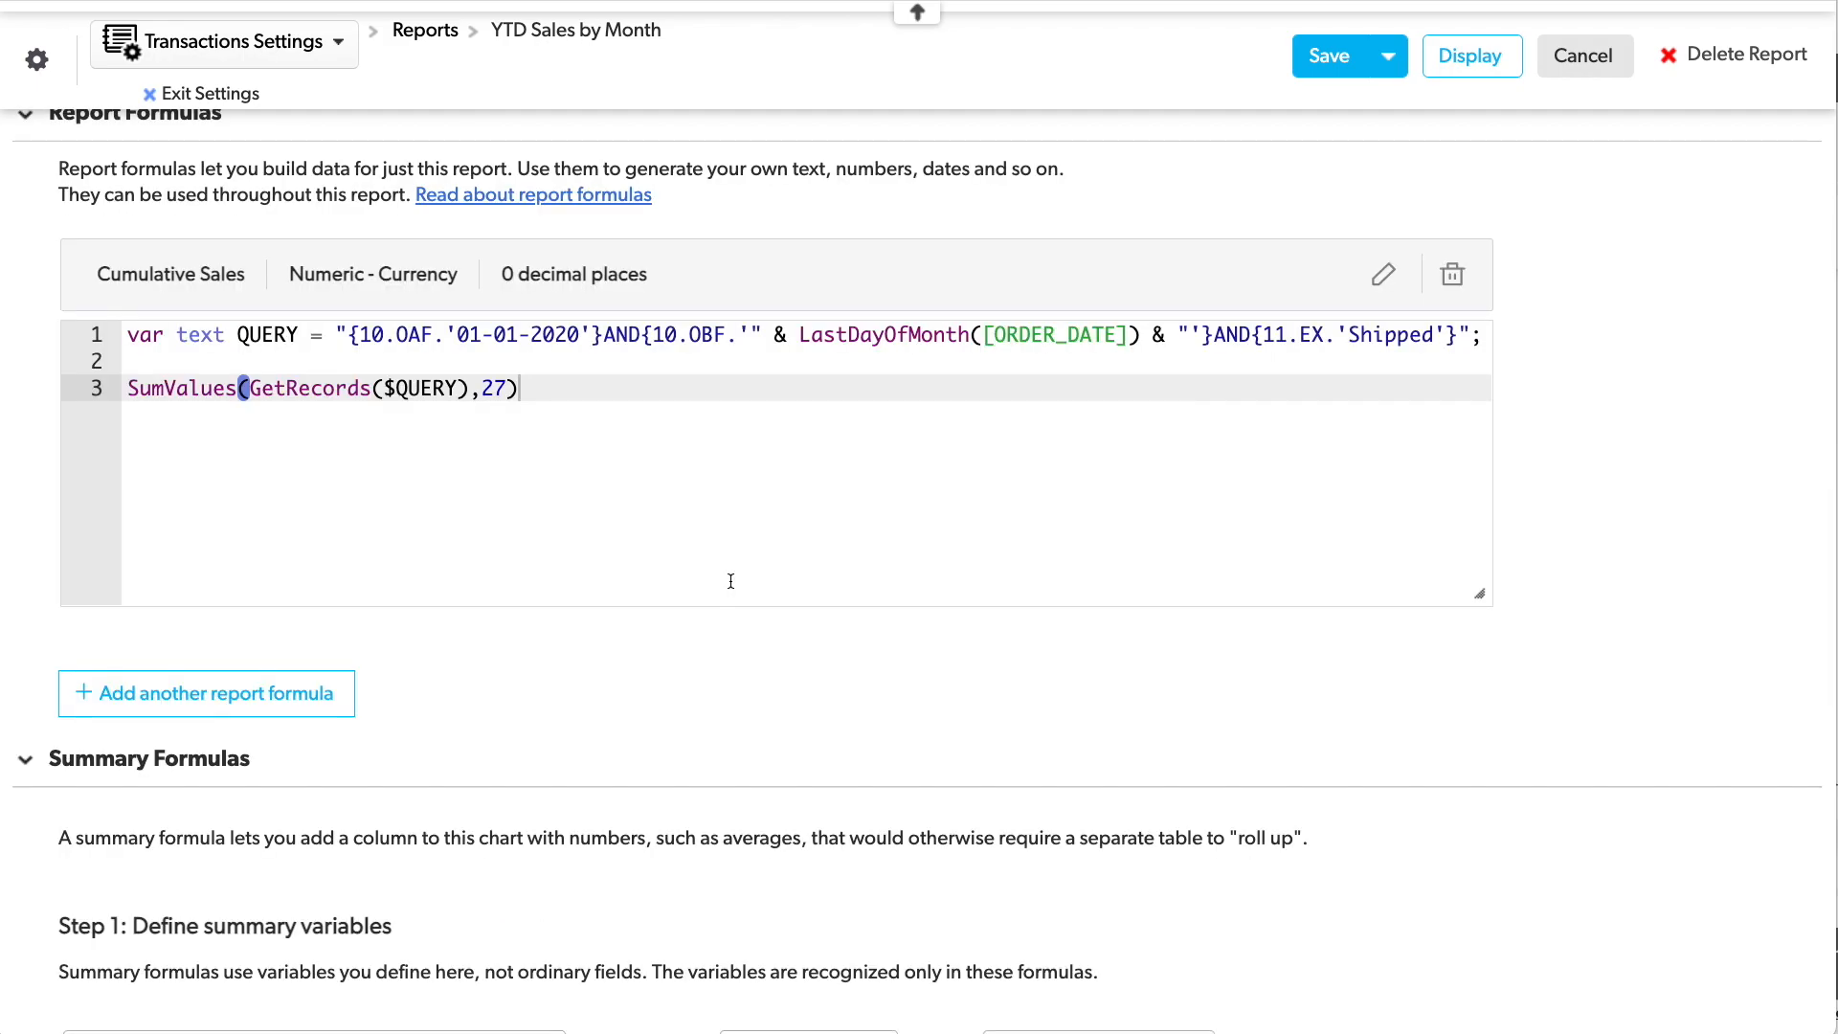
In the Cumulative Sales formula's query, replace the fixed start date with a concatenated FirstDayOfYear([ORDER_DATE]).
click(660, 404)
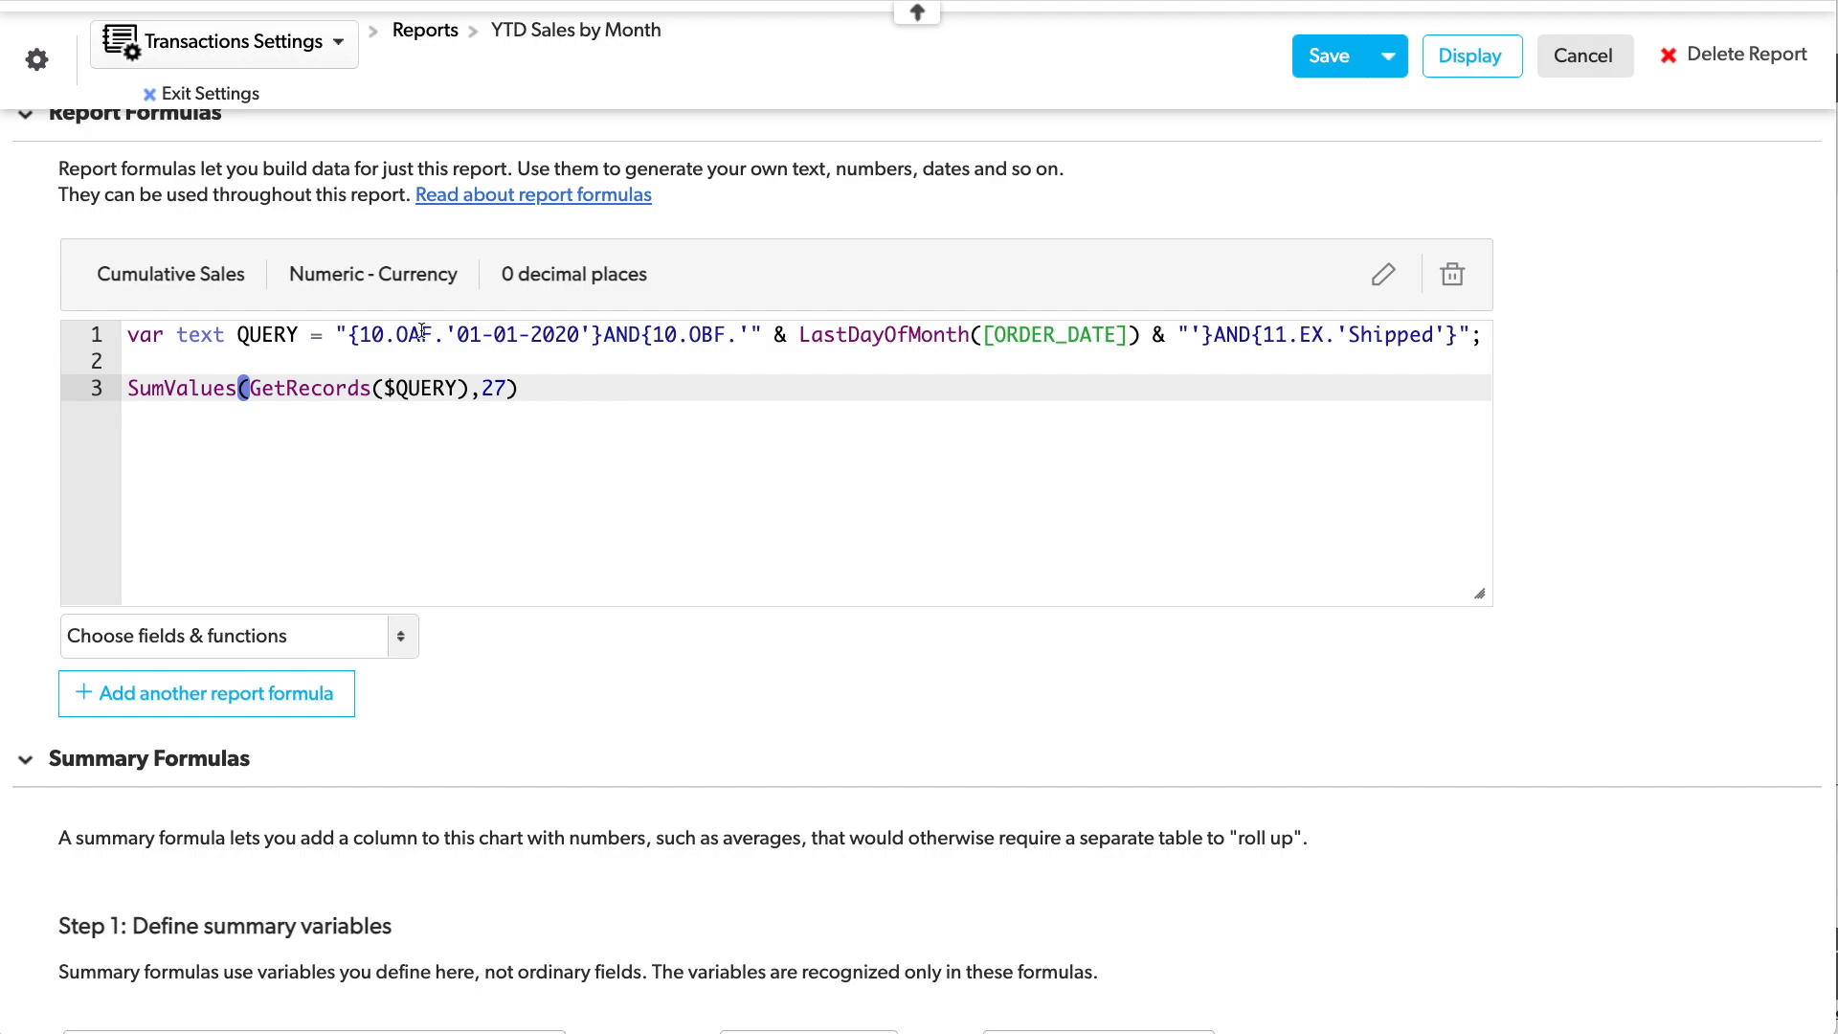
drag(457, 334, 586, 333)
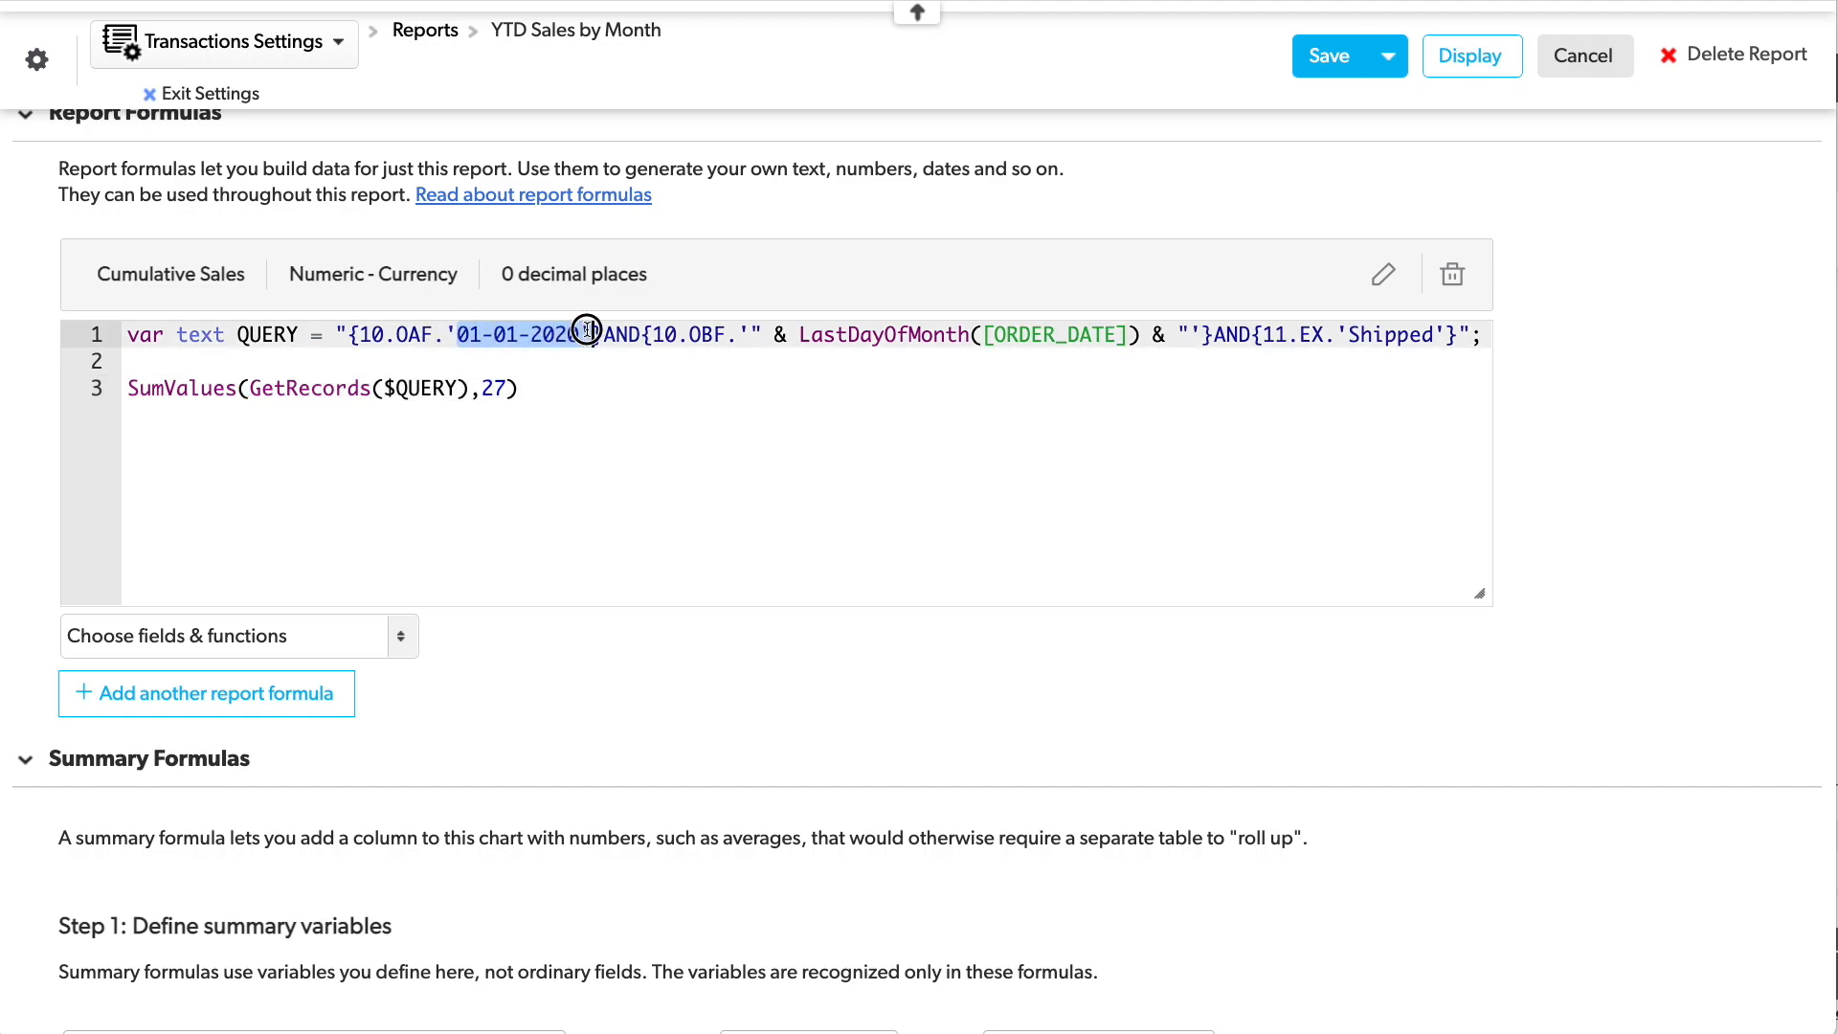
key(BackSpace)
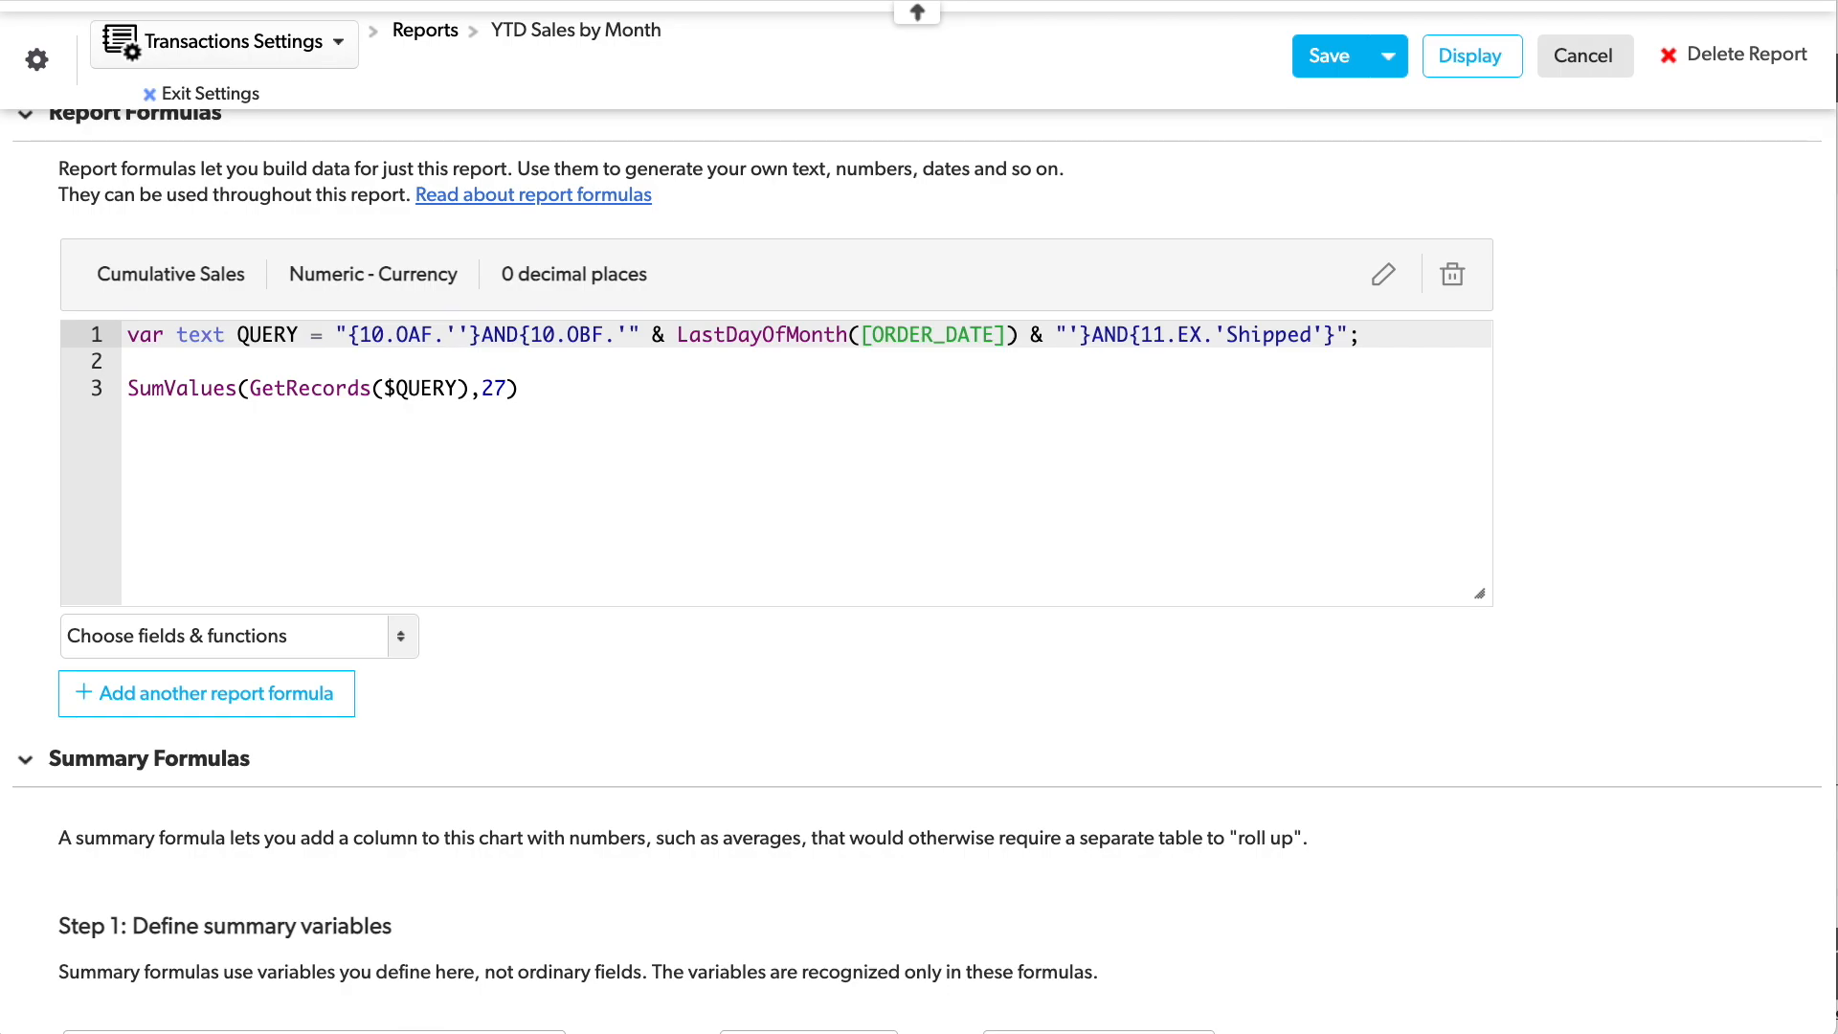
text(" & )
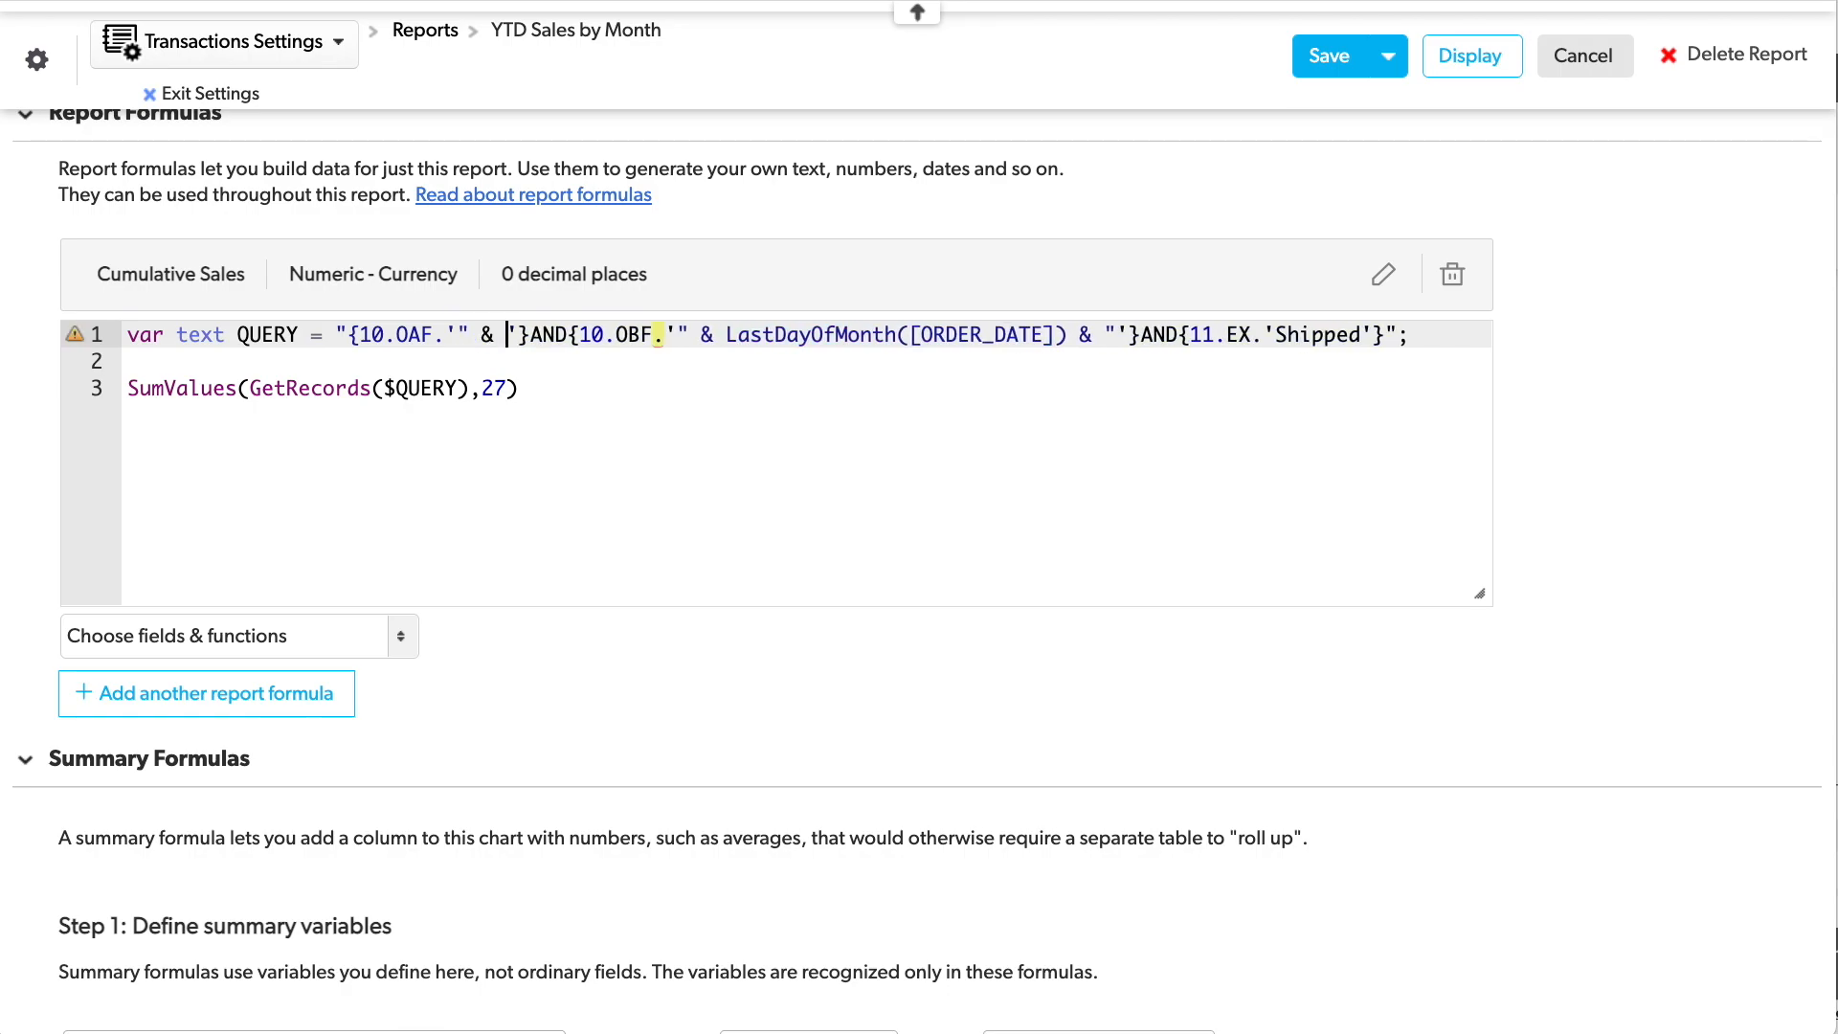
text(FirstDayOfYe)
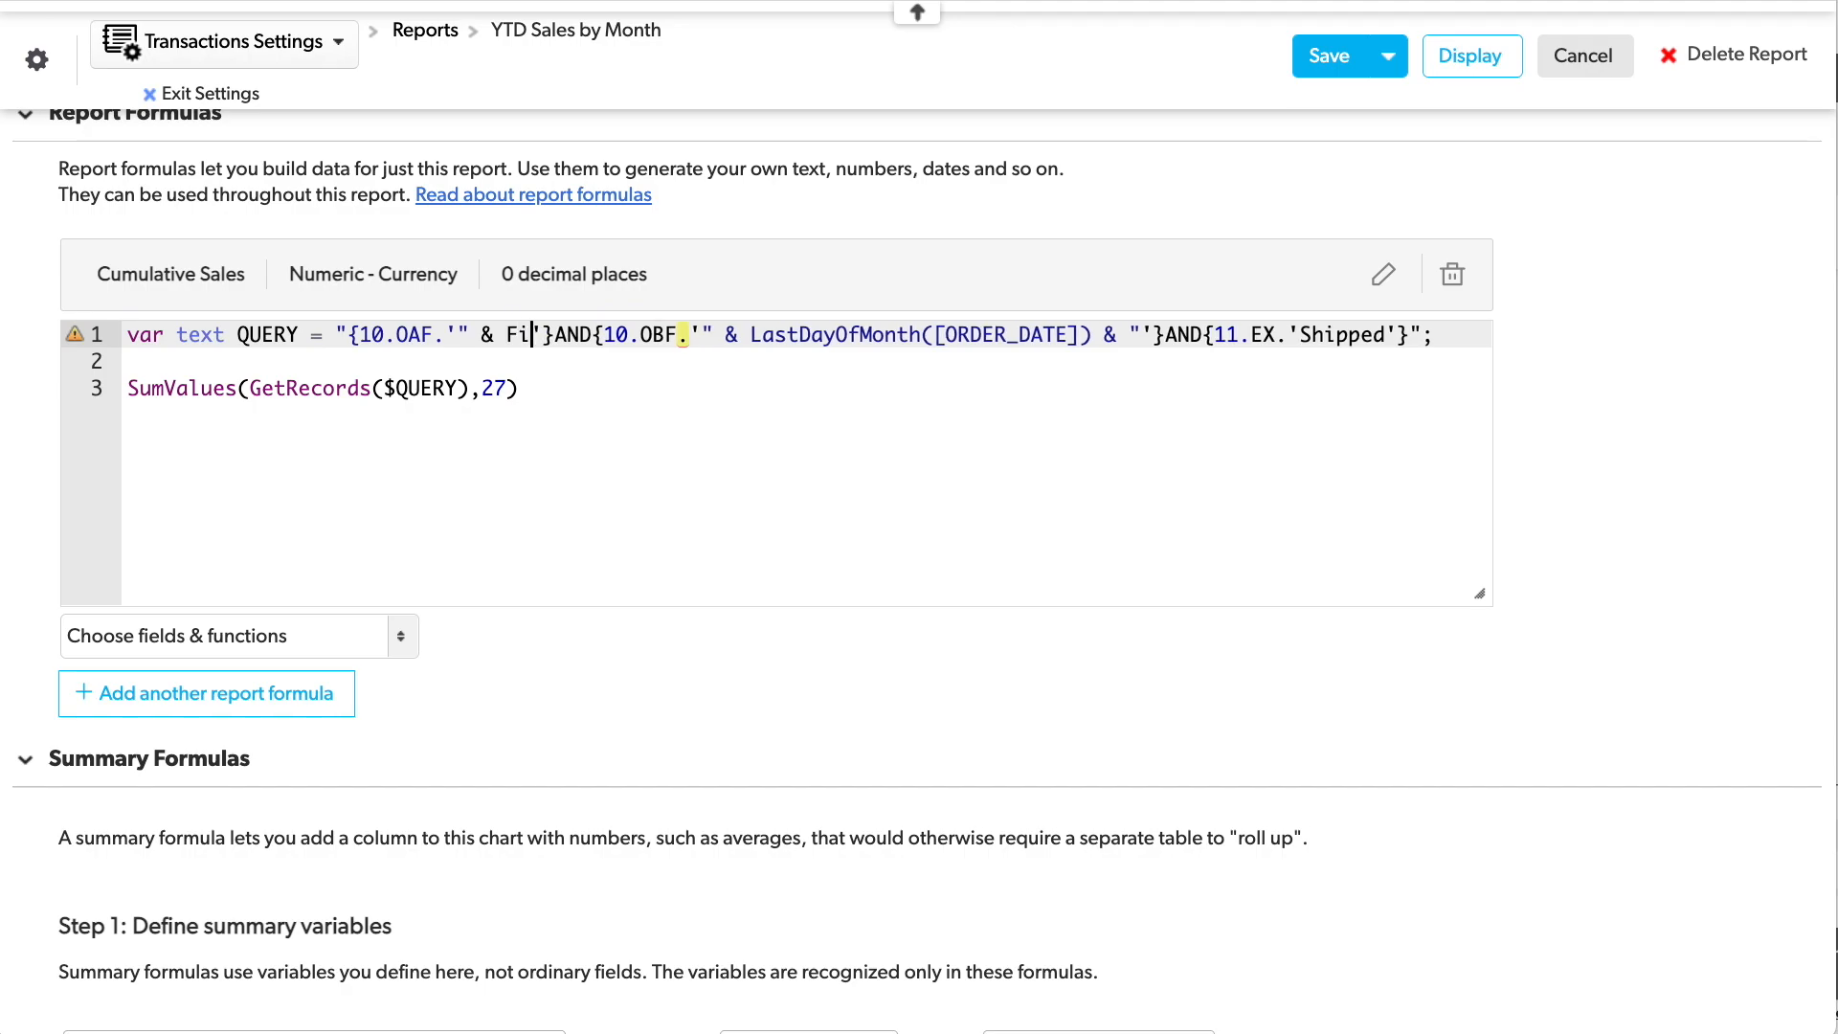
text(ar())
click(305, 633)
text(or)
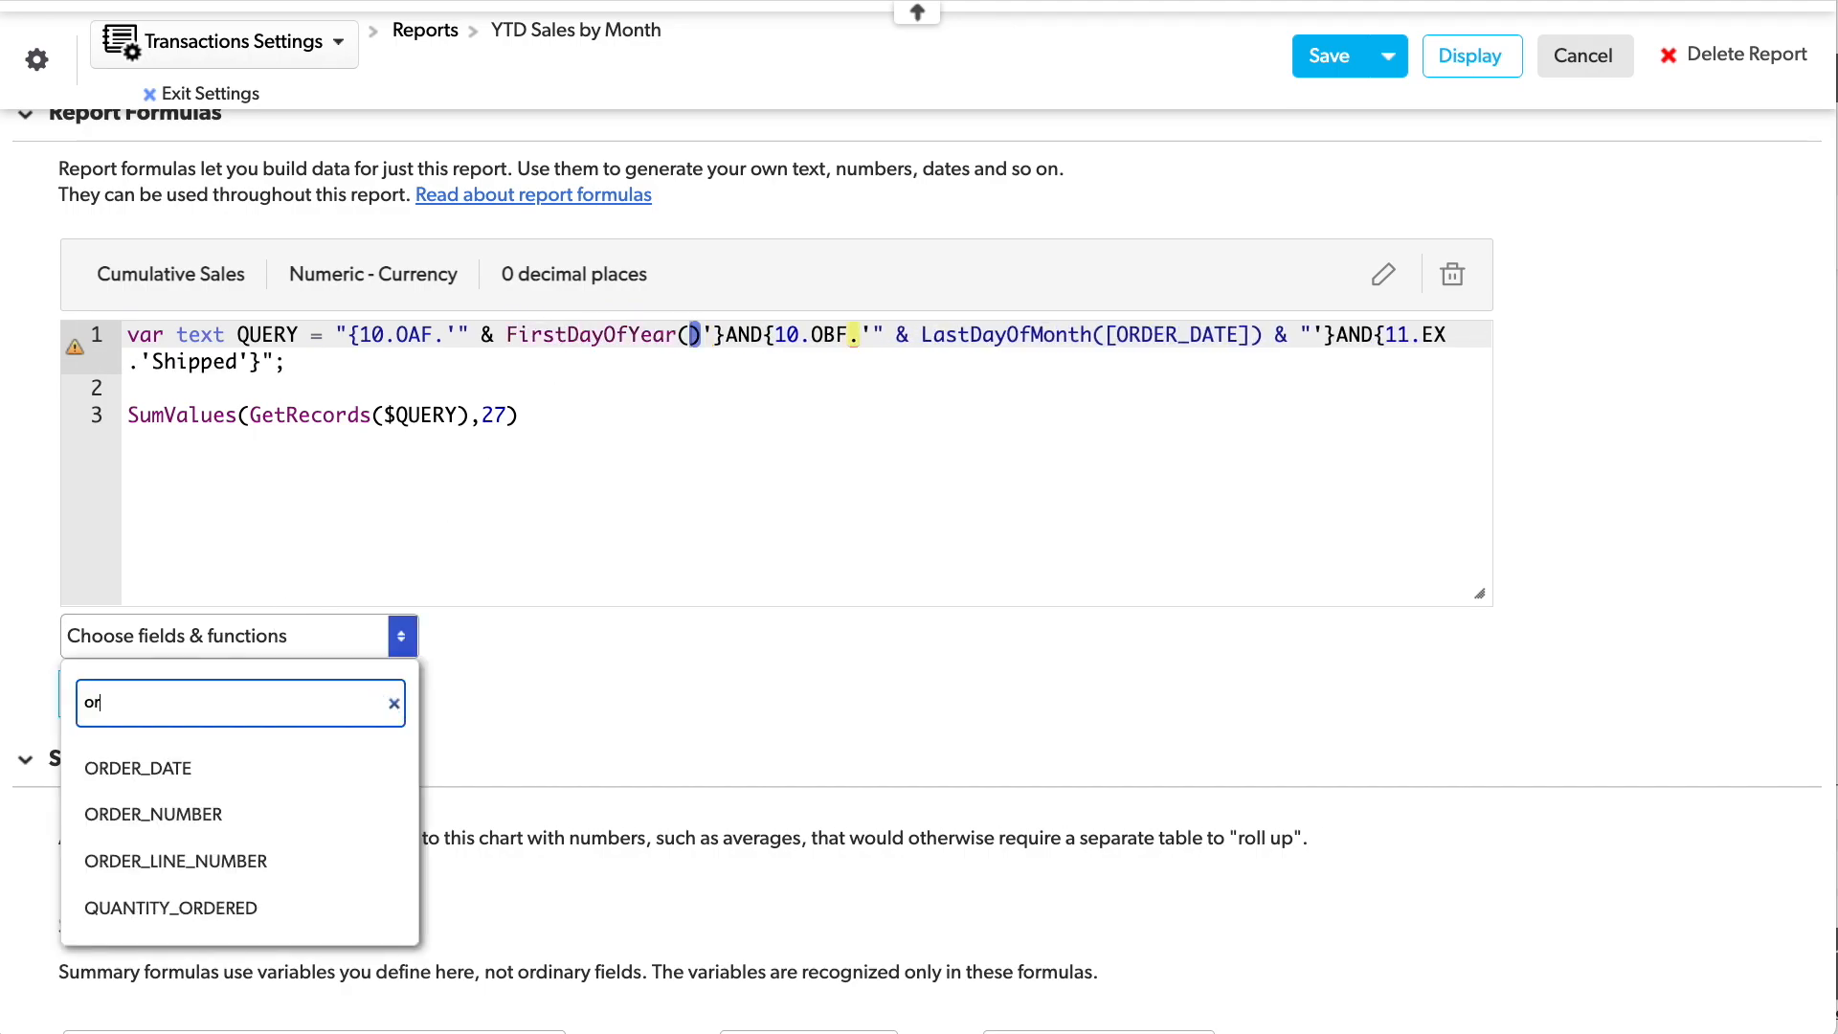
click(144, 765)
text(& ")
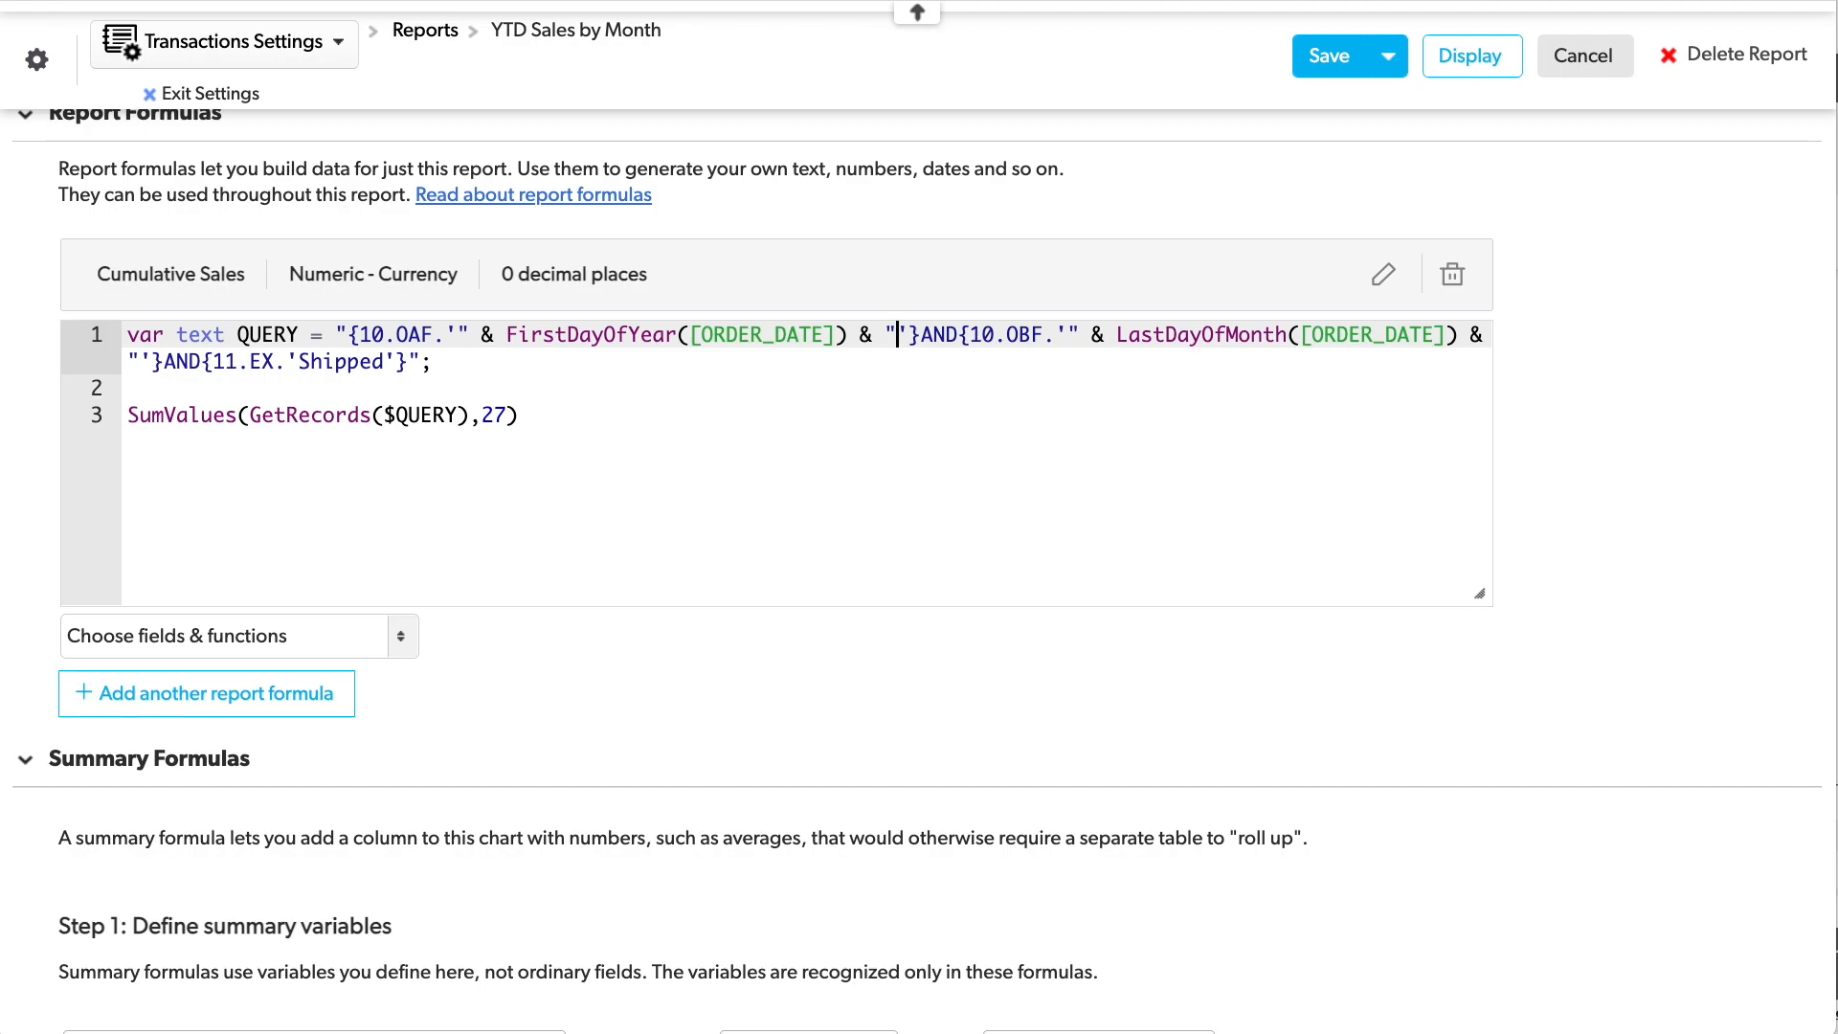
Add a second initial filter condition so that ORDER_DATE is during the current year.
scroll(941, 690, down, 8)
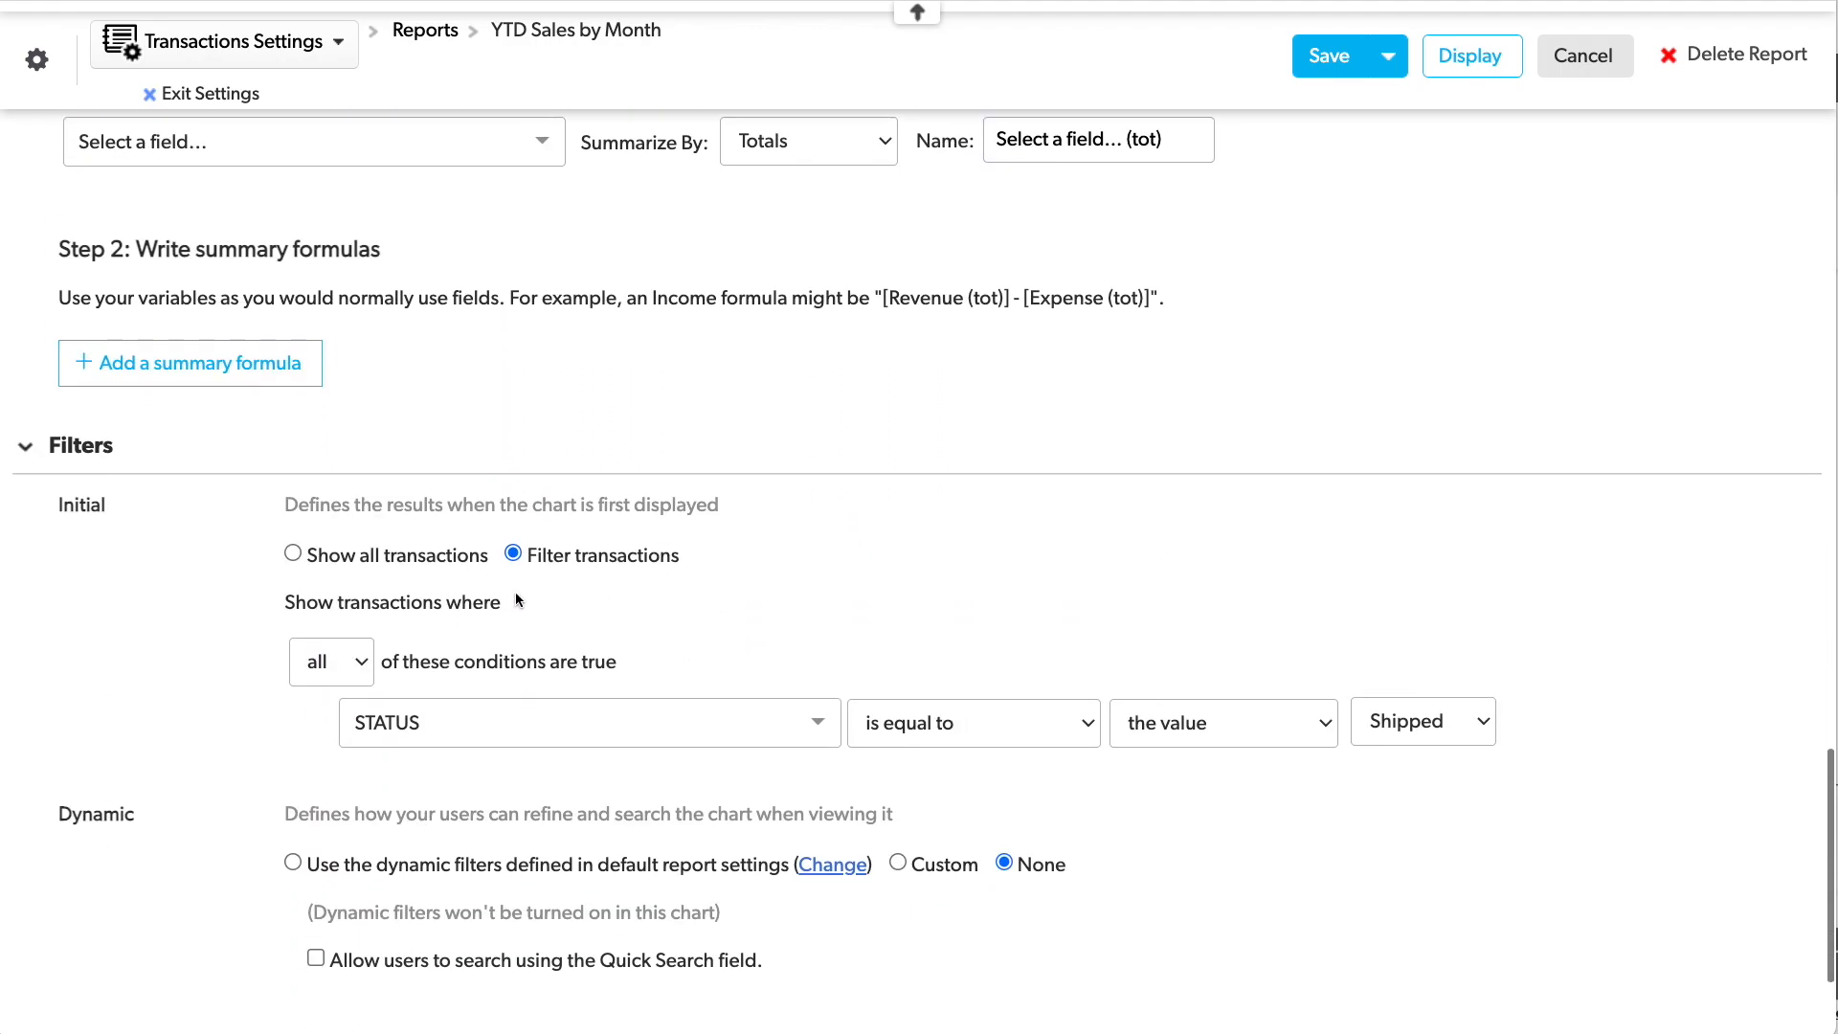
click(1520, 537)
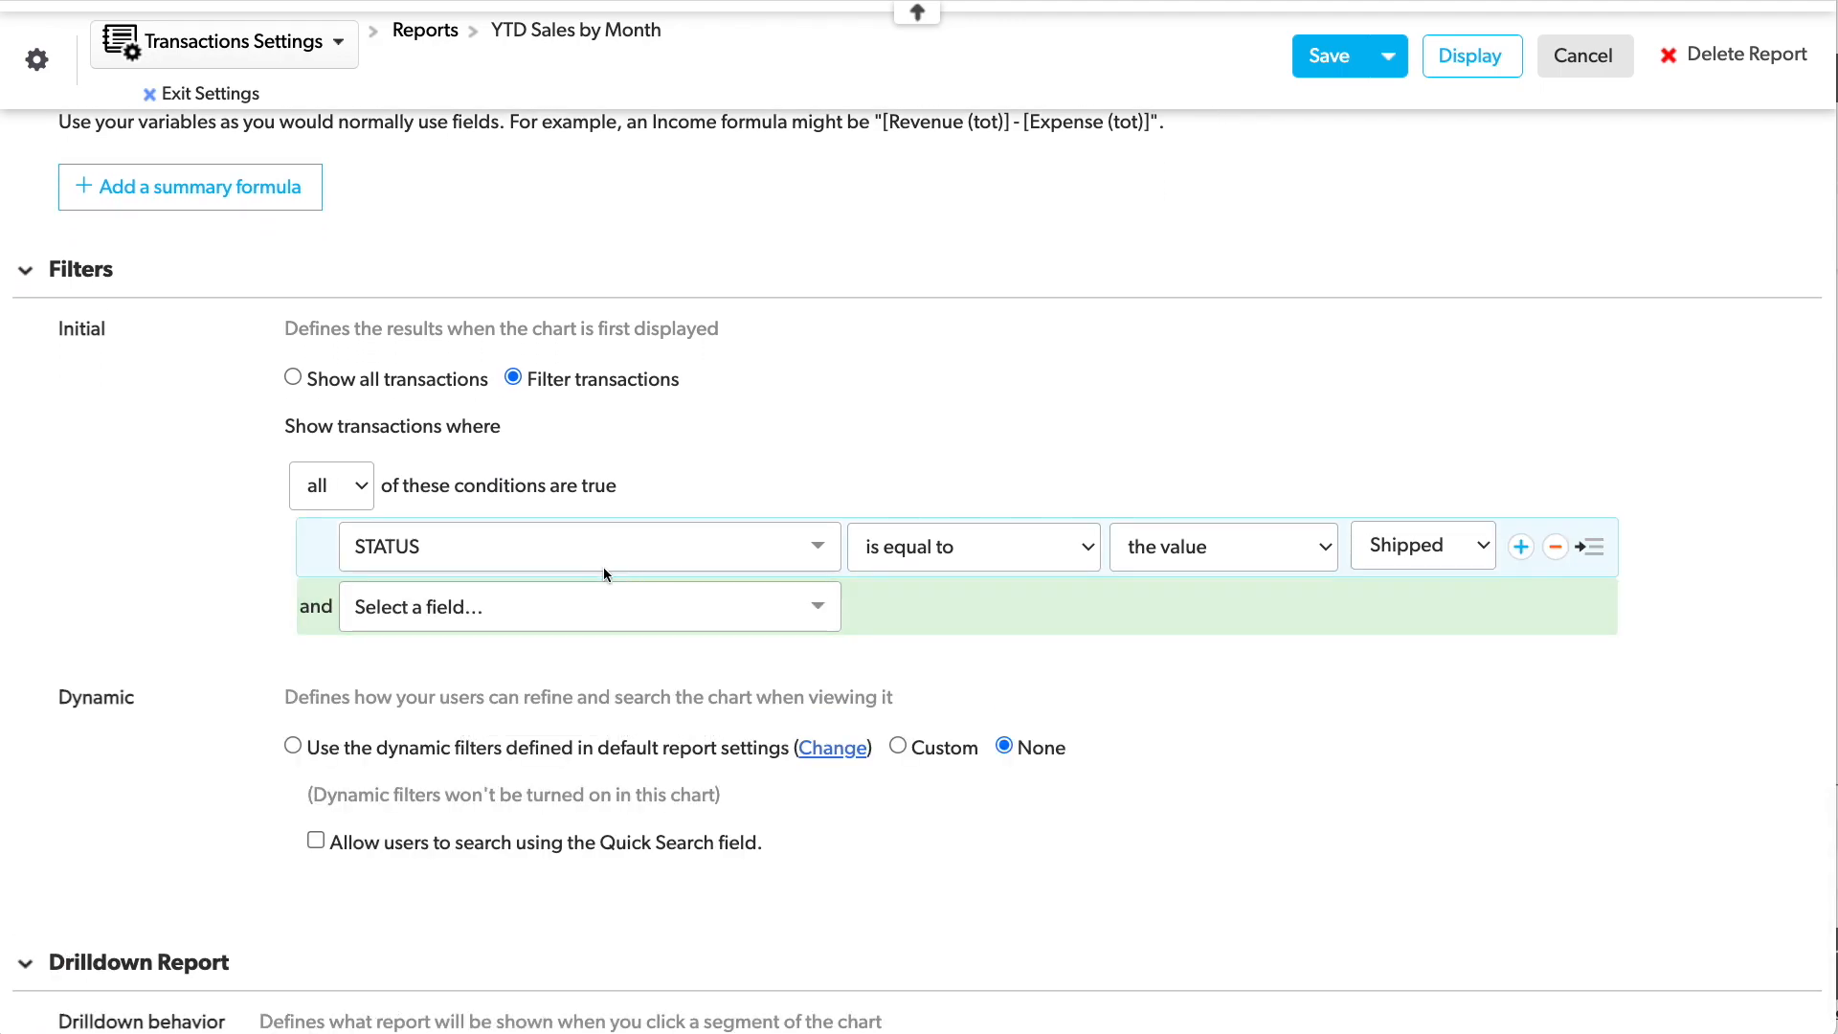
click(550, 597)
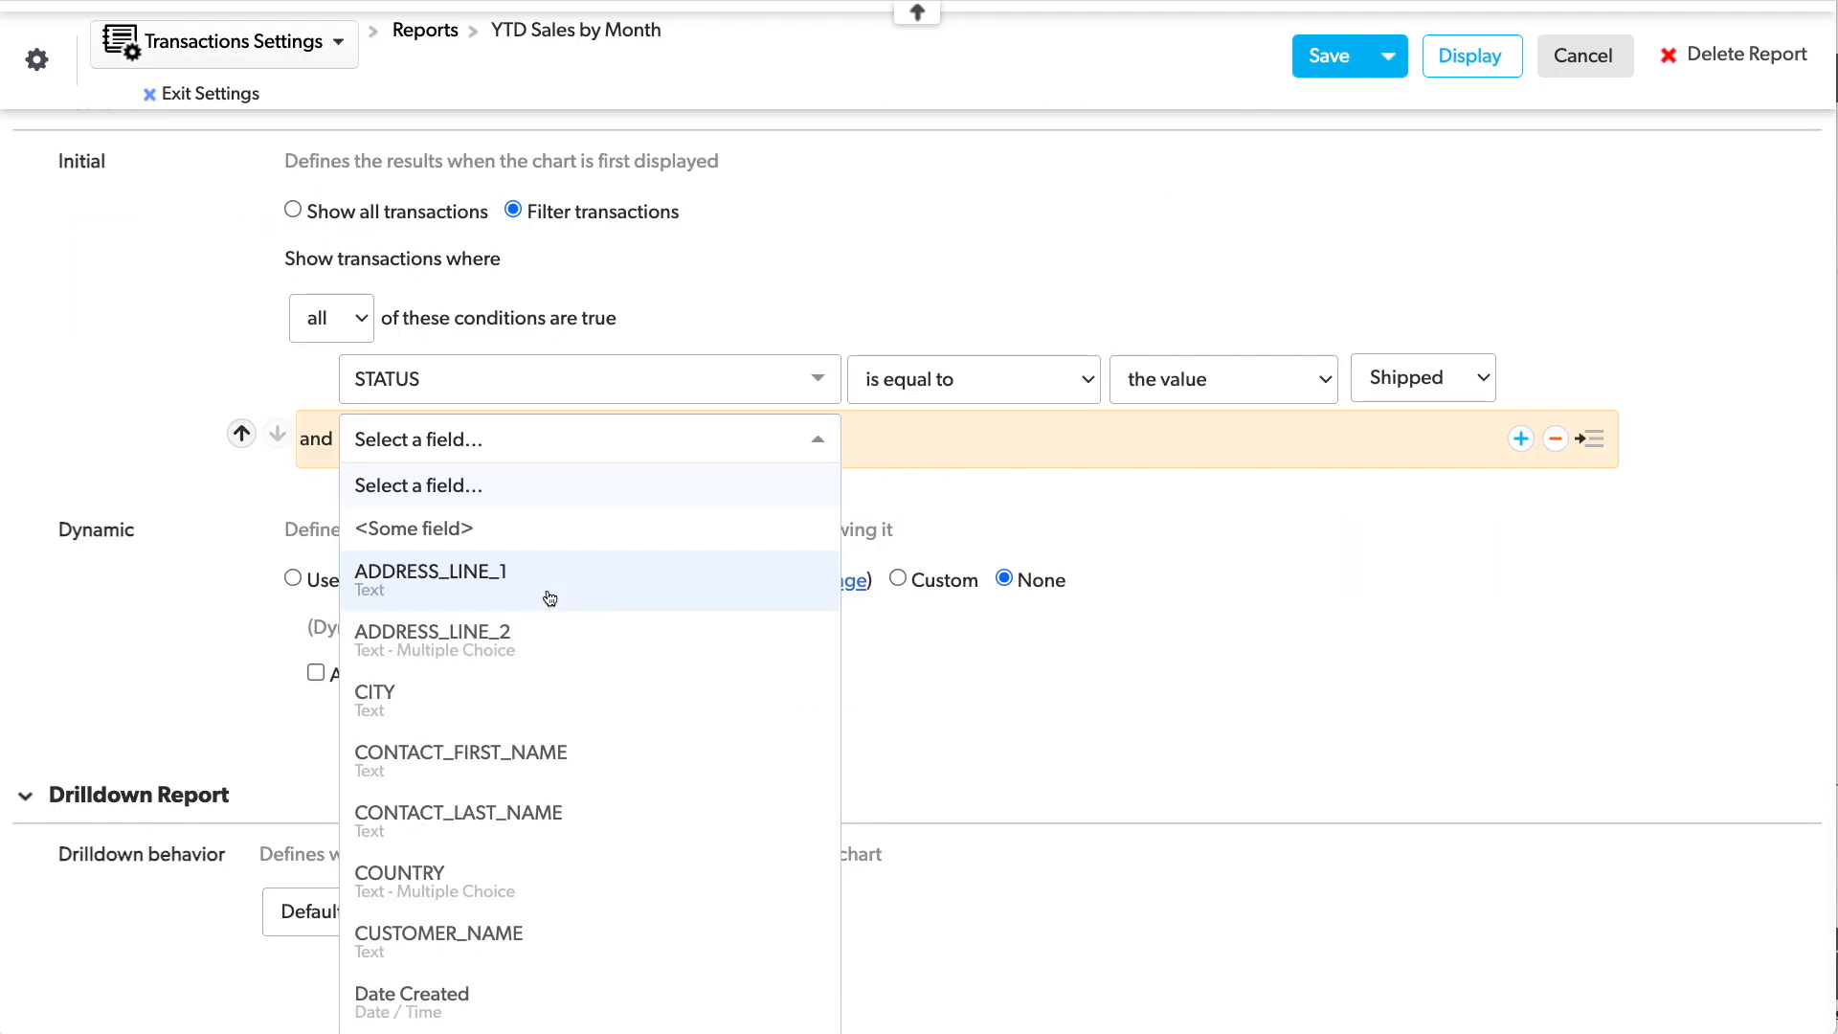
text(or)
click(613, 537)
click(934, 493)
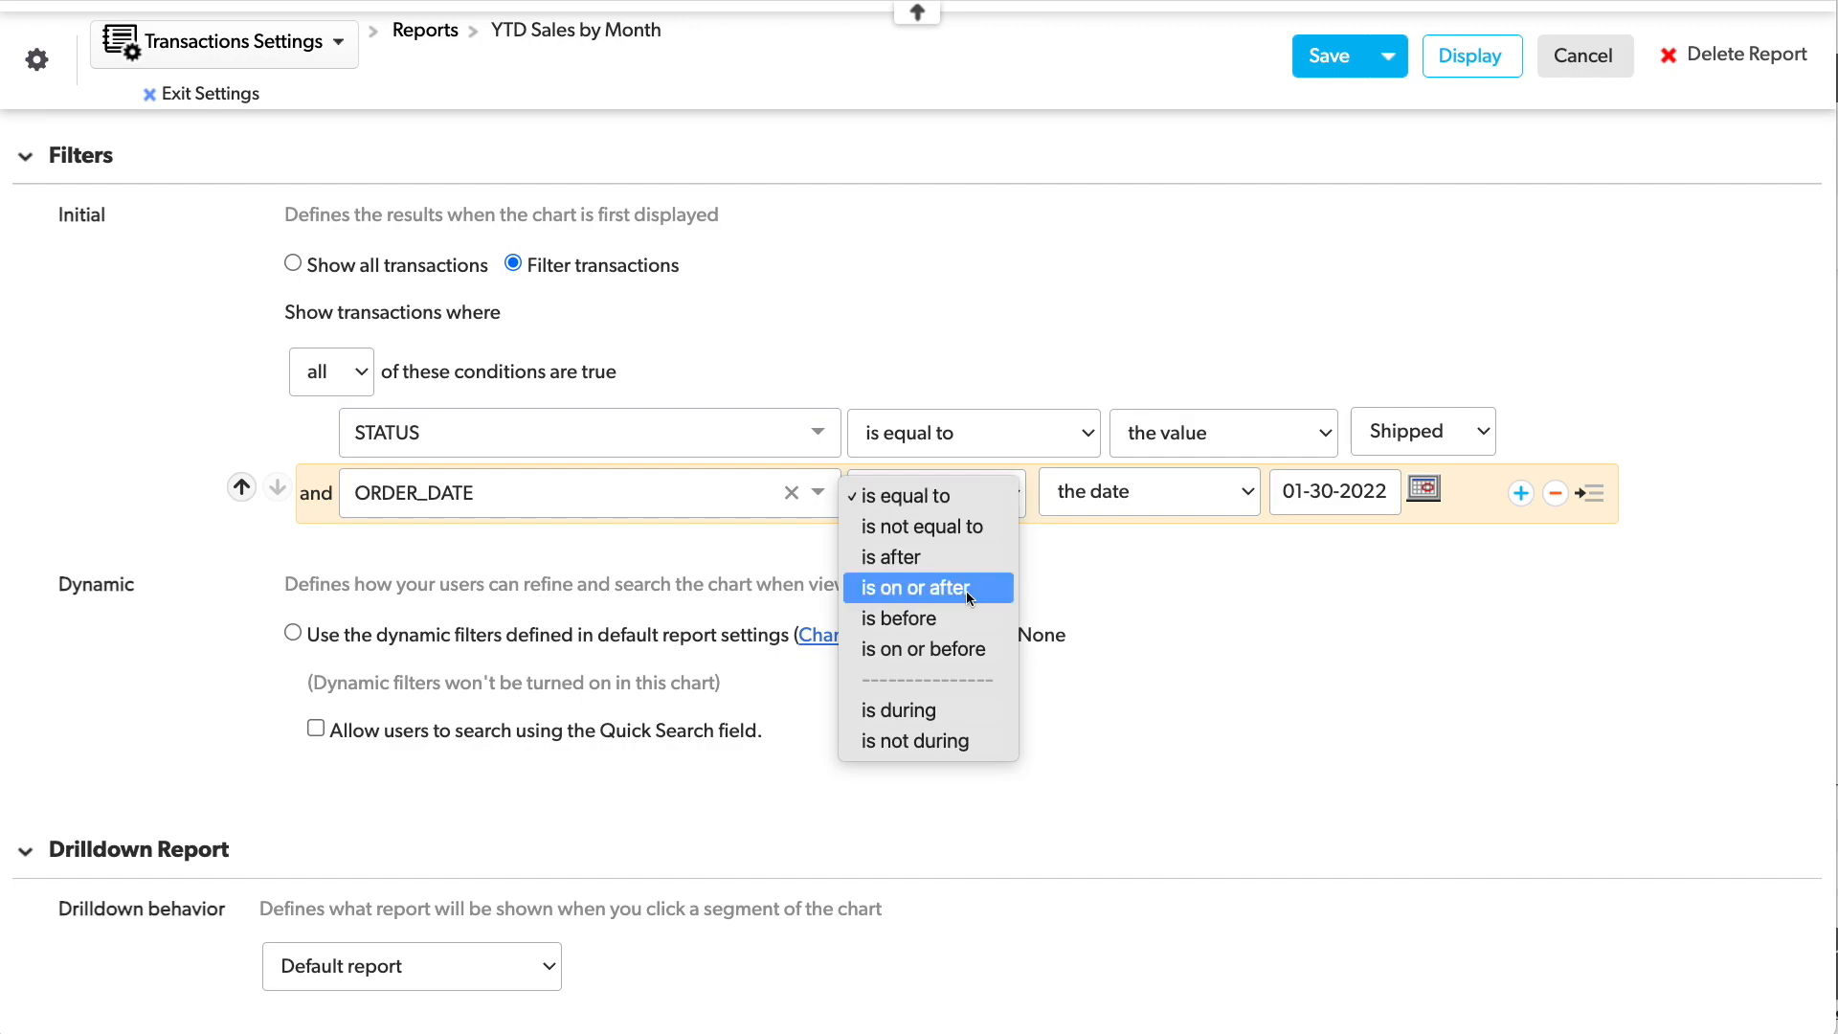
click(970, 708)
click(1306, 618)
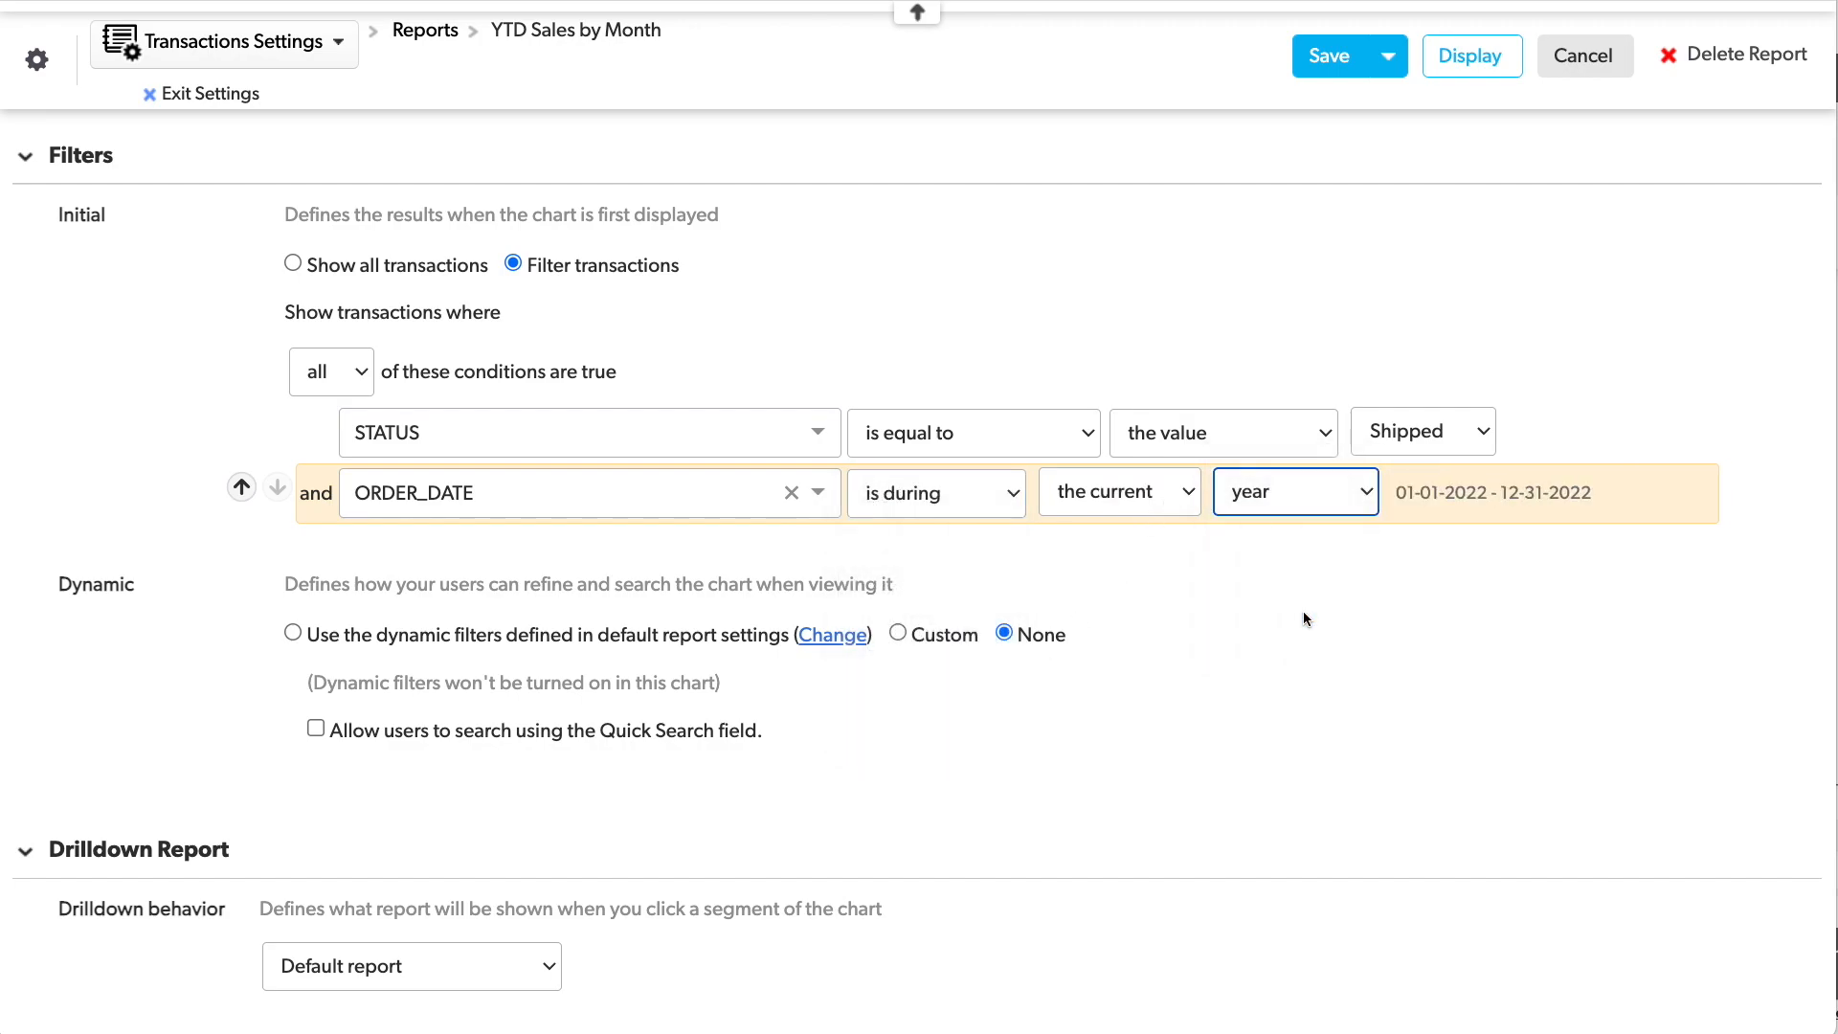
Use SALES, summarized as summed, for the bar values on the secondary y axis and save the YTD Sales by Month report.
scroll(1304, 618, up, 12)
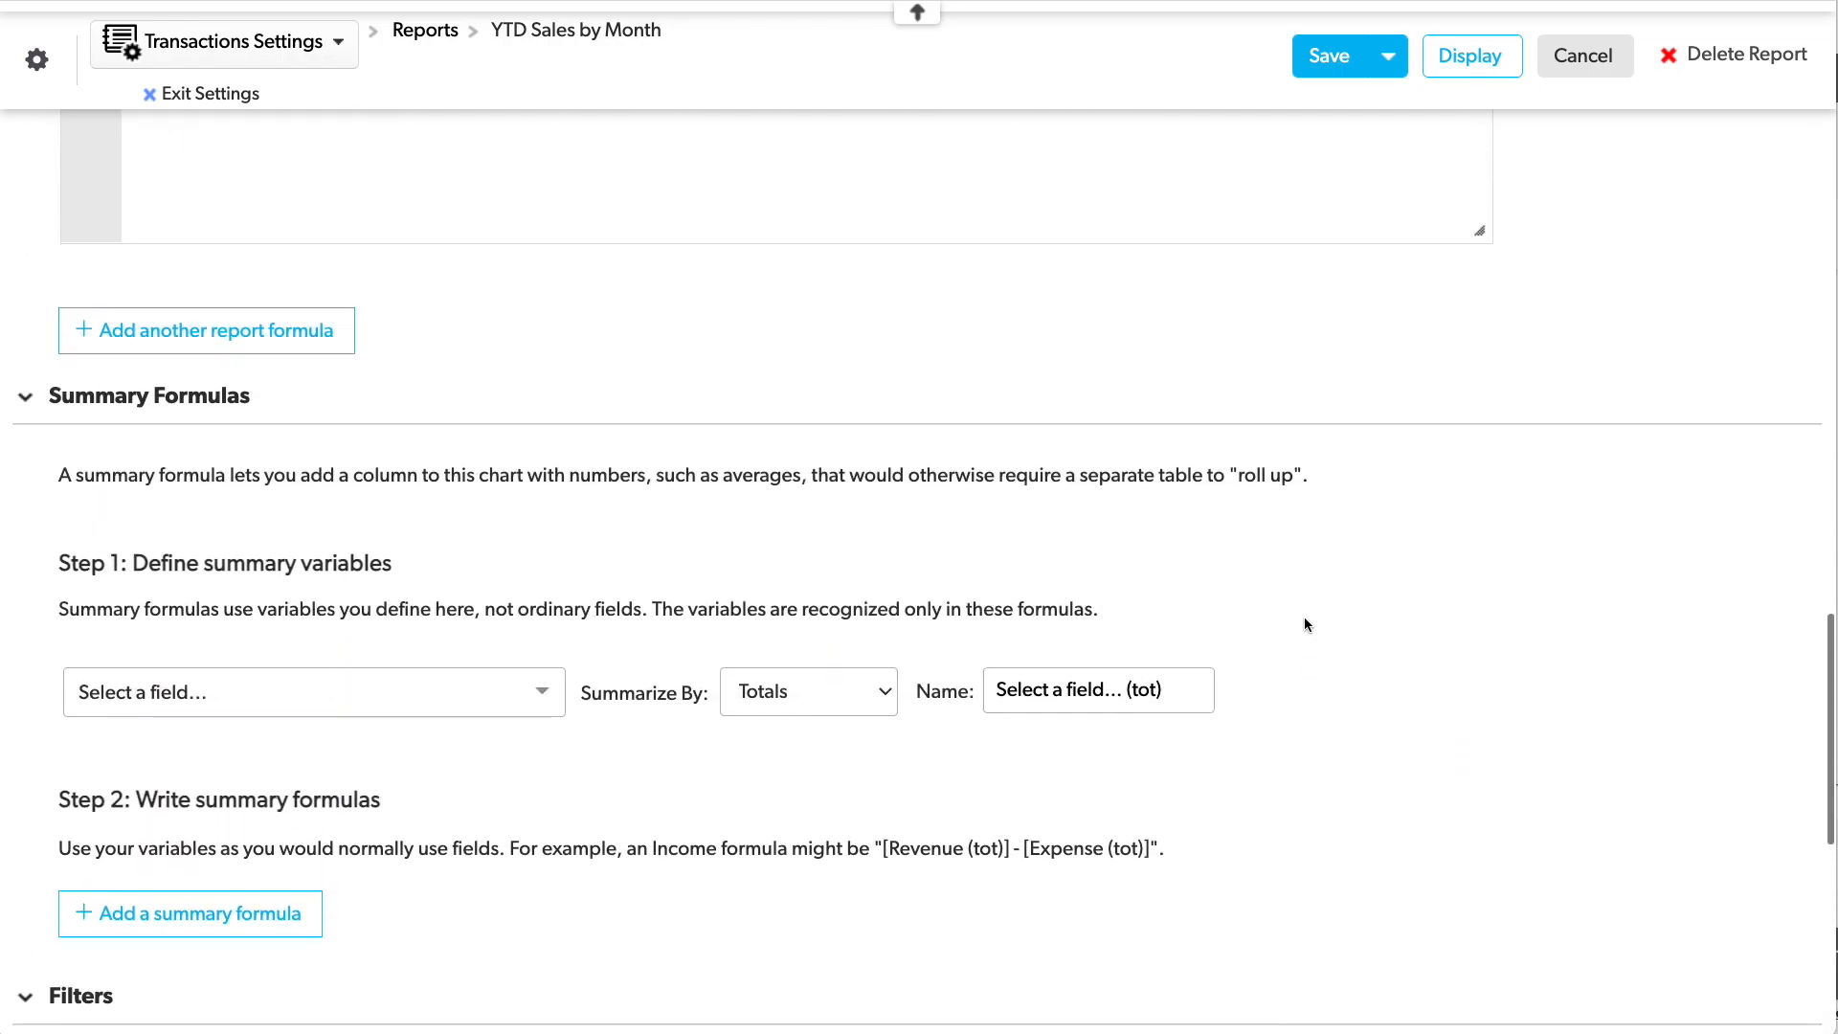
scroll(1095, 647, up, 10)
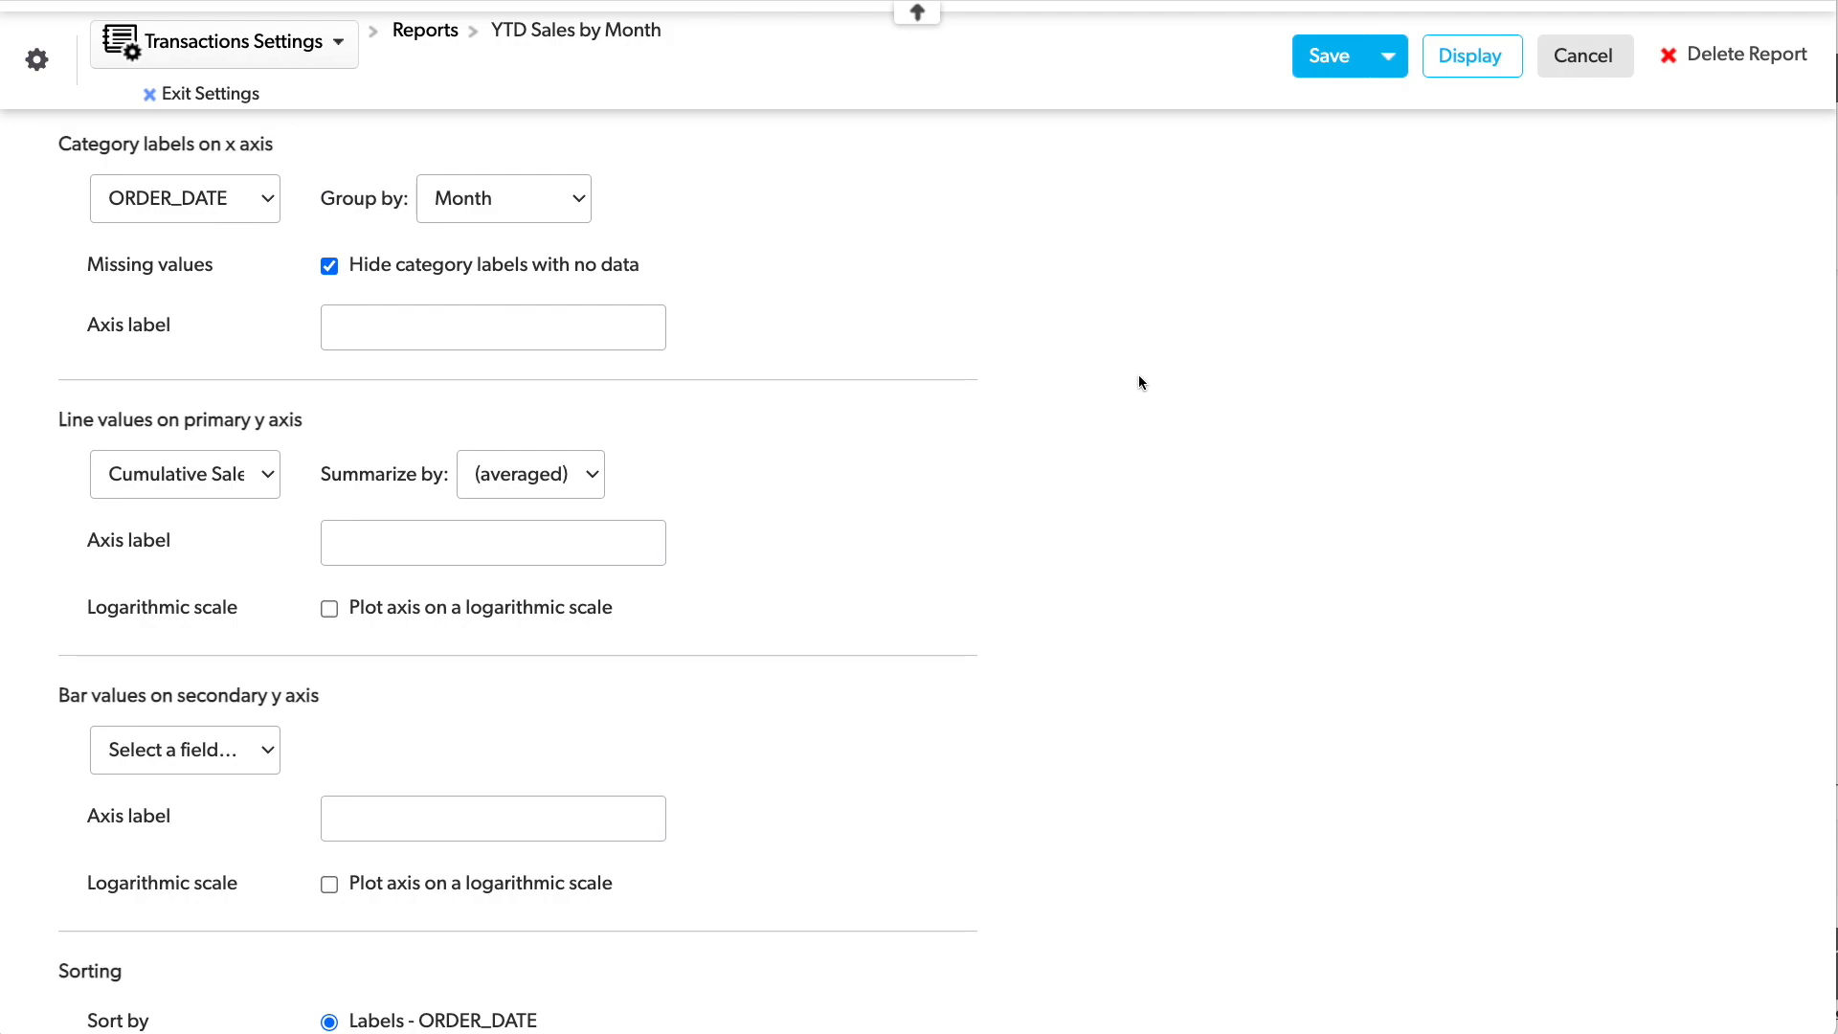
scroll(1139, 375, up, 4)
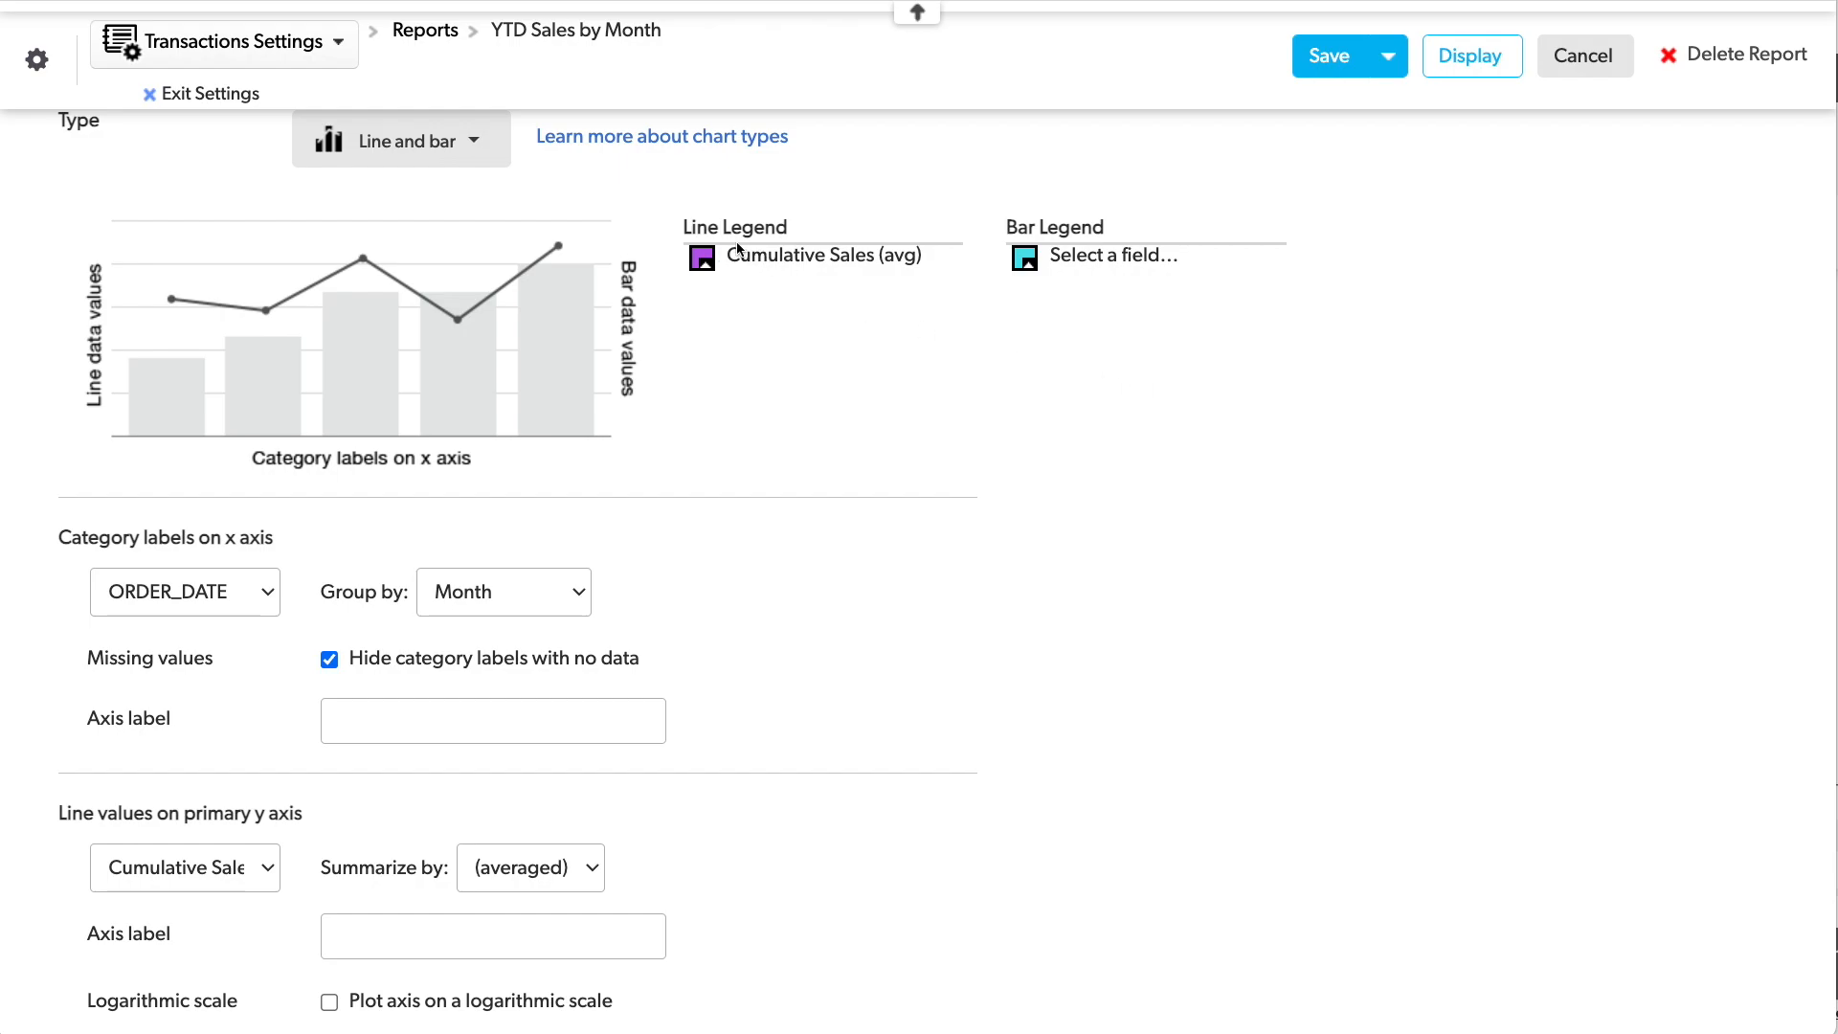
scroll(1149, 522, down, 5)
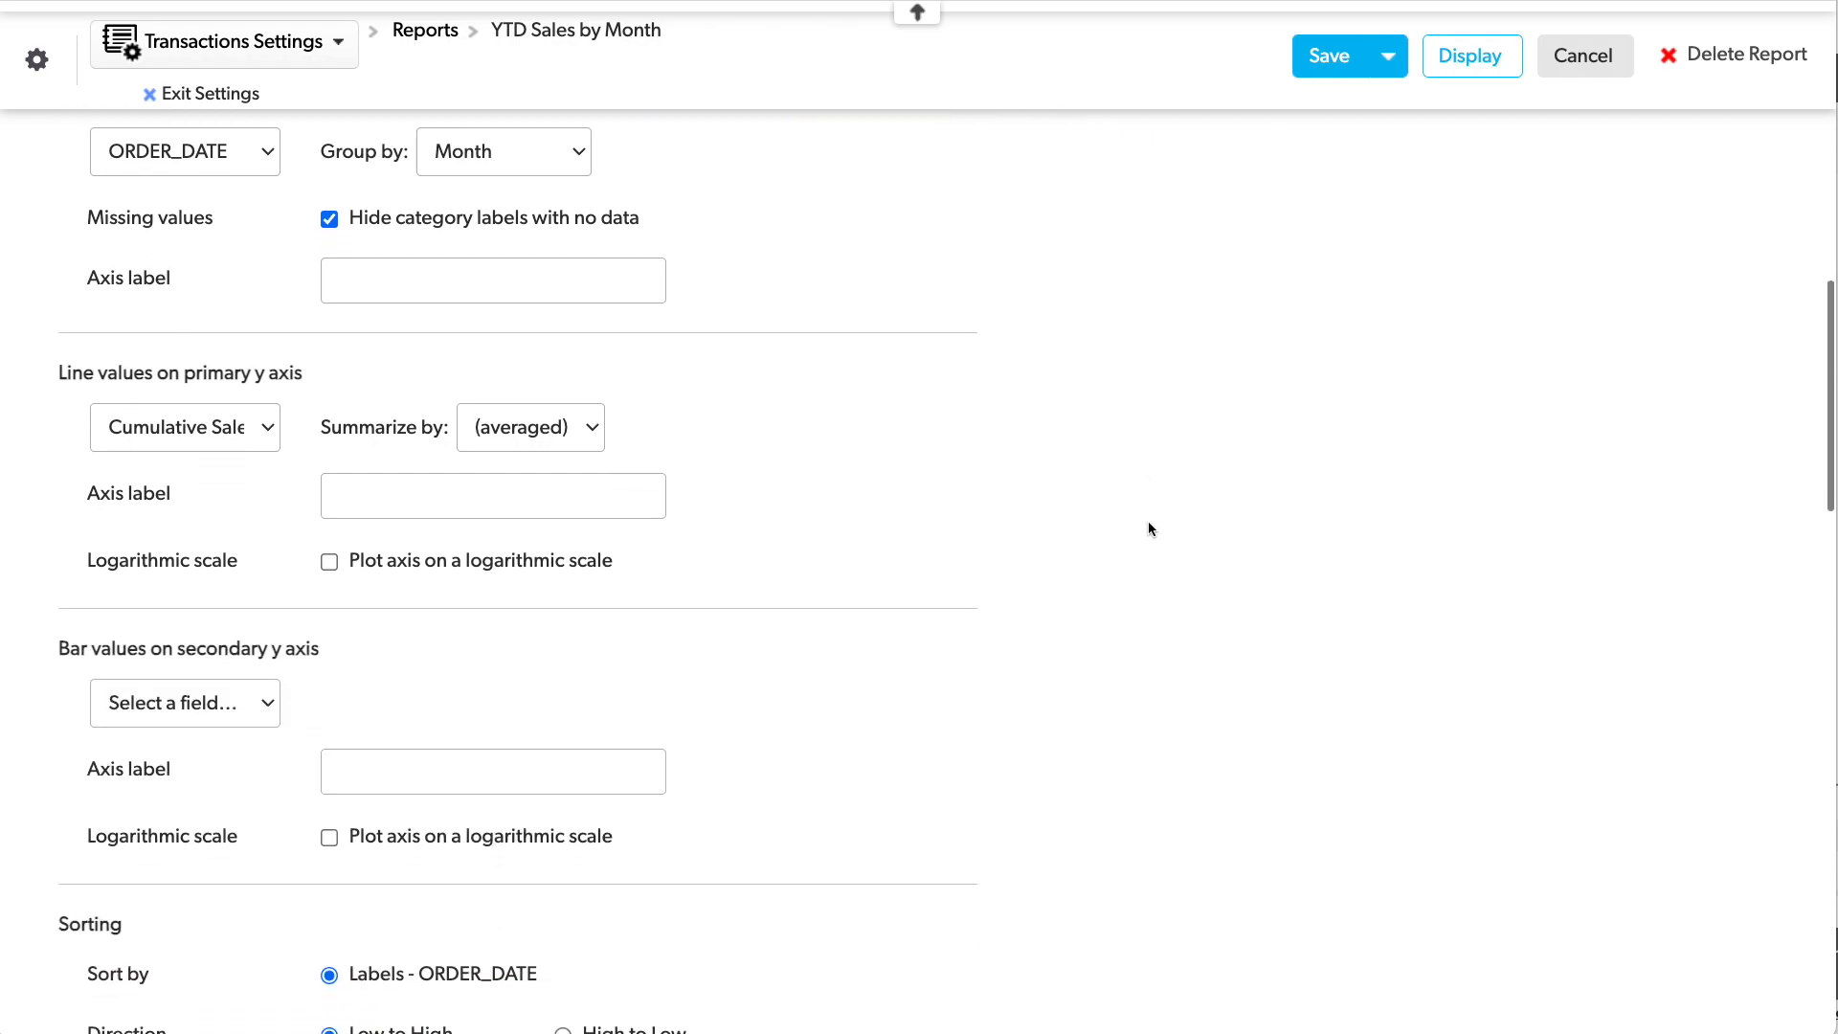
click(234, 655)
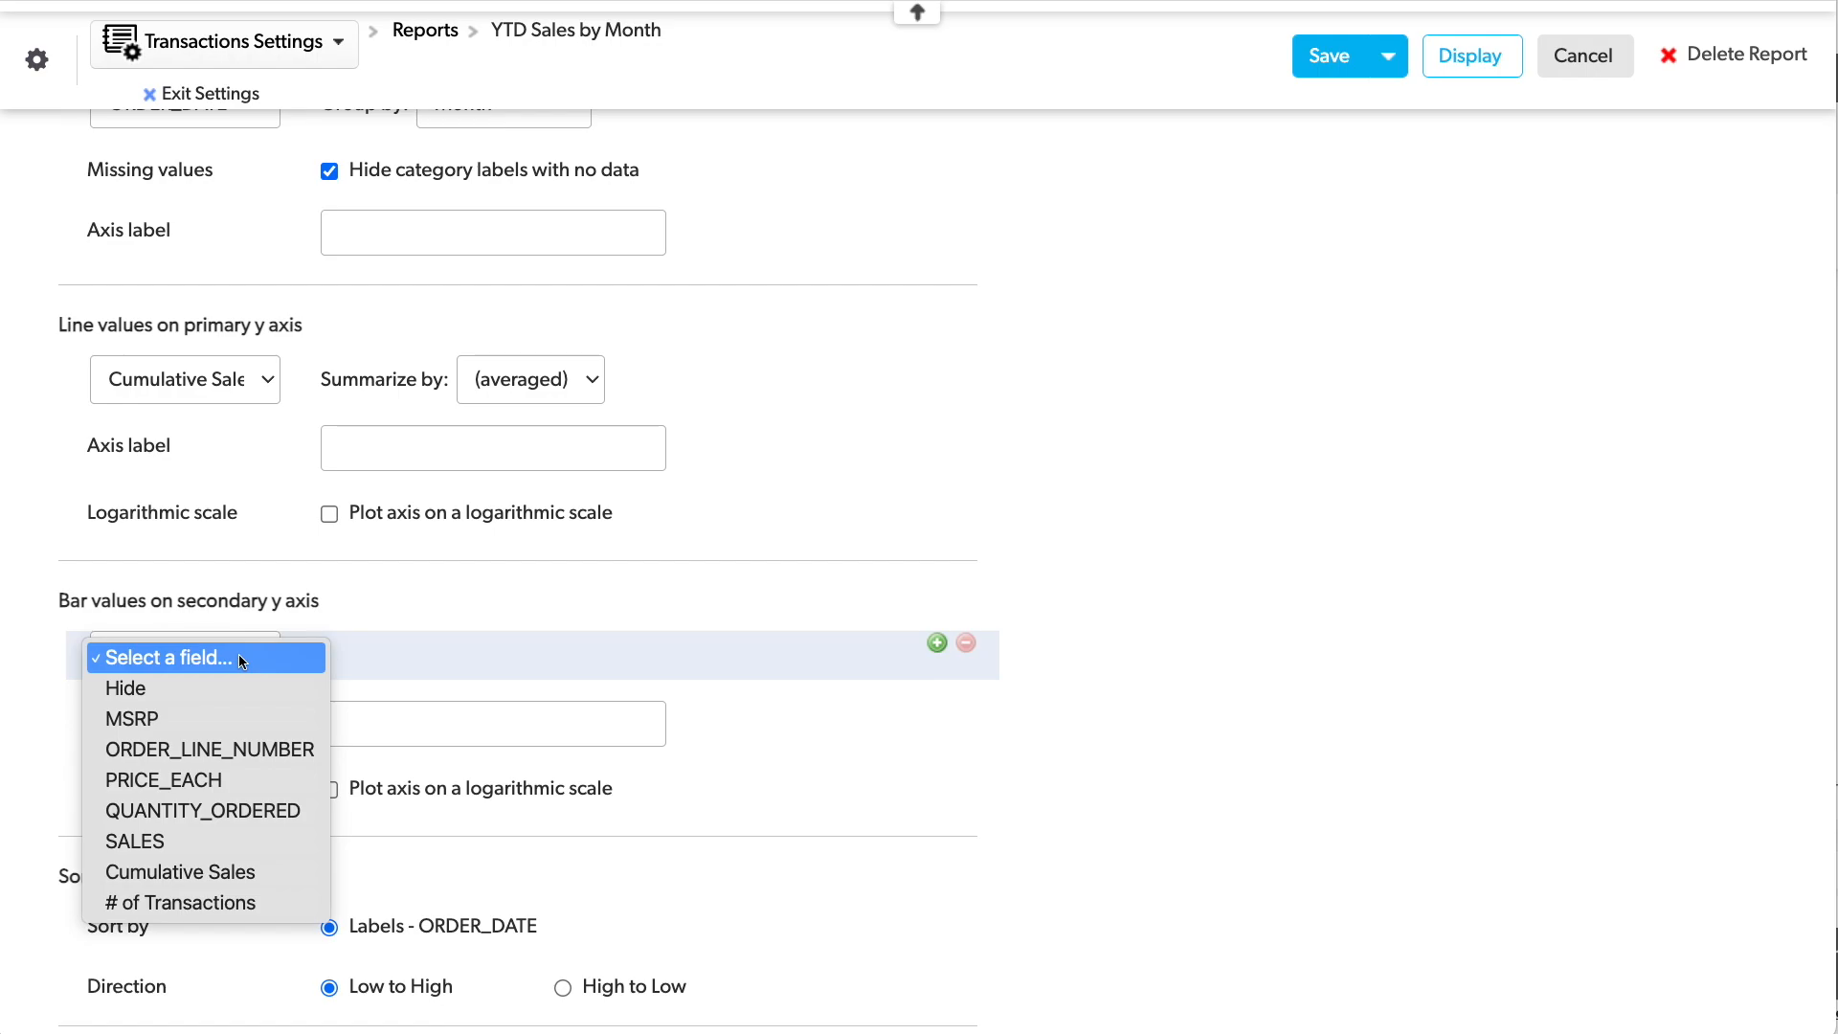
click(246, 841)
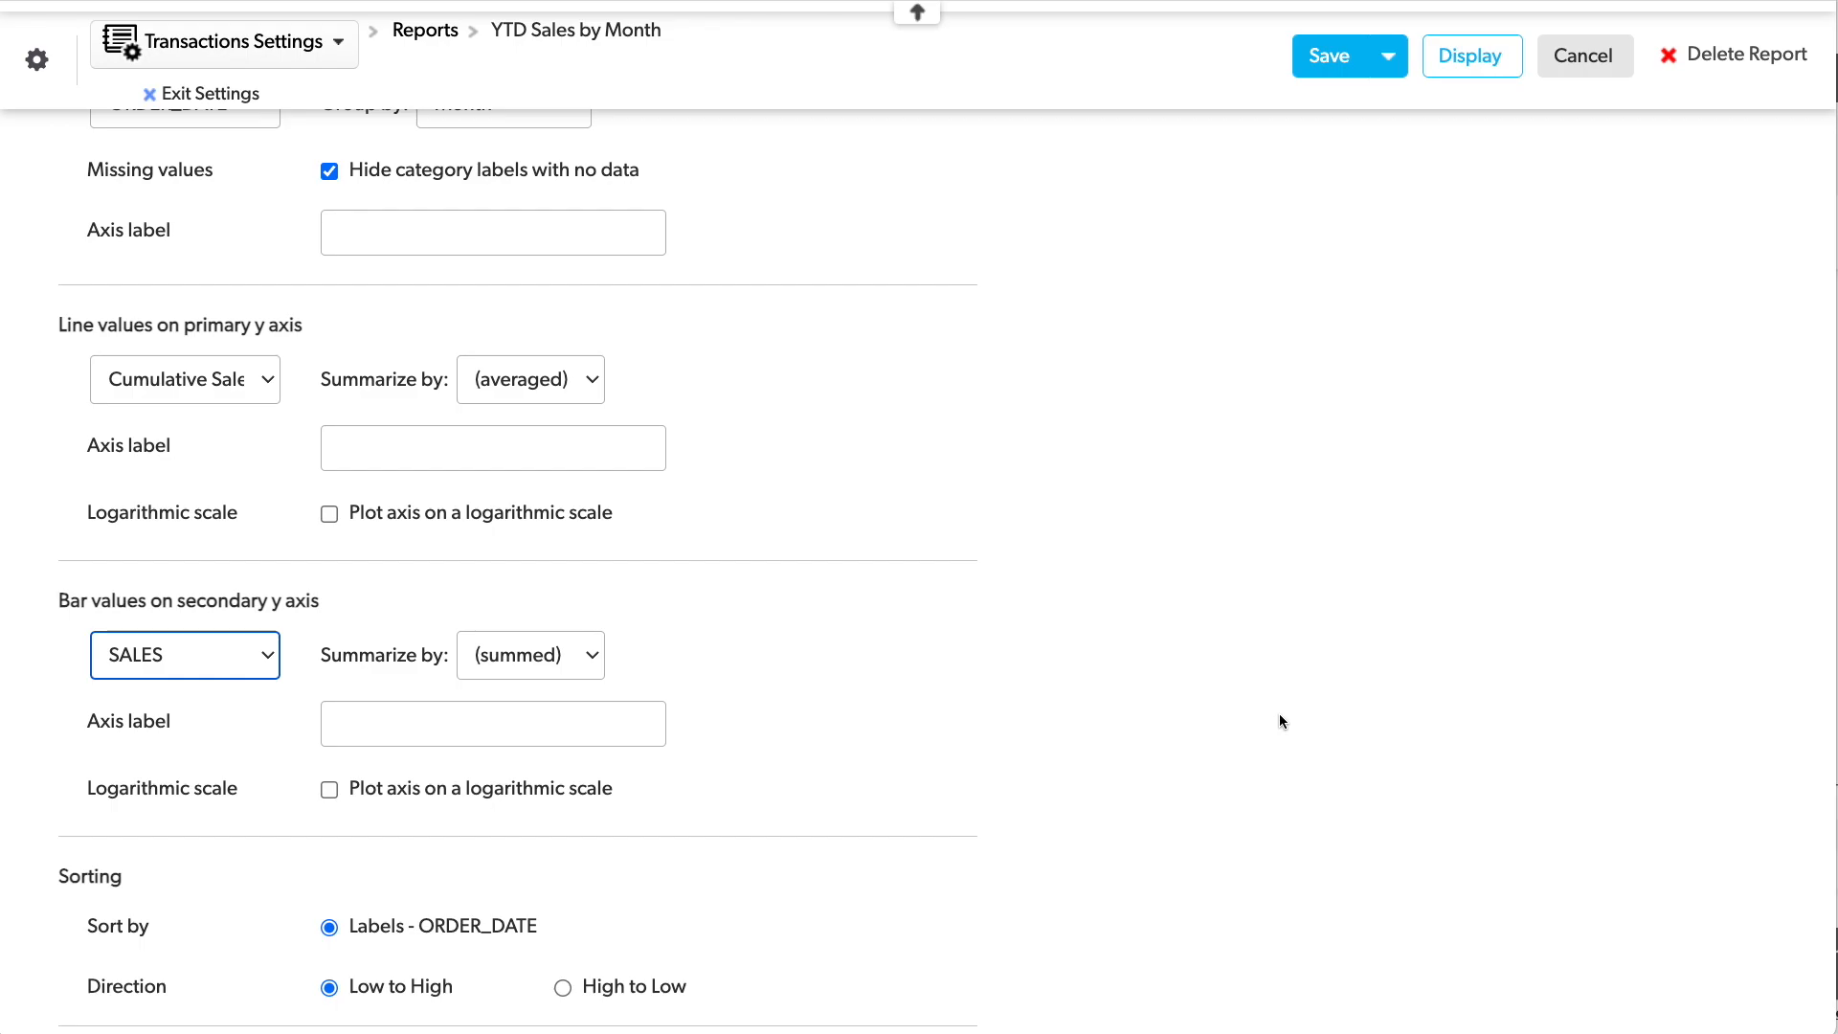
click(1336, 59)
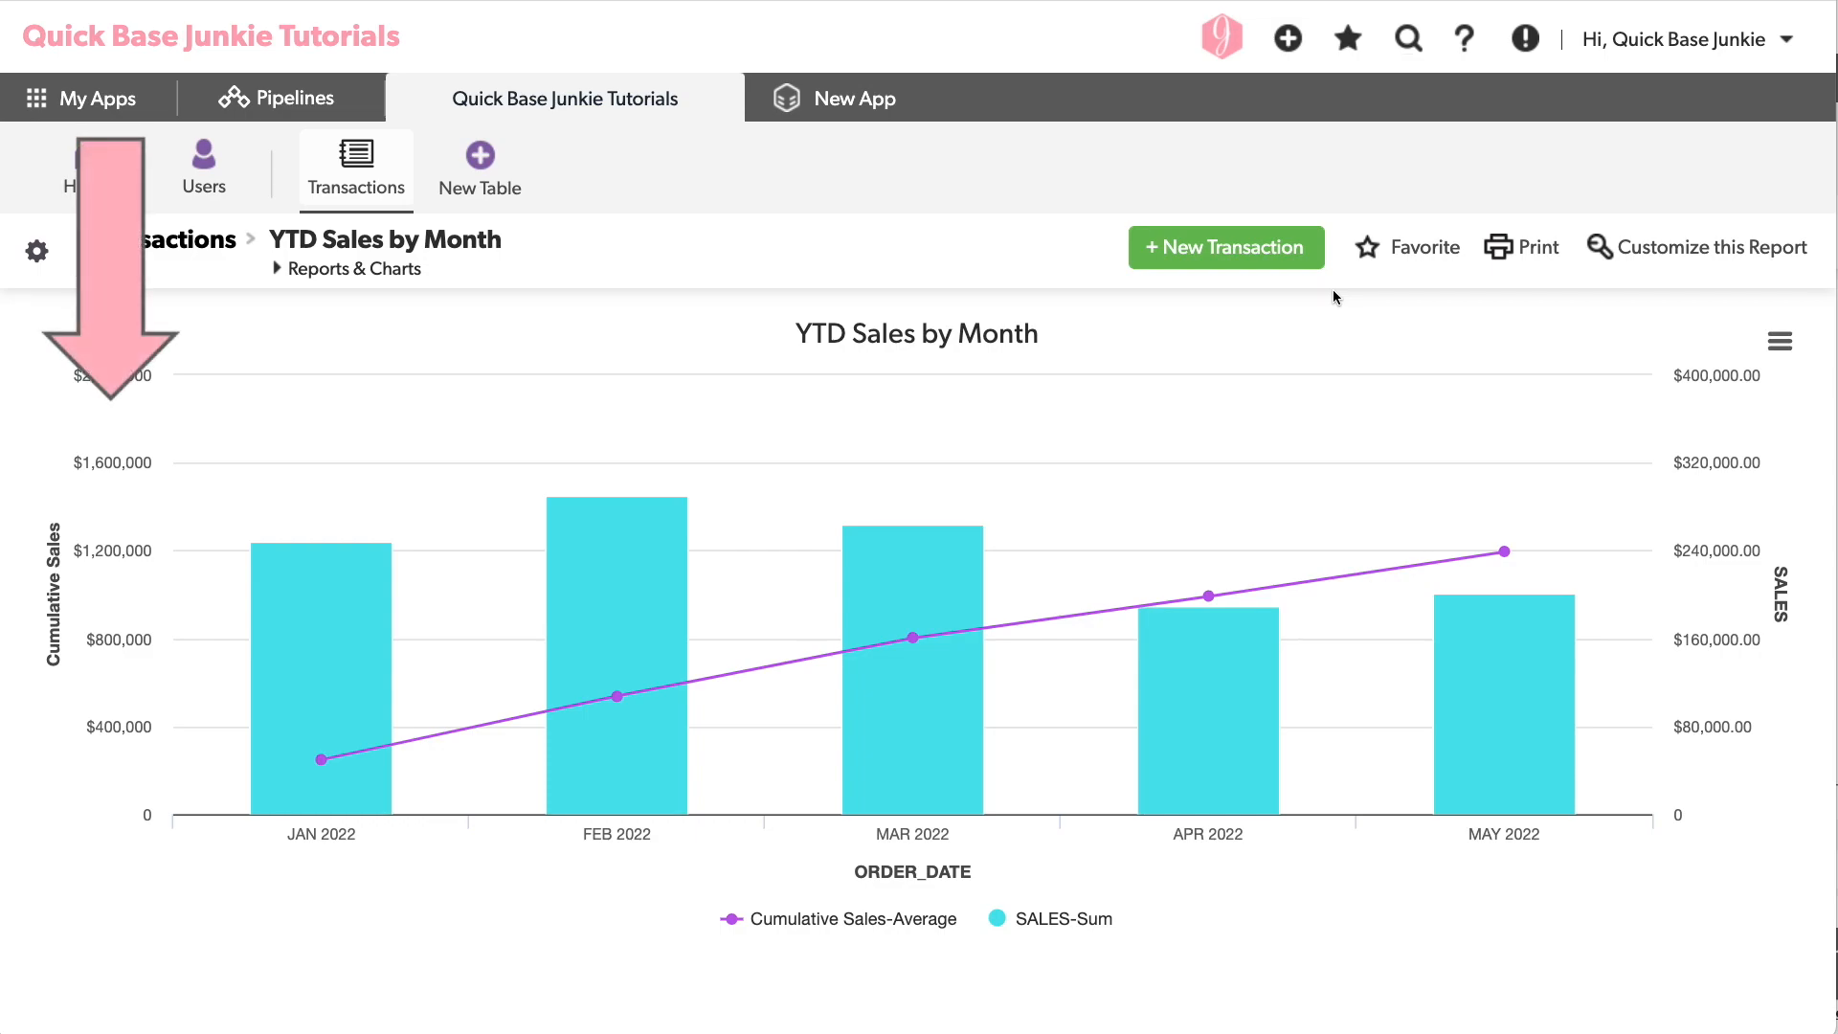
mouse_move(1504, 552)
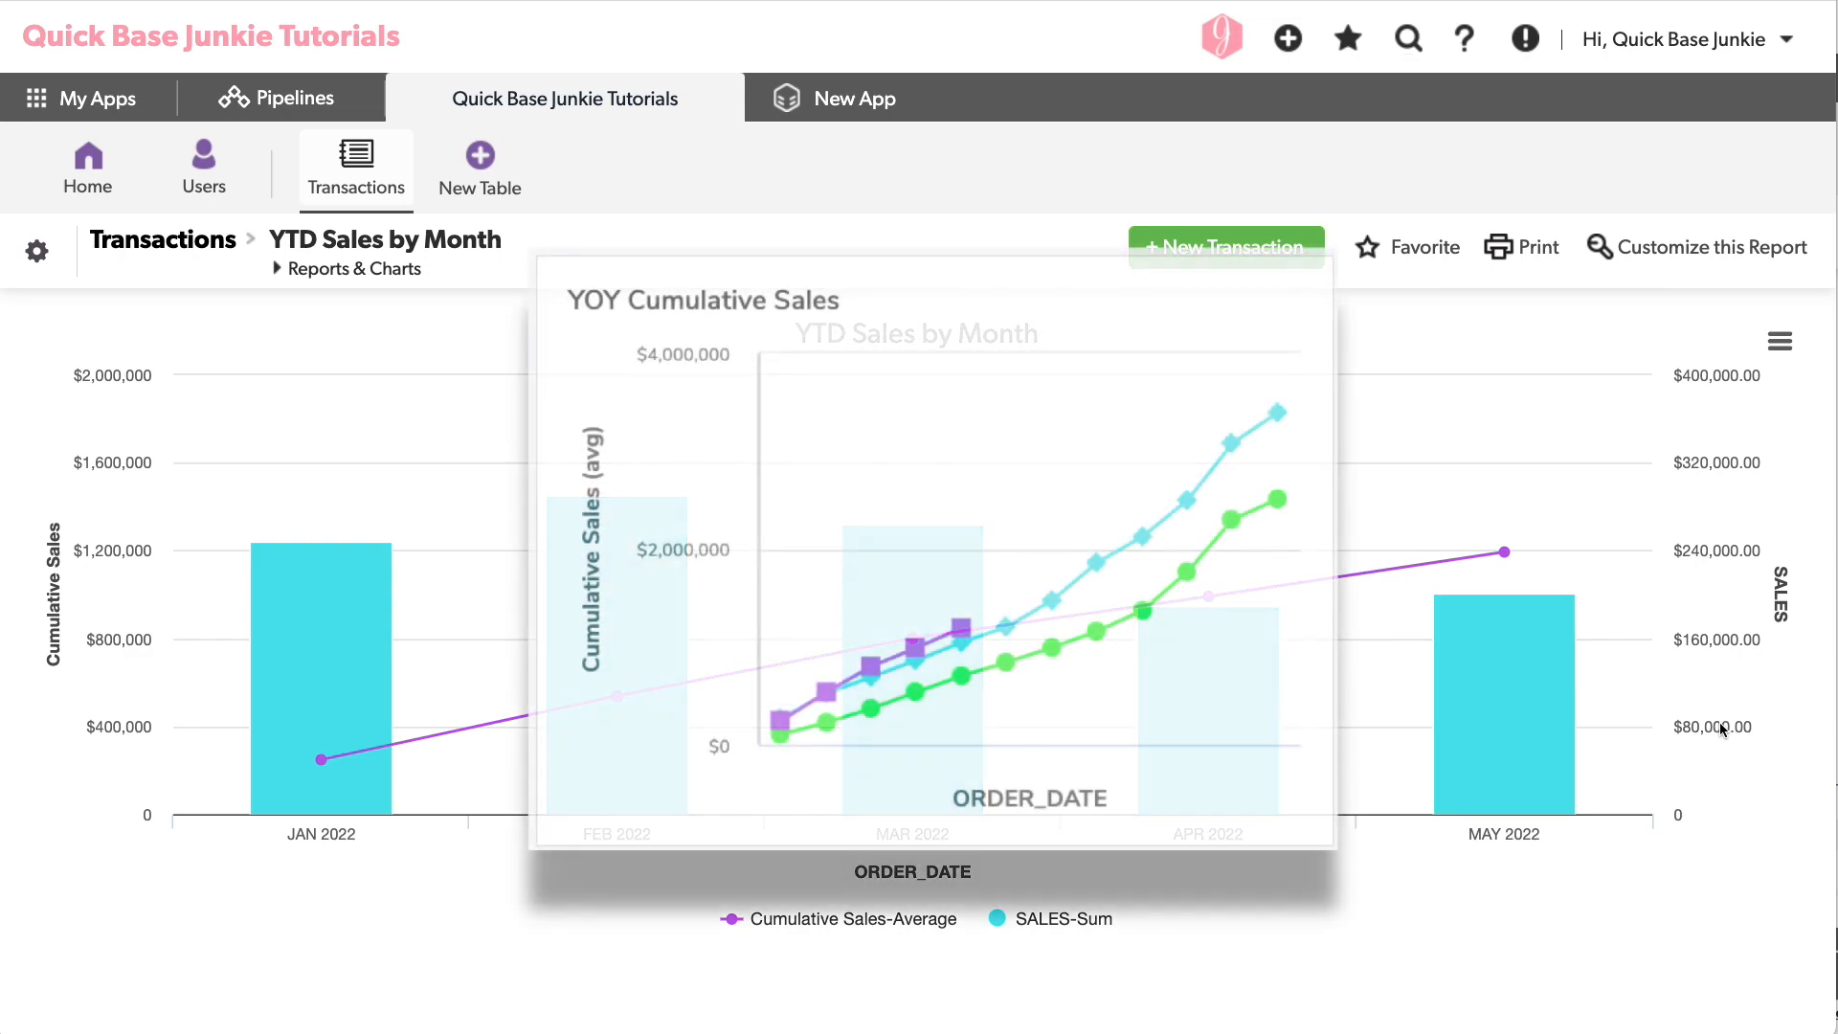
Reopen the YTD Sales by Month report for customization and save a copy named YOY Cumulative Sales.
click(1700, 247)
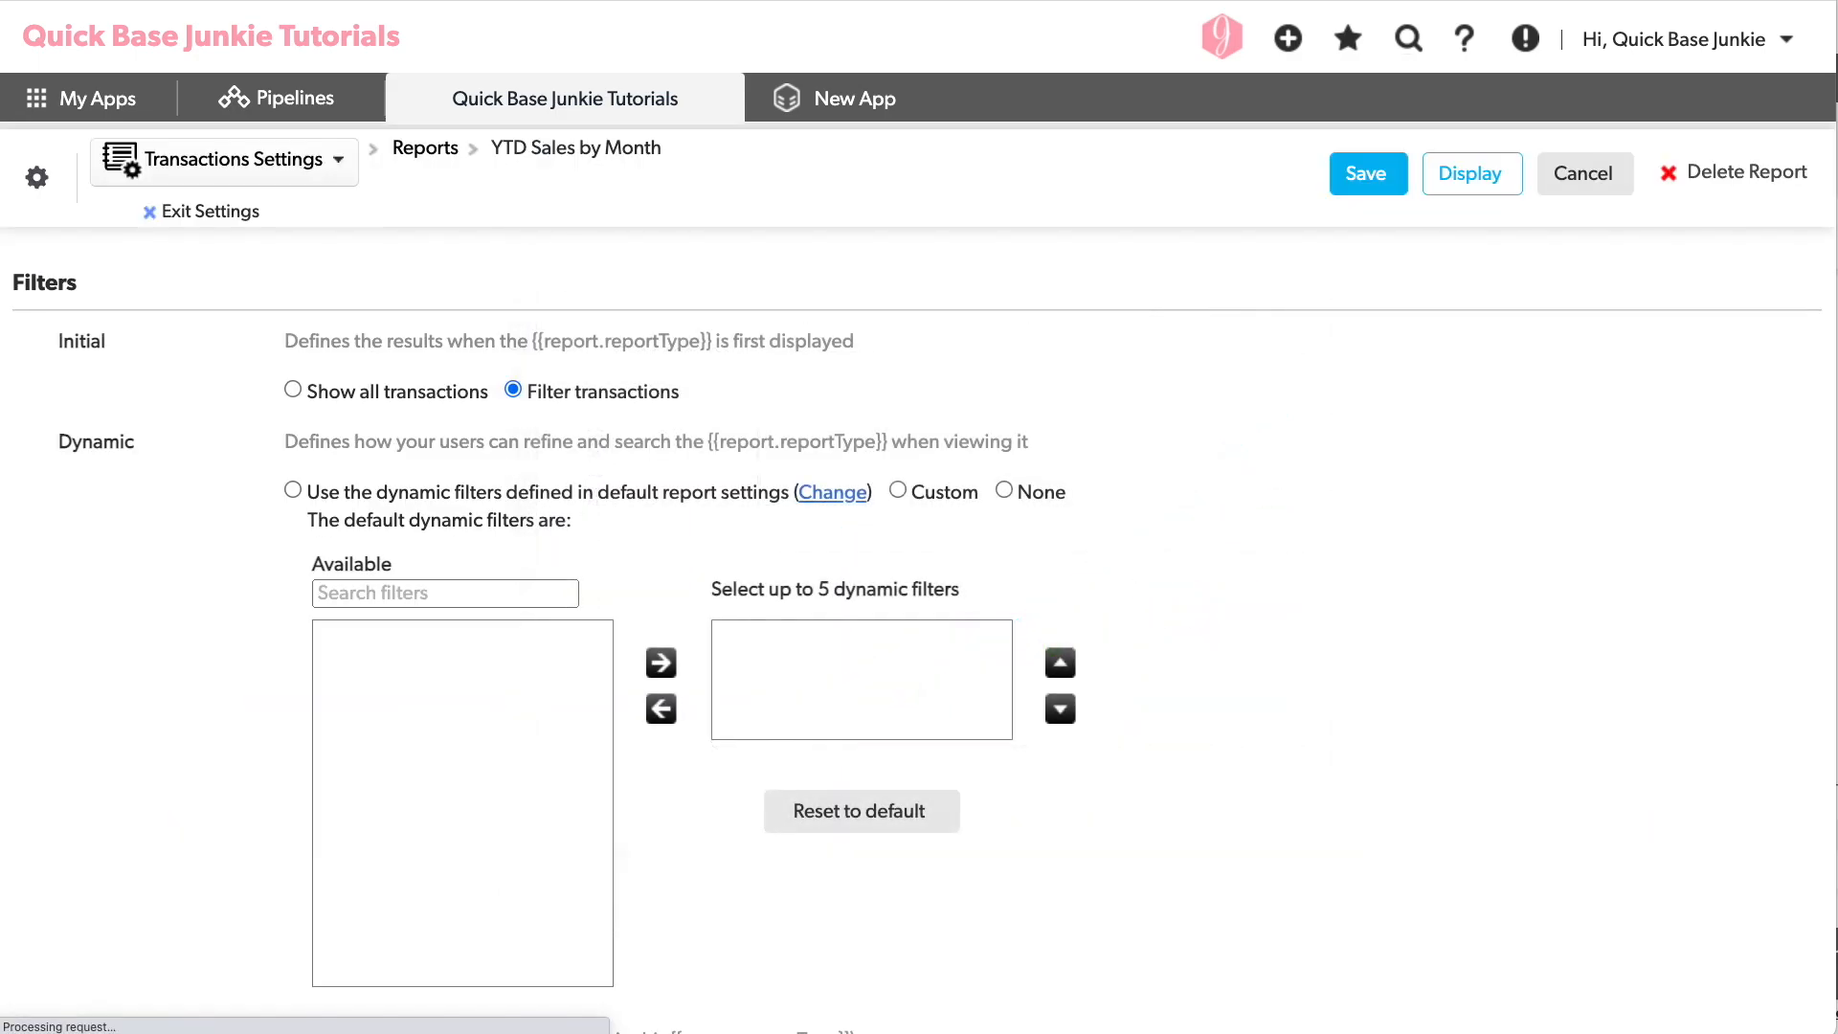
click(1389, 182)
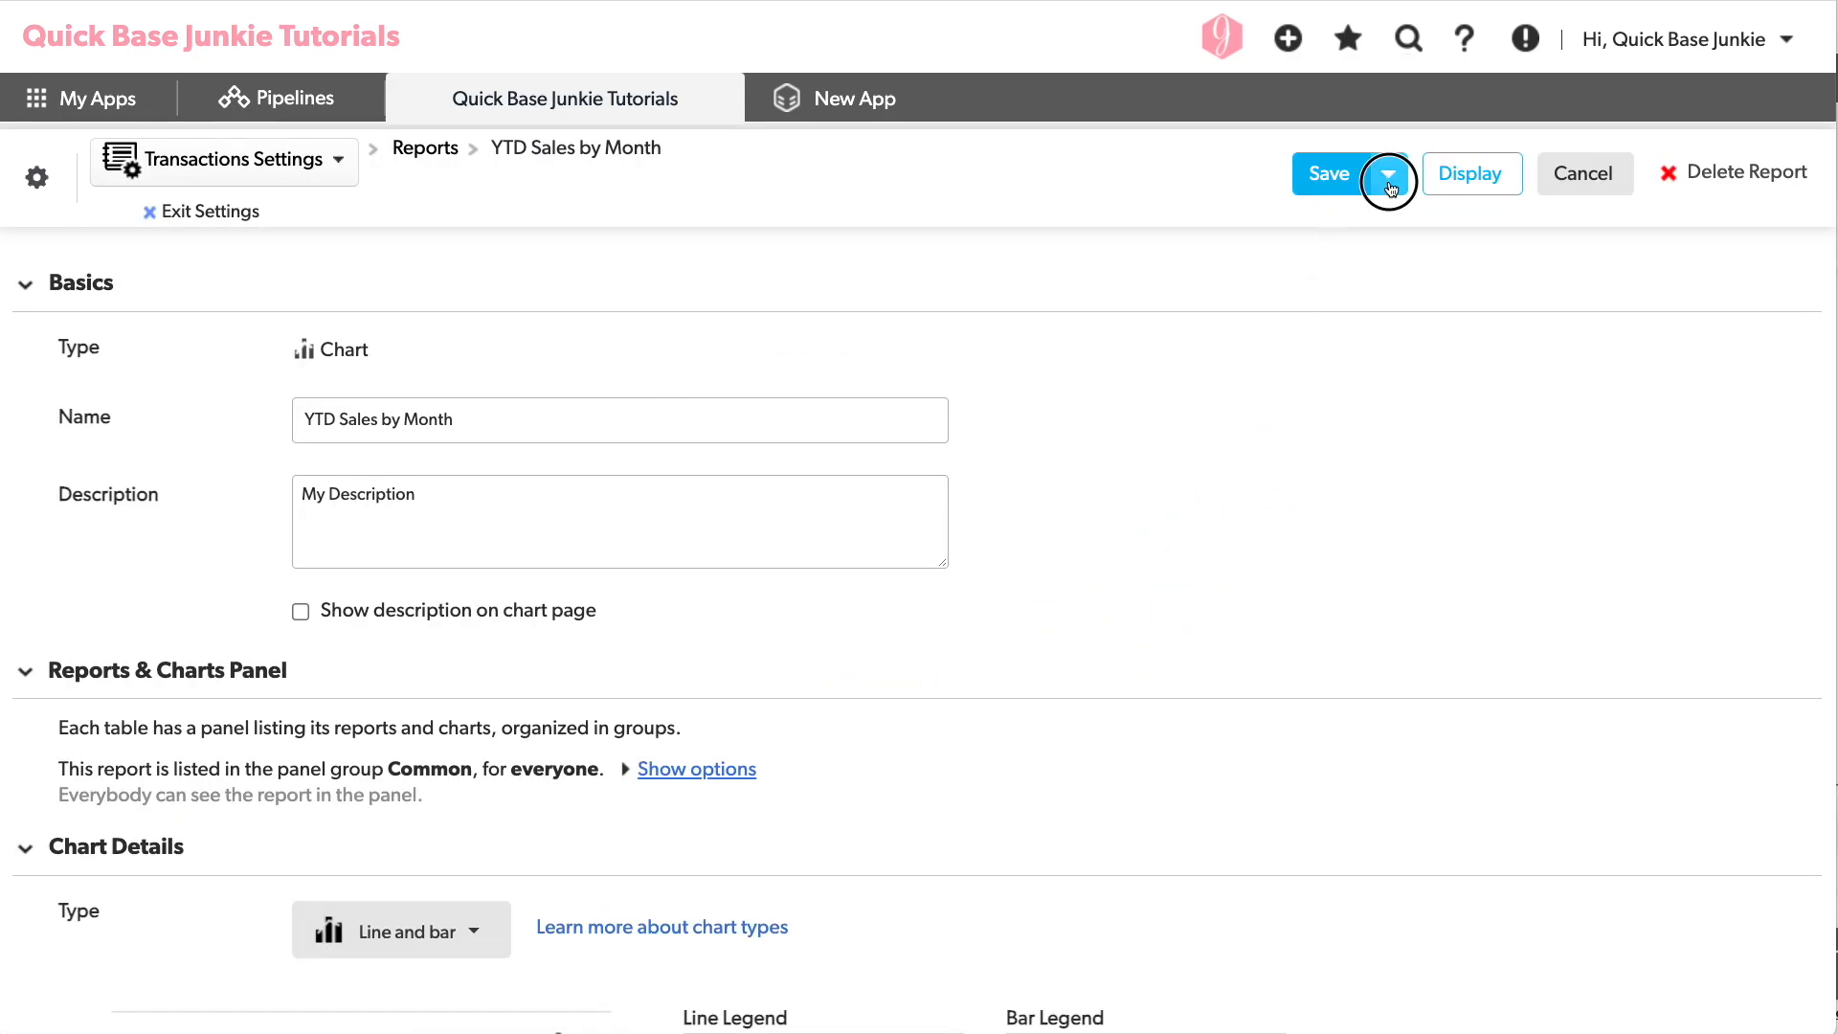
click(1394, 261)
text(YOY Cumulative Sales)
click(703, 637)
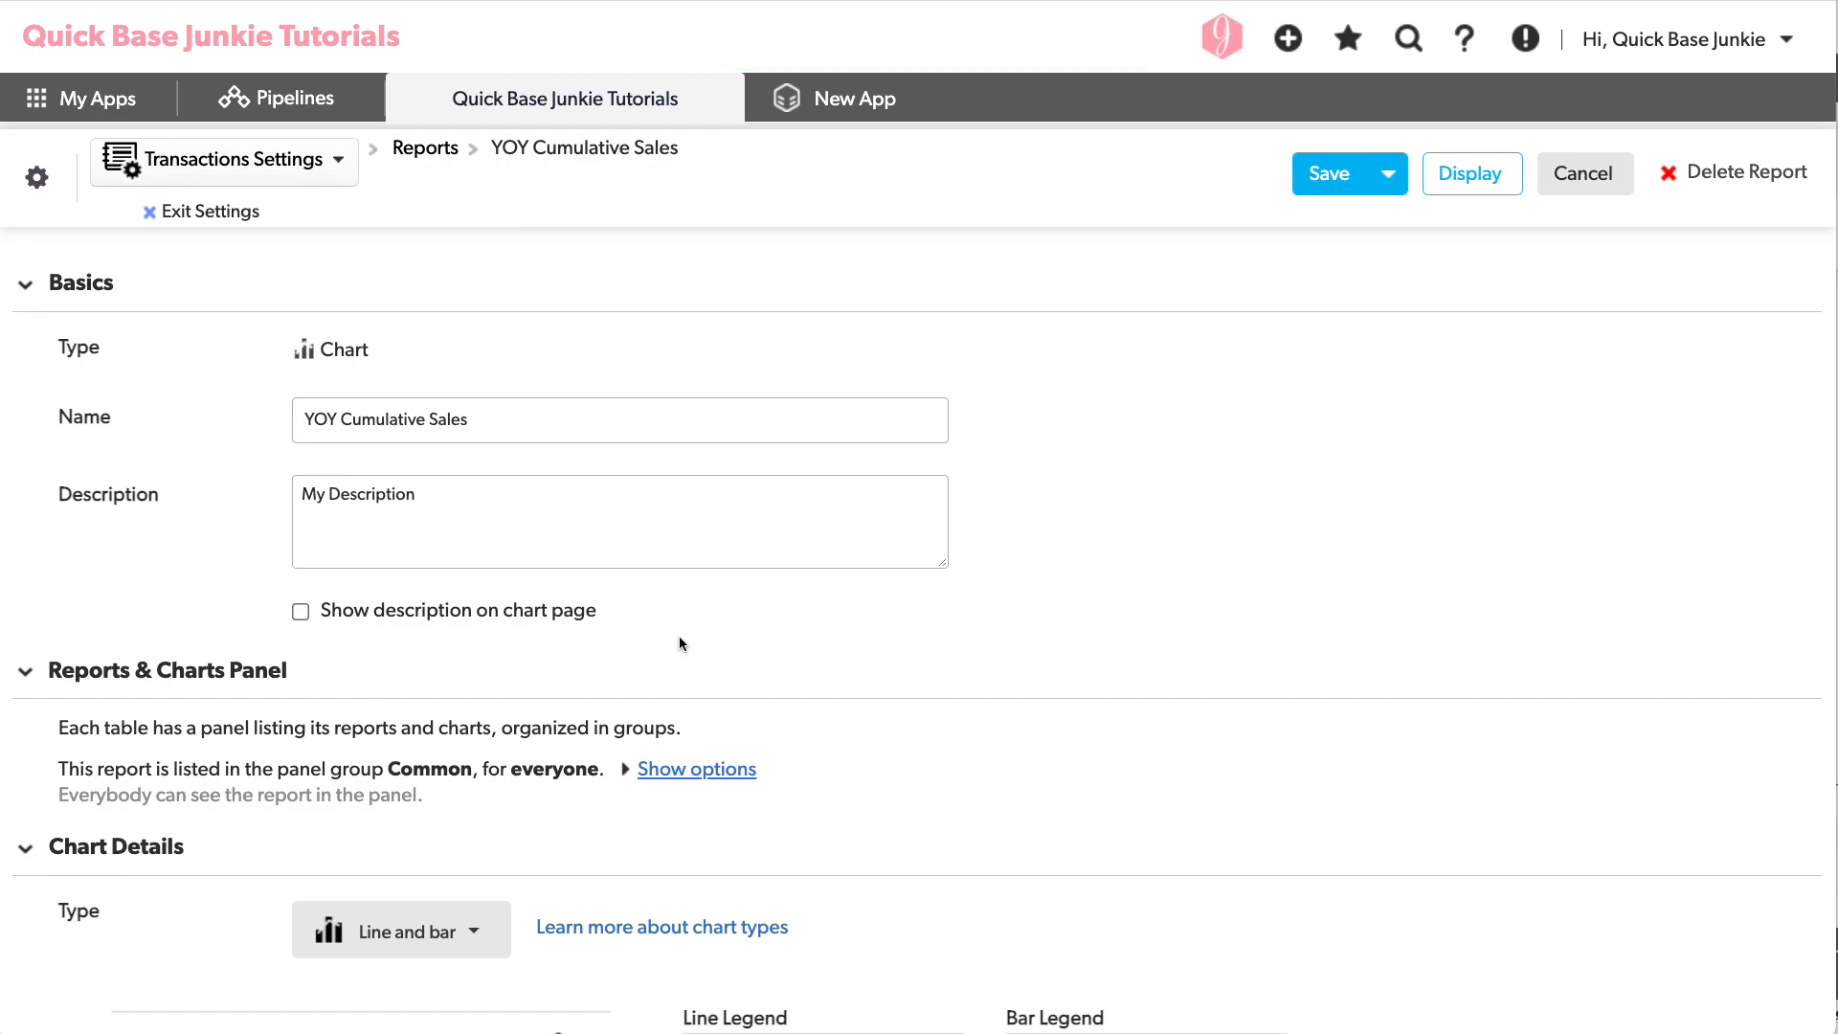
Change the chart type of the YOY Cumulative Sales report to Line.
scroll(1289, 632, down, 6)
click(469, 343)
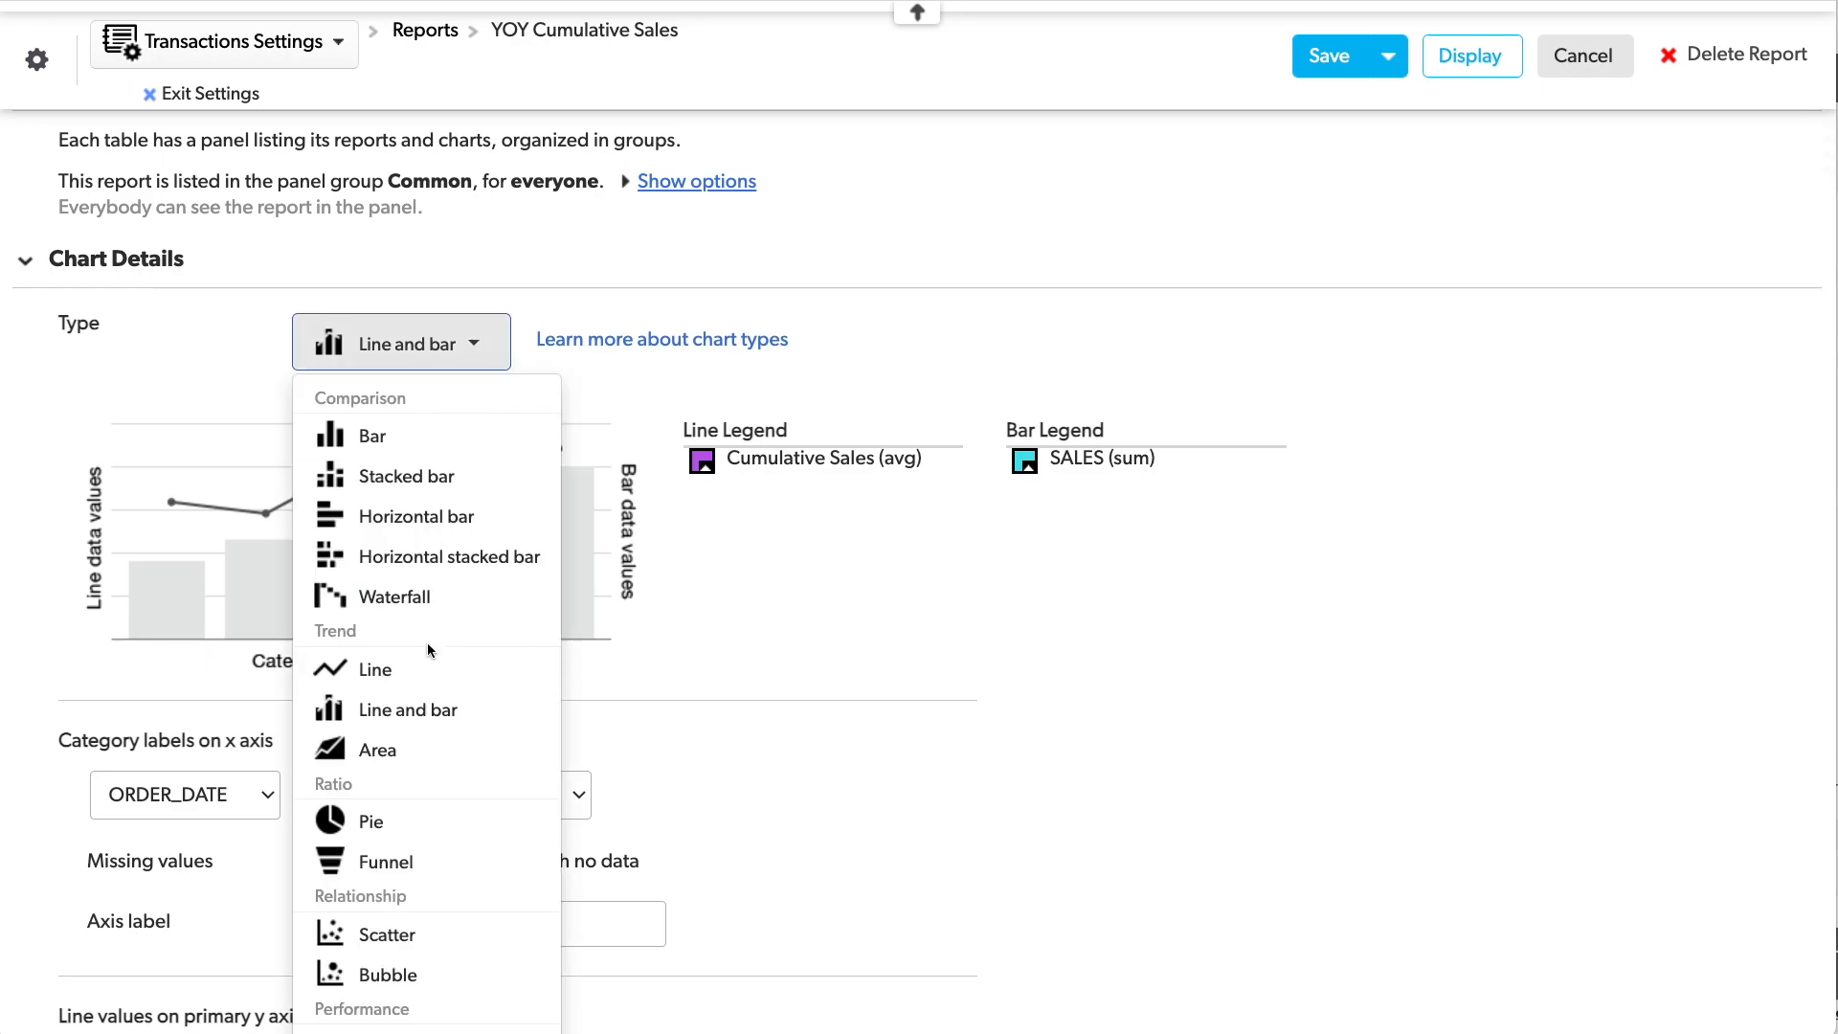
click(426, 669)
Add a text report formula named Month: PadLeft(ToText(Month([ORDER_DATE])),2,"0") & "-" & Left(Upper(NameOfMonth([ORDER_DATE])),3).
scroll(888, 661, down, 4)
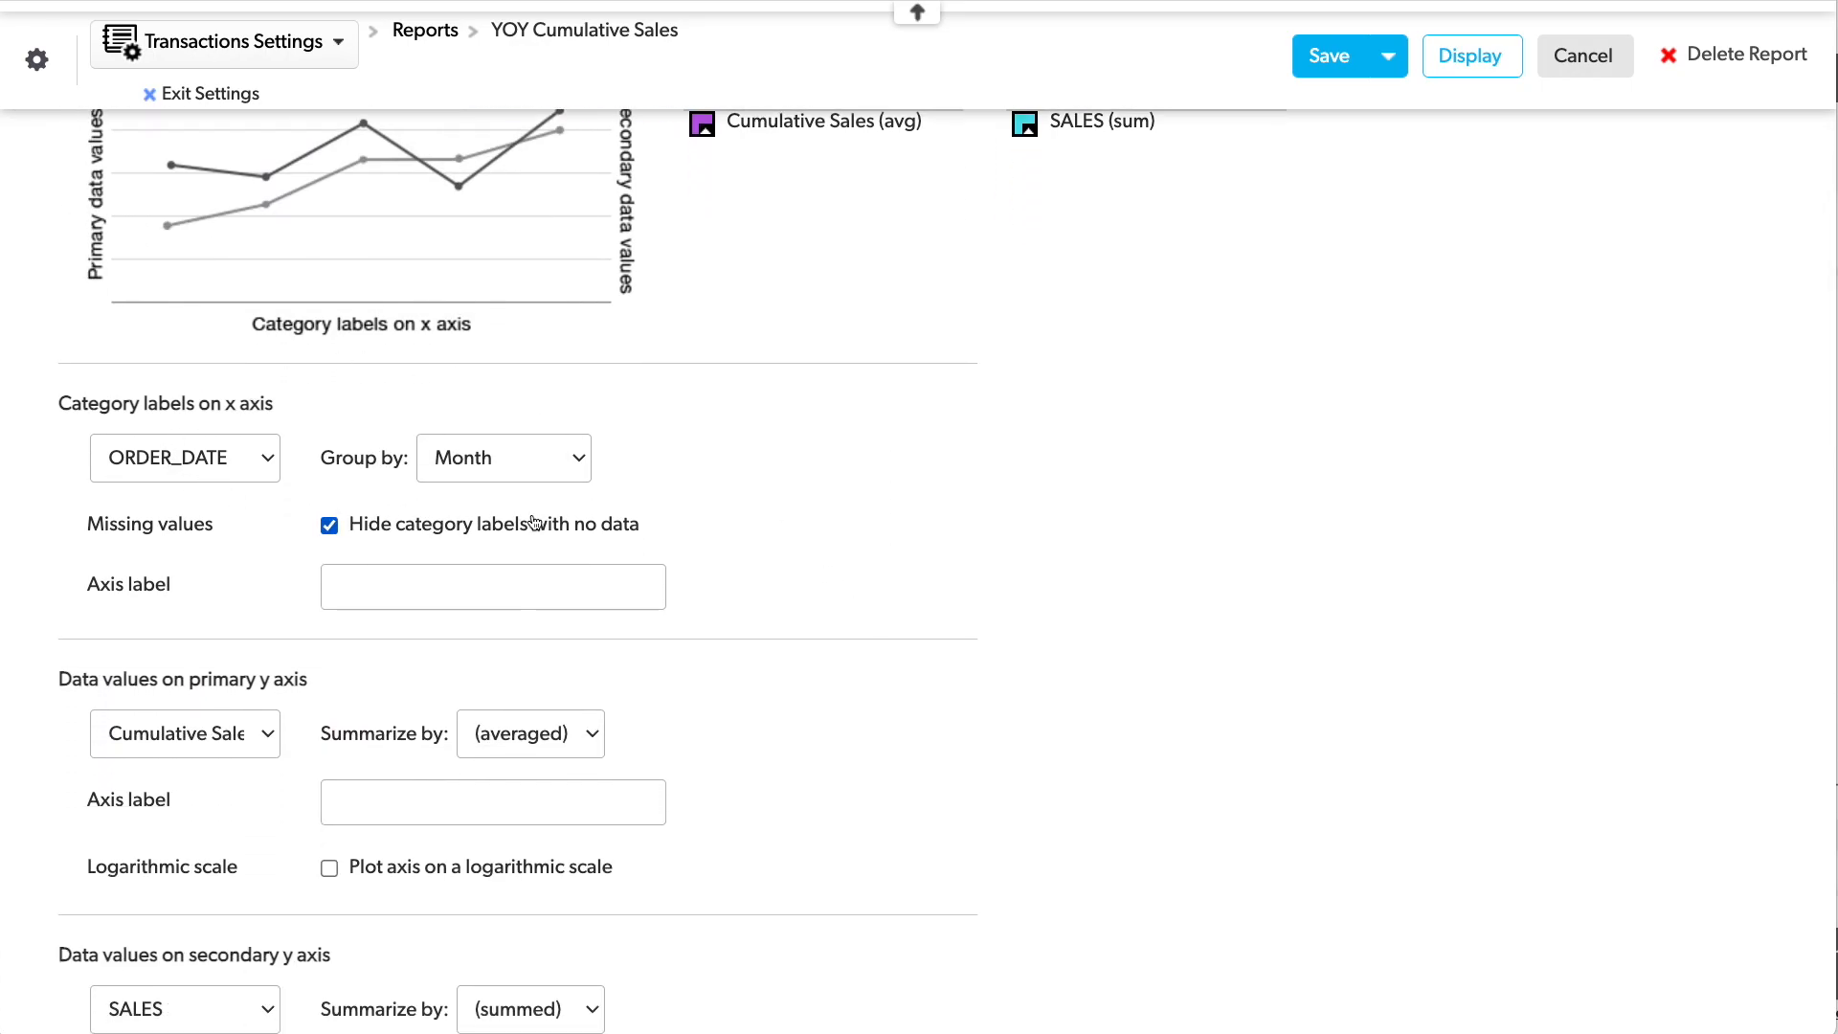
mouse_move(534, 522)
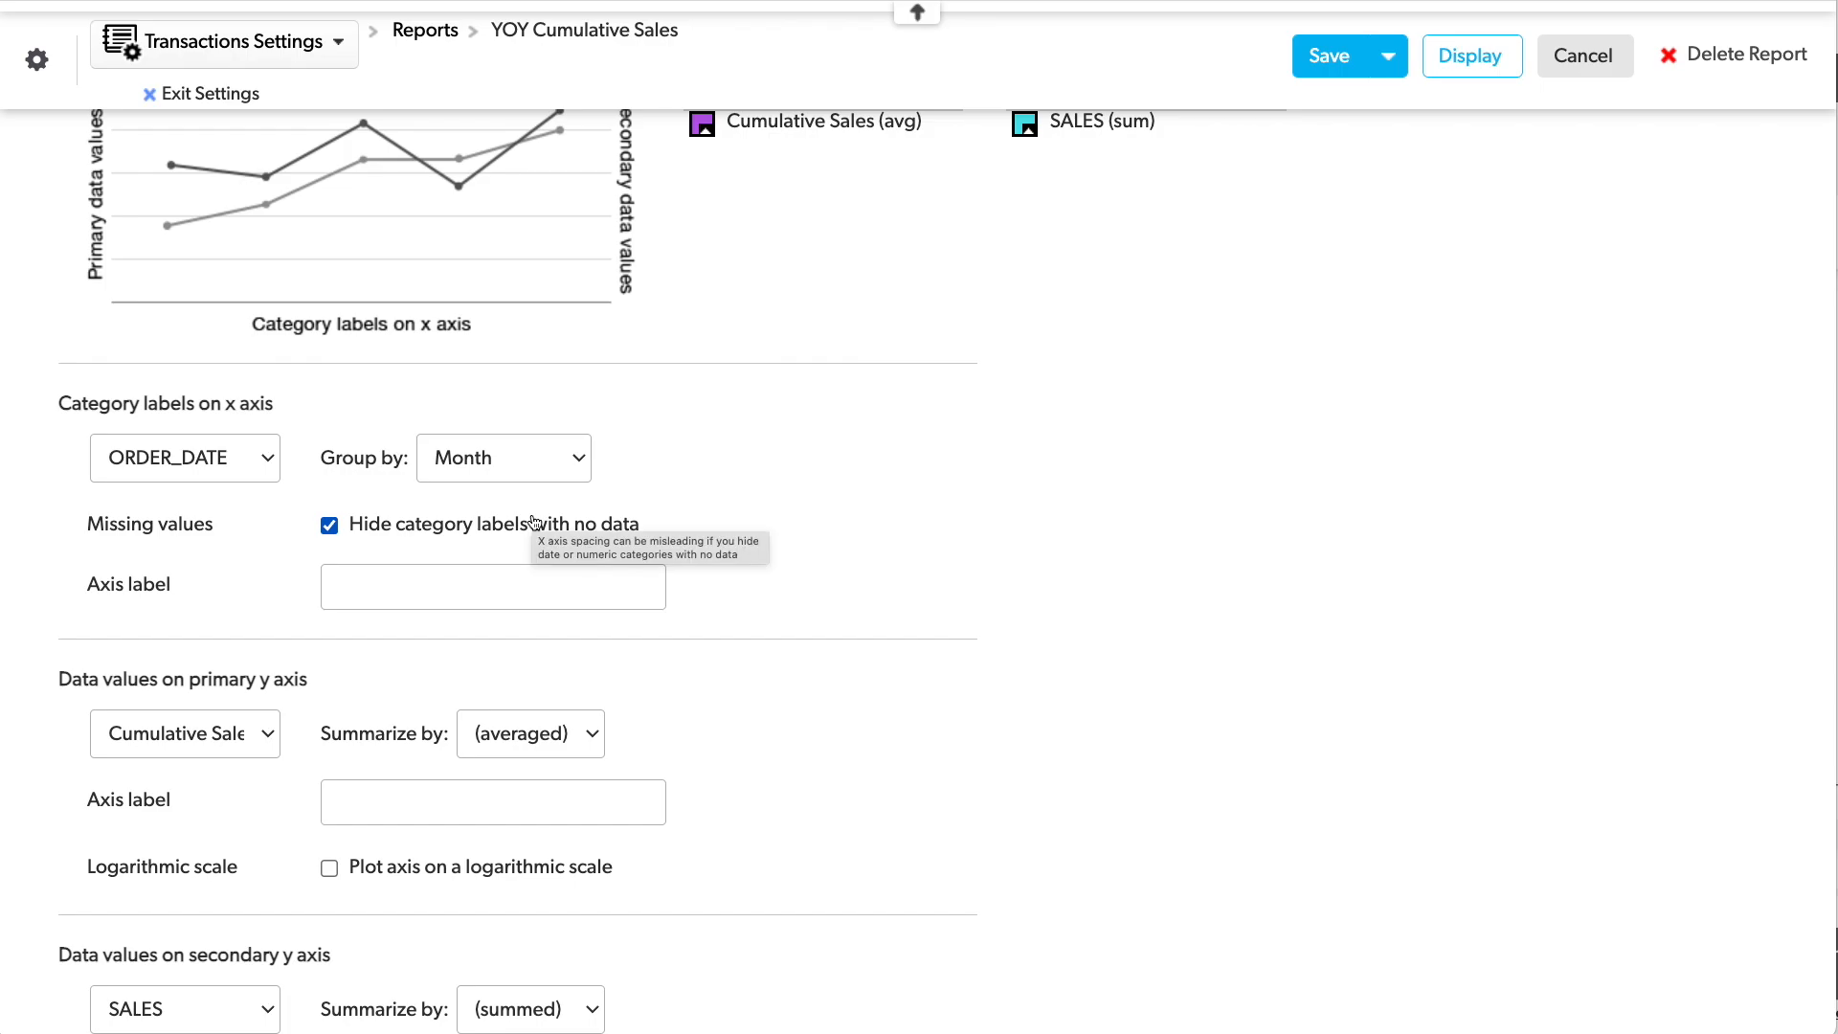
scroll(882, 467, down, 10)
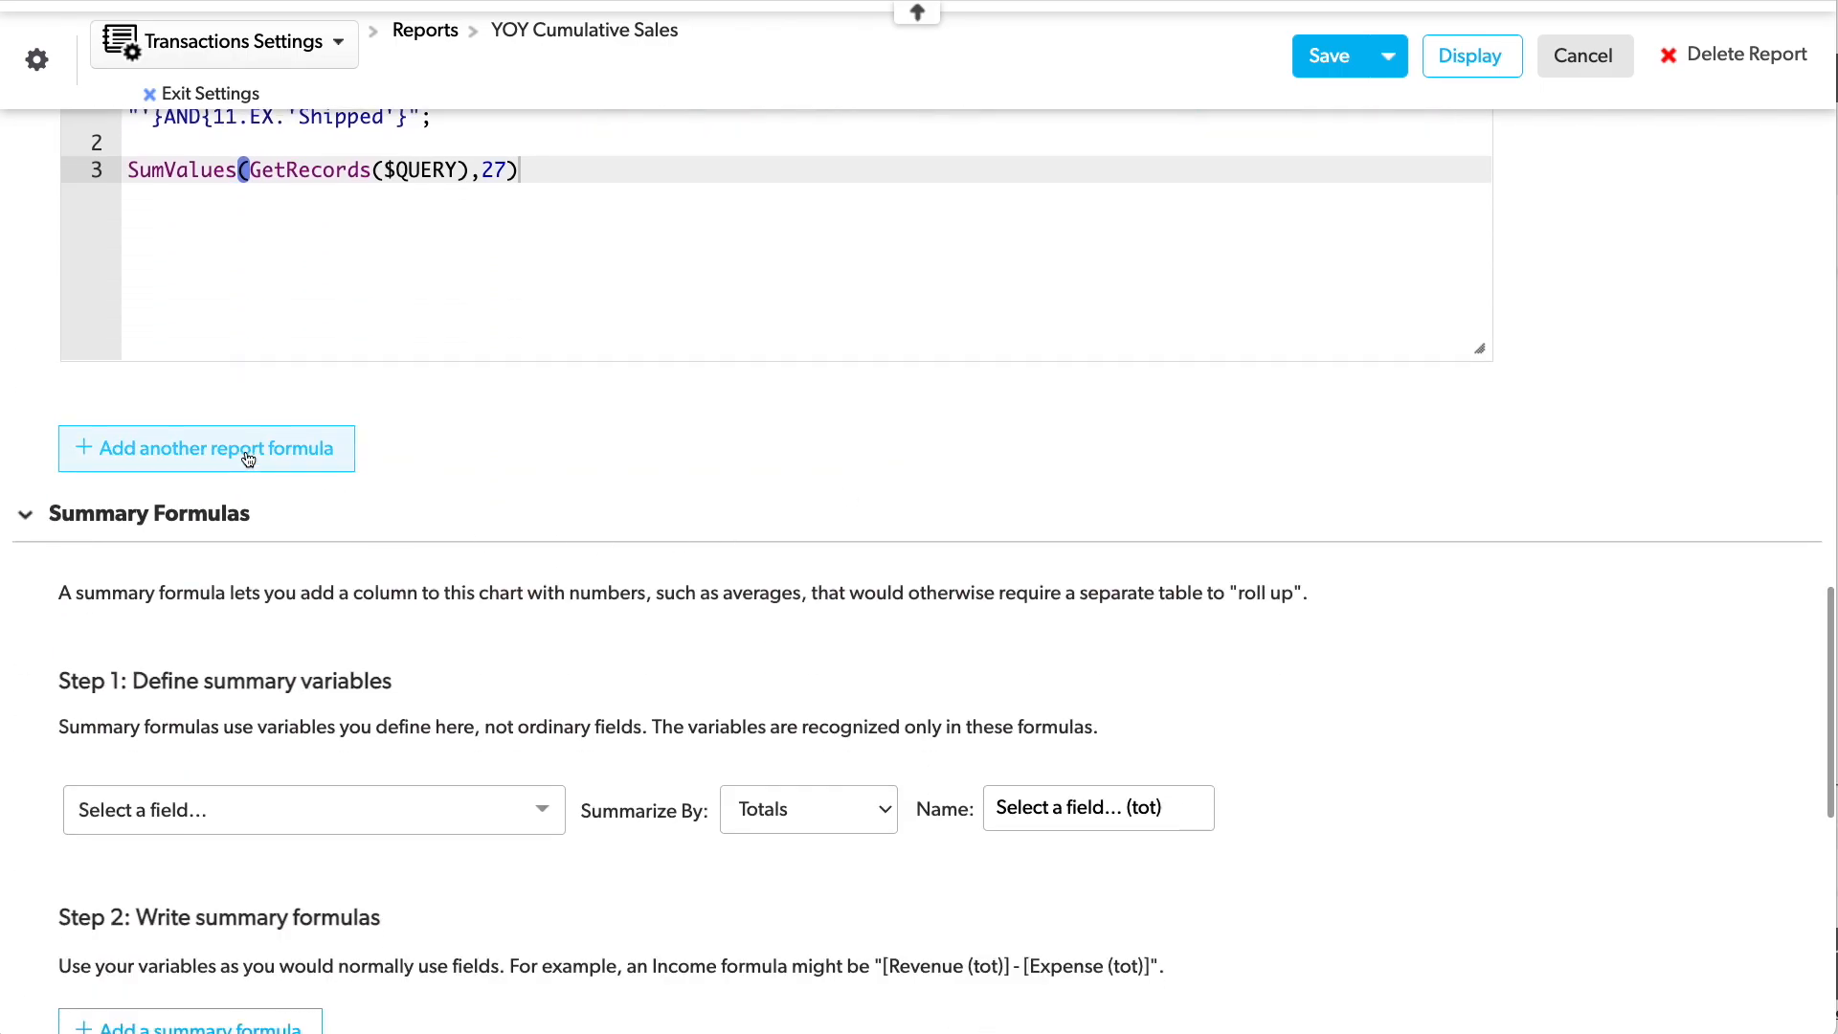
click(244, 452)
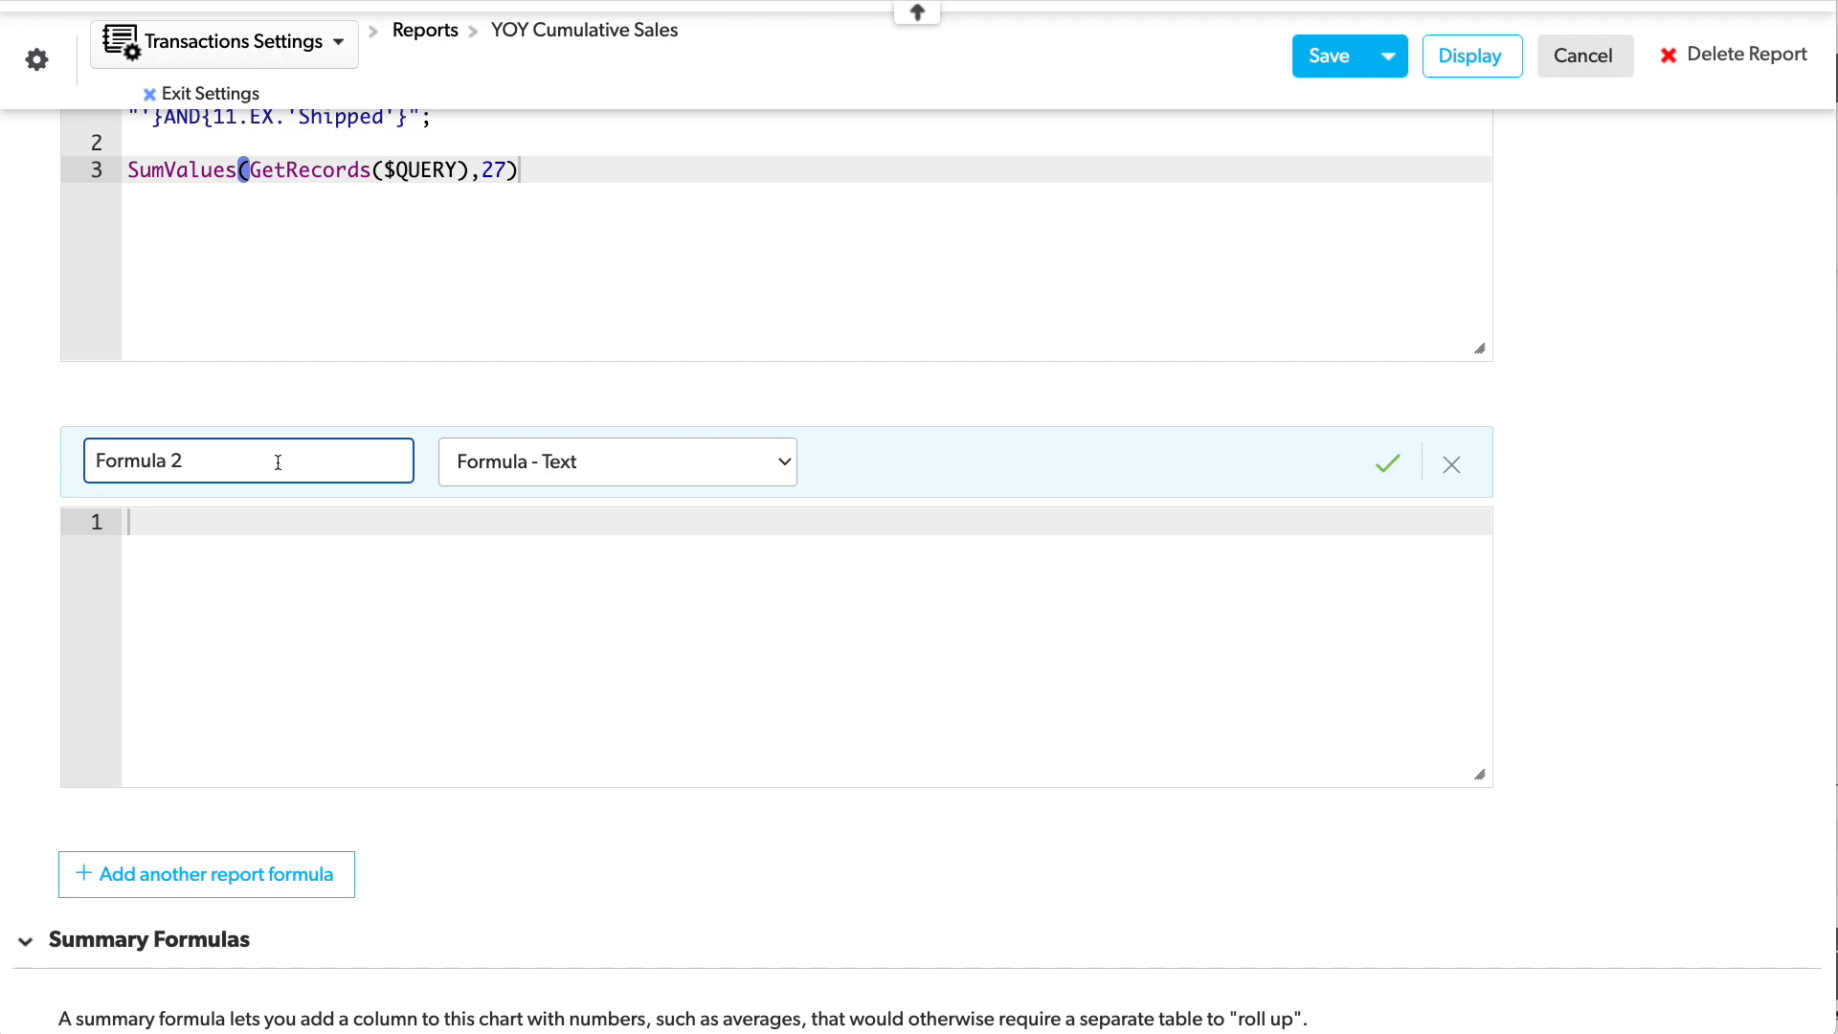
drag(278, 462, 30, 446)
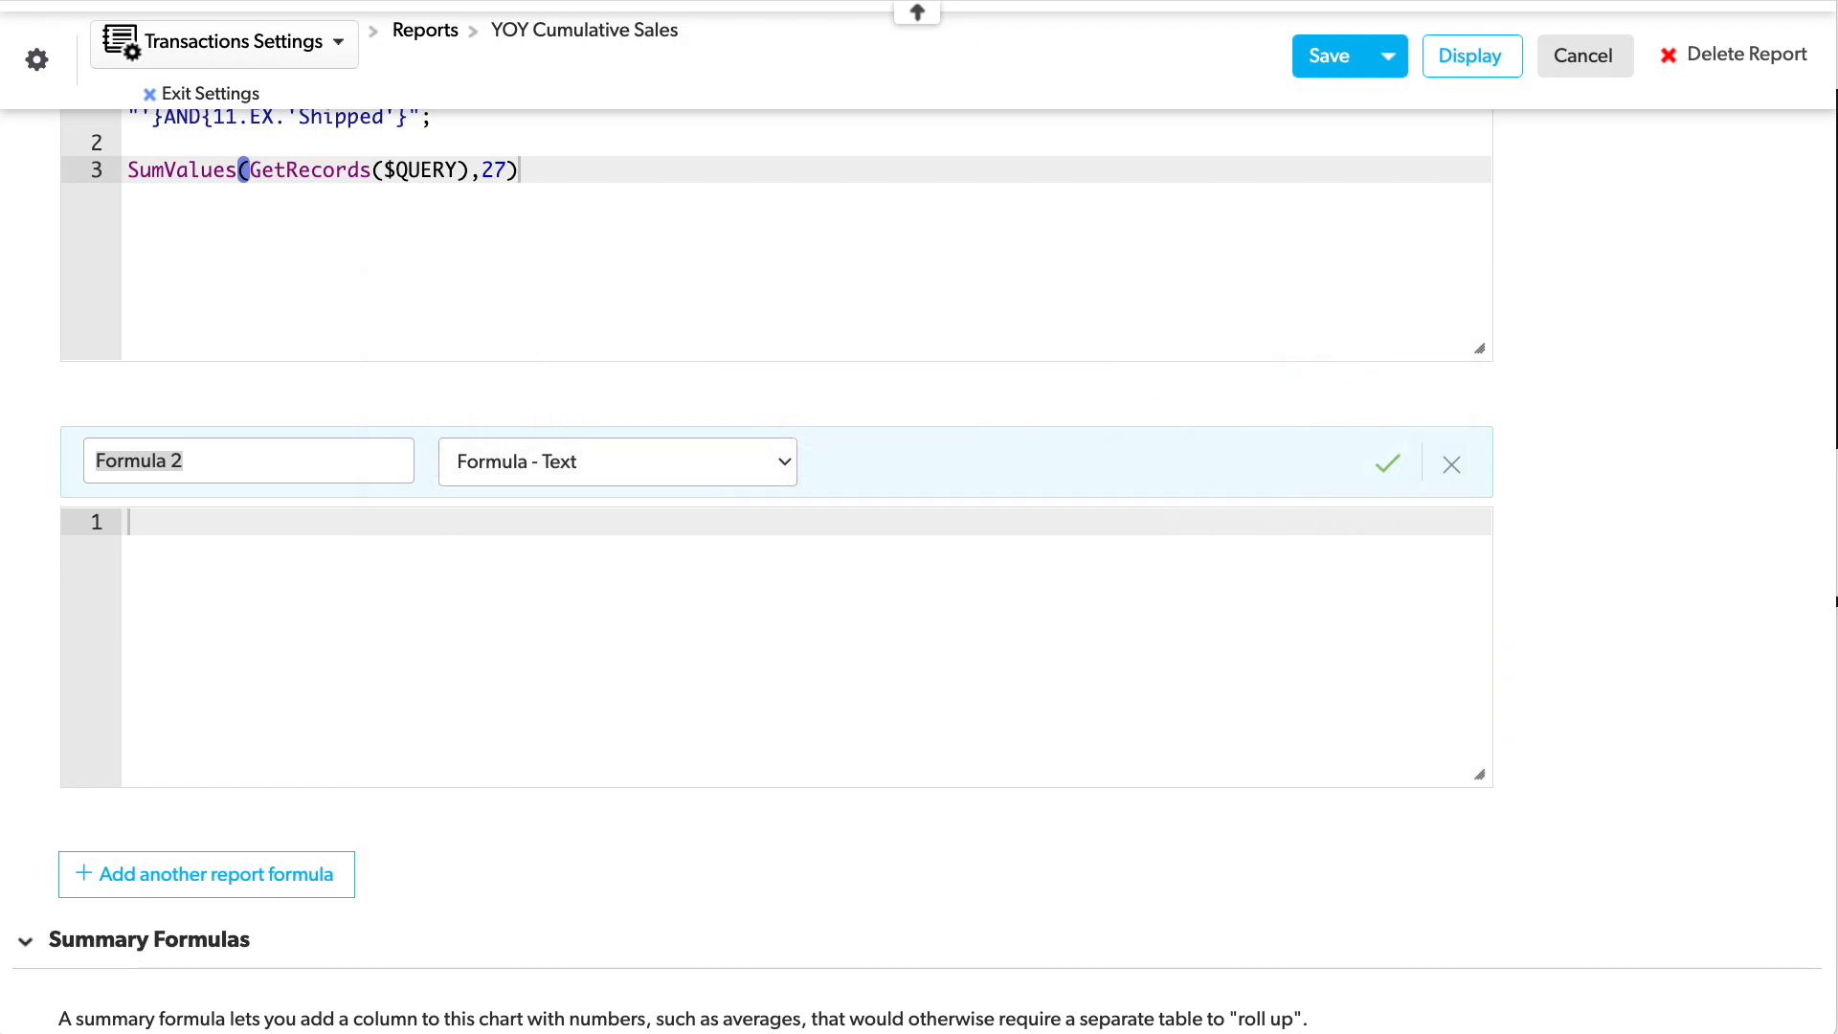
text(Month)
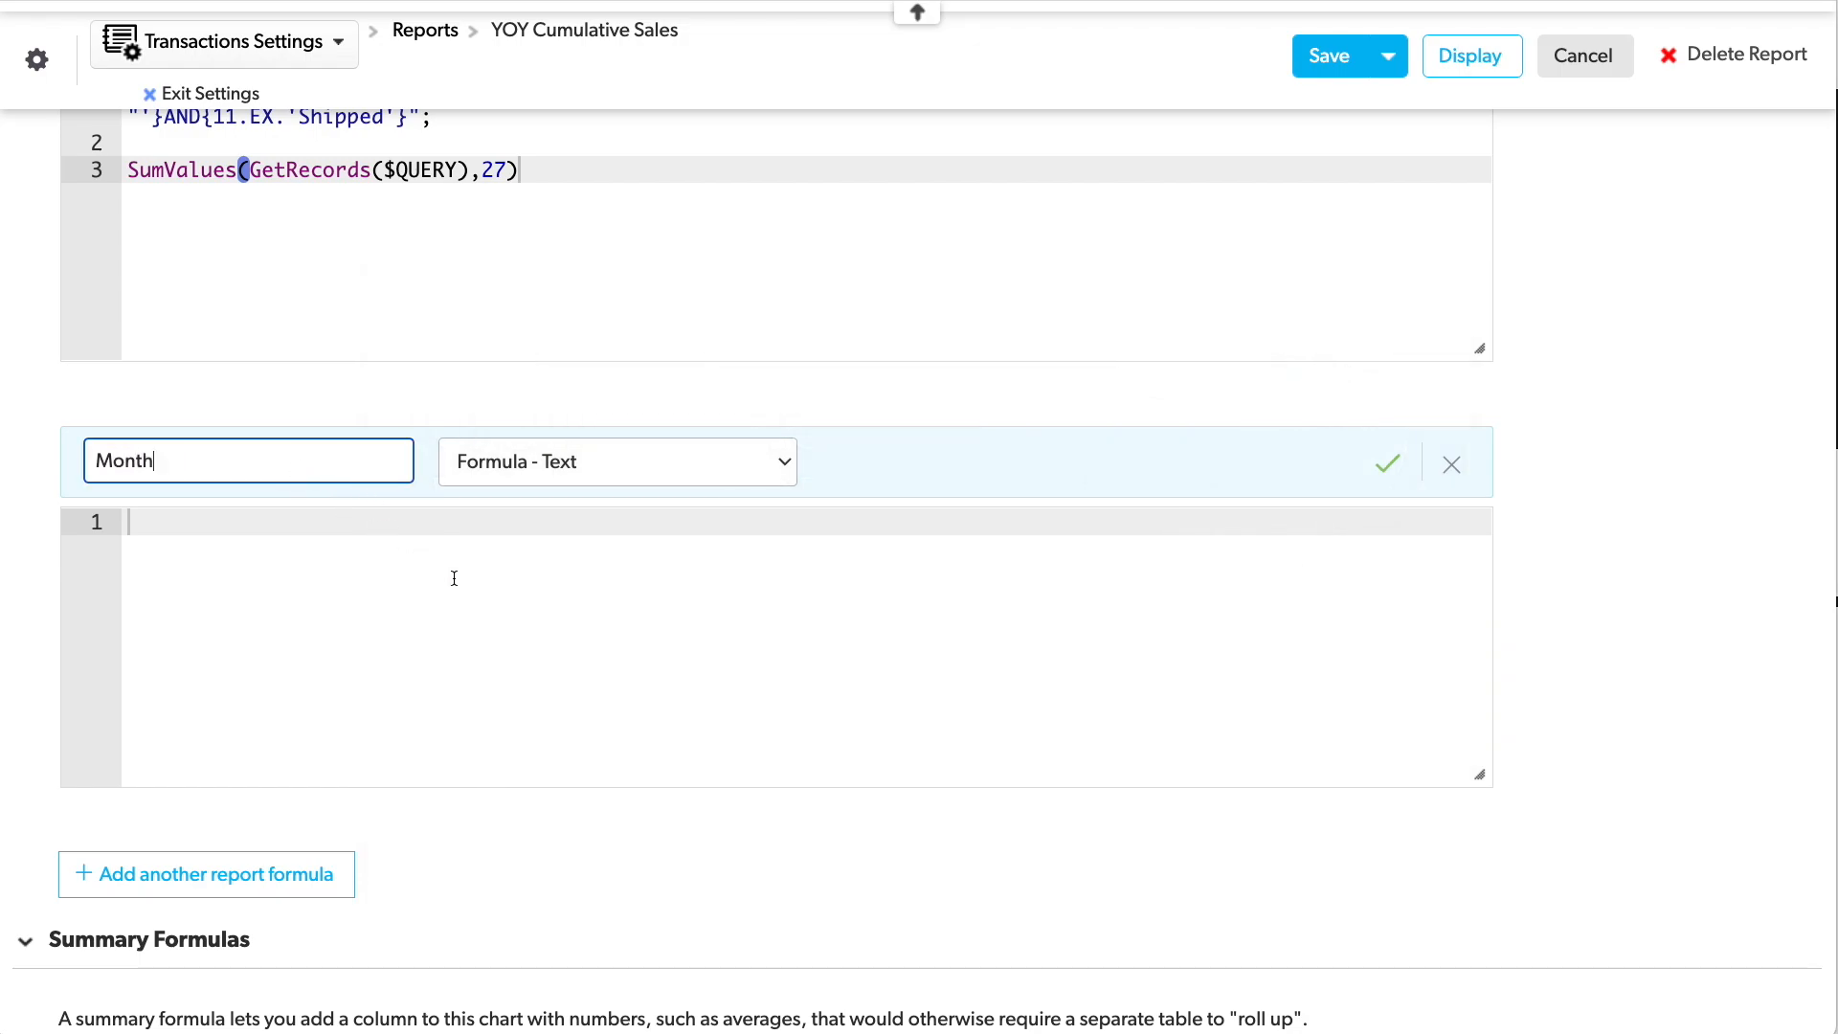
key(Tab)
text(PadLeft(ToText(Month([ORDER_DATE])),2,"0") & "-" & Left(Upper(NameOfMonth([ORDER_DATE])),3))
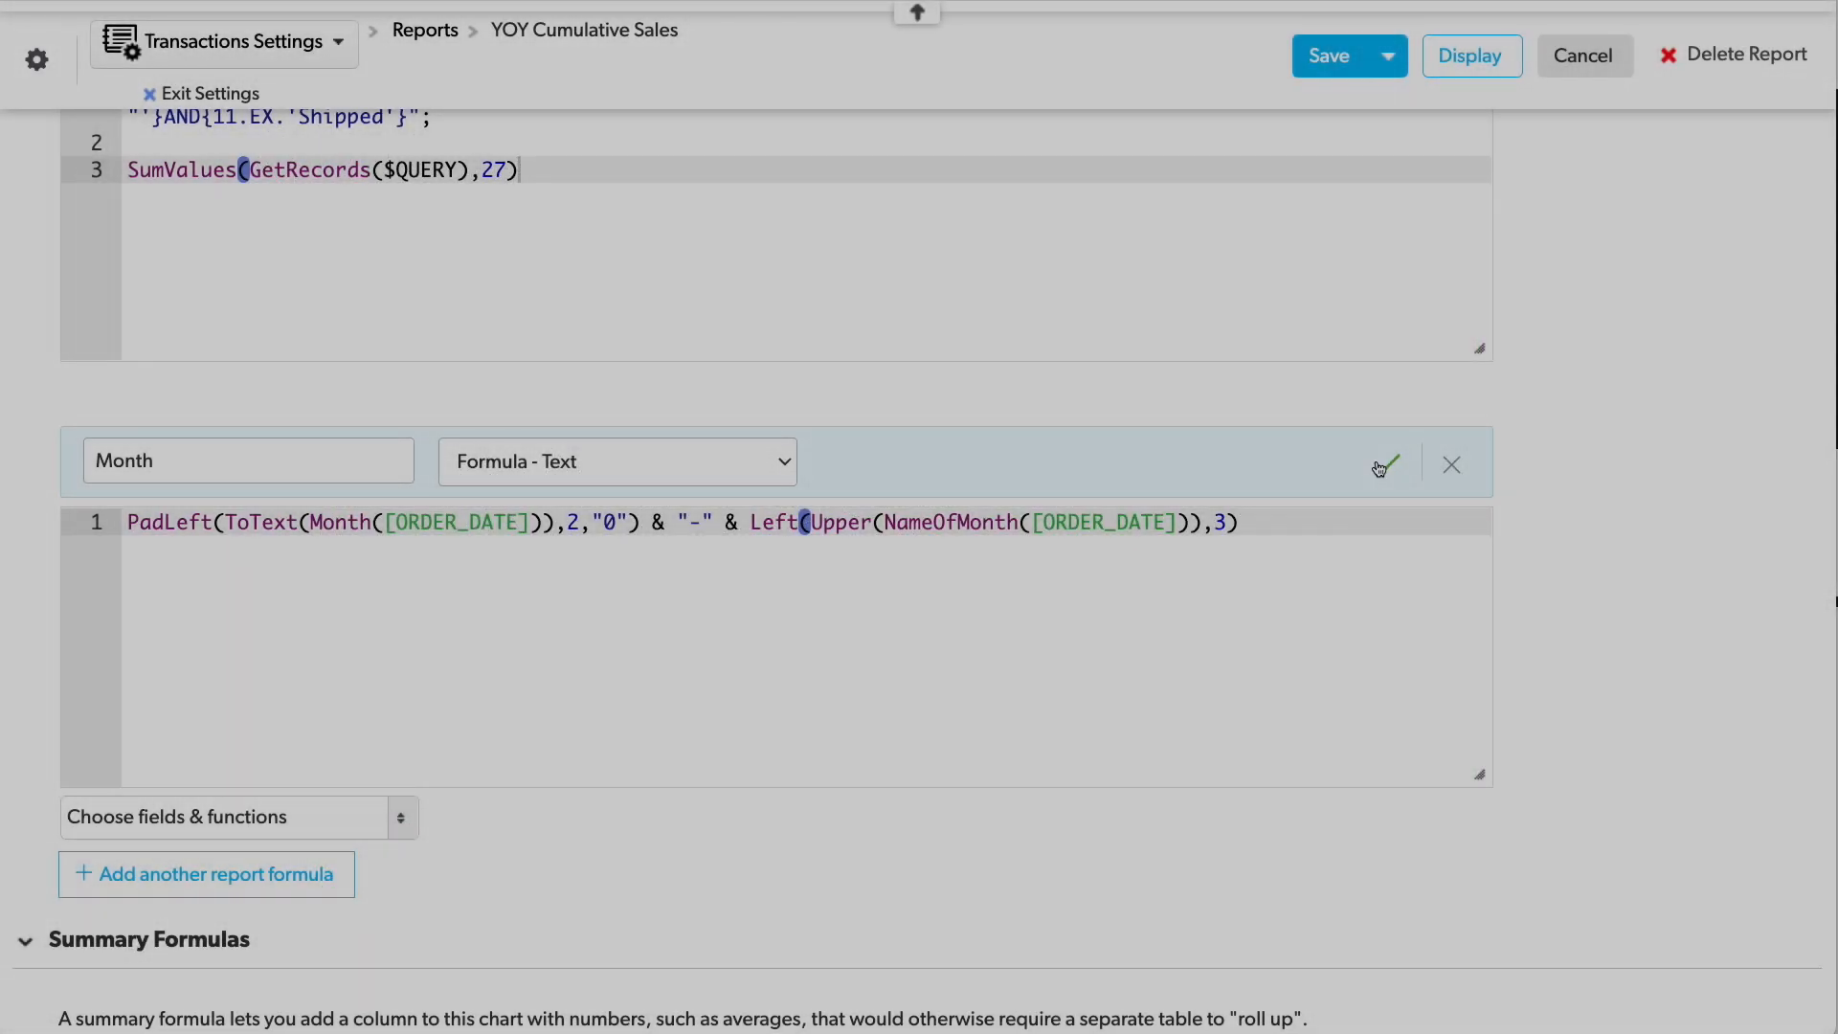
click(1378, 468)
Use the Month formula for the category labels on the x axis of the YOY Cumulative Sales chart.
scroll(996, 569, up, 15)
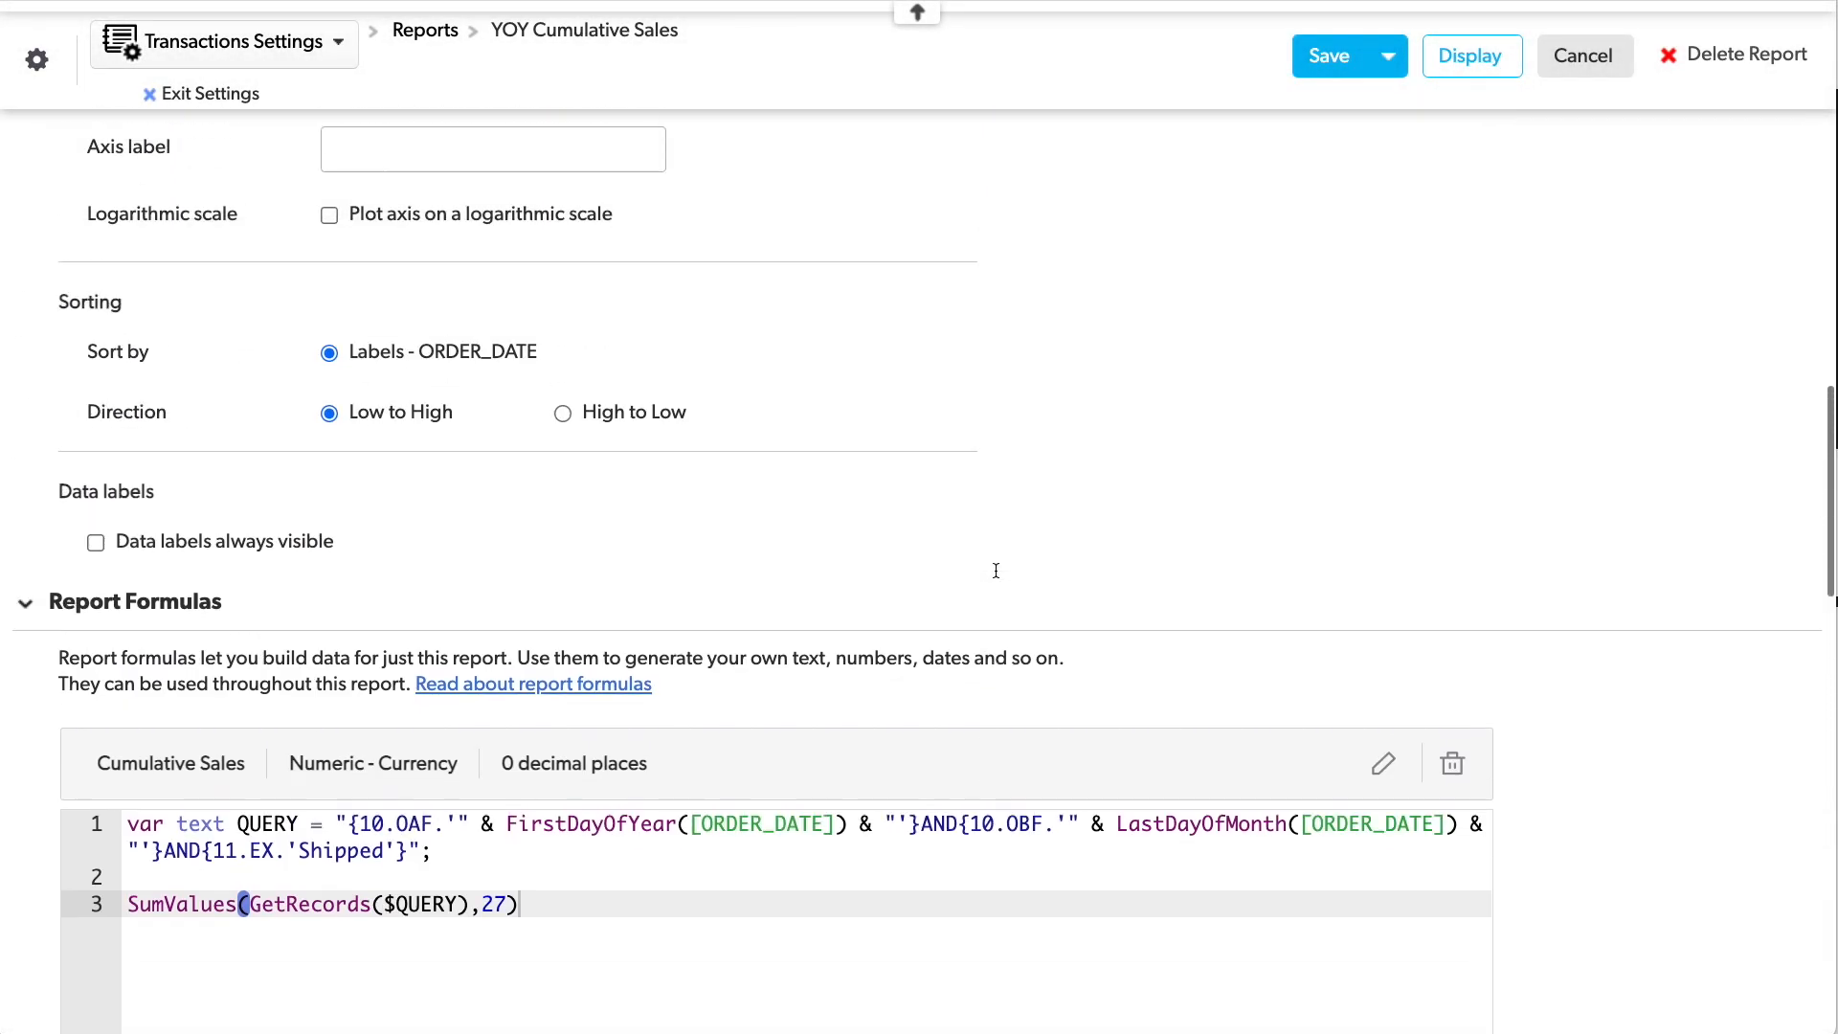
click(254, 388)
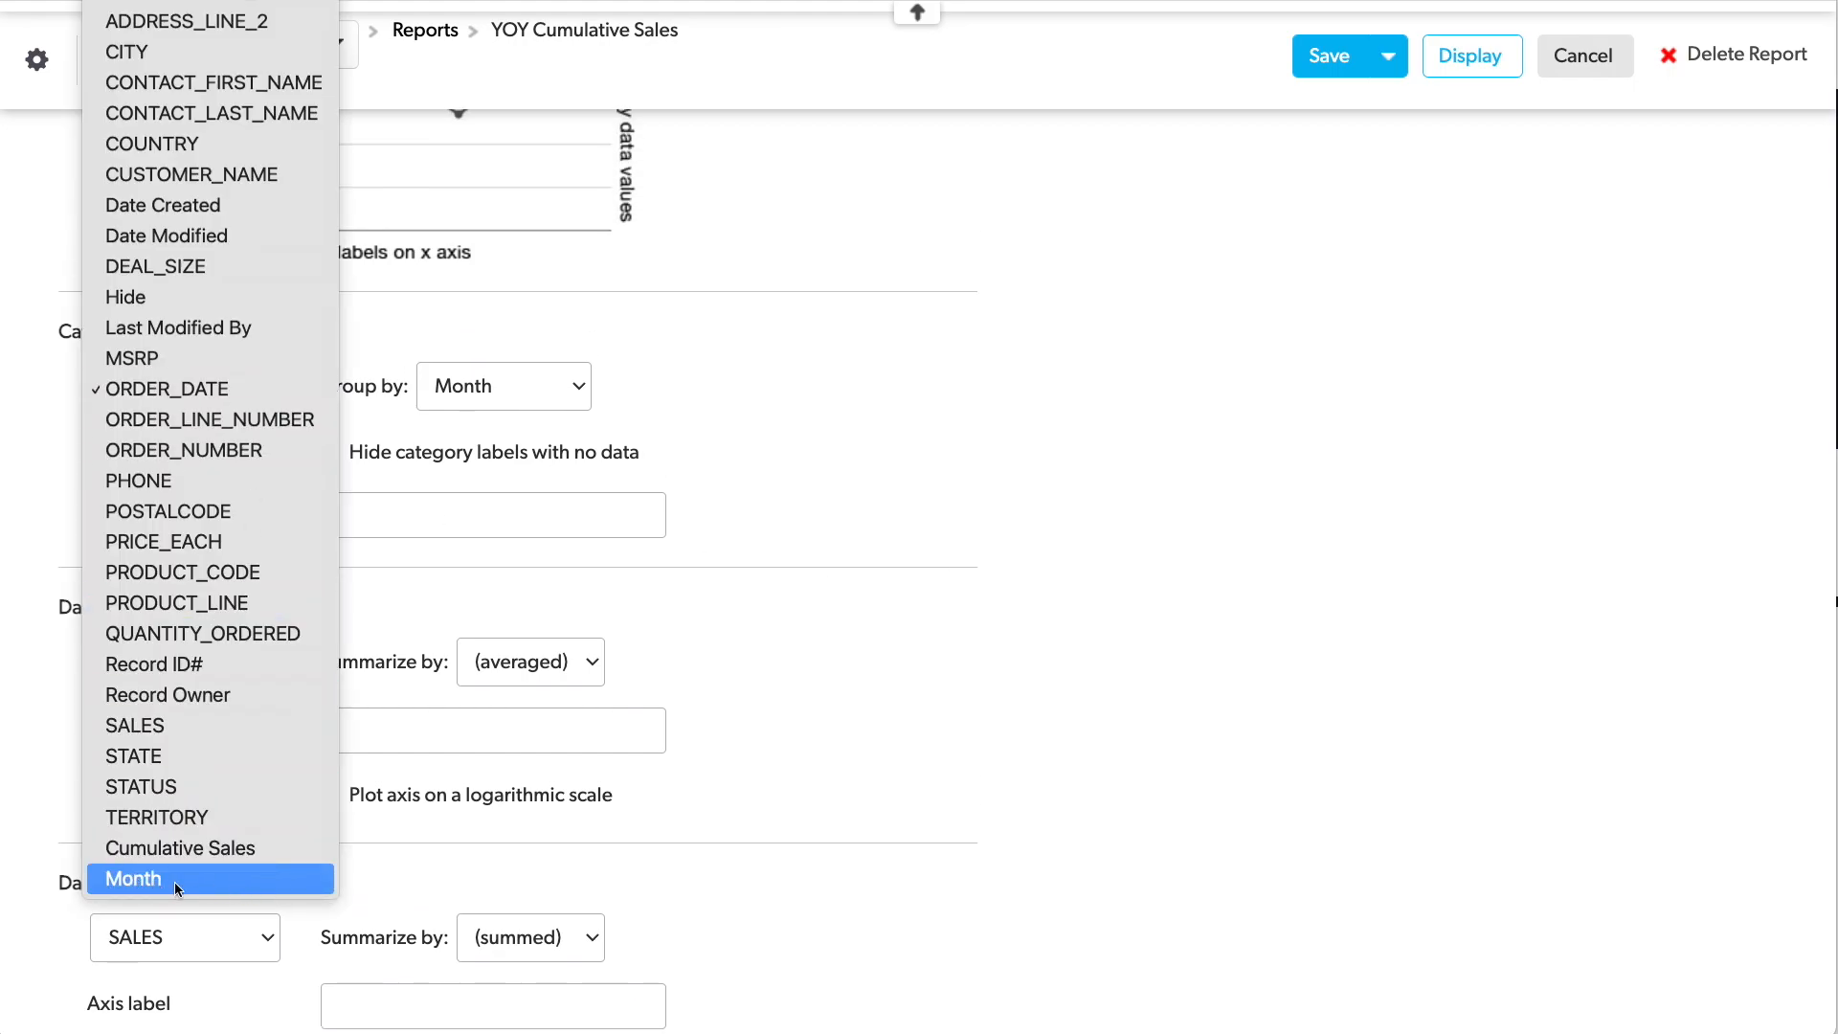
click(255, 881)
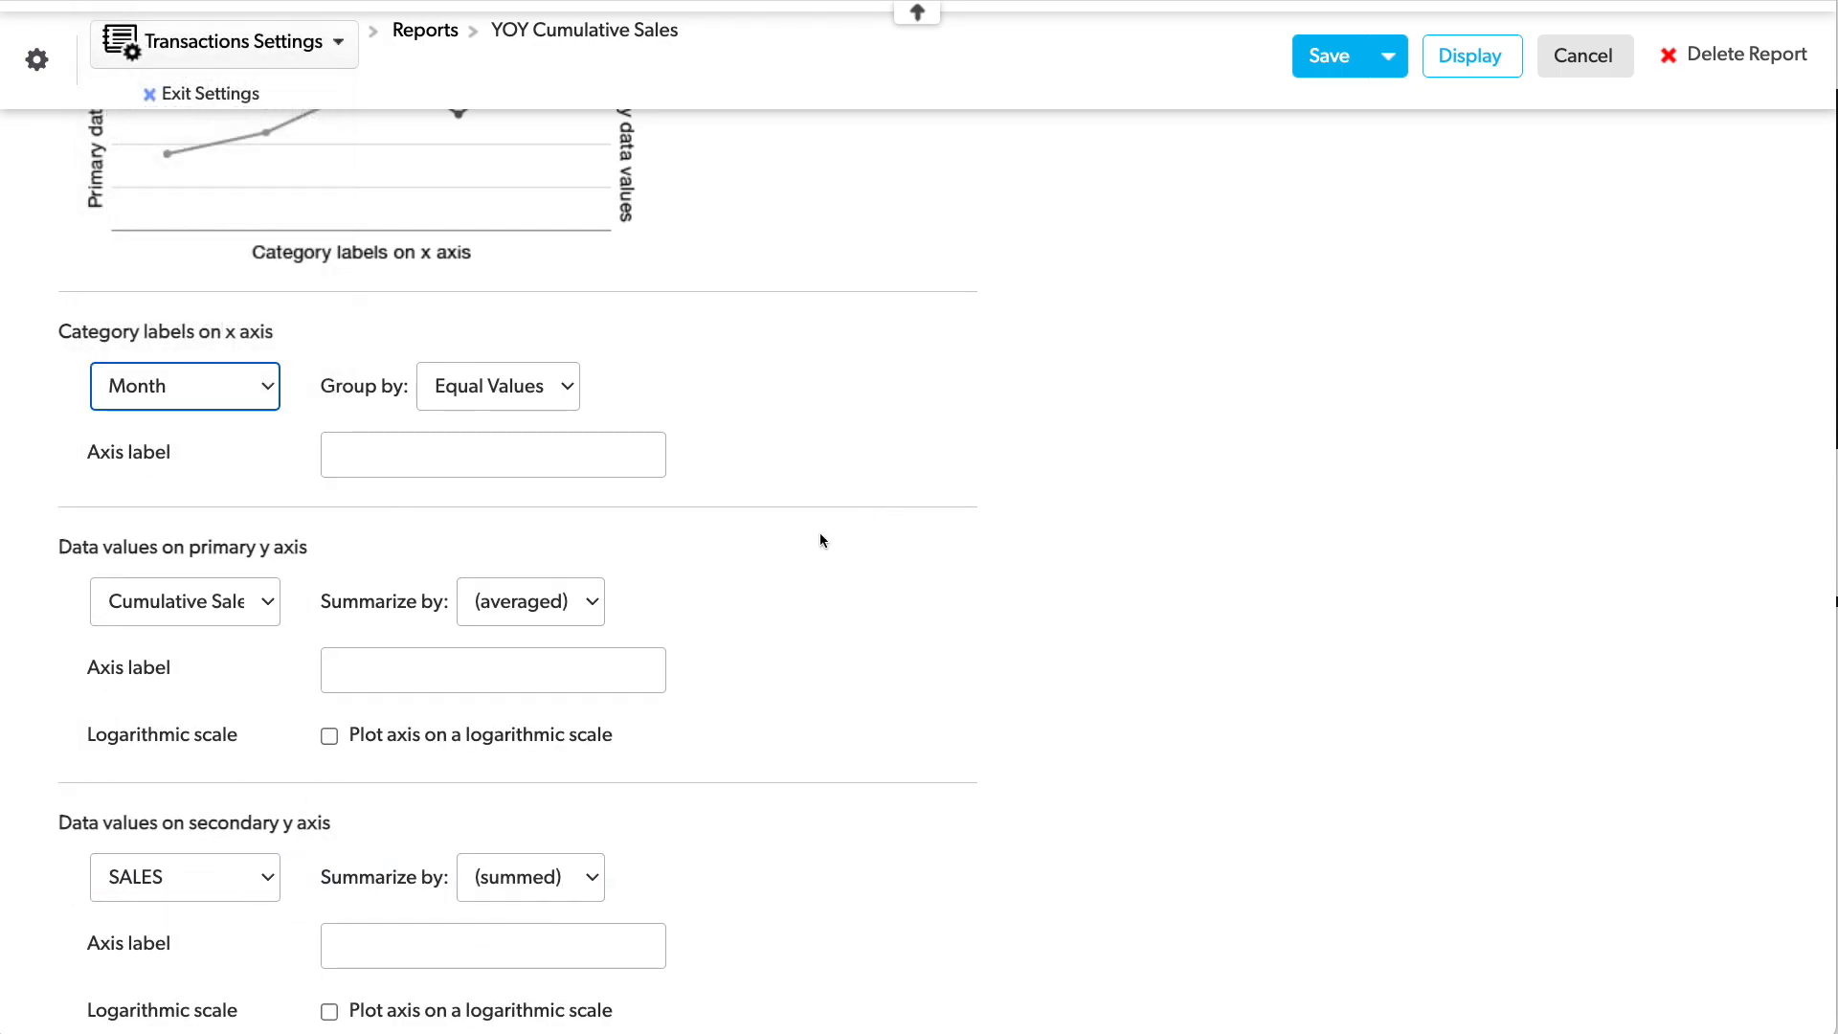
Keep Cumulative Sales as the primary y axis values and clear the SALES field from the secondary y axis.
scroll(821, 538, down, 3)
click(250, 335)
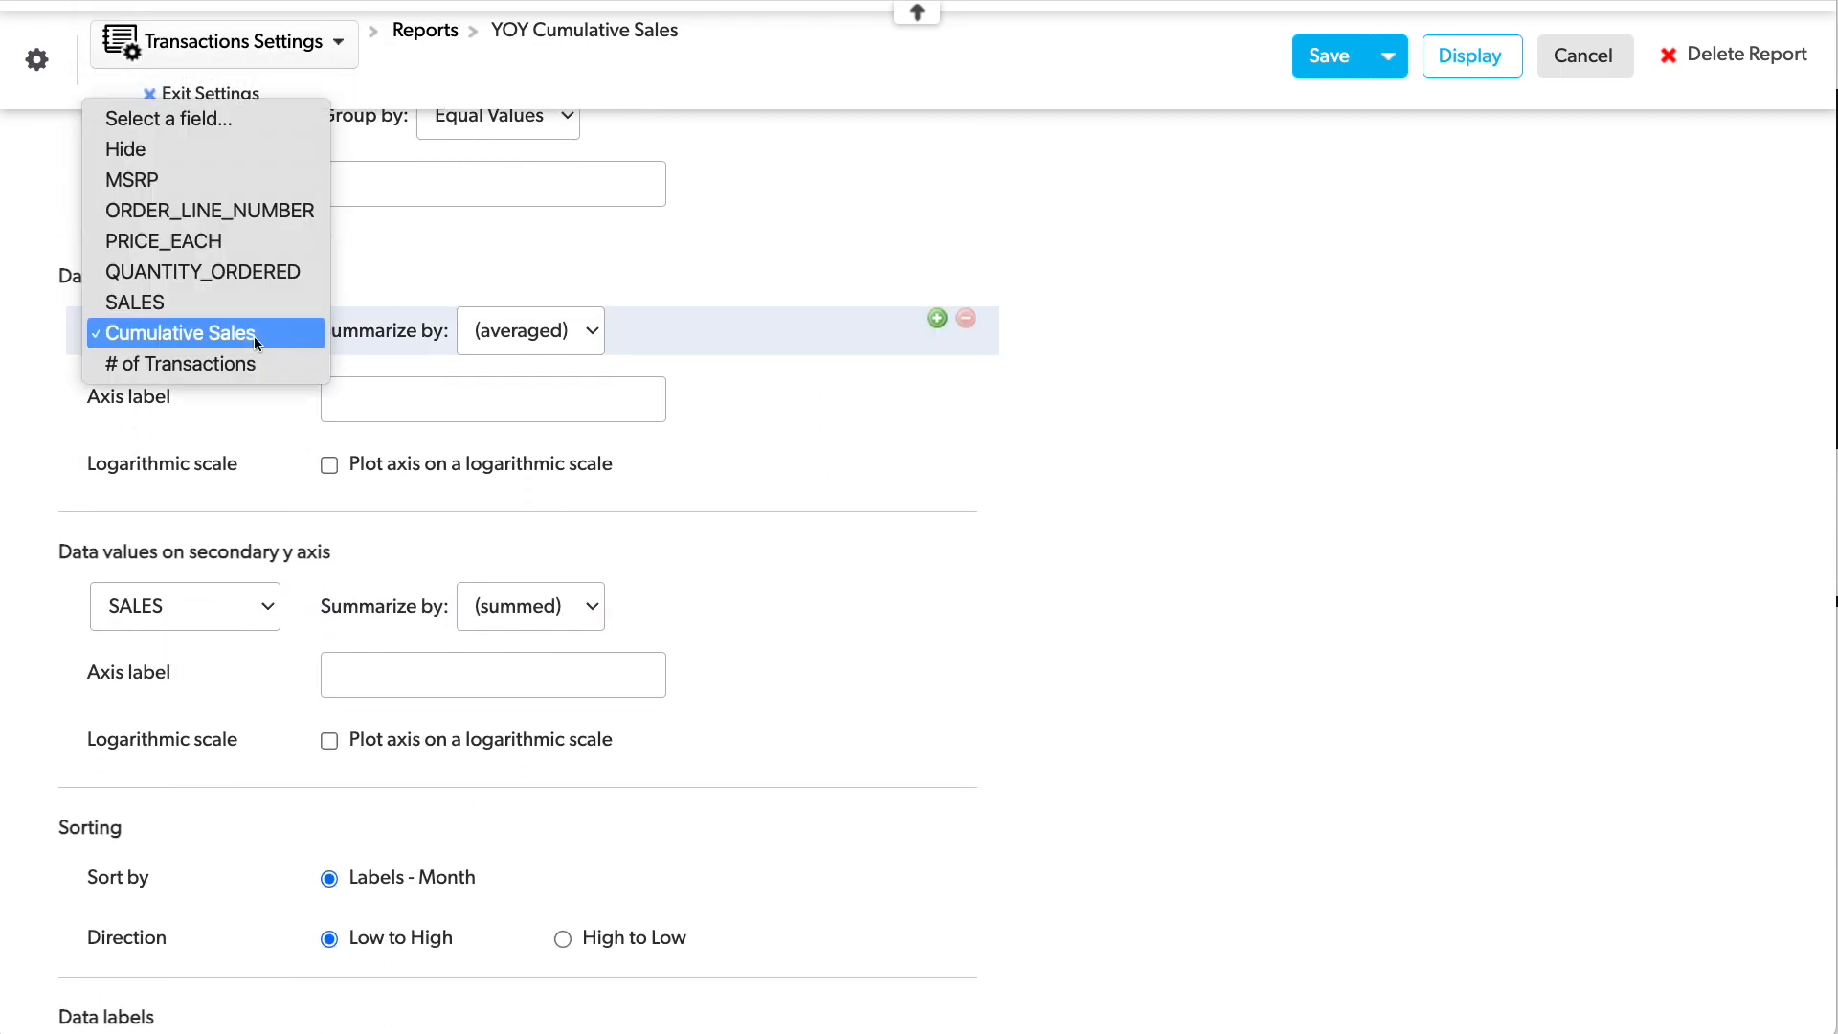
click(256, 342)
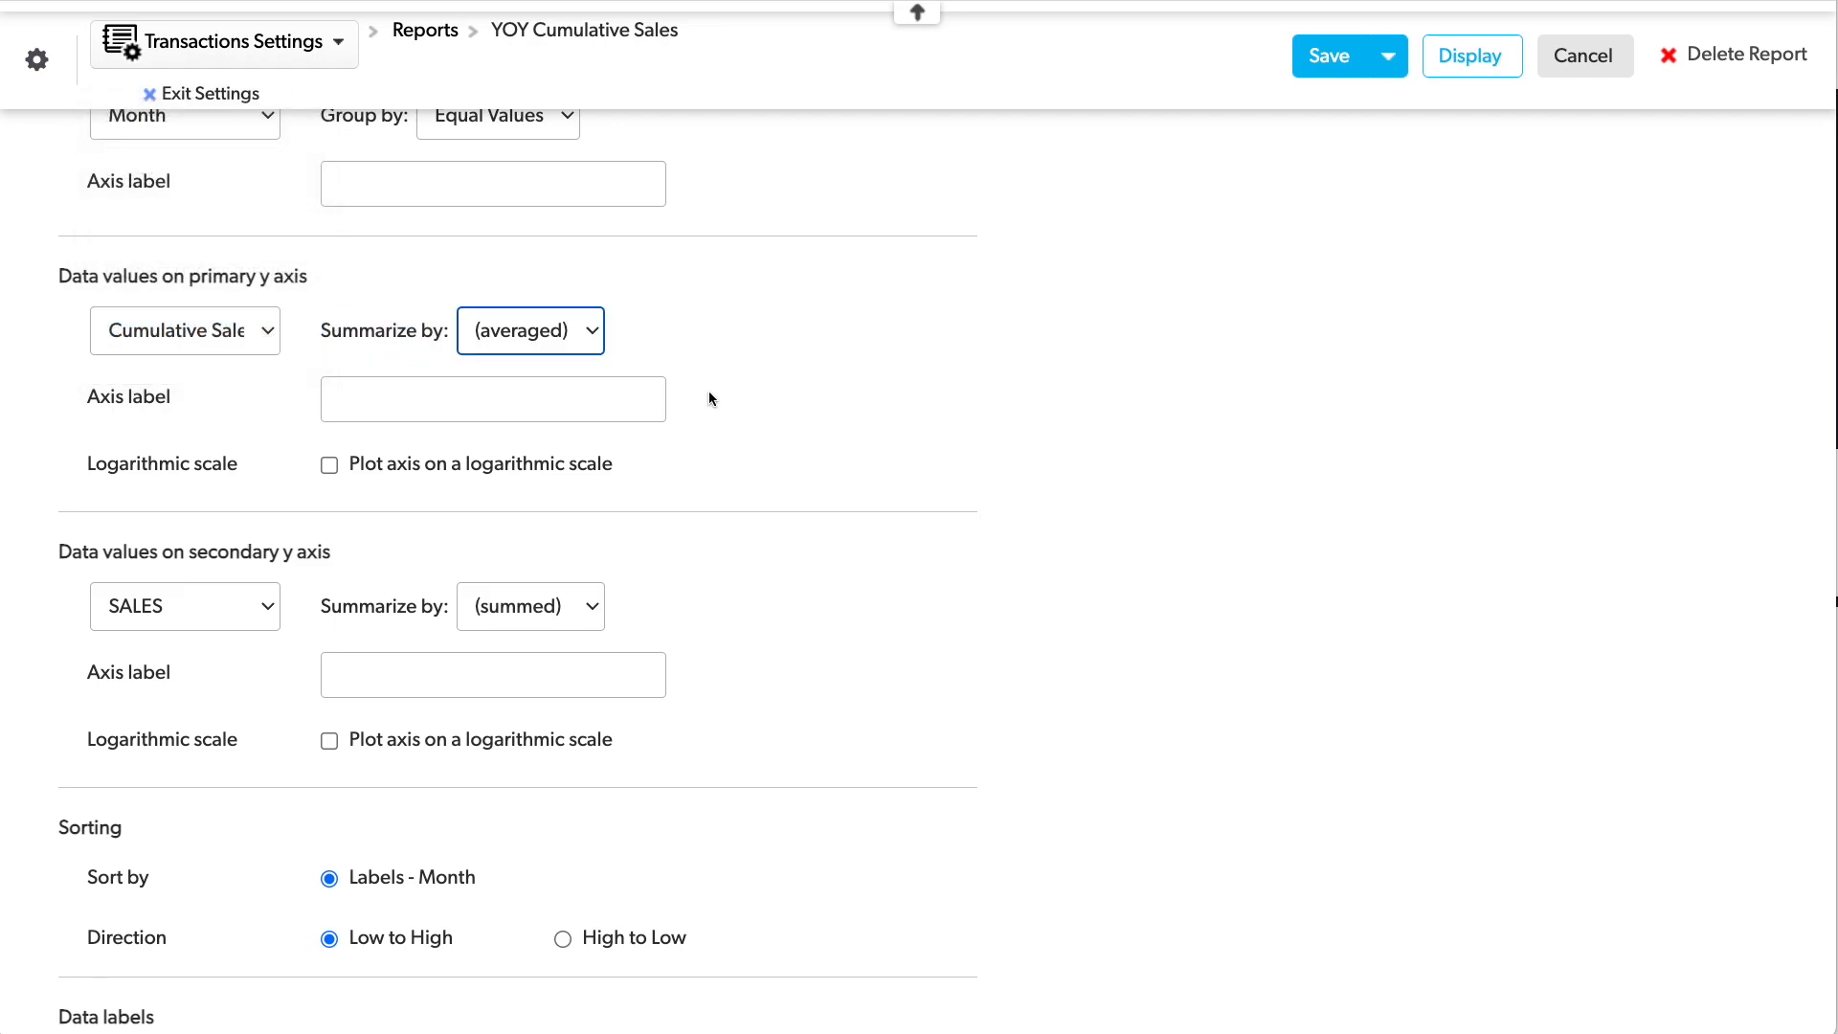
click(211, 606)
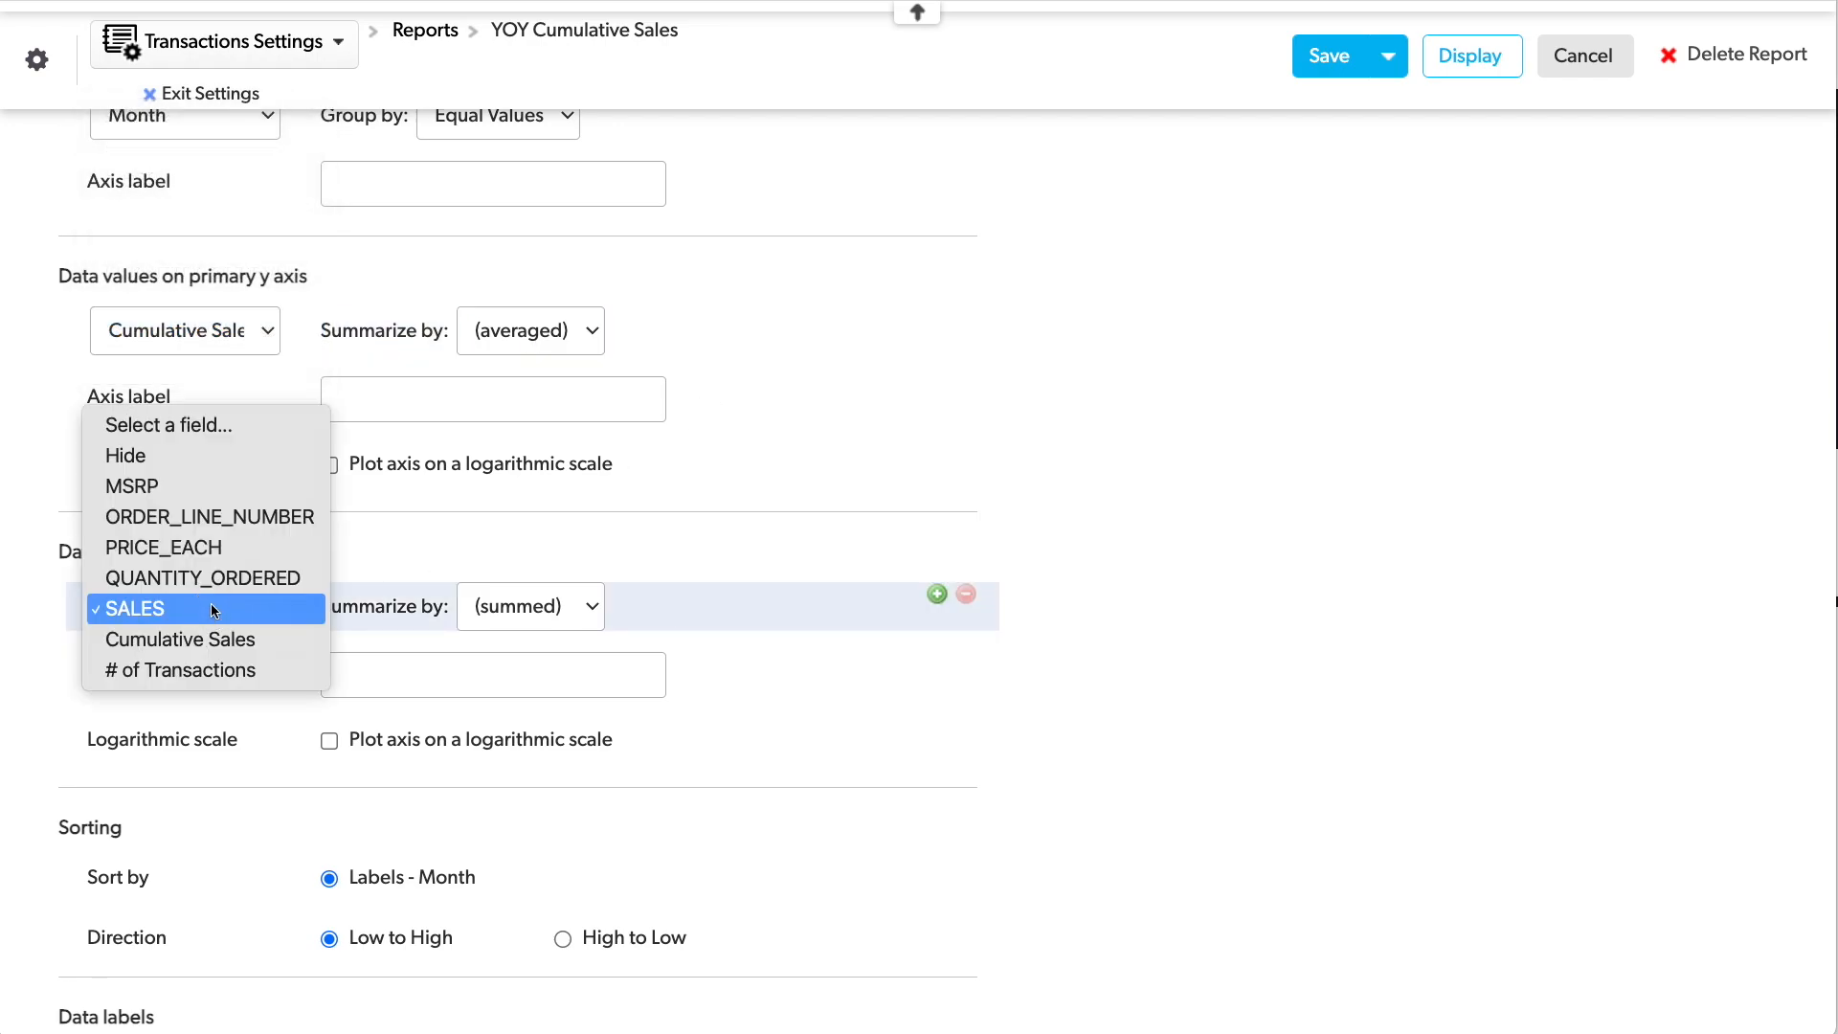
click(212, 423)
Split the chart into series by ORDER_DATE, grouped by Year.
scroll(1061, 589, down, 5)
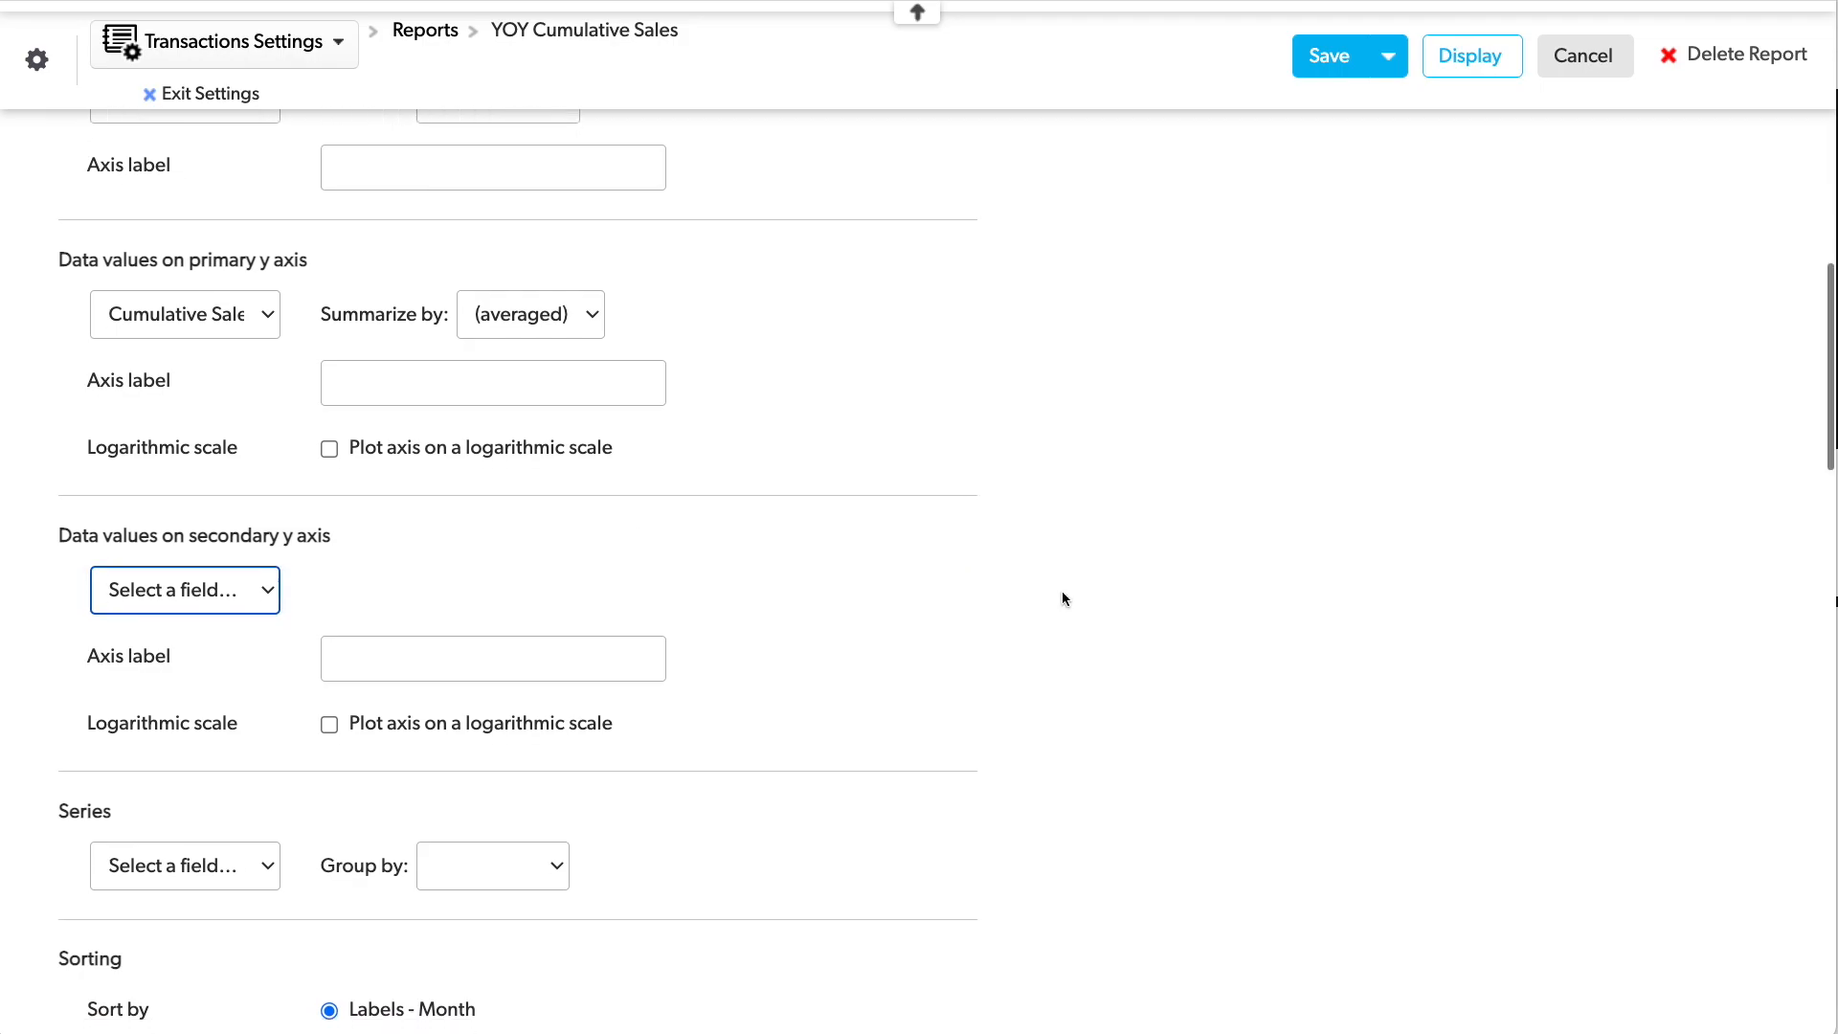
click(157, 476)
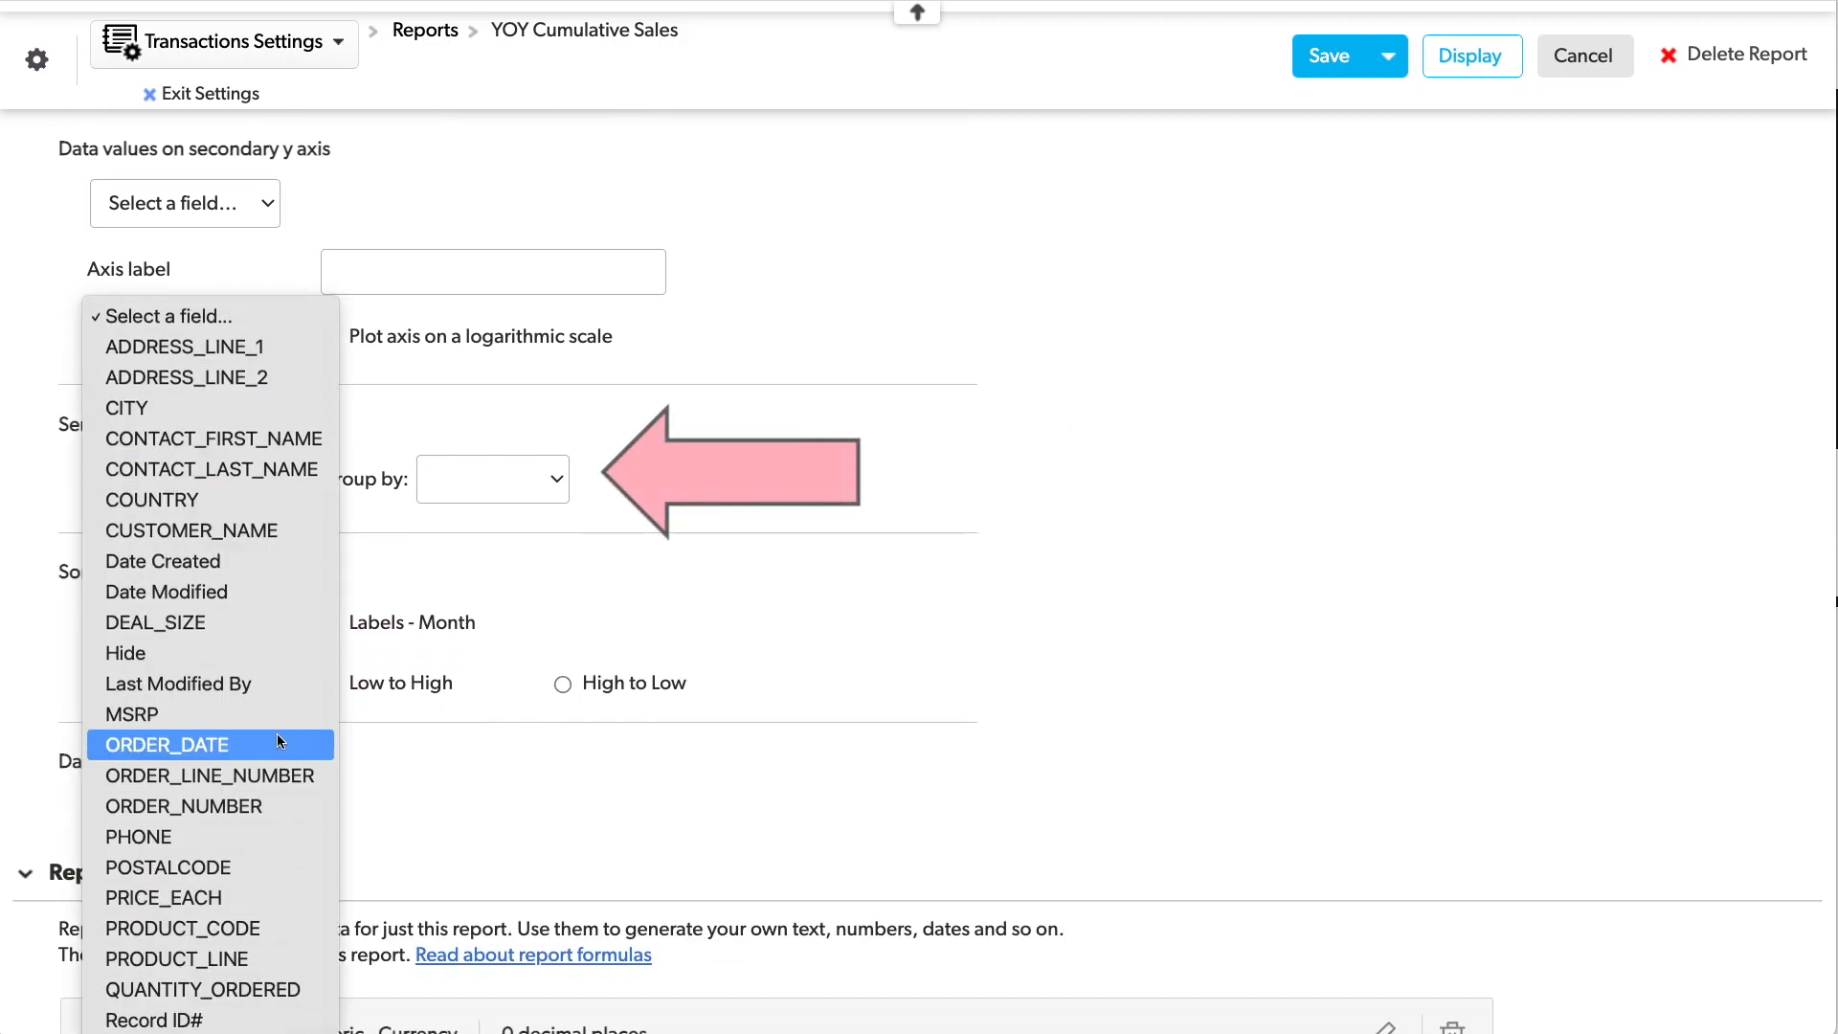
click(164, 738)
click(483, 479)
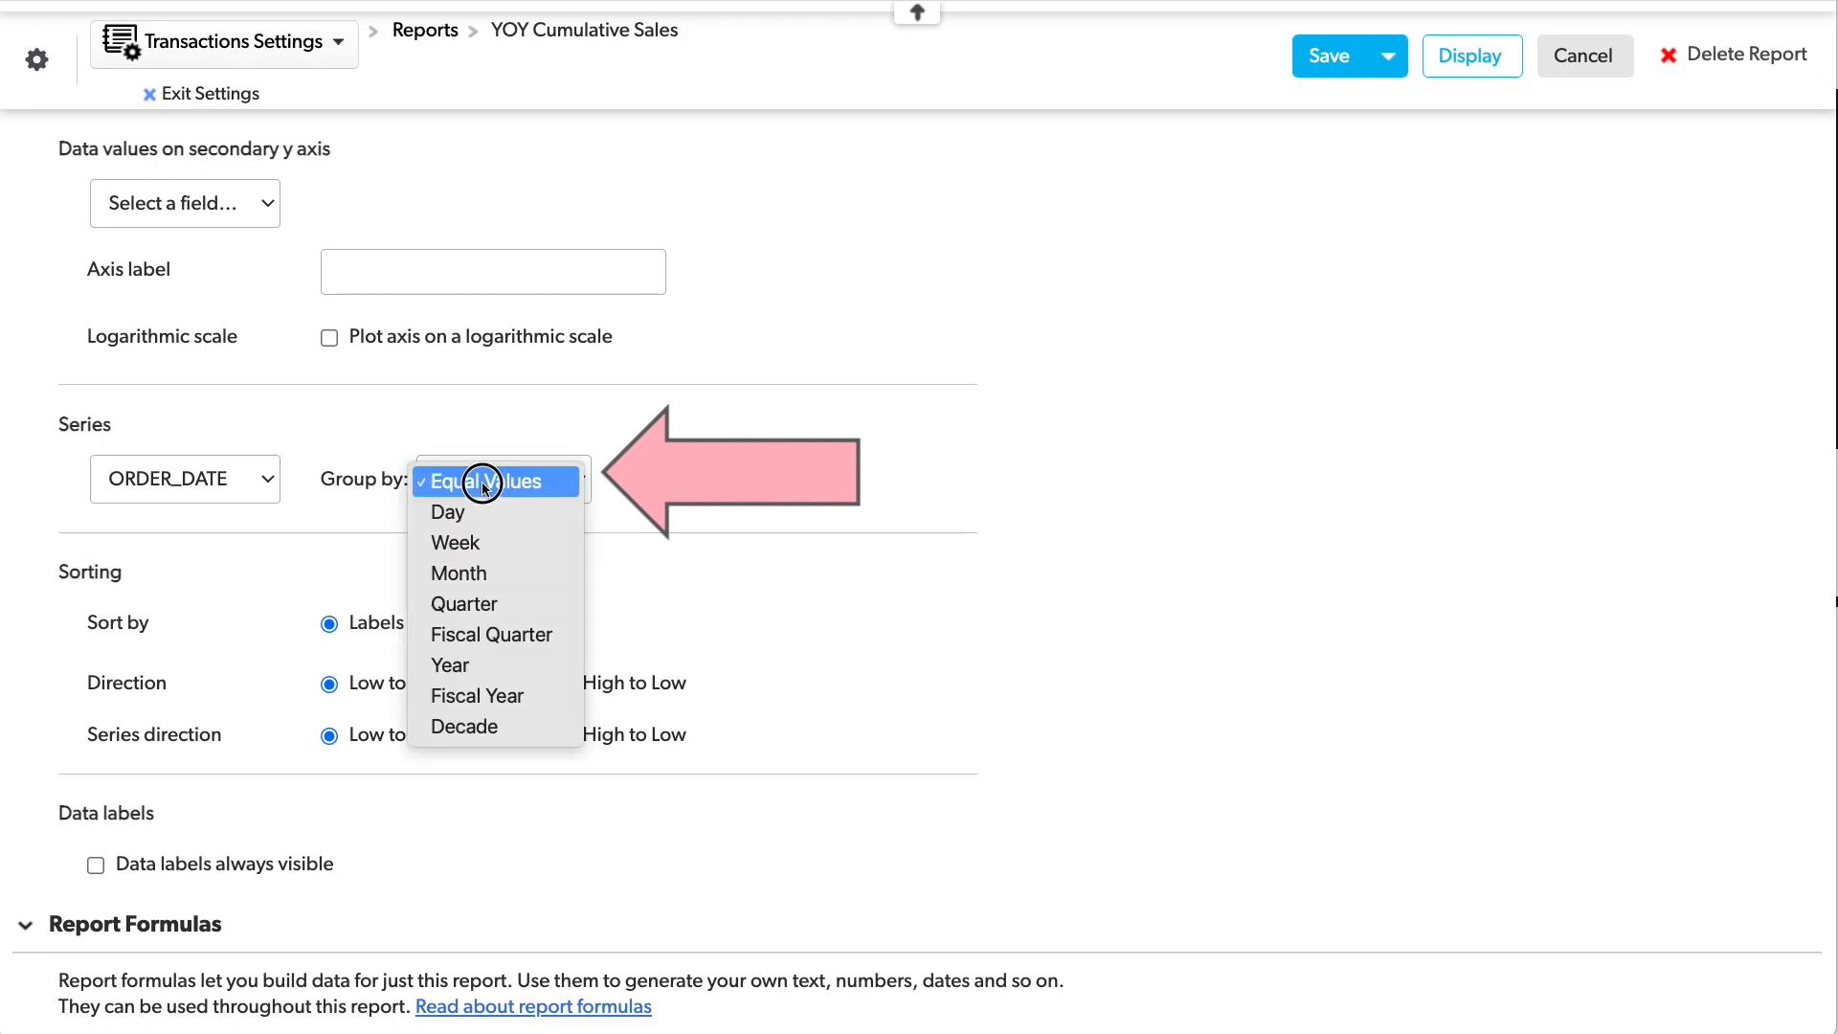
click(517, 662)
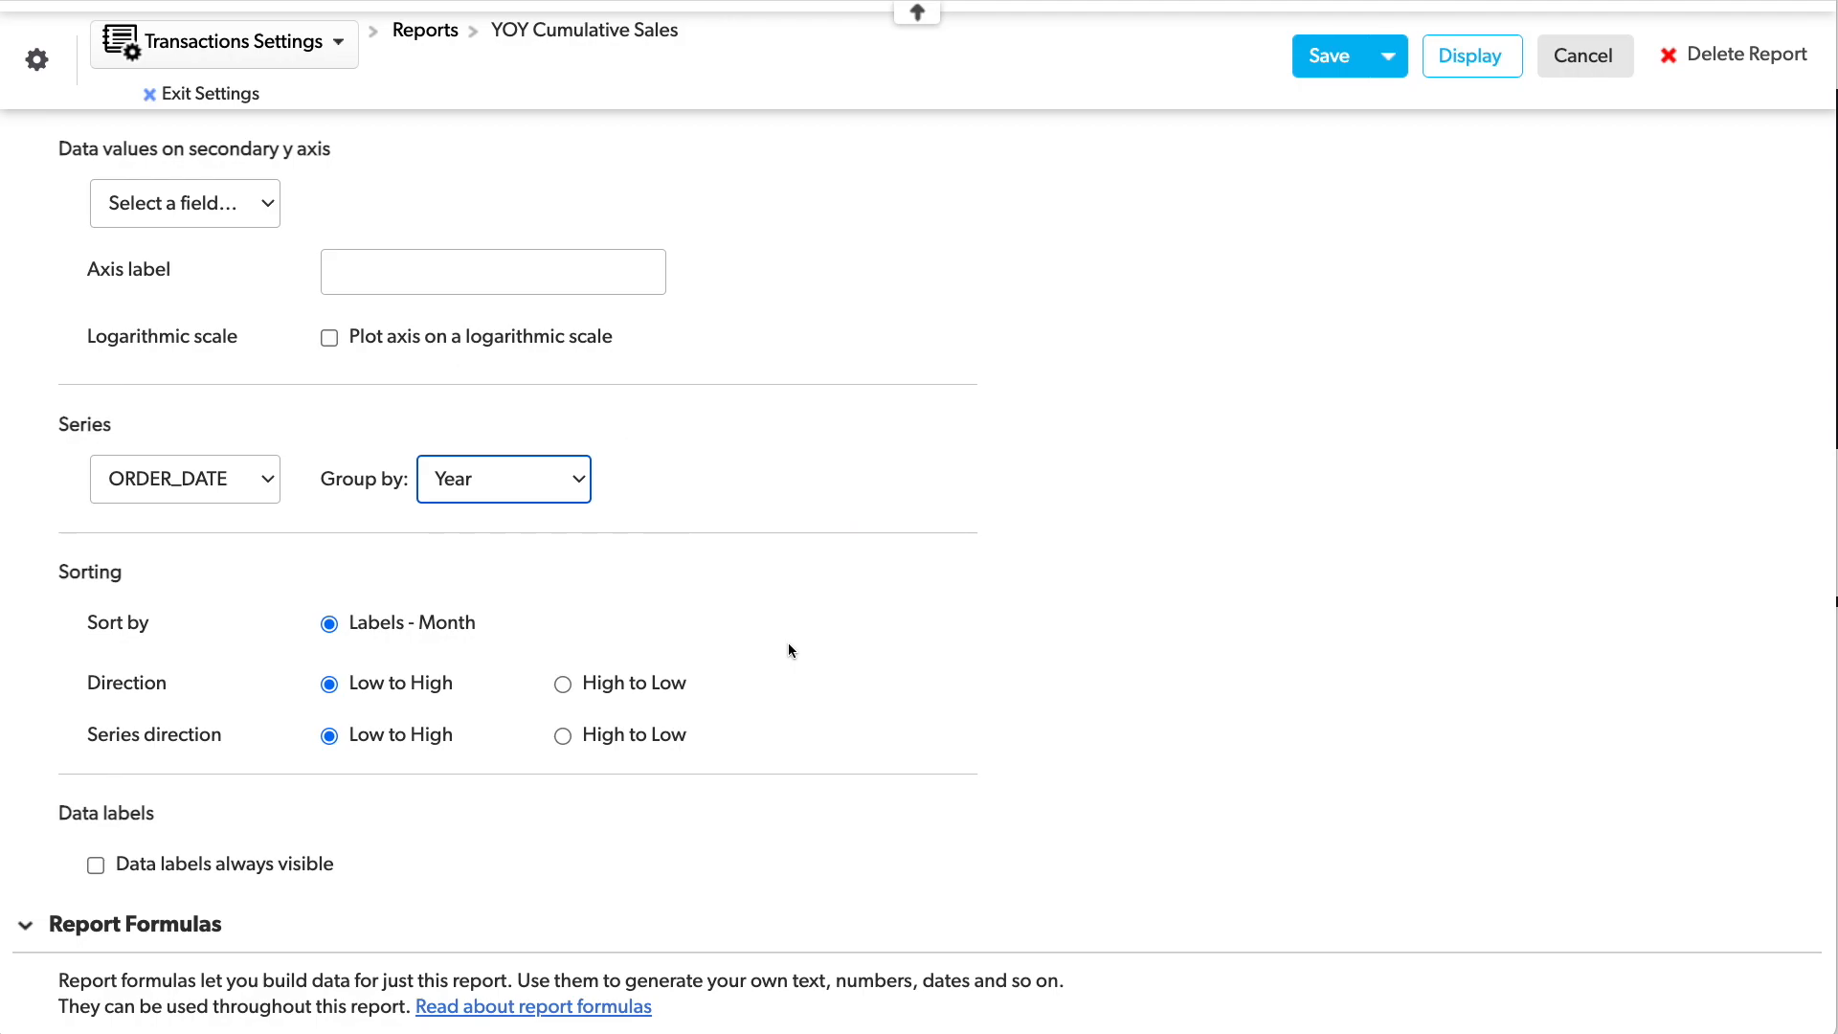
Remove the initial filter condition that limits ORDER_DATE to the current year, keeping the Shipped status condition.
scroll(789, 641, down, 15)
scroll(1040, 668, down, 5)
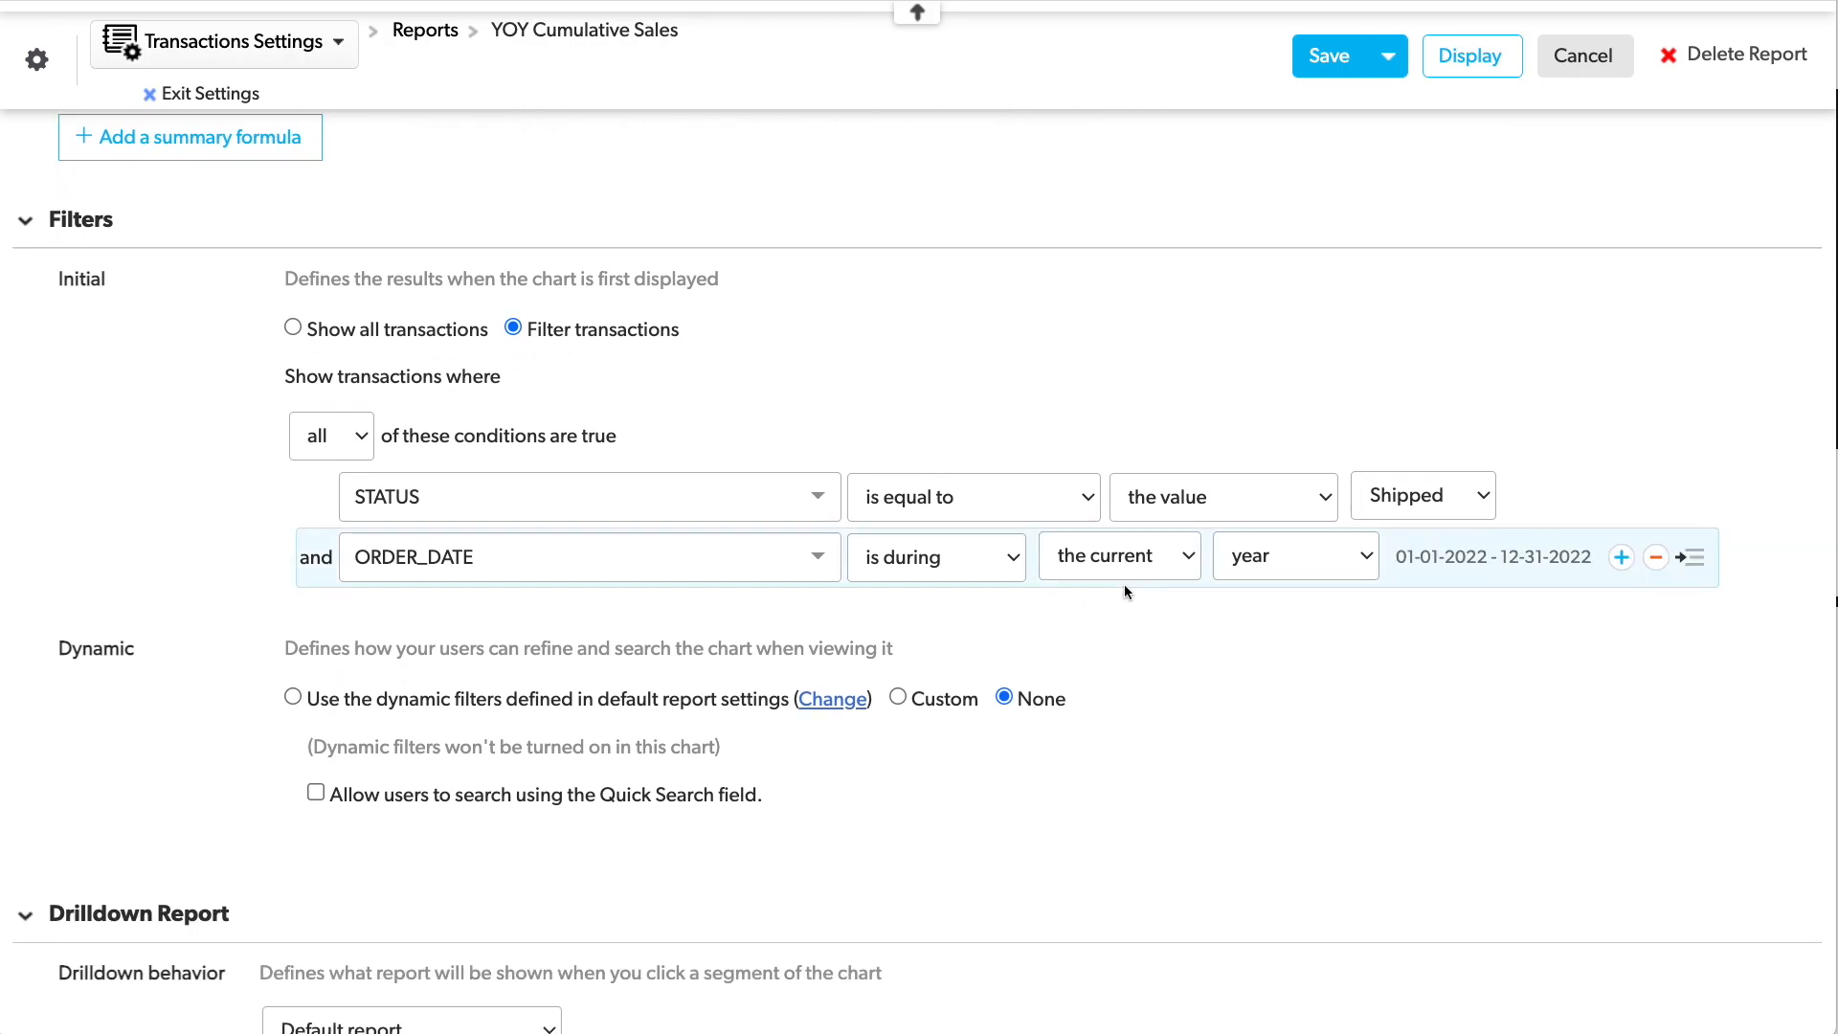
click(1655, 560)
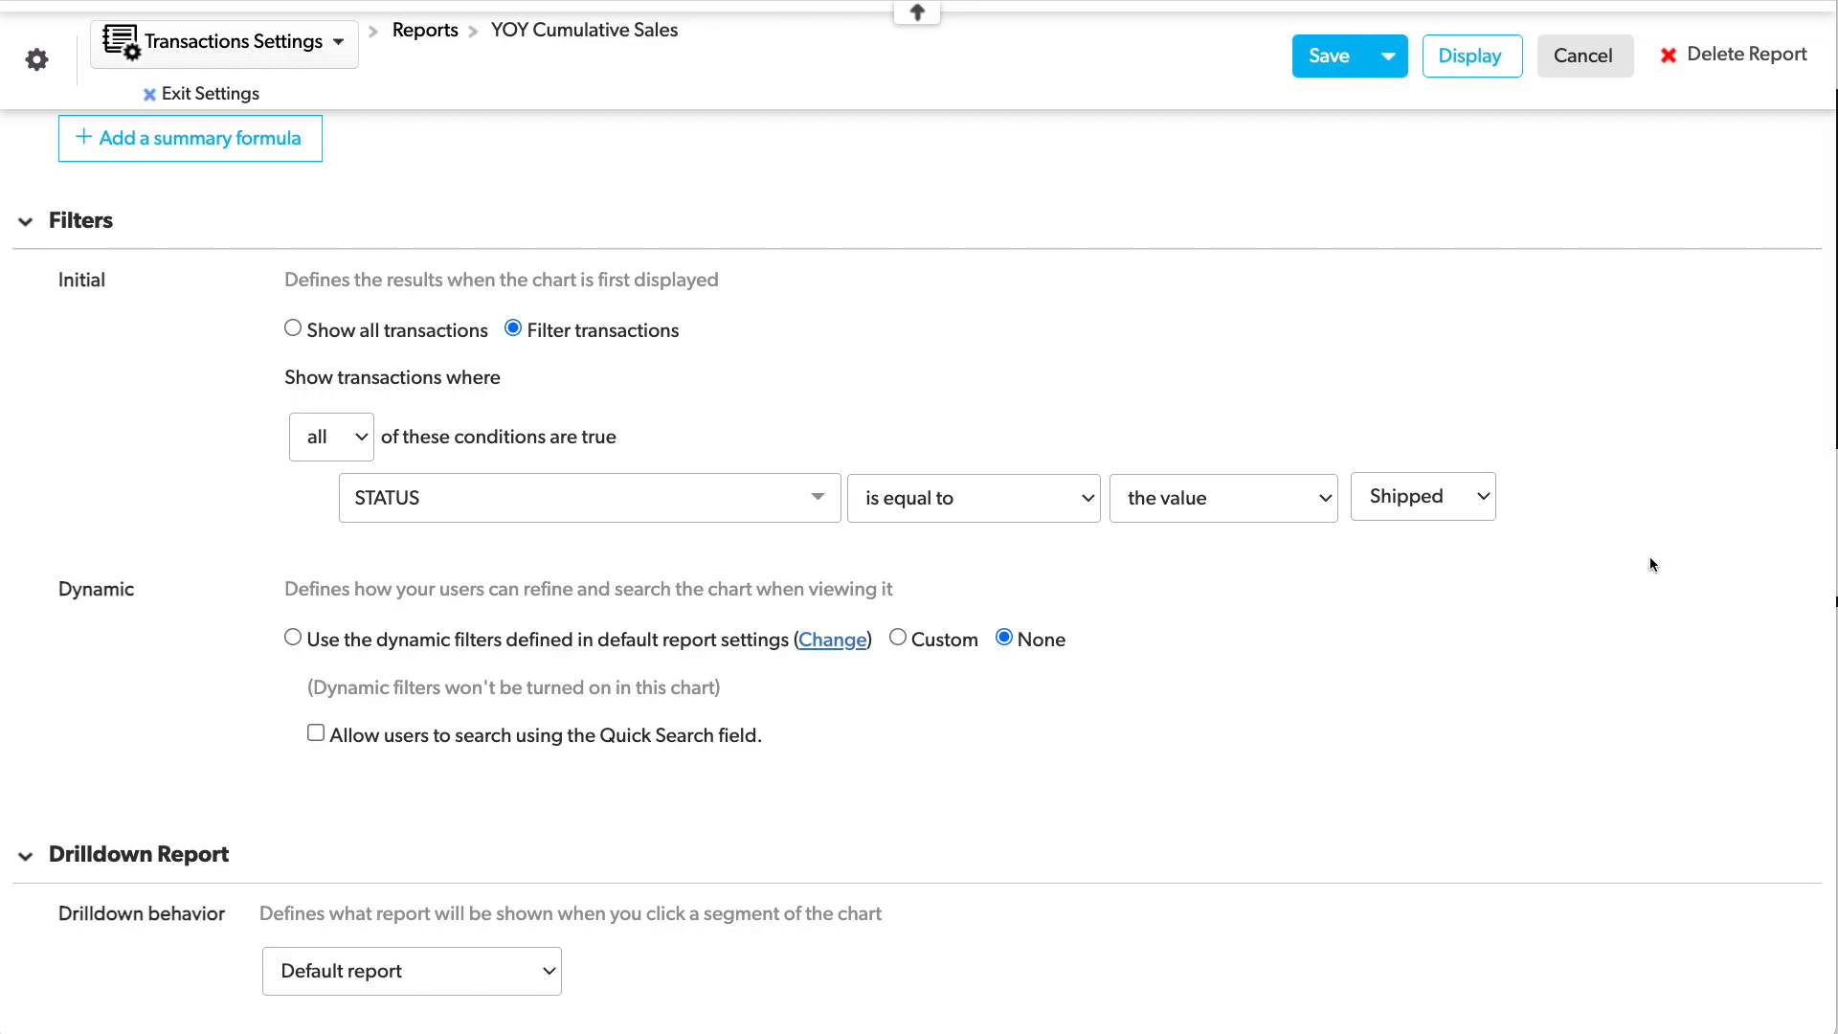
Recolor the chart series in the legend: bright green for 2020, light blue for 2021 and purple for 2022.
scroll(1650, 563, up, 15)
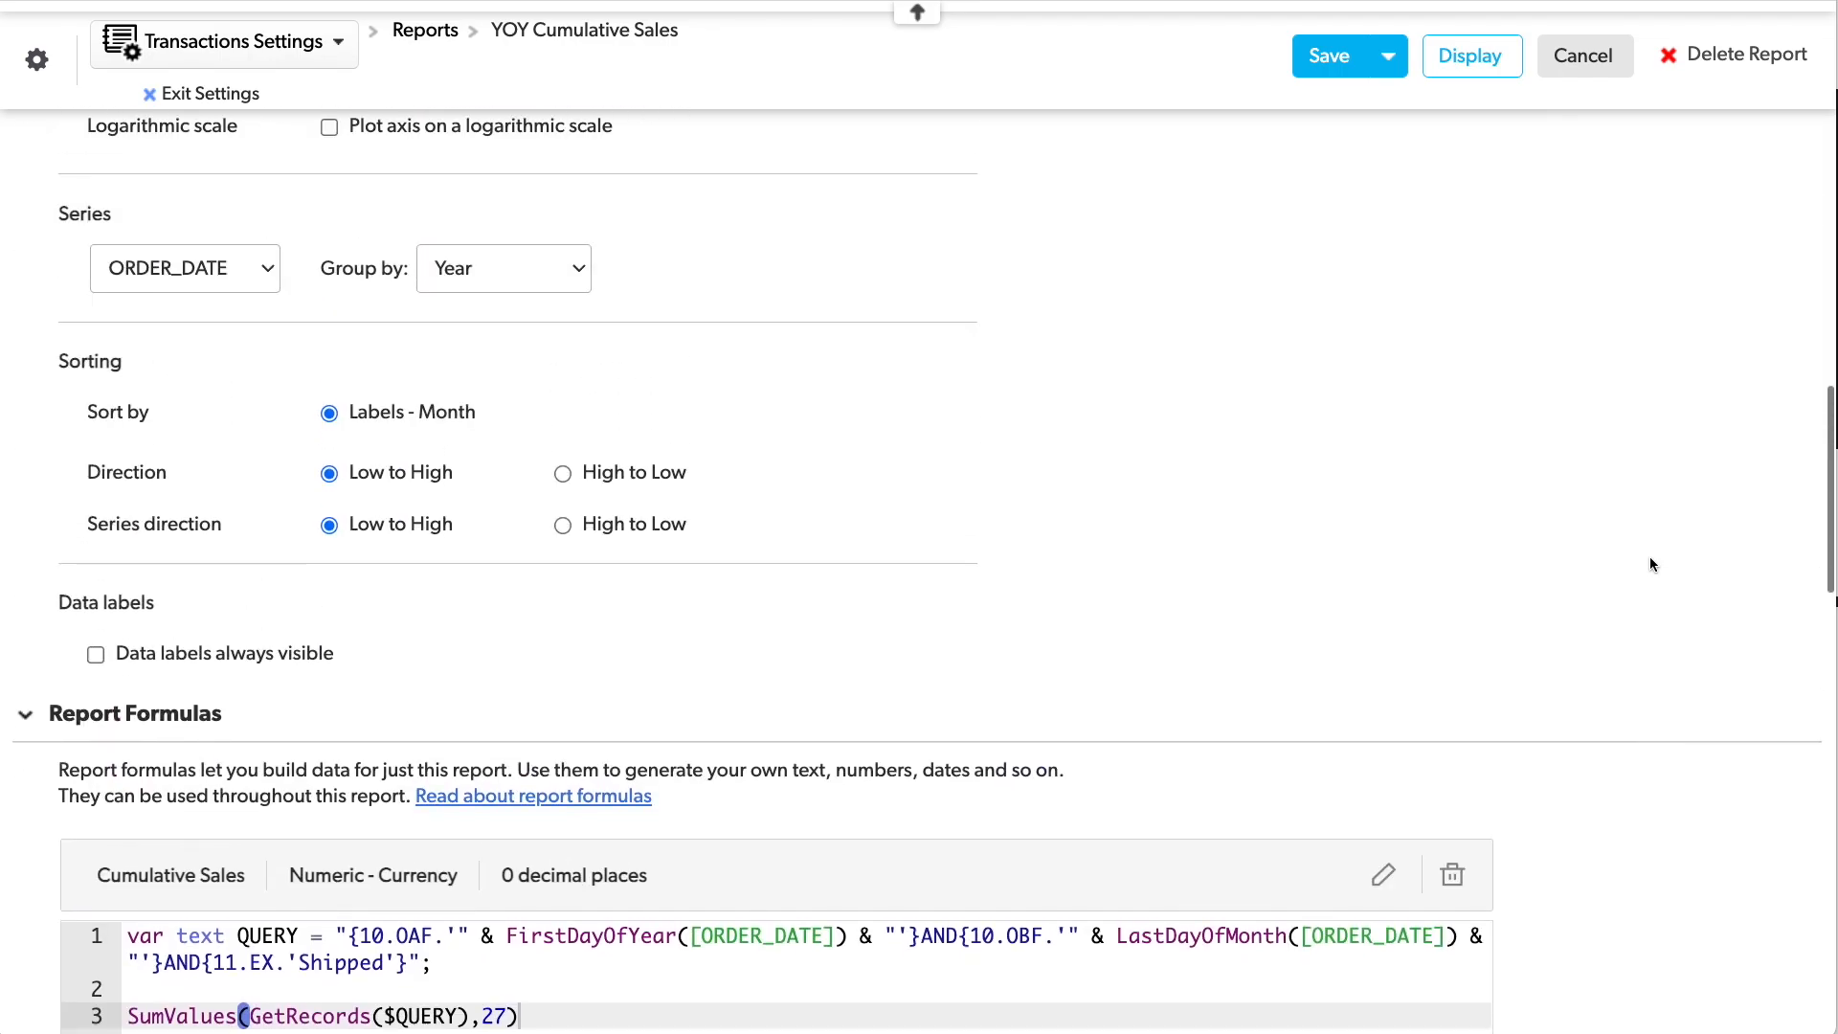
scroll(1650, 564, up, 6)
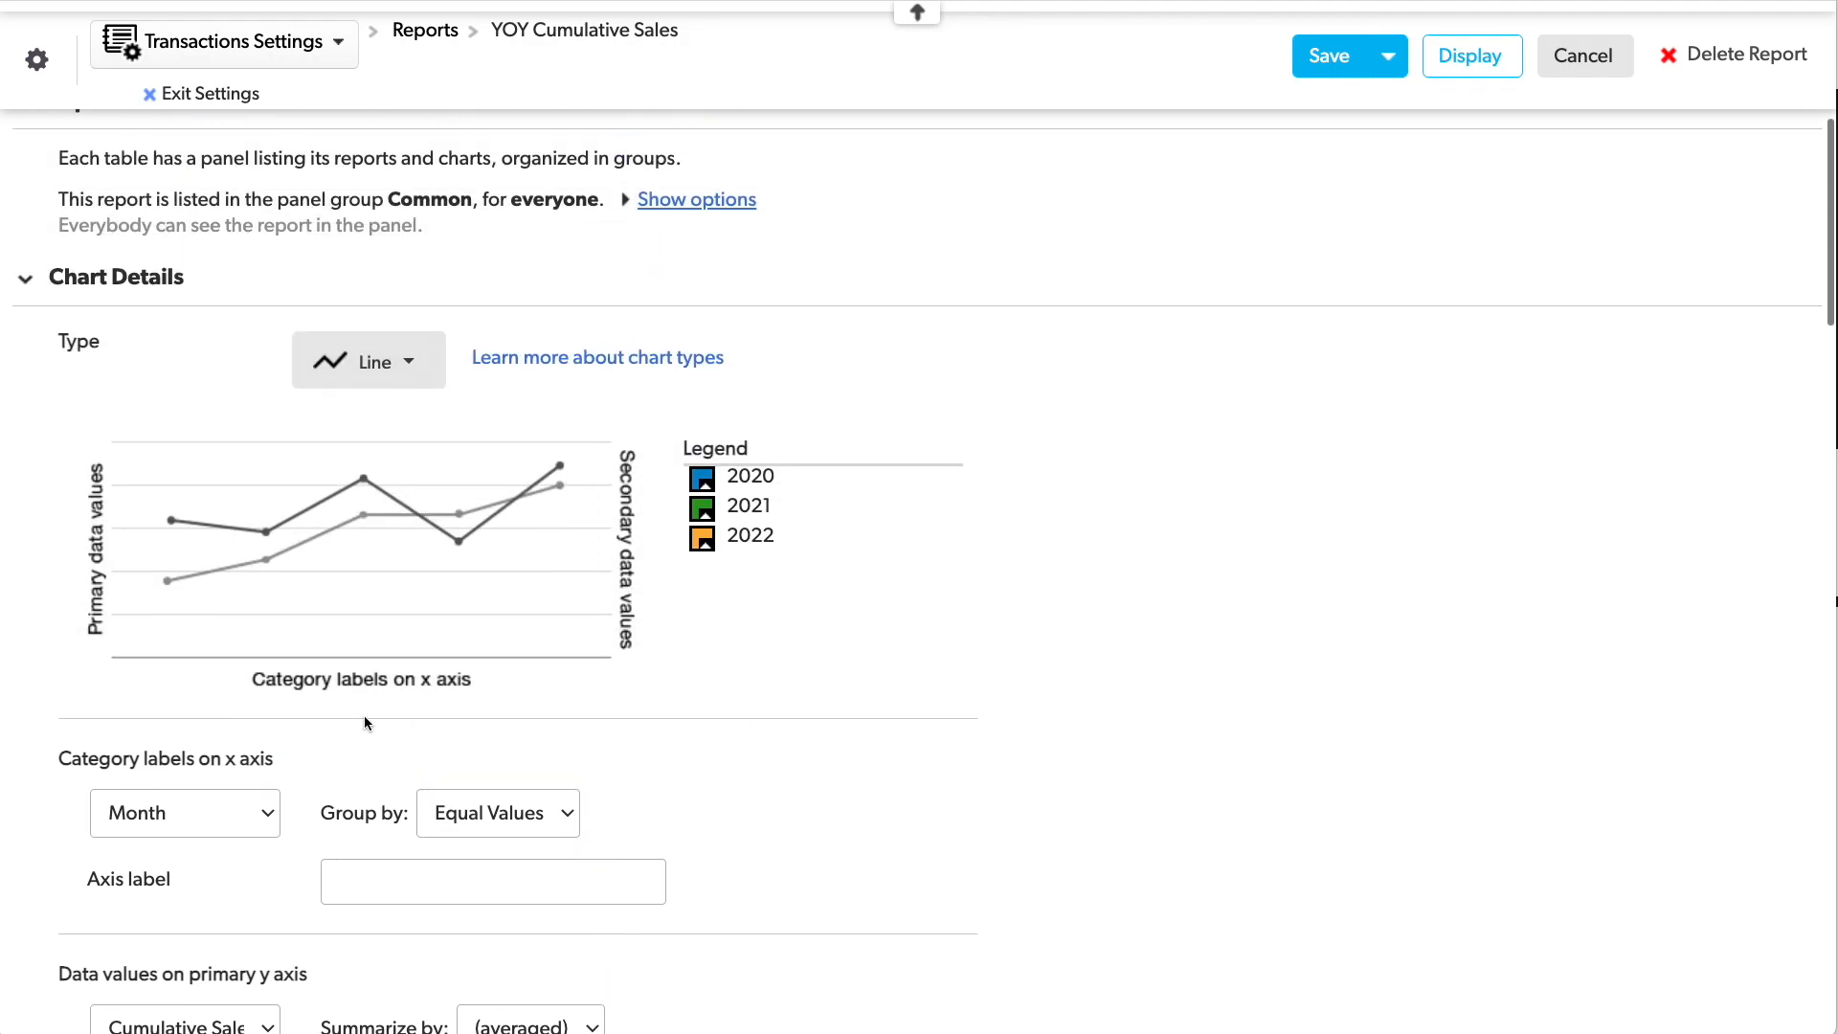
click(704, 481)
click(703, 509)
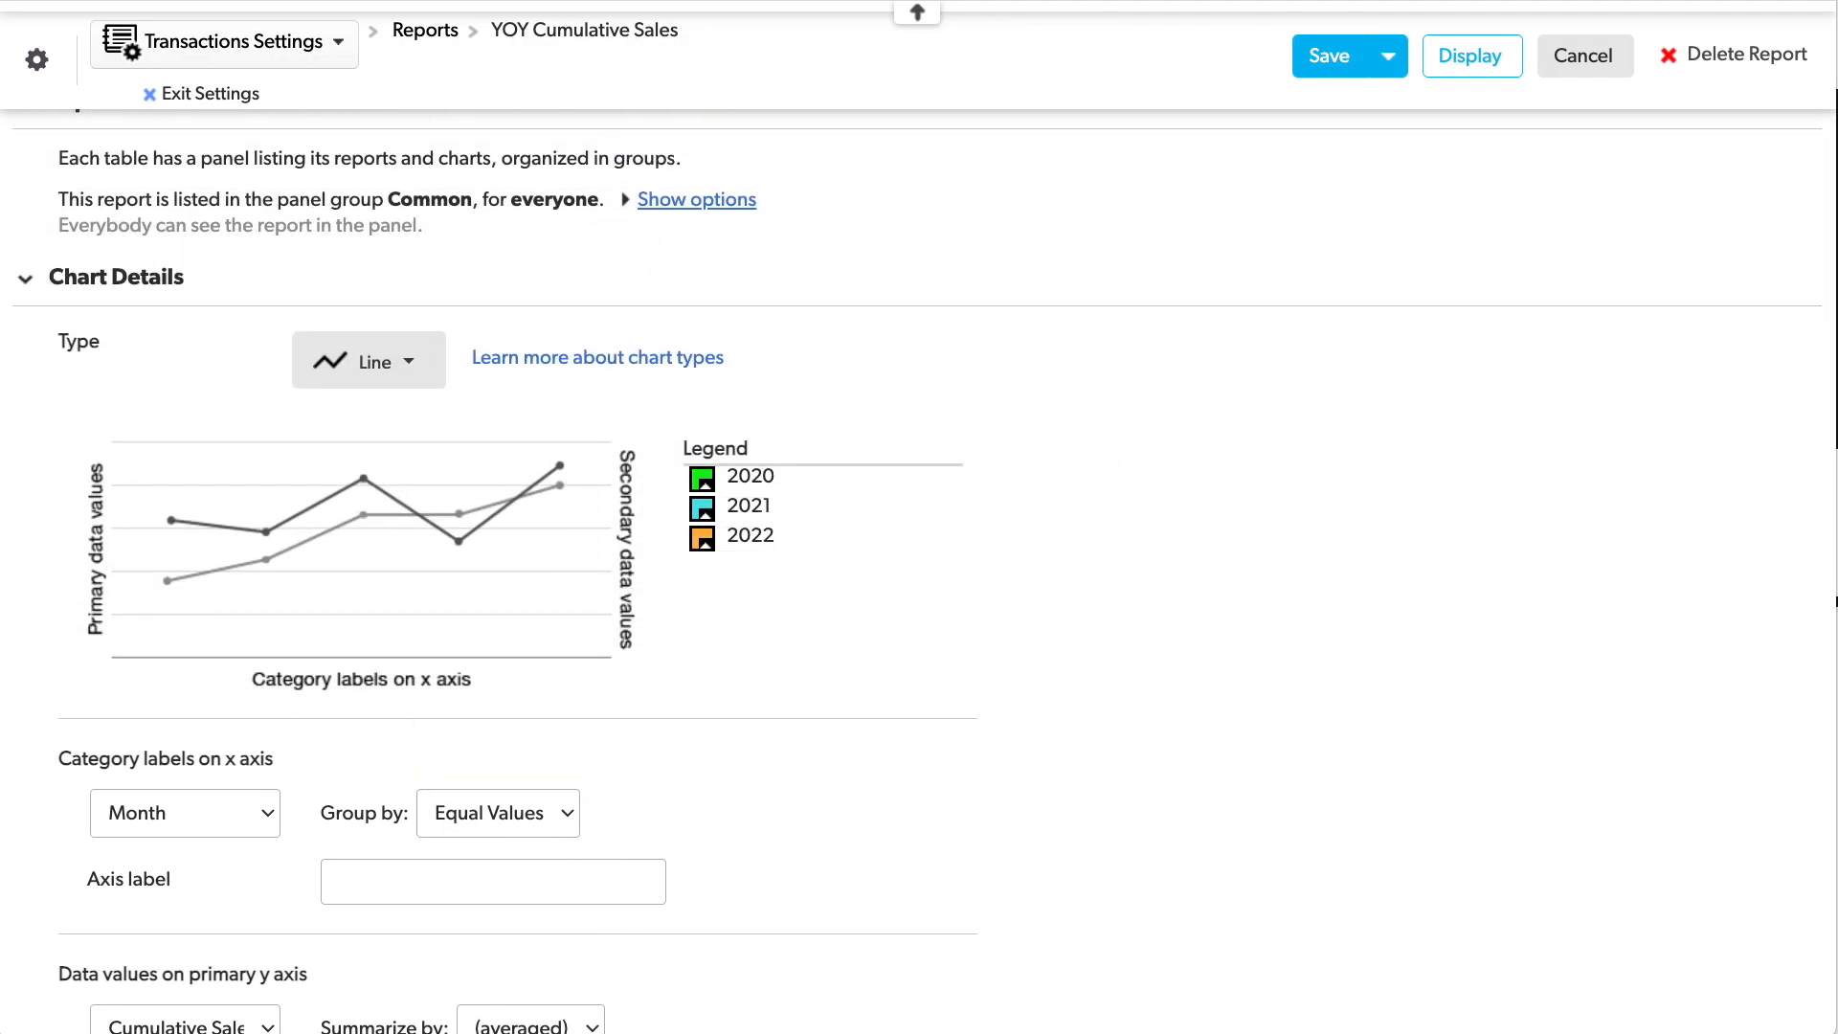
click(704, 539)
click(968, 402)
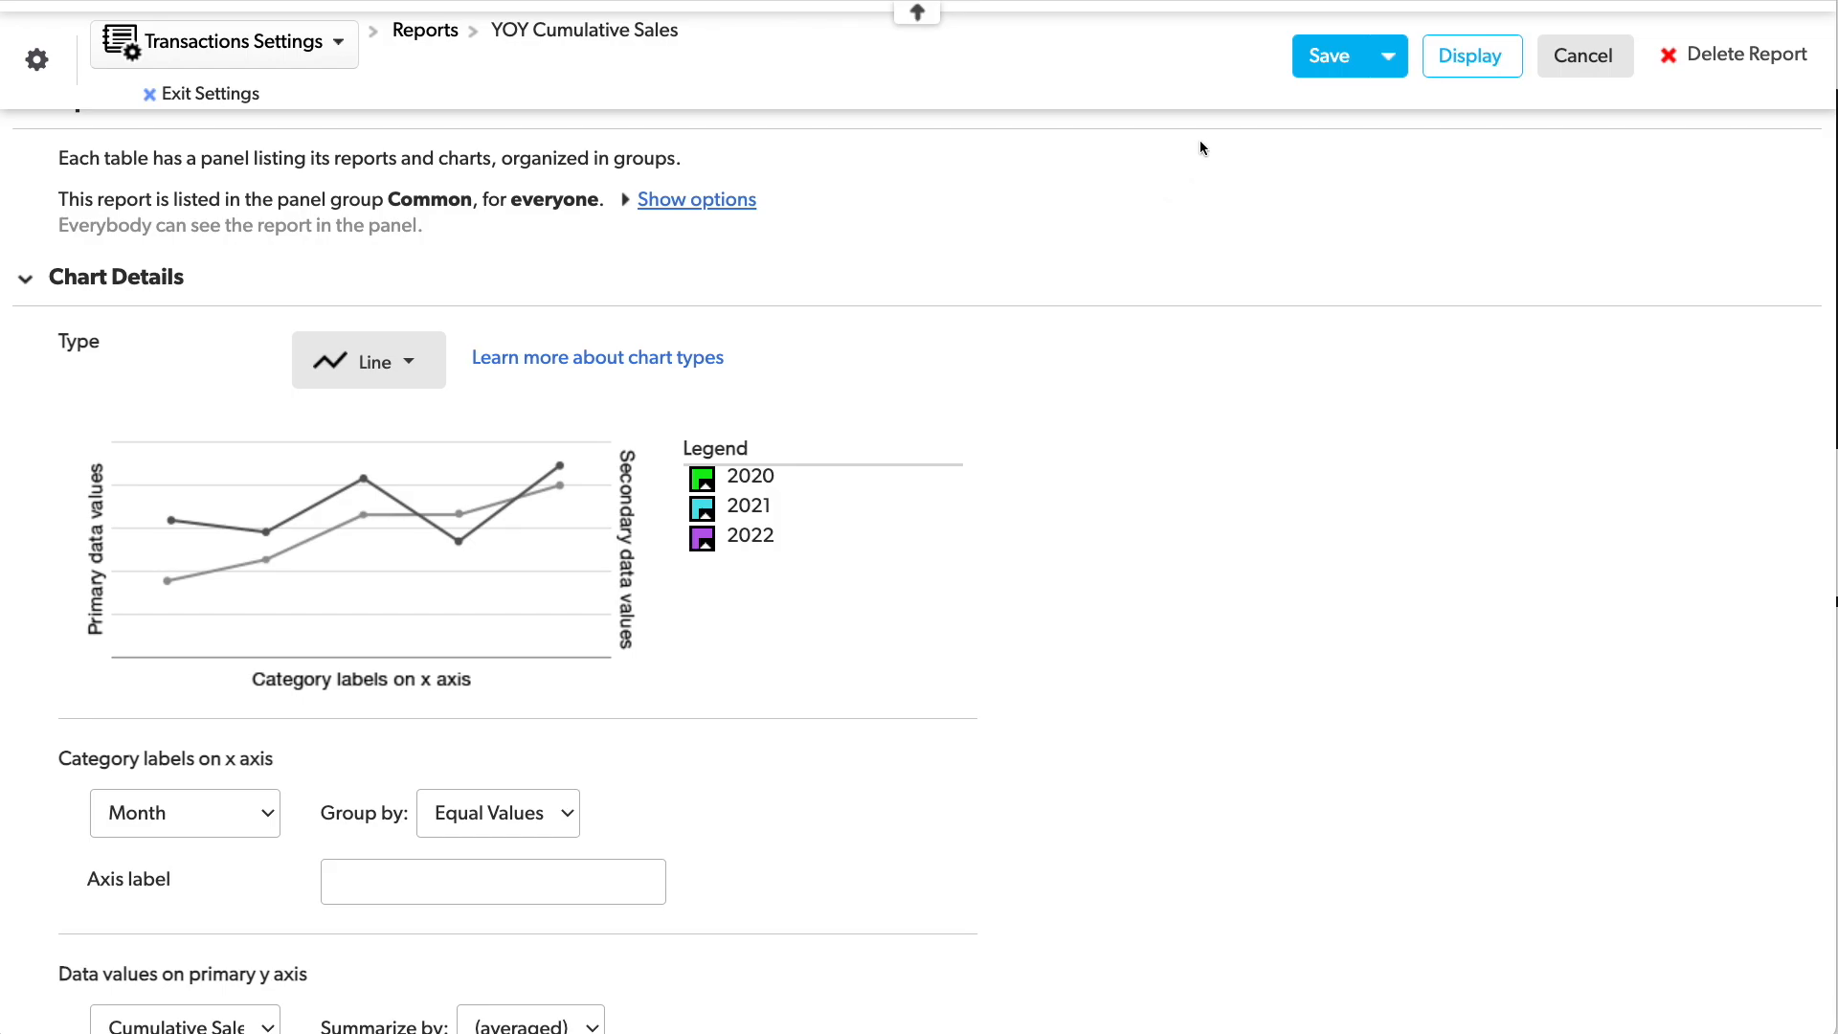
Save the YOY Cumulative Sales report and go to the app's home page.
click(1314, 57)
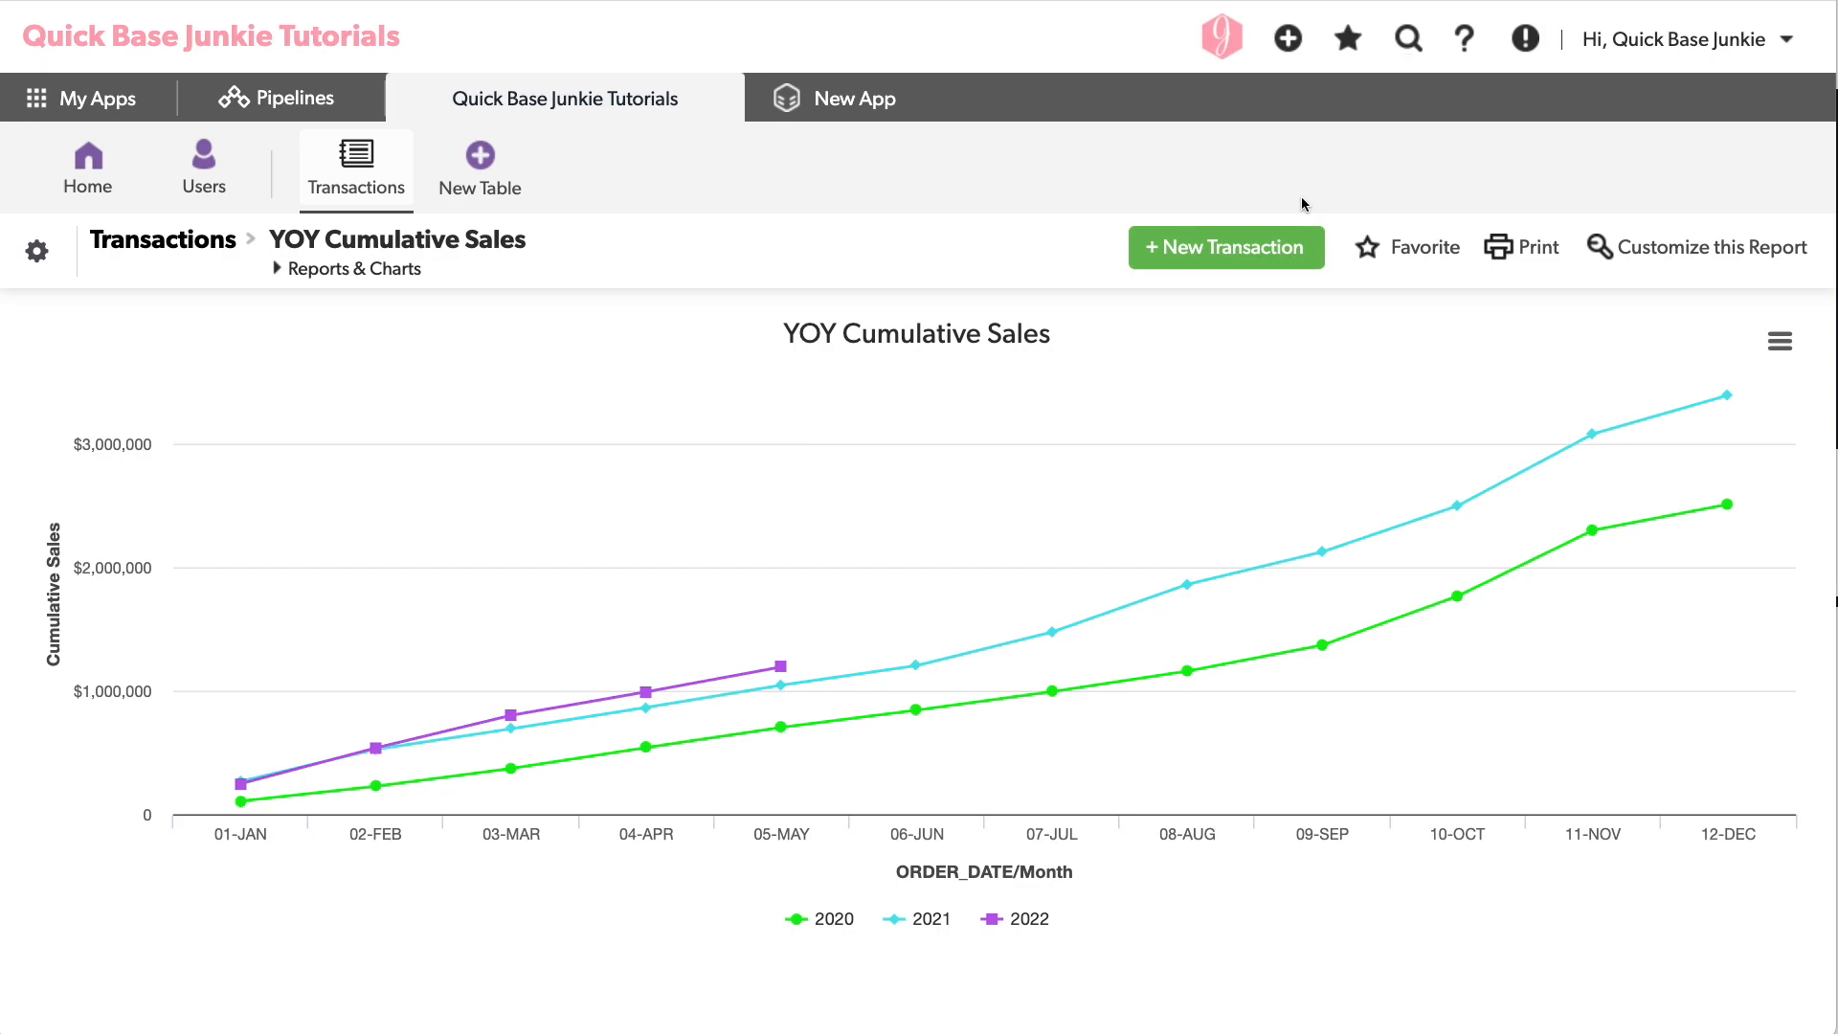
click(88, 172)
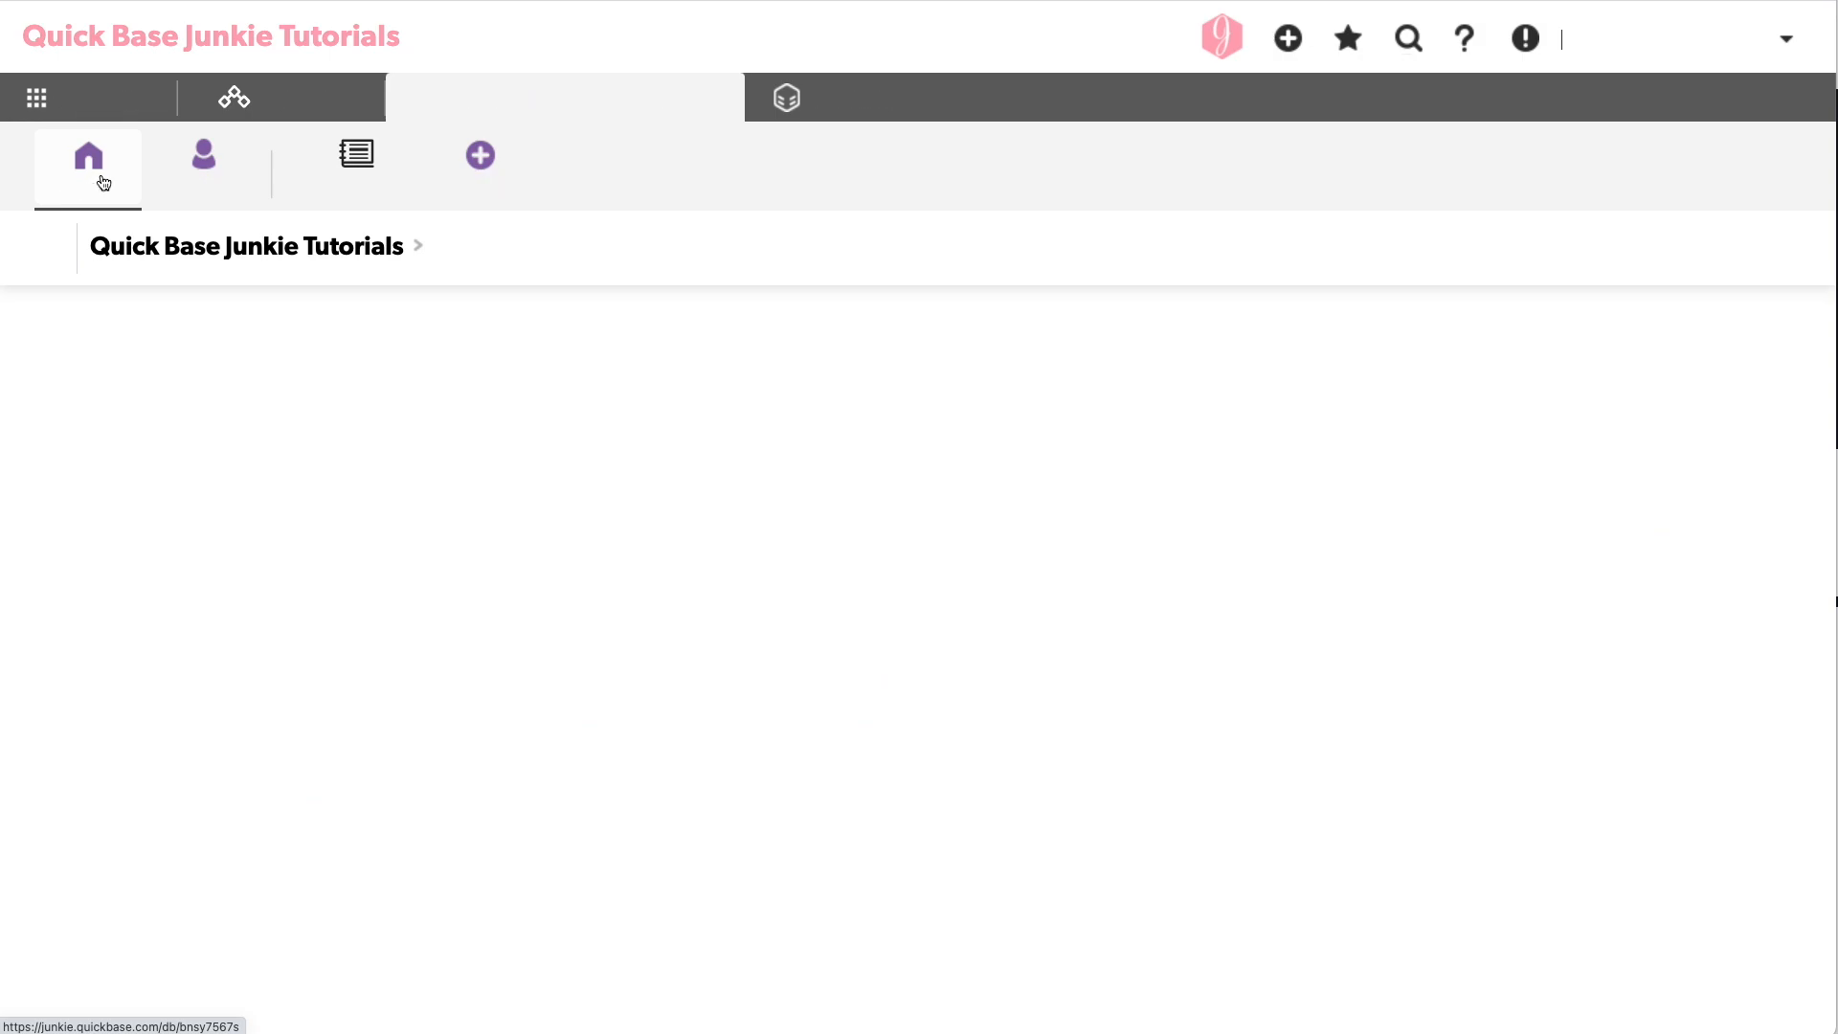